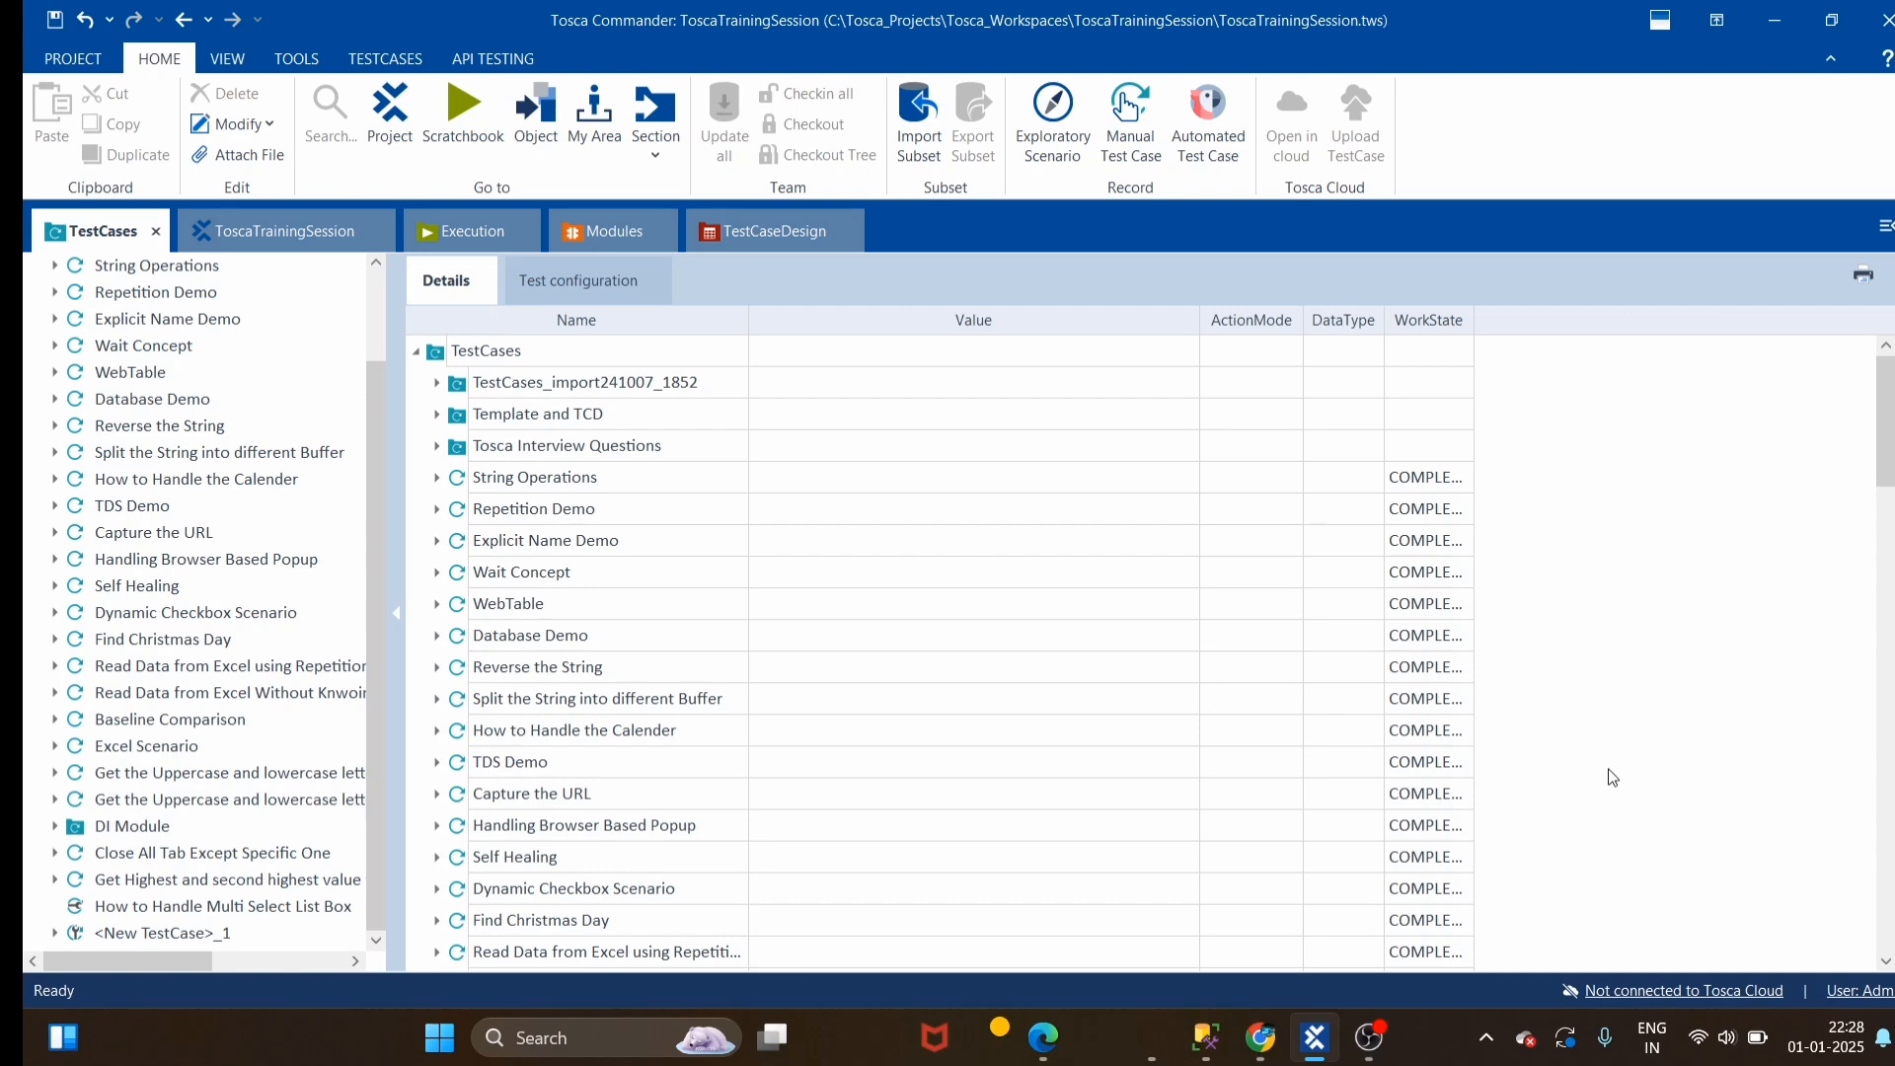
Switch to Chrome and try multiple selection in the car list box with Maruti Suzuki to Honda and all options, ending with only Honda selected
{"action": "left_click", "coordinate": [1271, 1044]}
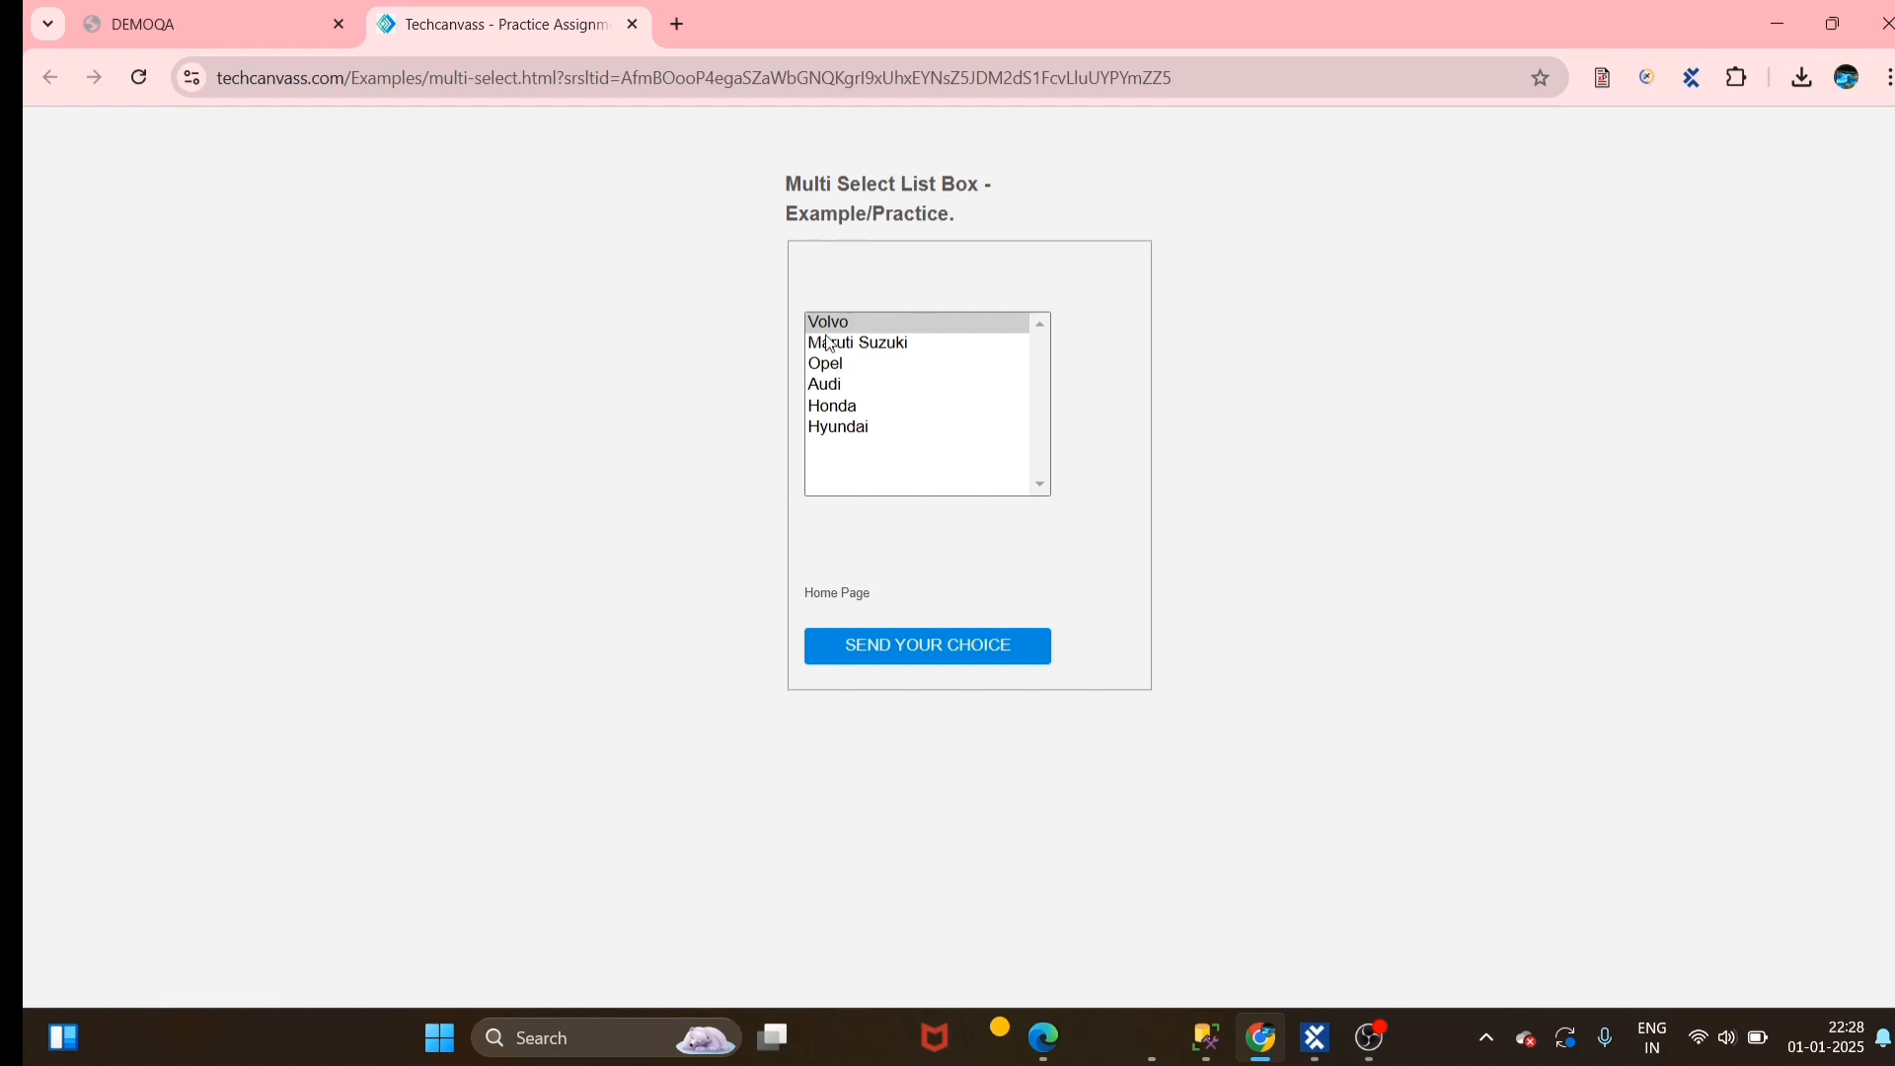
{"action": "left_click", "coordinate": [873, 404]}
{"action": "left_click_drag", "start_coordinate": [848, 343], "coordinate": [835, 412]}
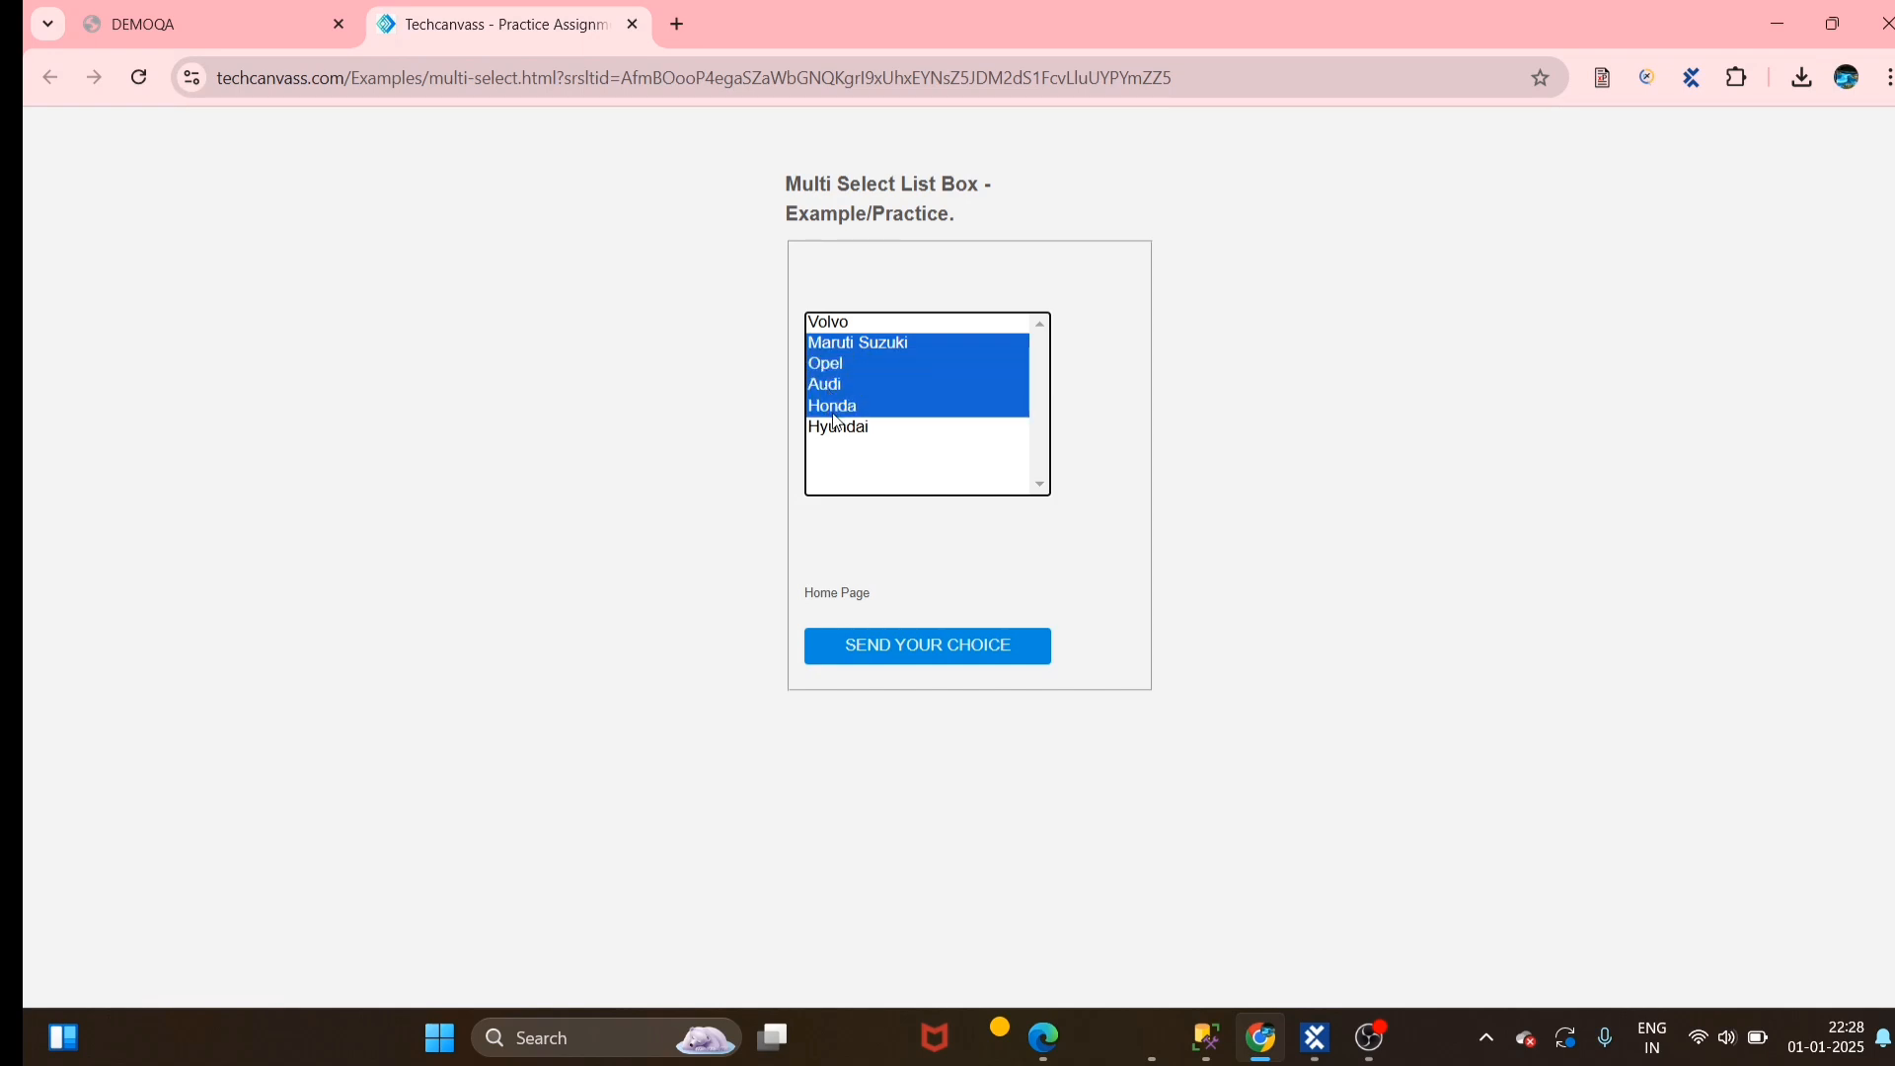
{"action": "left_click_drag", "start_coordinate": [842, 327], "coordinate": [830, 440]}
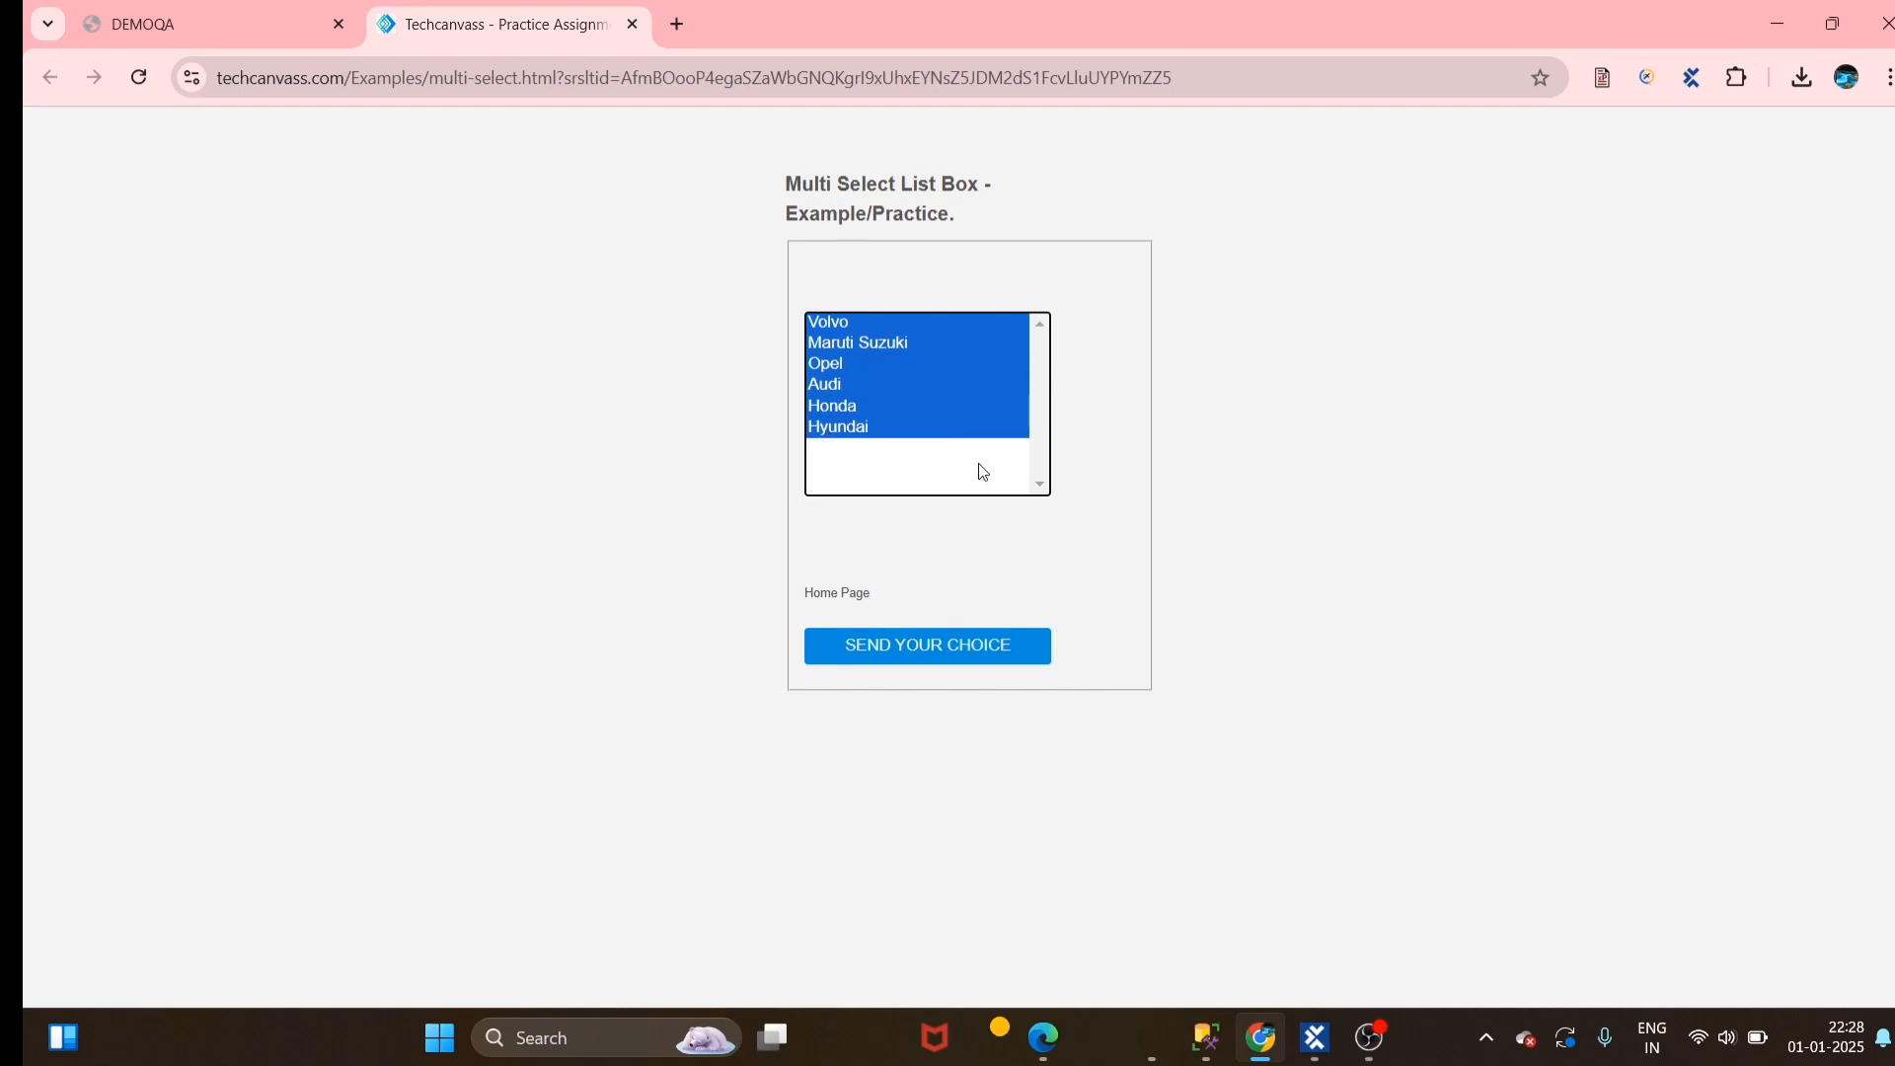
{"action": "left_click", "coordinate": [968, 405]}
{"action": "left_click", "coordinate": [1099, 358]}
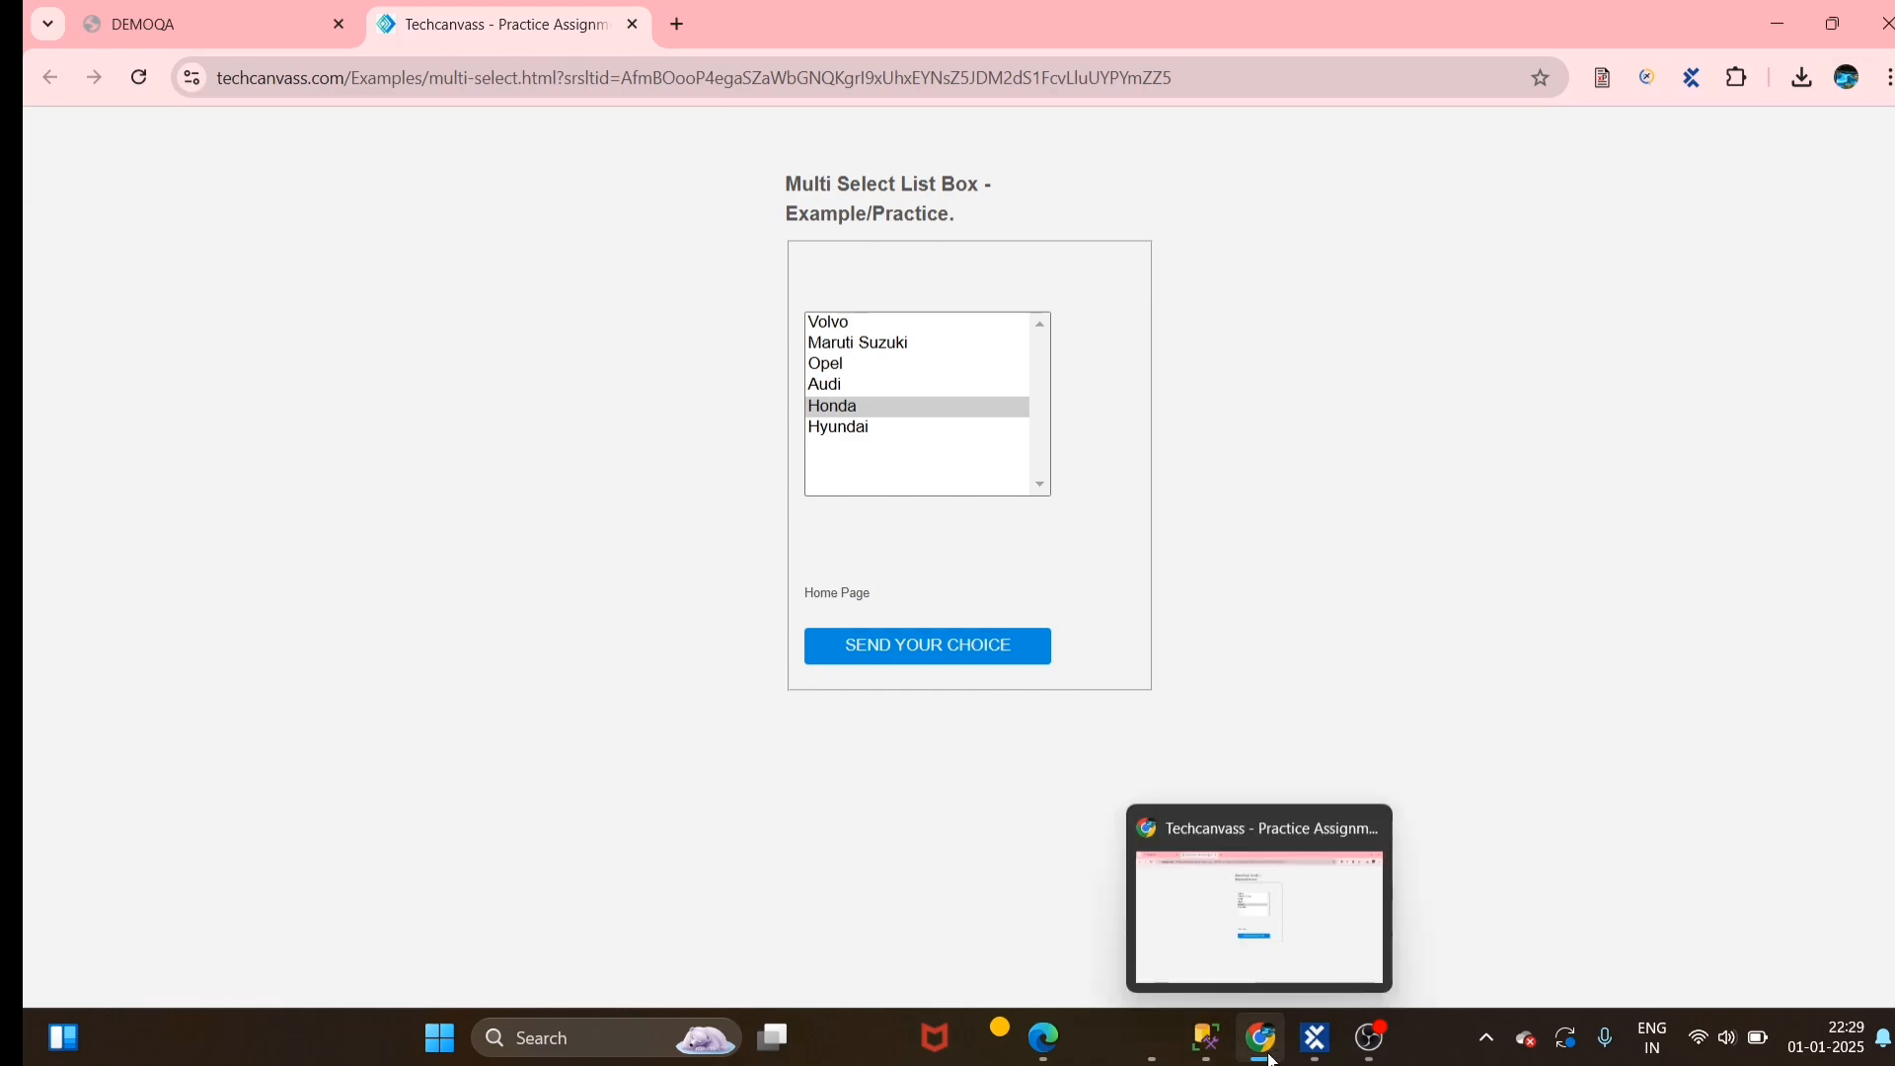
Switch to Tosca Commander and start an application scan of the Techcanvass practice page from the root Modules folder
{"action": "left_click", "coordinate": [1318, 1041]}
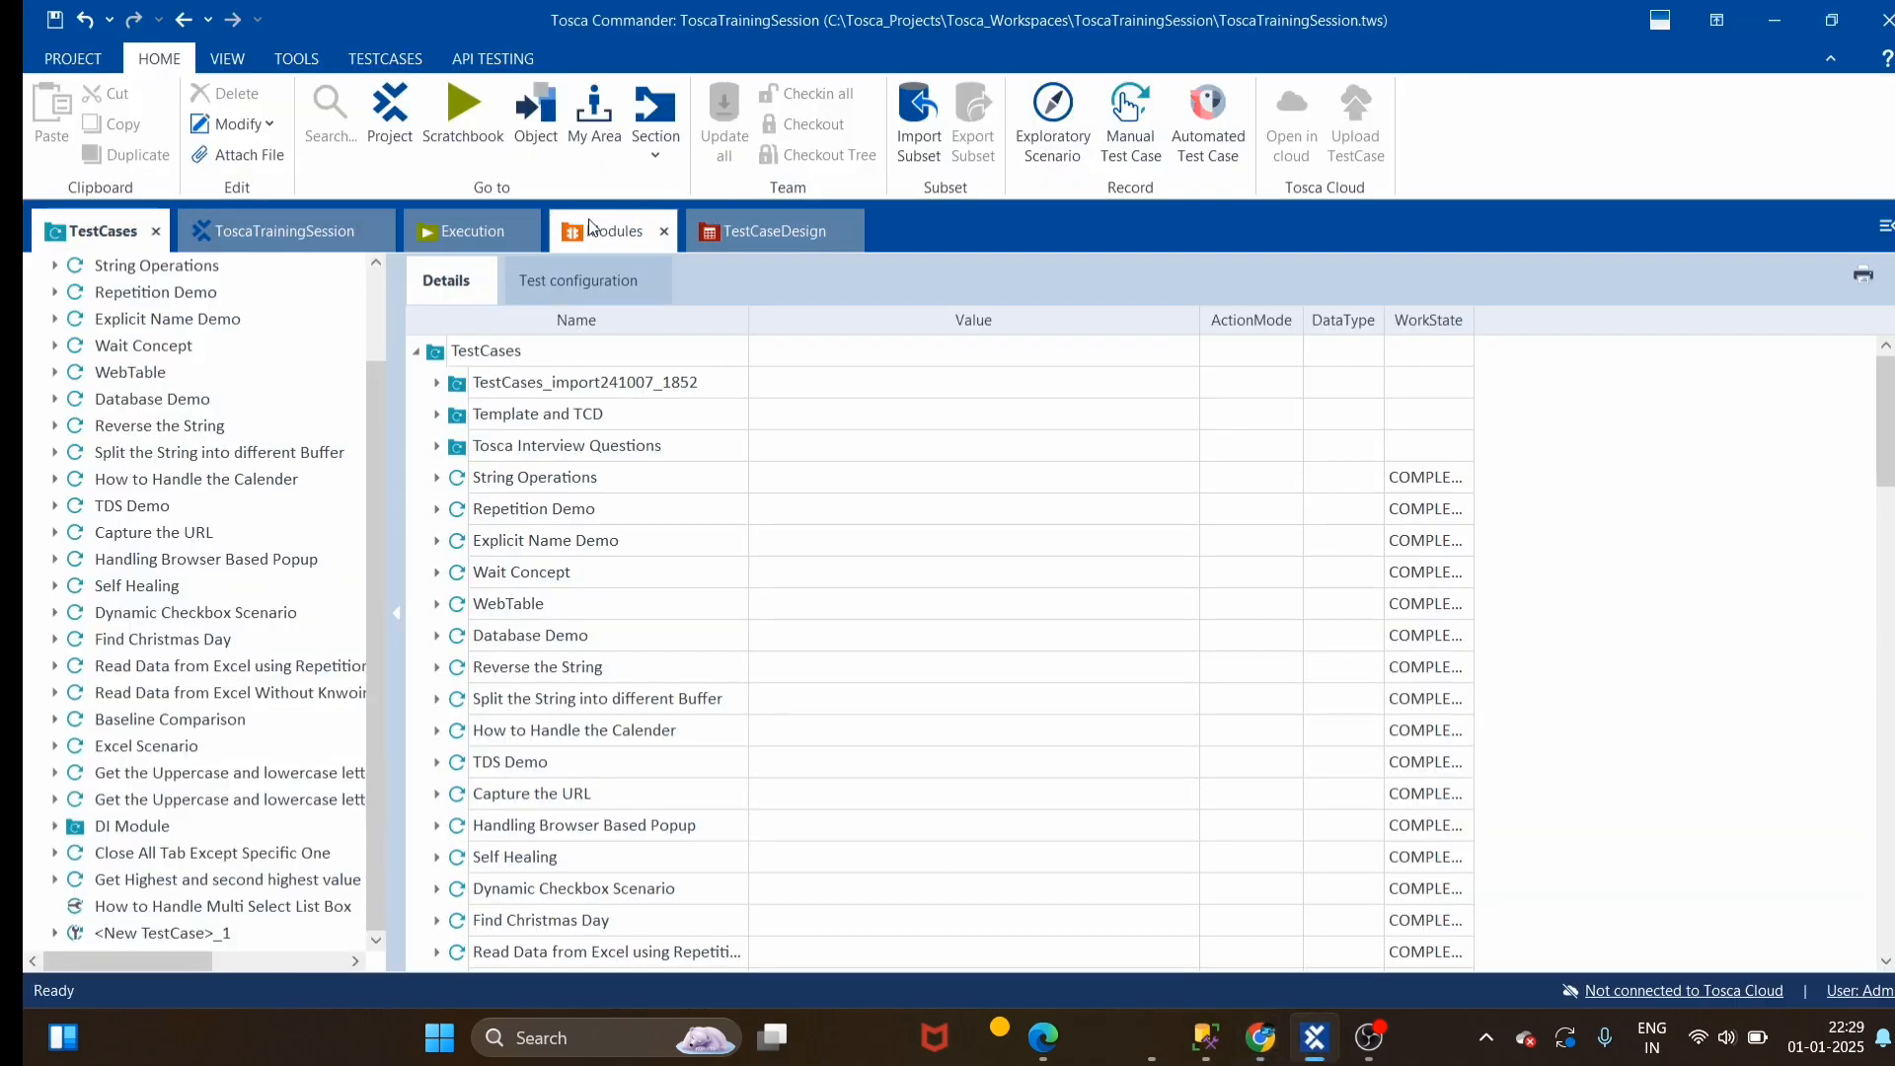
{"action": "left_click", "coordinate": [604, 231]}
{"action": "right_click", "coordinate": [79, 277]}
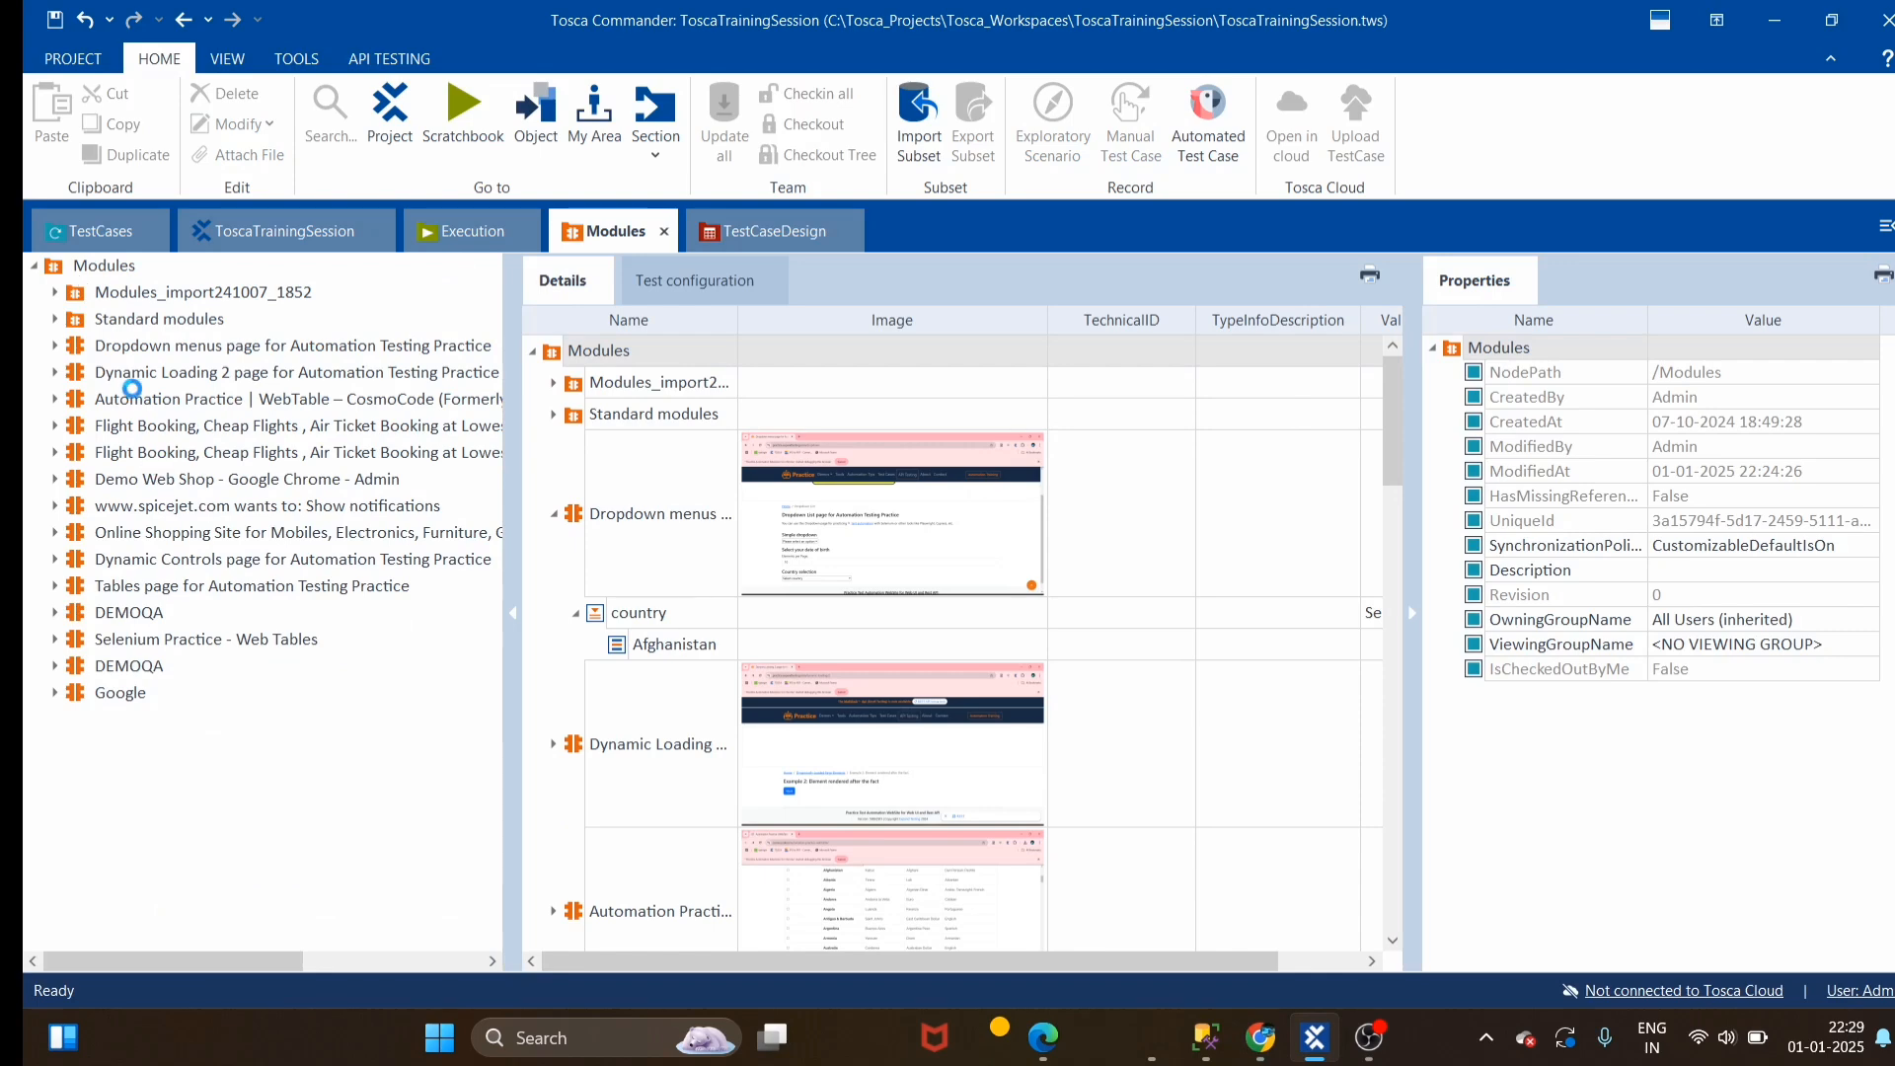
{"action": "right_click", "coordinate": [59, 263]}
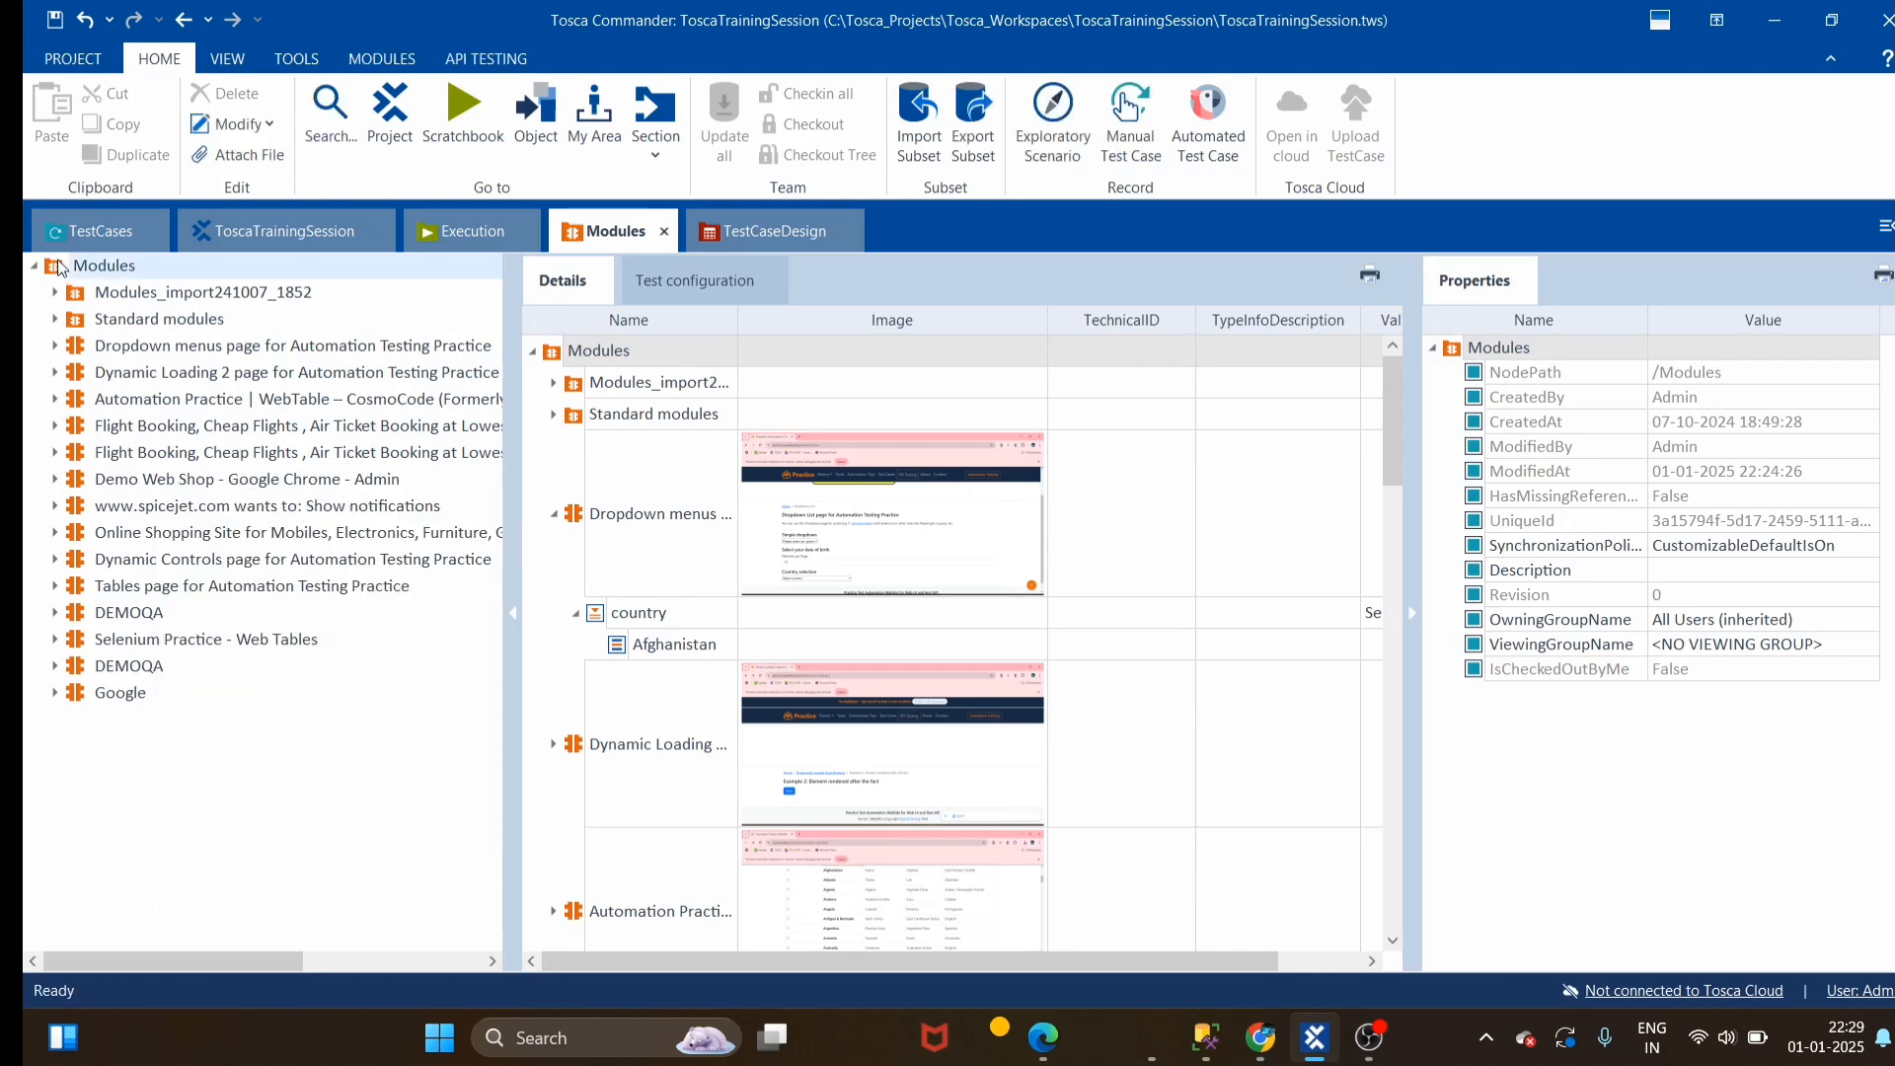
{"action": "right_click", "coordinate": [59, 265]}
{"action": "mouse_move", "coordinate": [384, 376]}
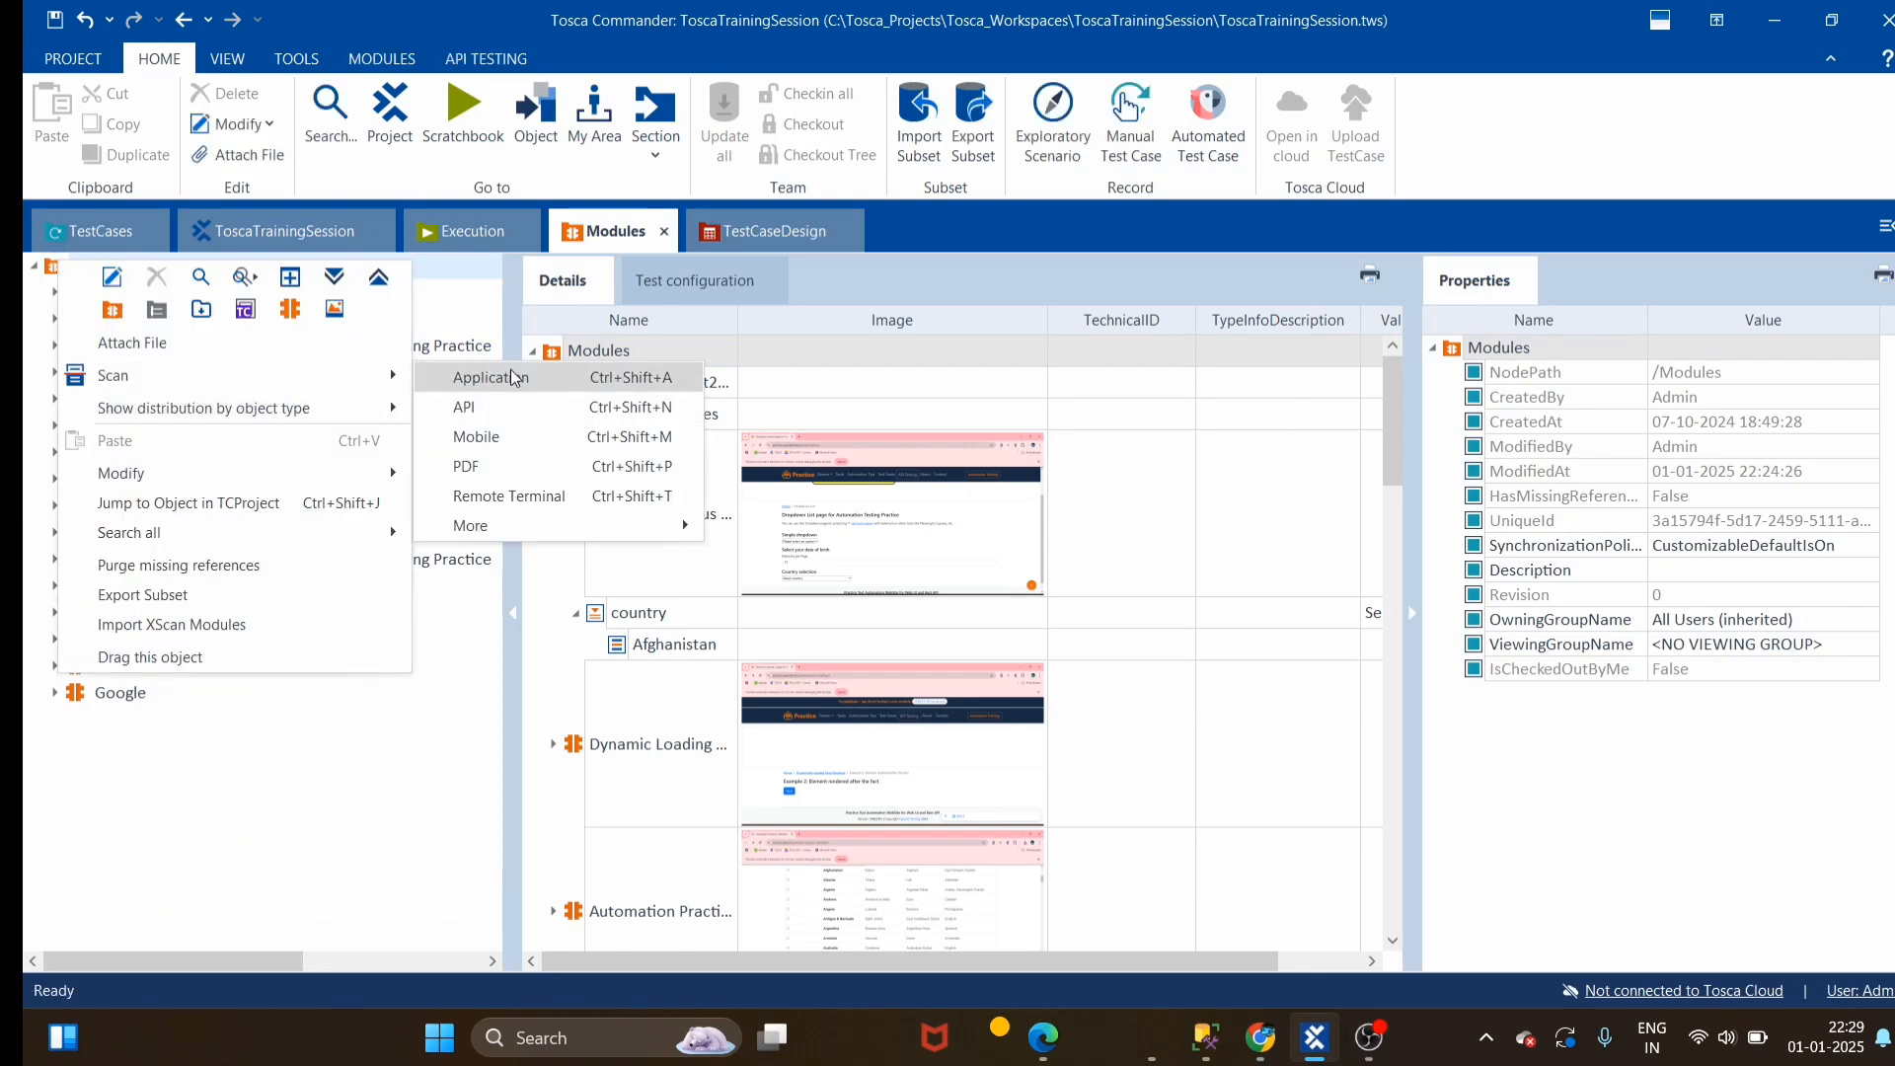
{"action": "left_click", "coordinate": [497, 376]}
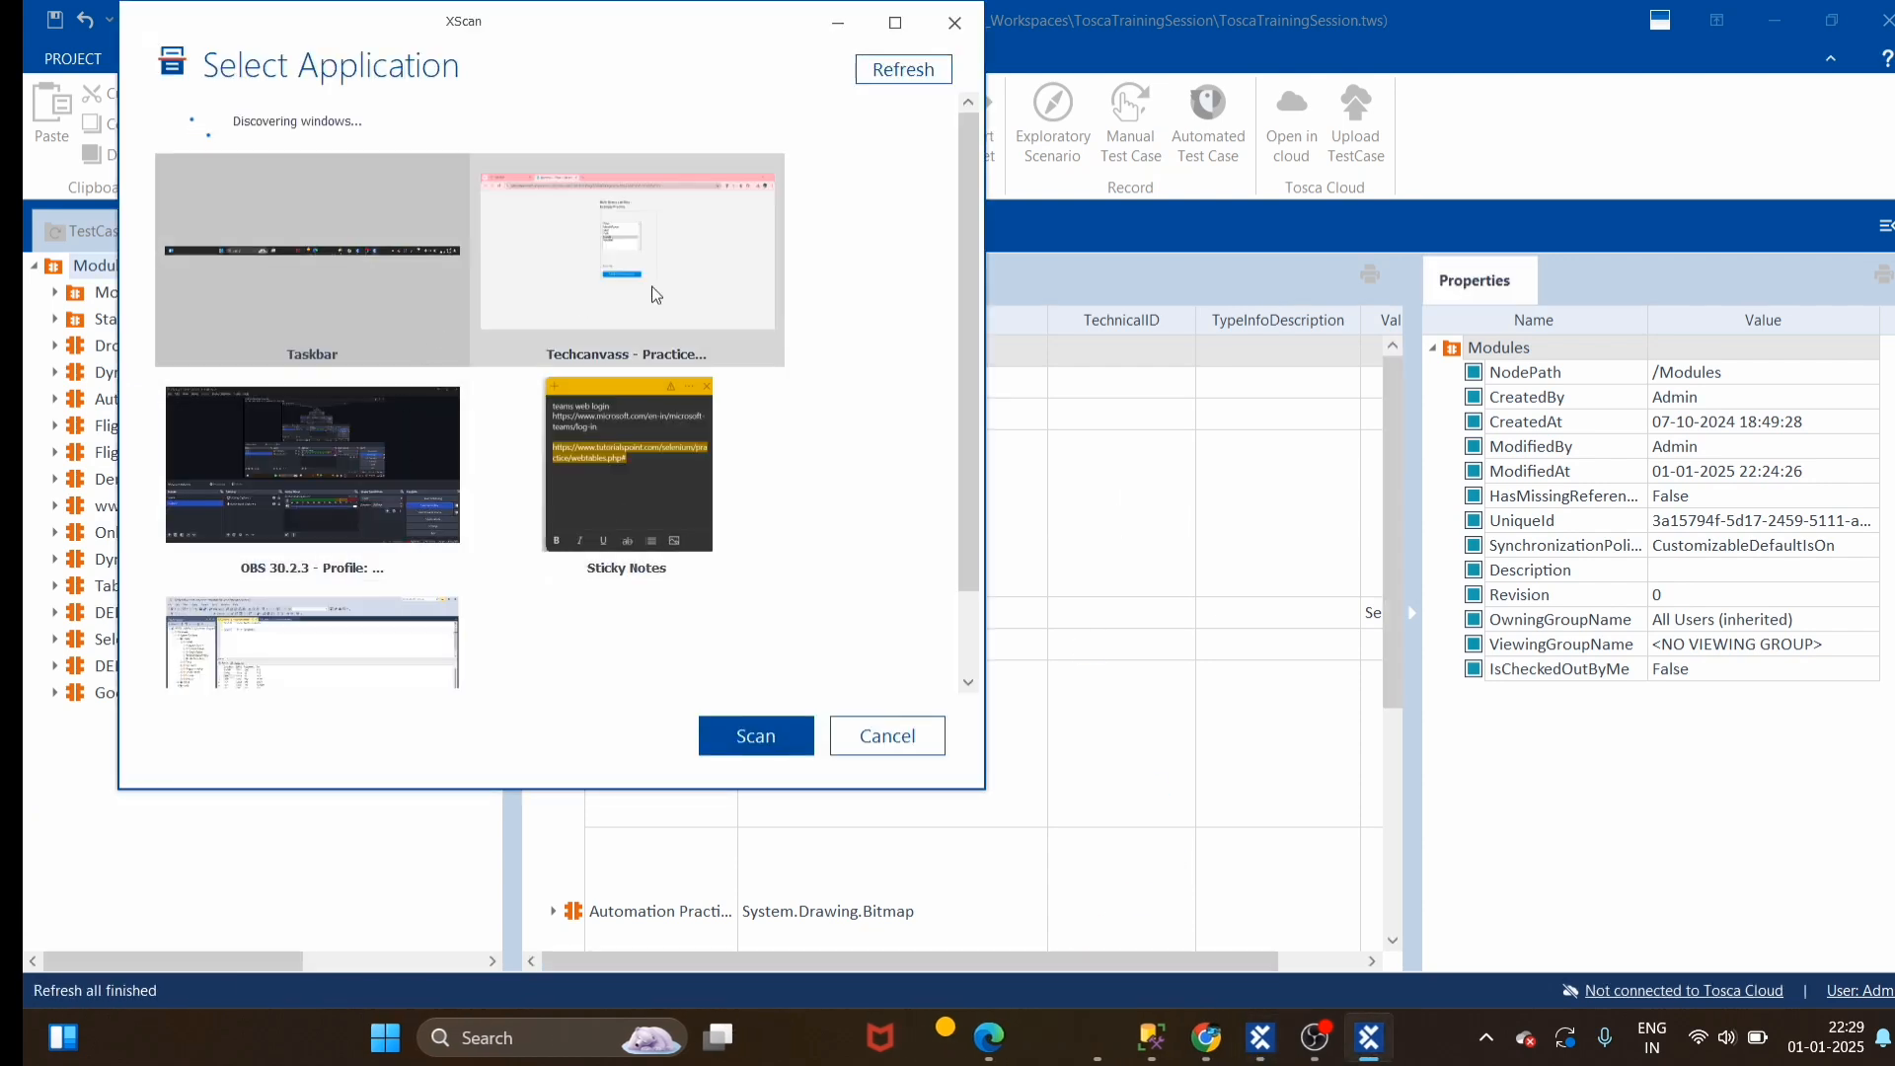
{"action": "double_click", "coordinate": [688, 276]}
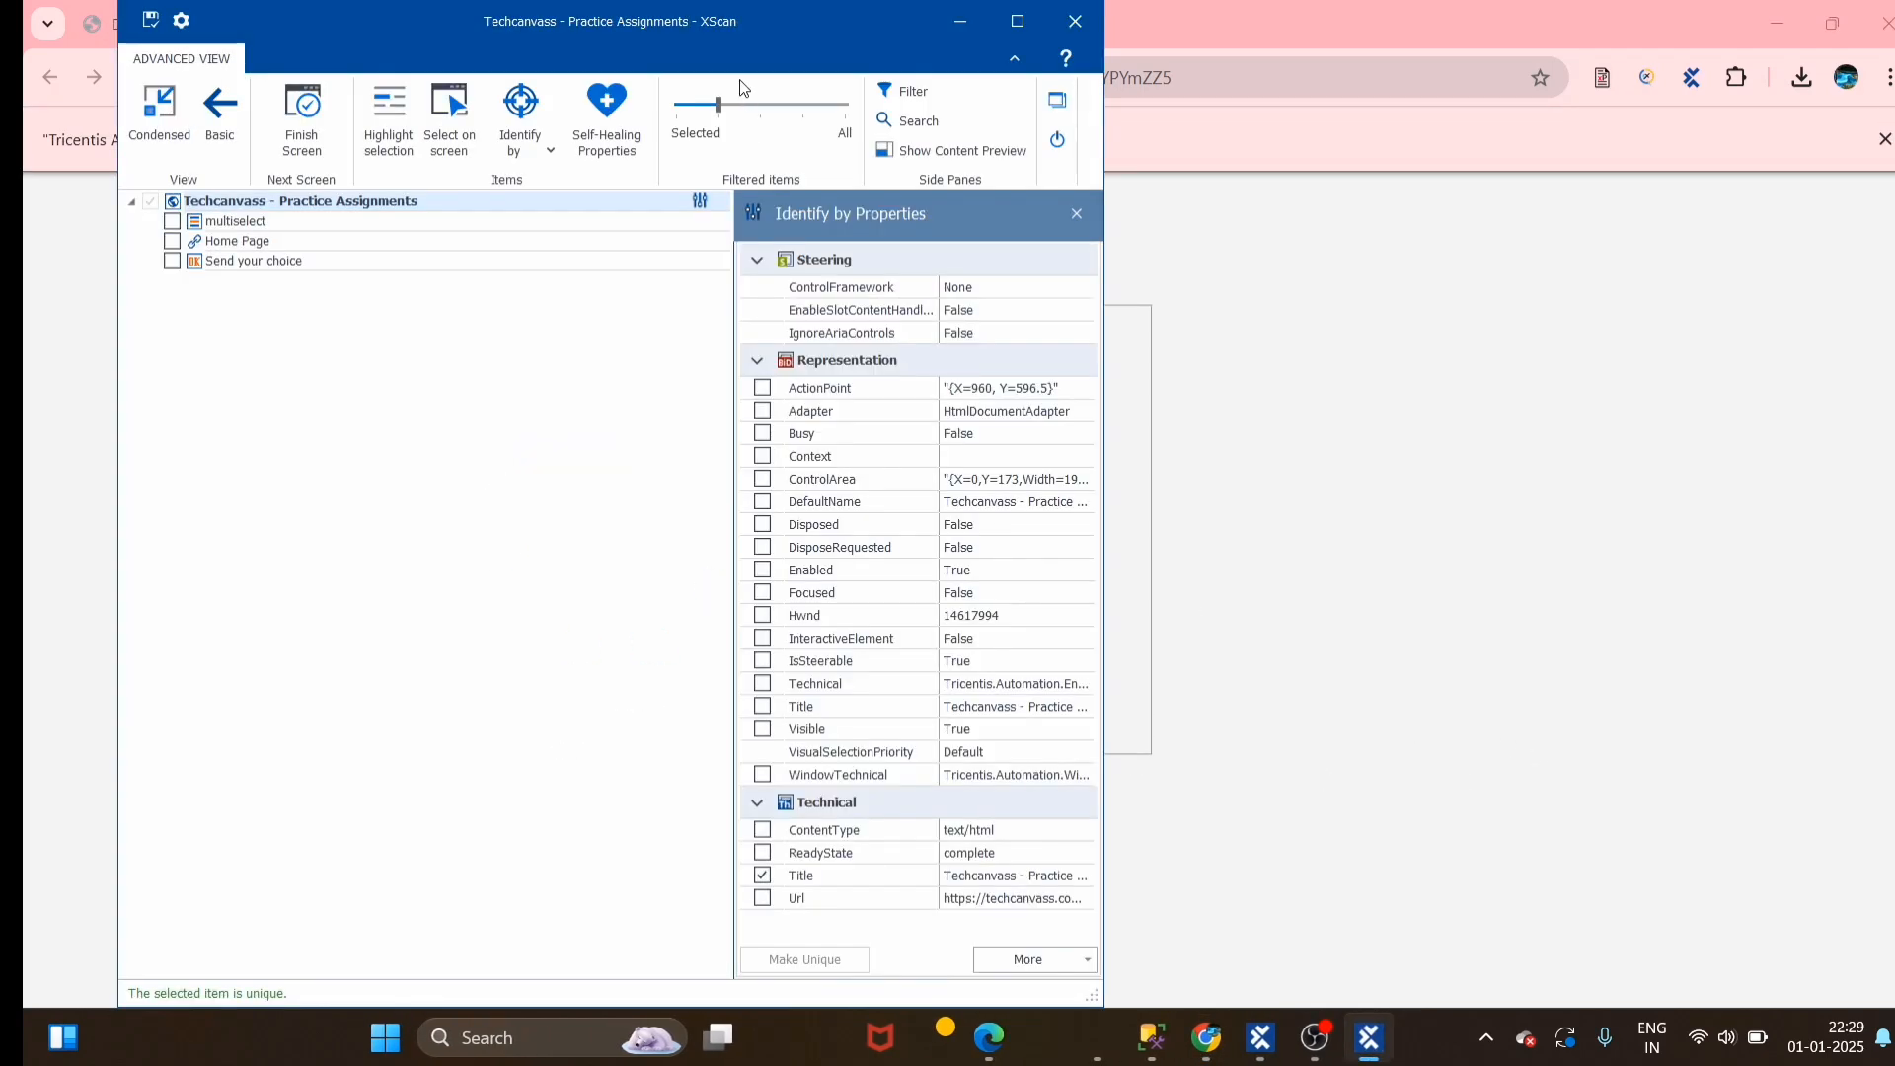
Include the multiselect list box in the scan and check its location by highlighting it on the web page
{"action": "left_click_drag", "start_coordinate": [452, 46], "coordinate": [1401, 164]}
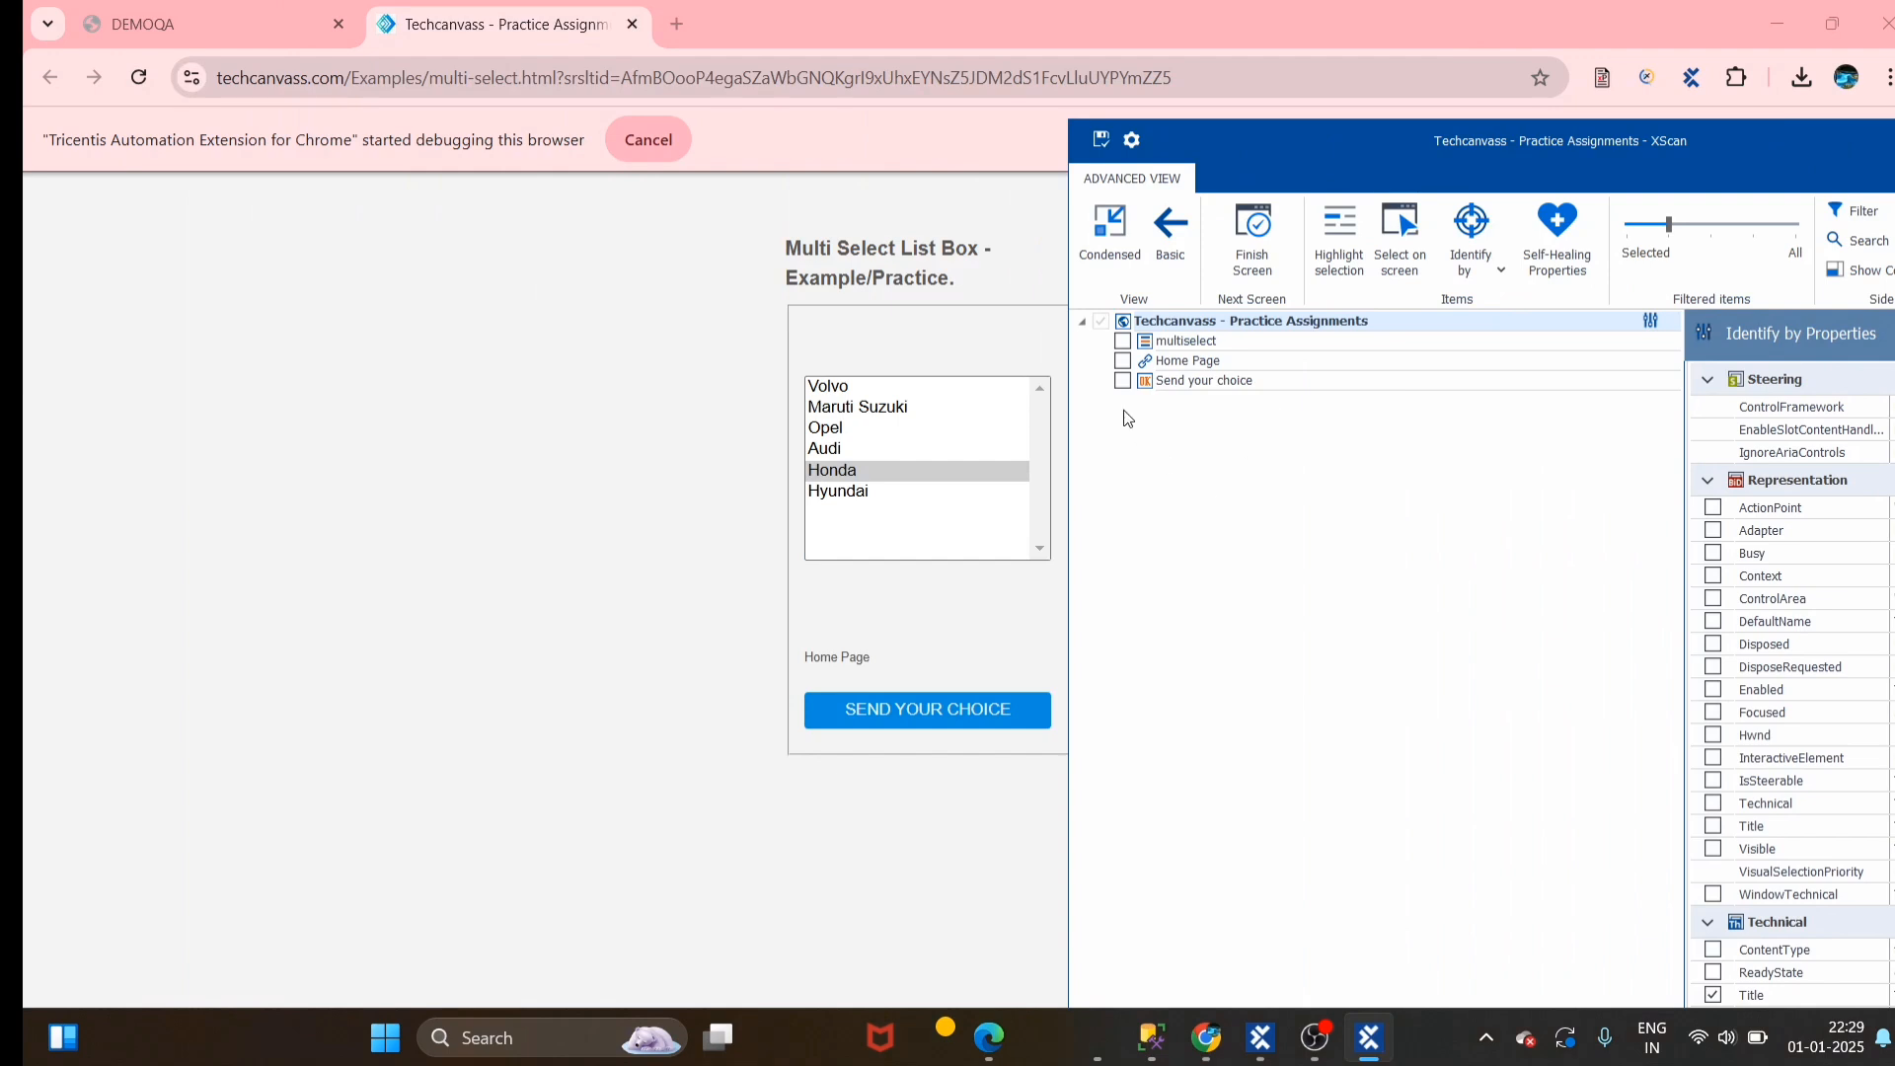
{"action": "left_click", "coordinate": [1179, 341]}
{"action": "left_click", "coordinate": [1340, 247]}
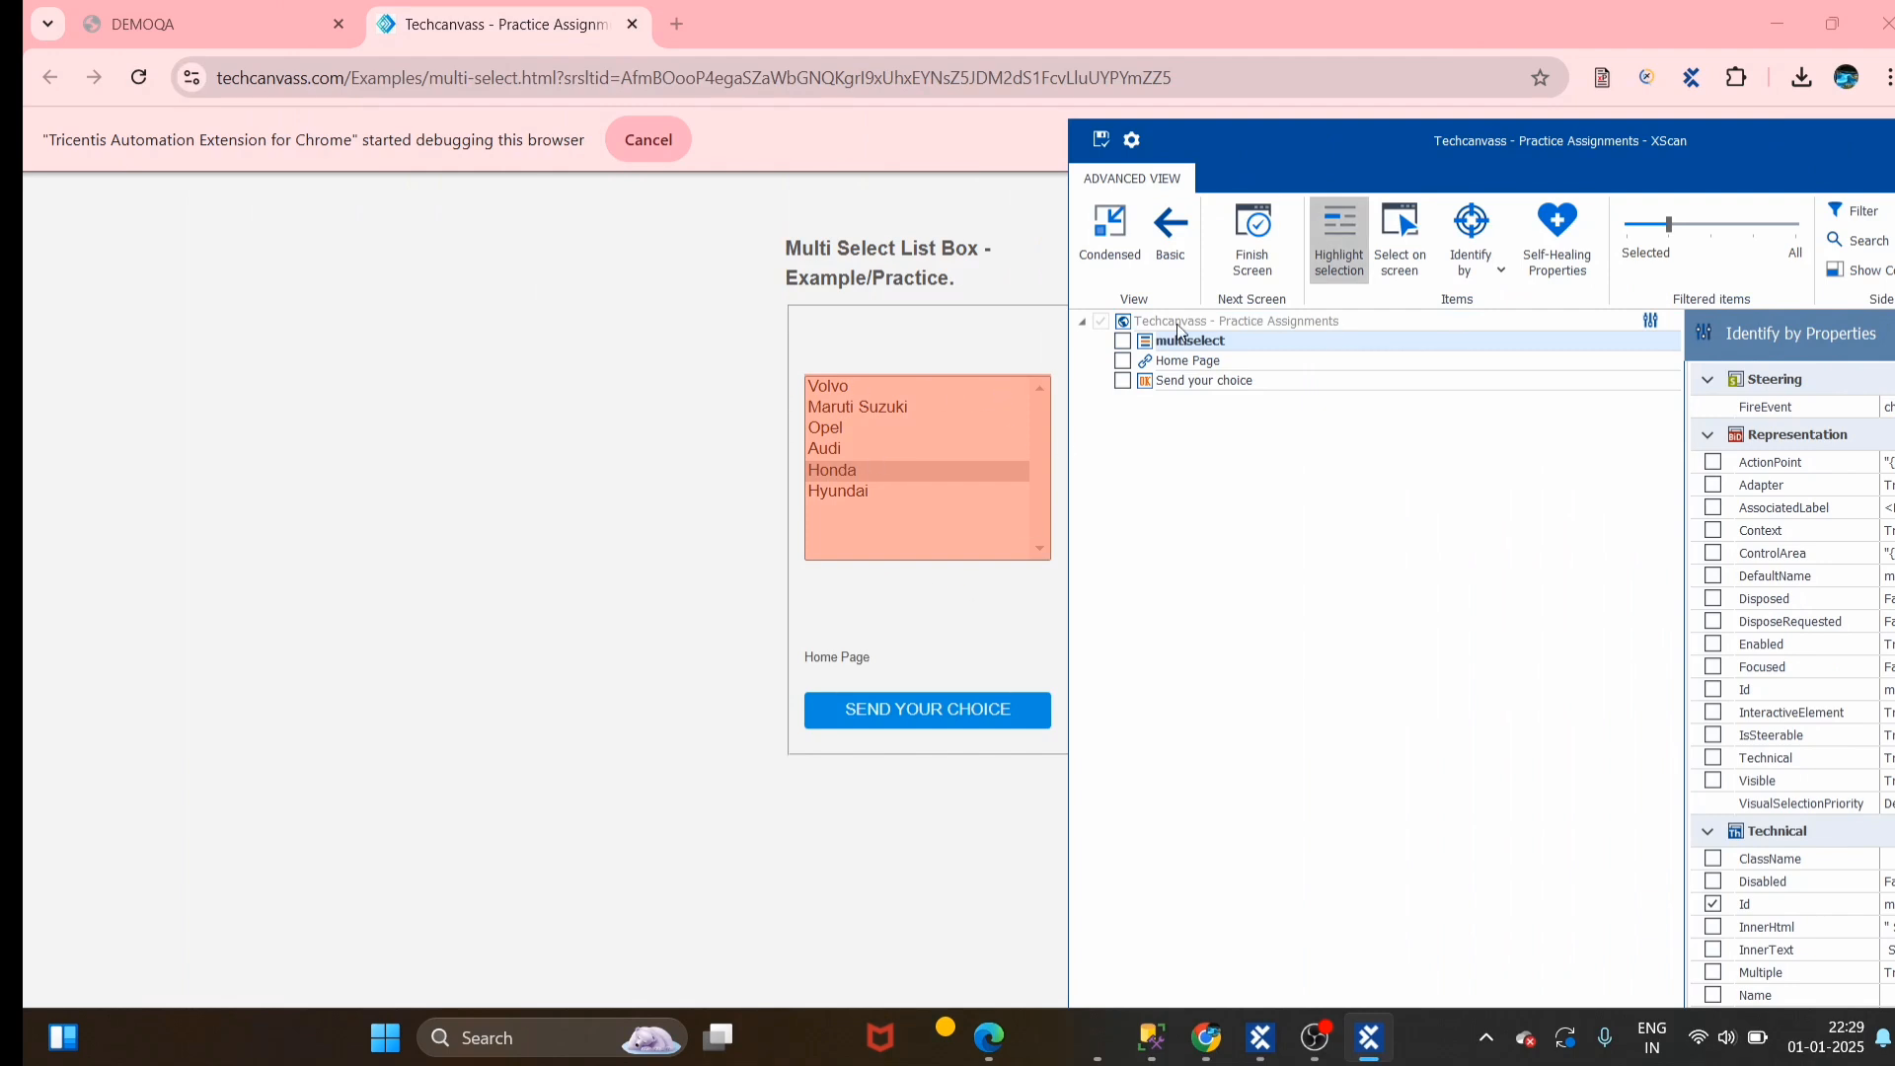
{"action": "left_click", "coordinate": [1124, 341]}
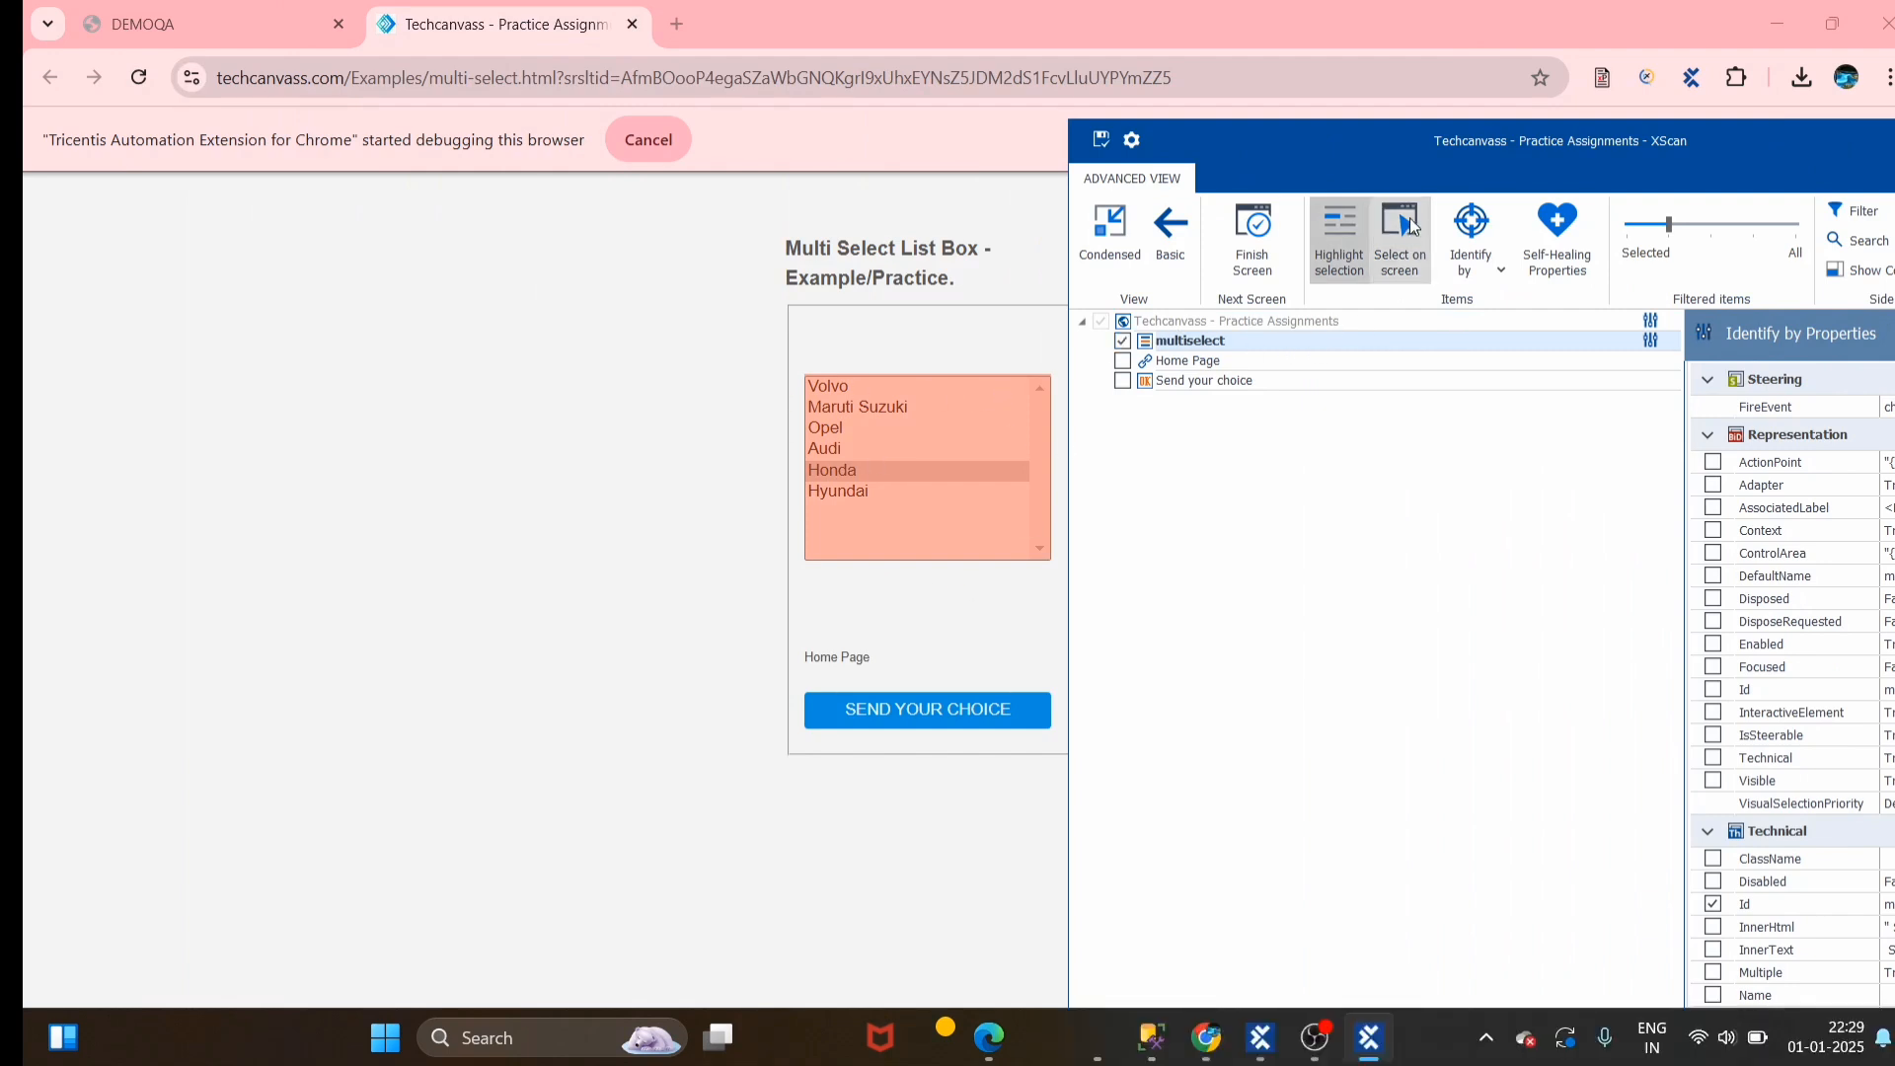
{"action": "left_click", "coordinate": [1337, 254]}
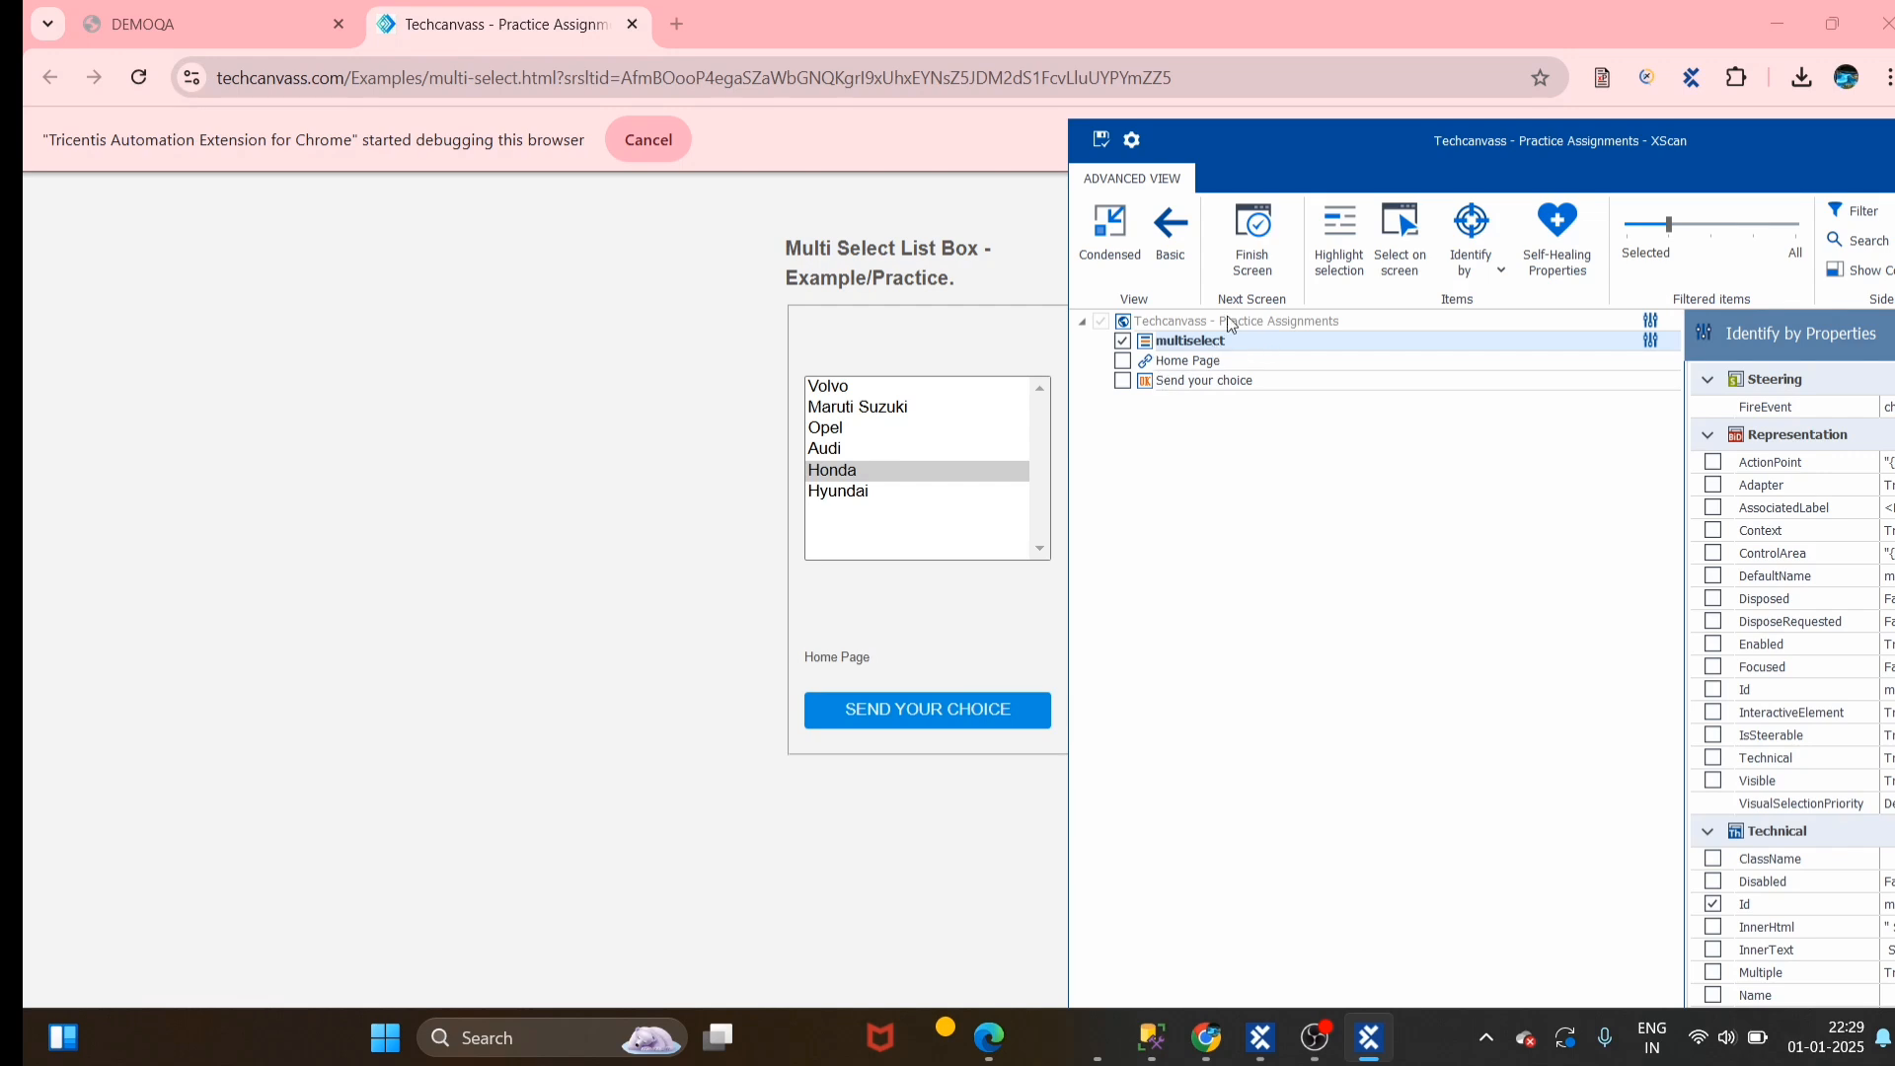
Widen the XScan item filter to All to expose the complete element tree, including the options under multiselect
{"action": "left_click_drag", "start_coordinate": [1308, 169], "coordinate": [1263, 84]}
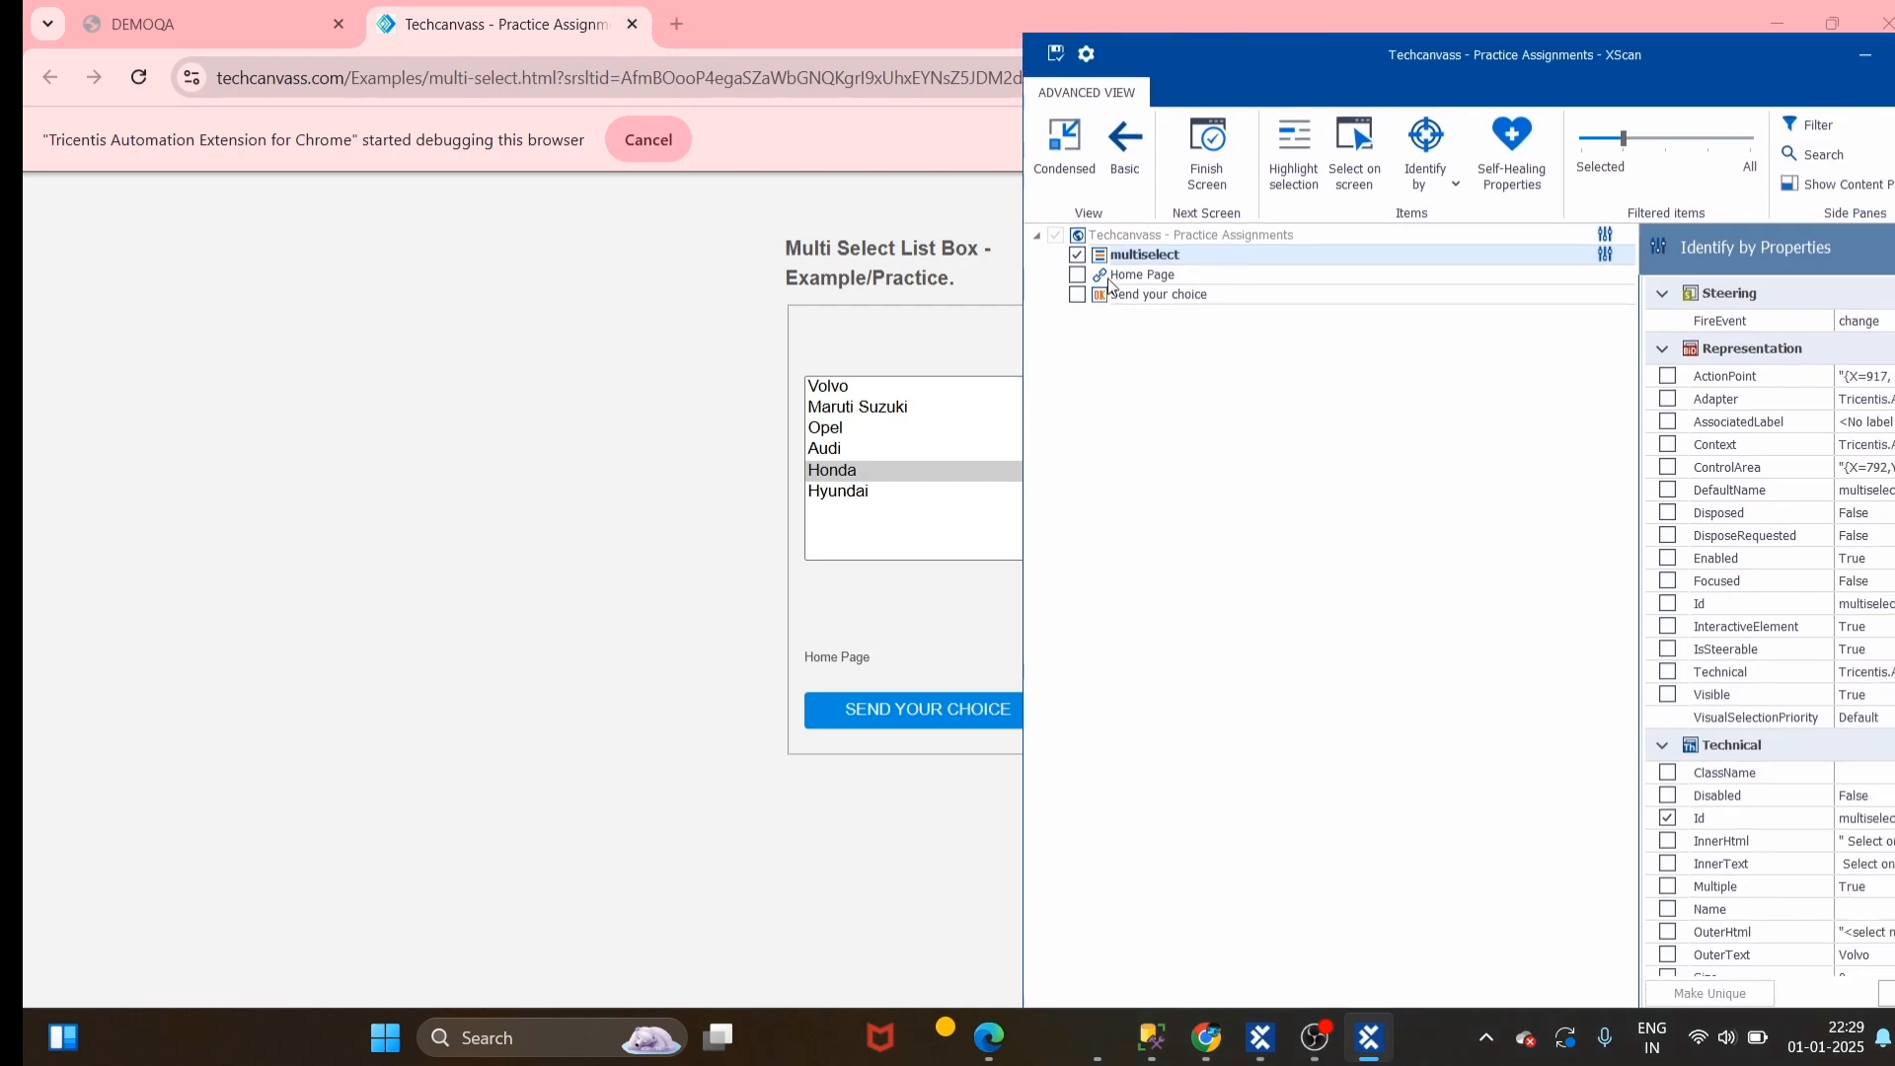
{"action": "left_click", "coordinate": [1098, 260]}
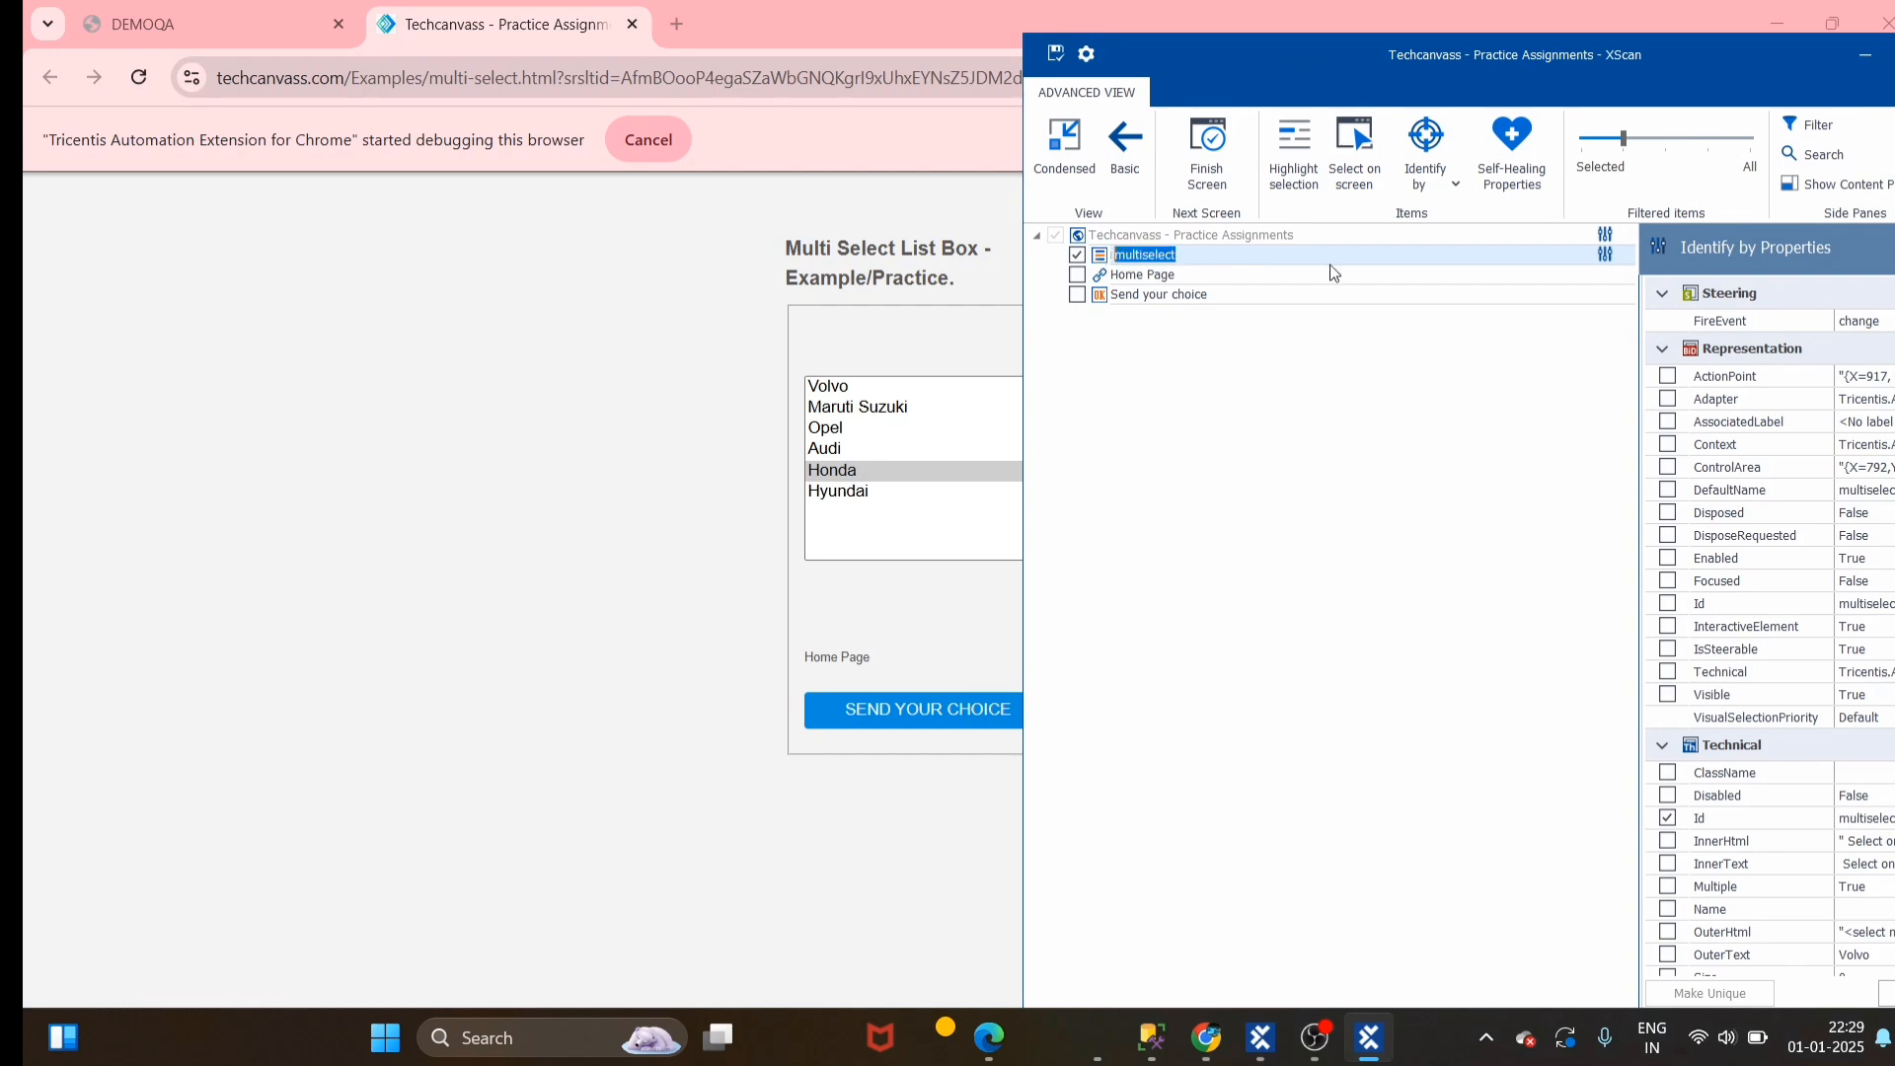
{"action": "left_click", "coordinate": [1696, 144]}
{"action": "left_click", "coordinate": [1750, 145]}
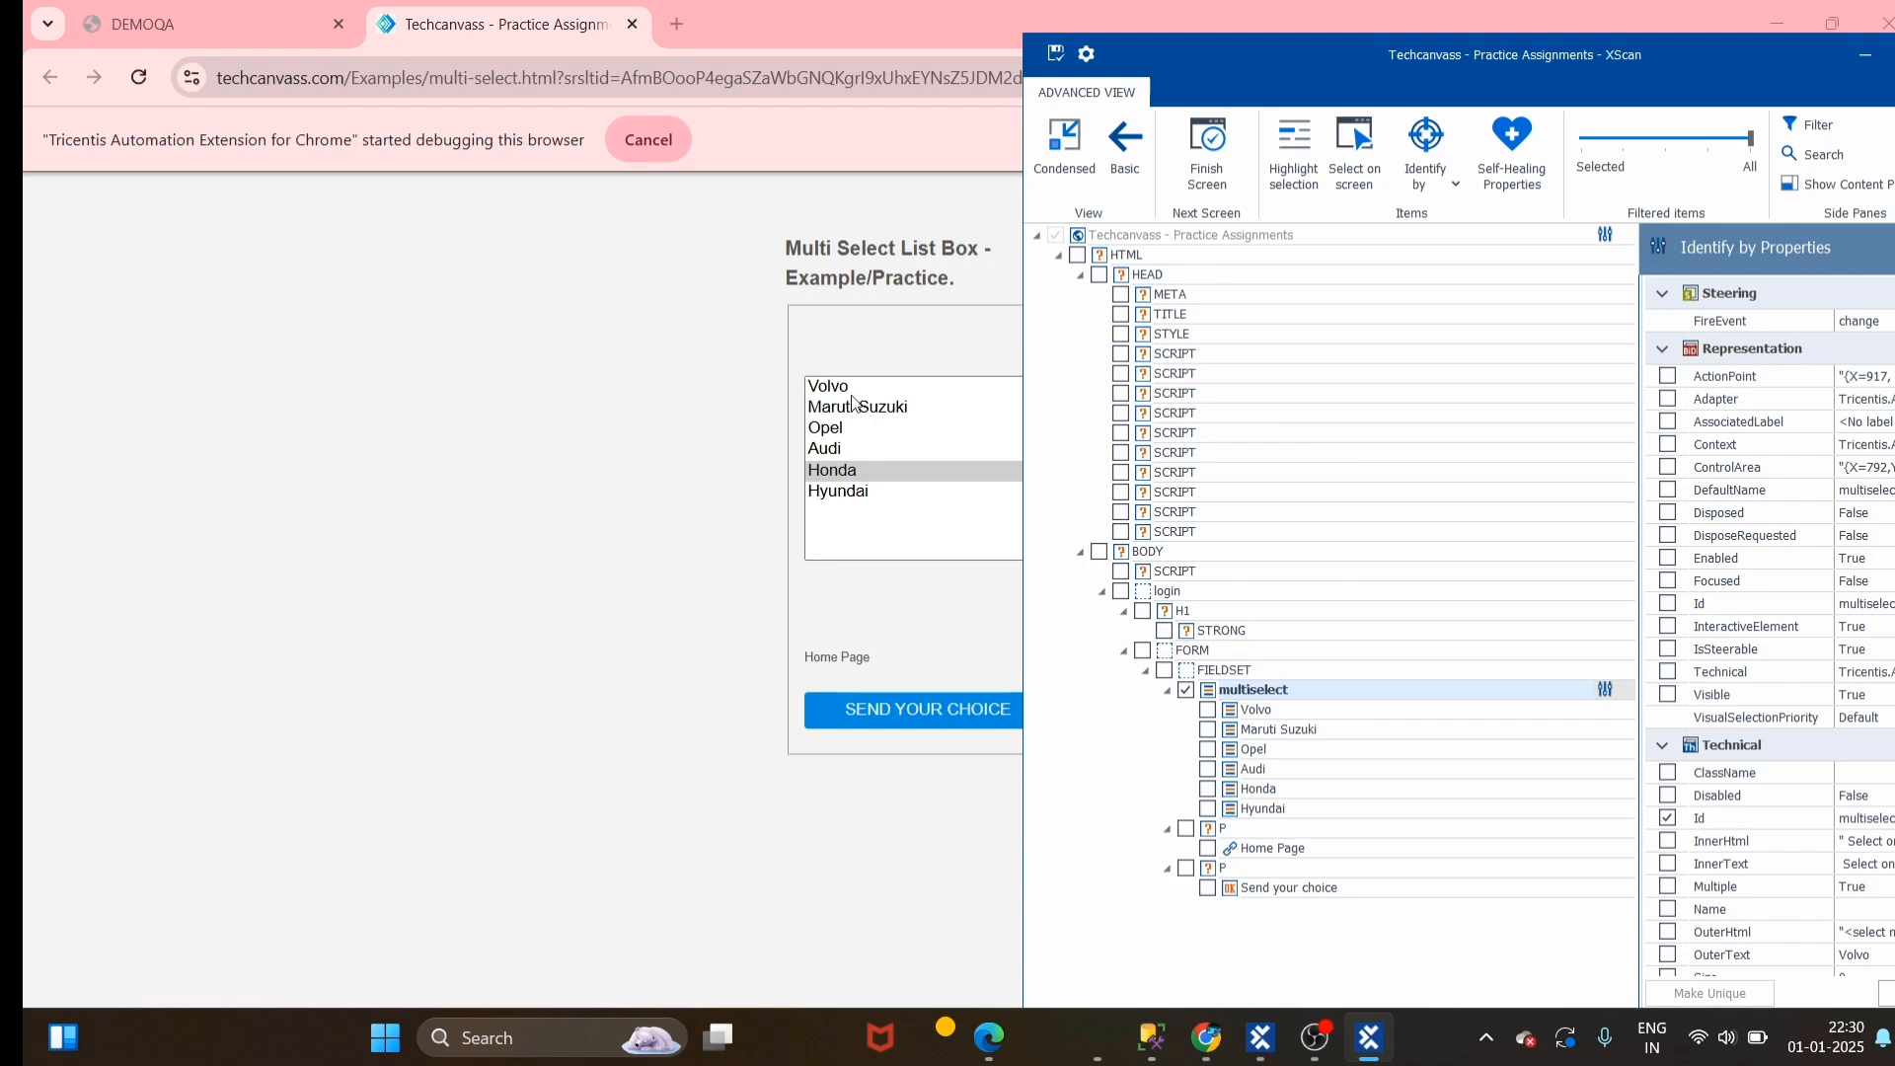
Try including the Volvo option of the multiselect list box in the scan
{"action": "left_click", "coordinate": [1269, 710]}
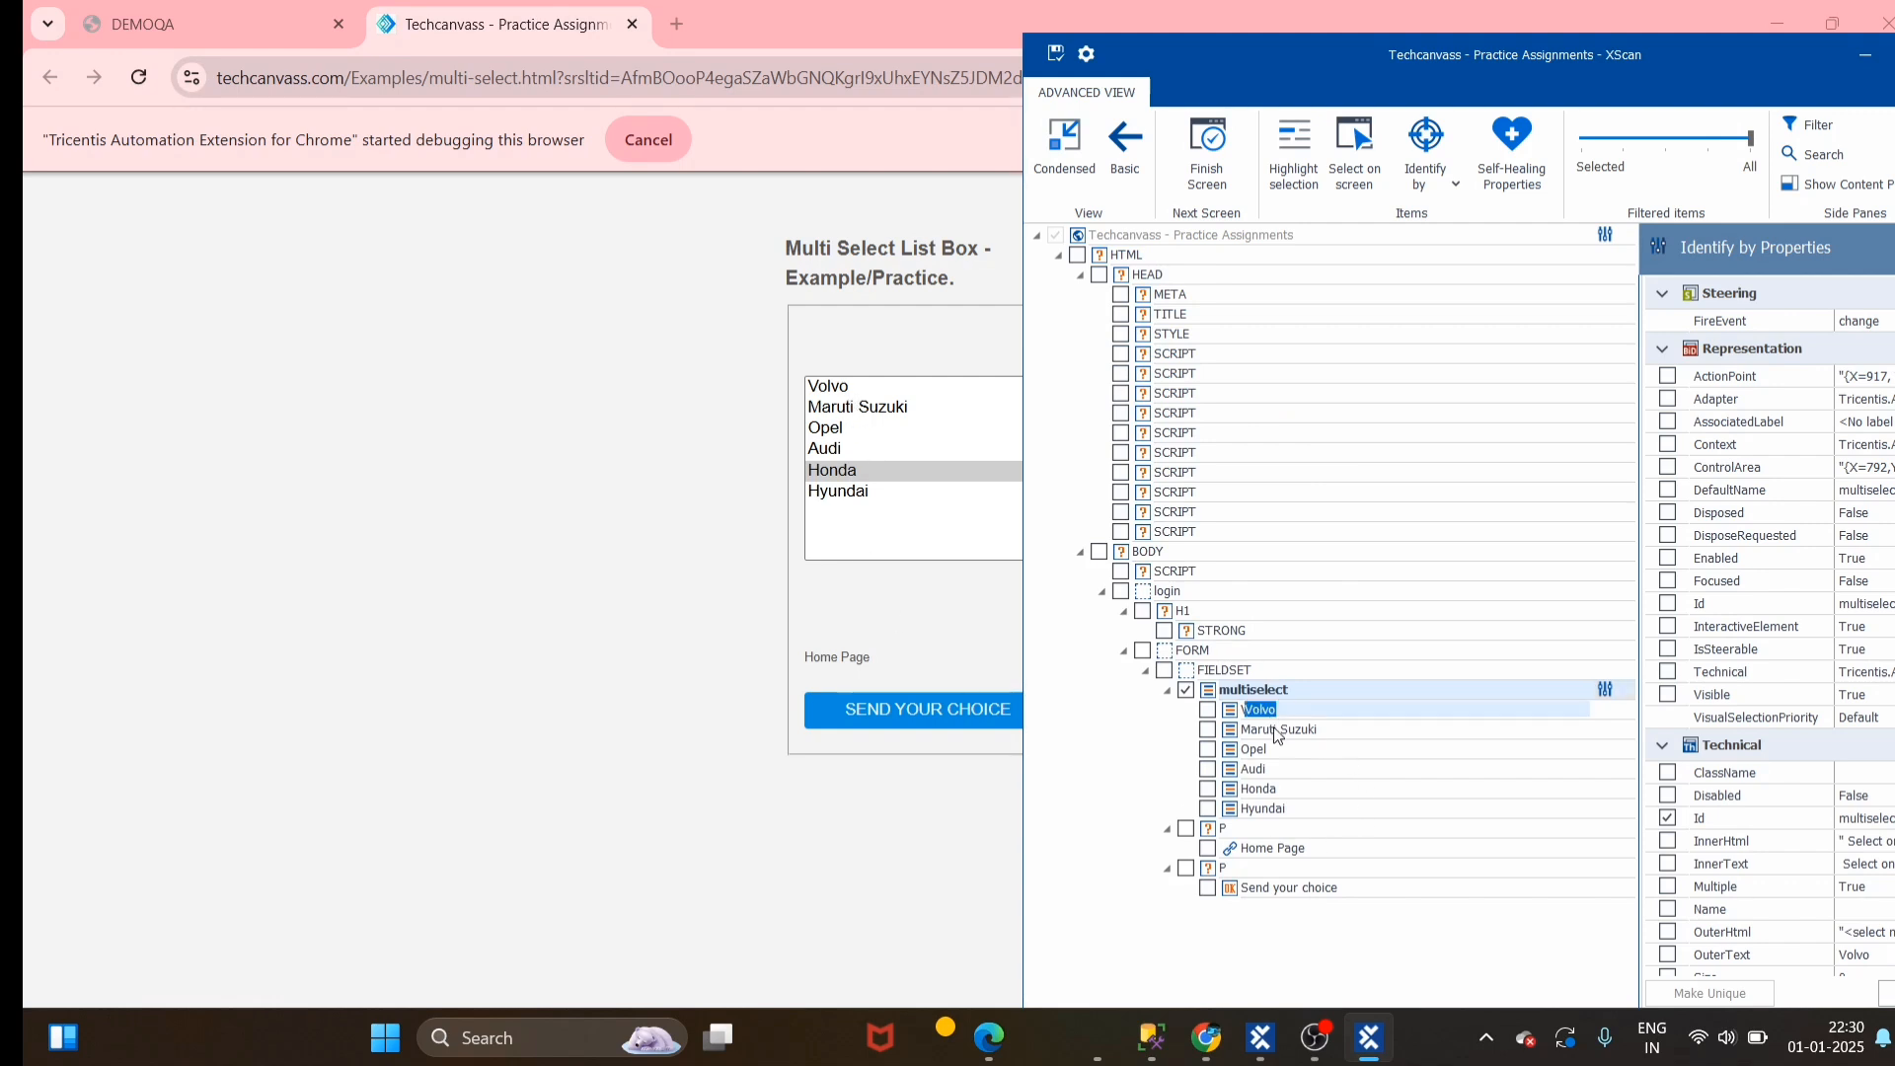
{"action": "left_click", "coordinate": [1278, 731]}
{"action": "left_click", "coordinate": [1207, 710]}
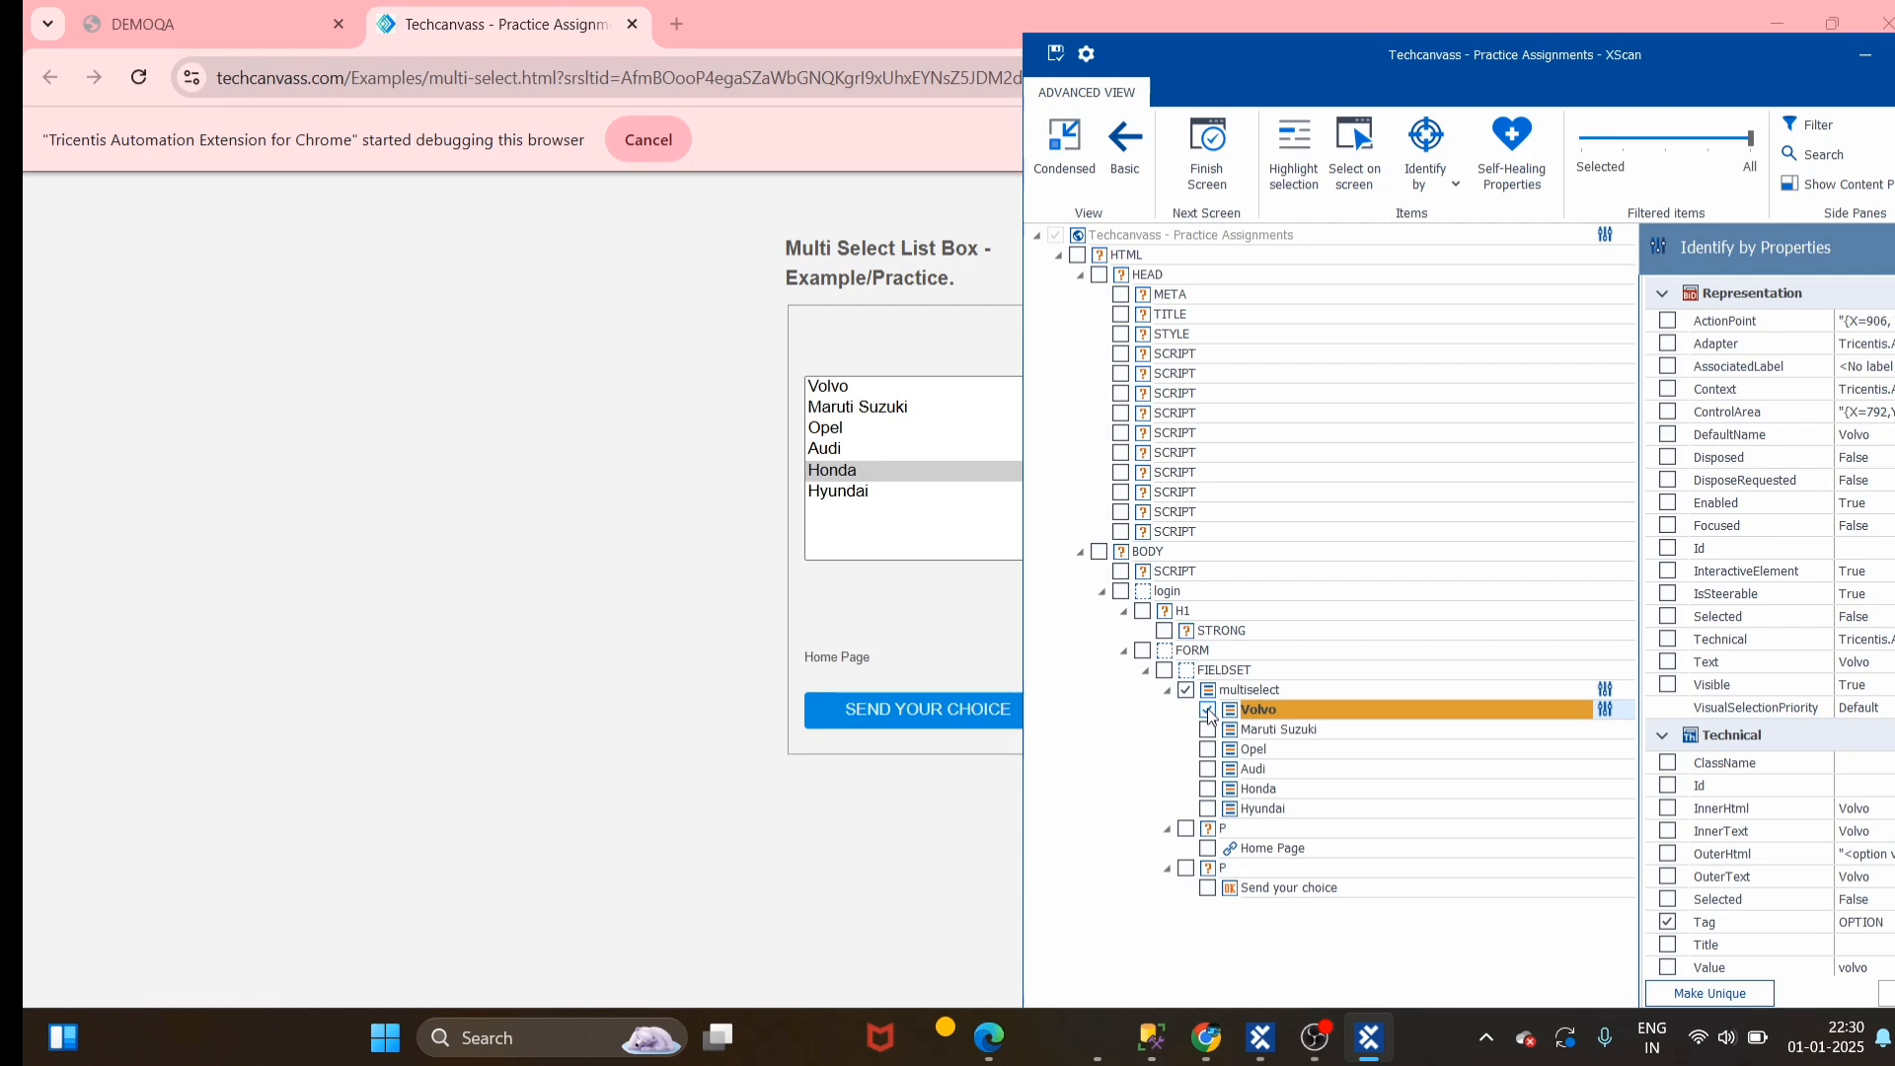
{"action": "left_click", "coordinate": [1208, 711]}
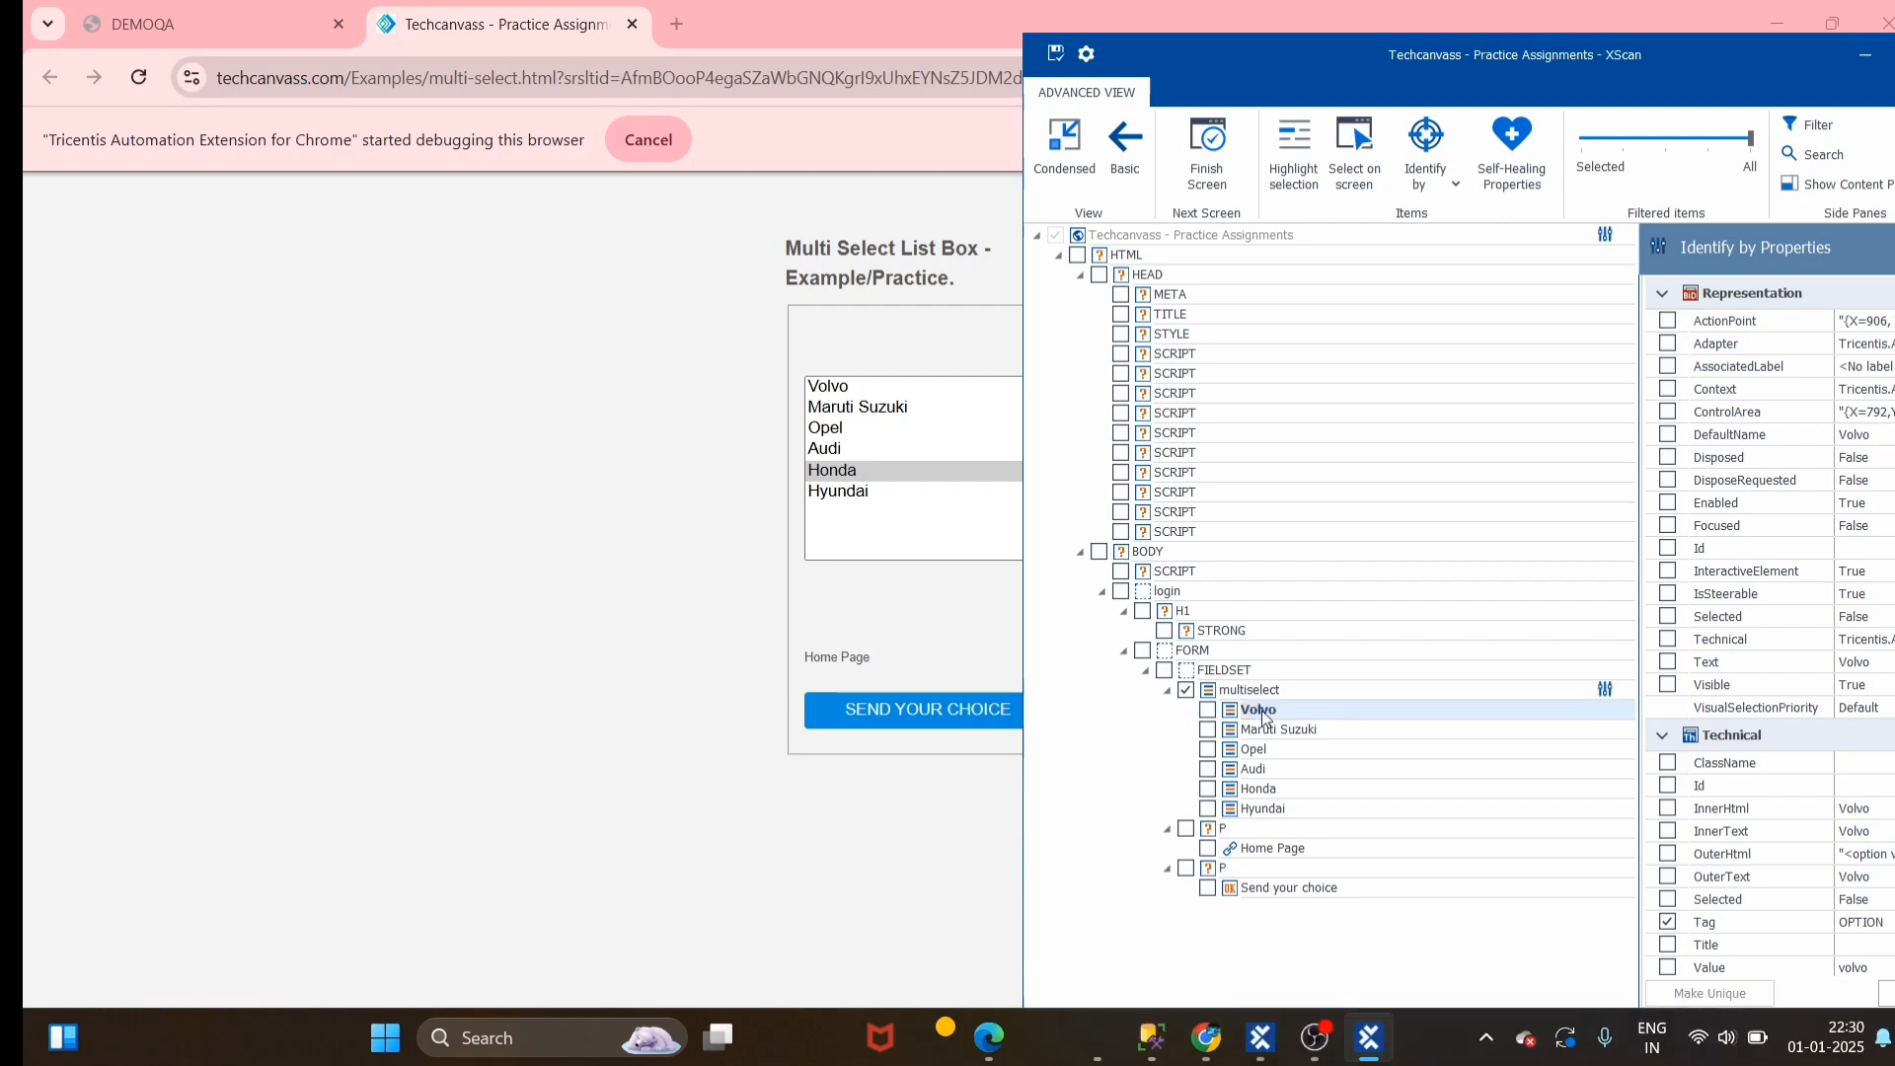
Highlight the multiselect list box on the page, save the scanned module with only that control, and close XScan
{"action": "left_click", "coordinate": [1219, 693]}
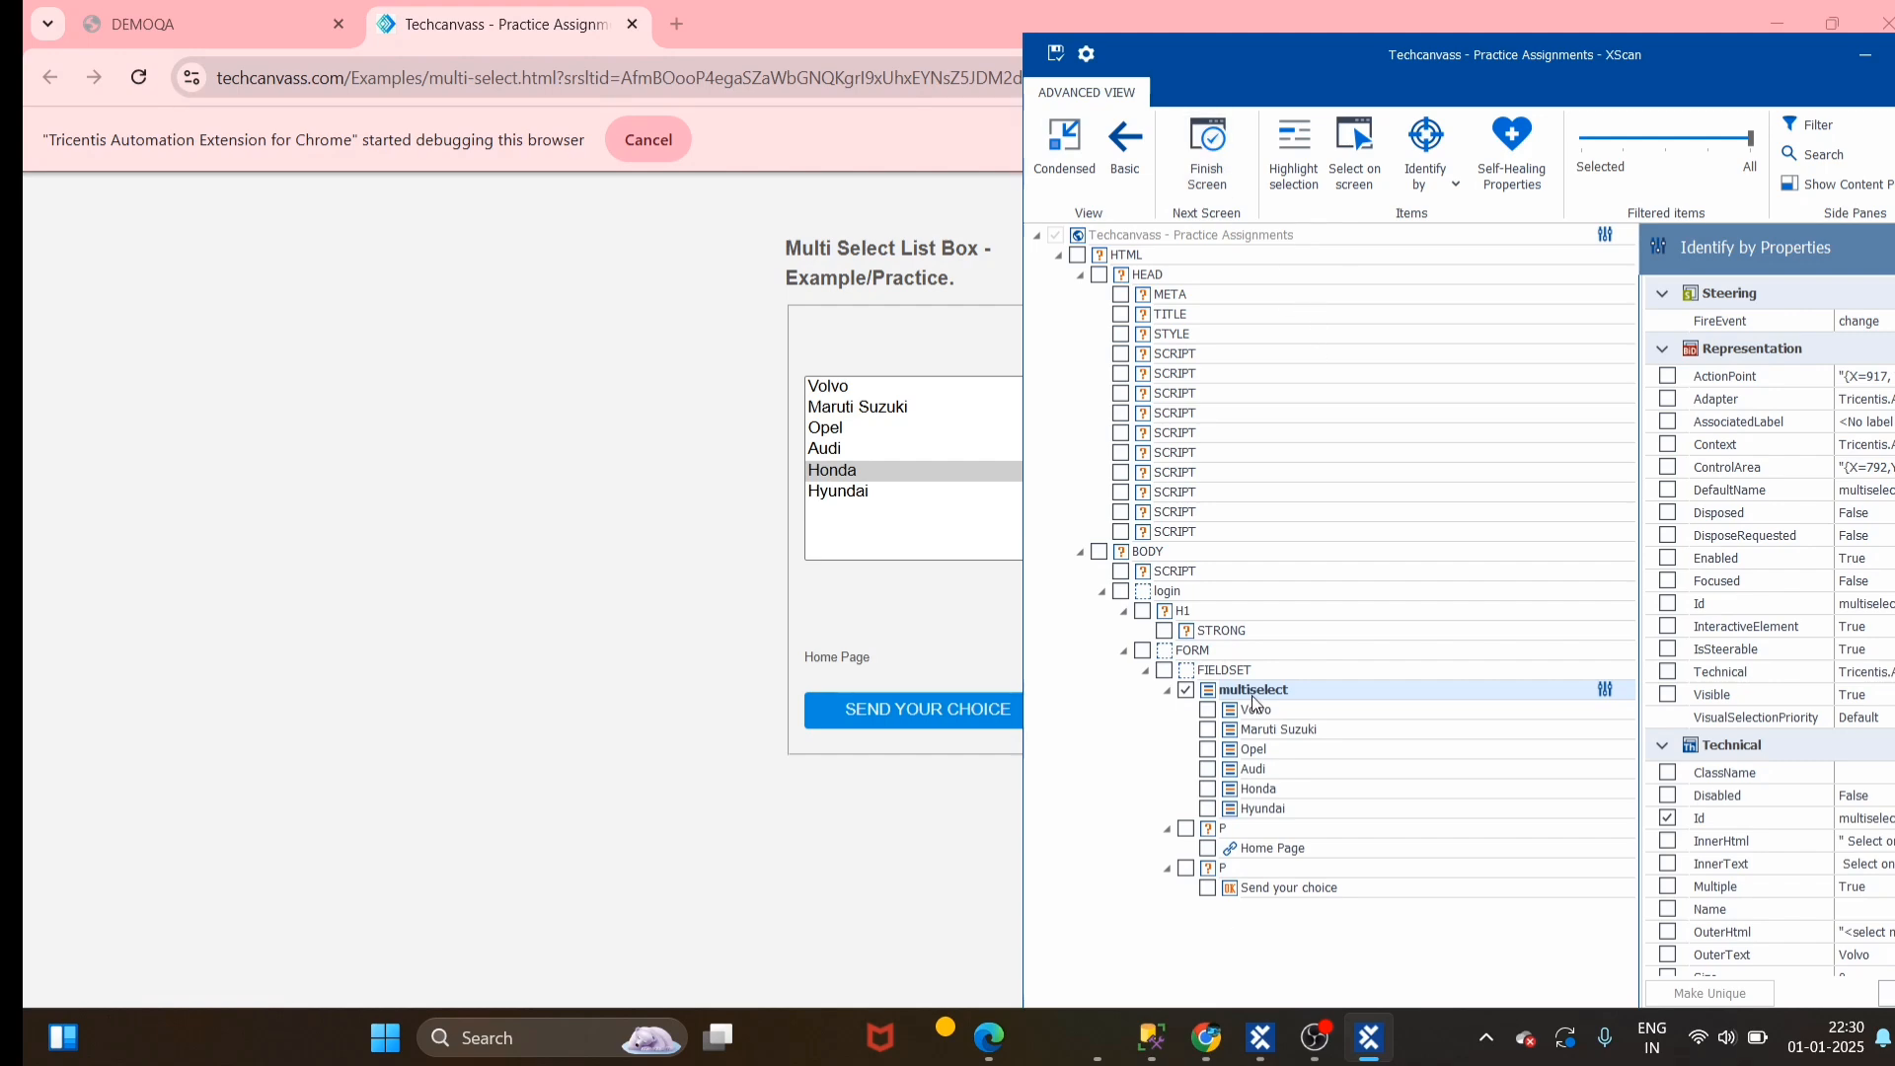
{"action": "left_click", "coordinate": [1294, 155]}
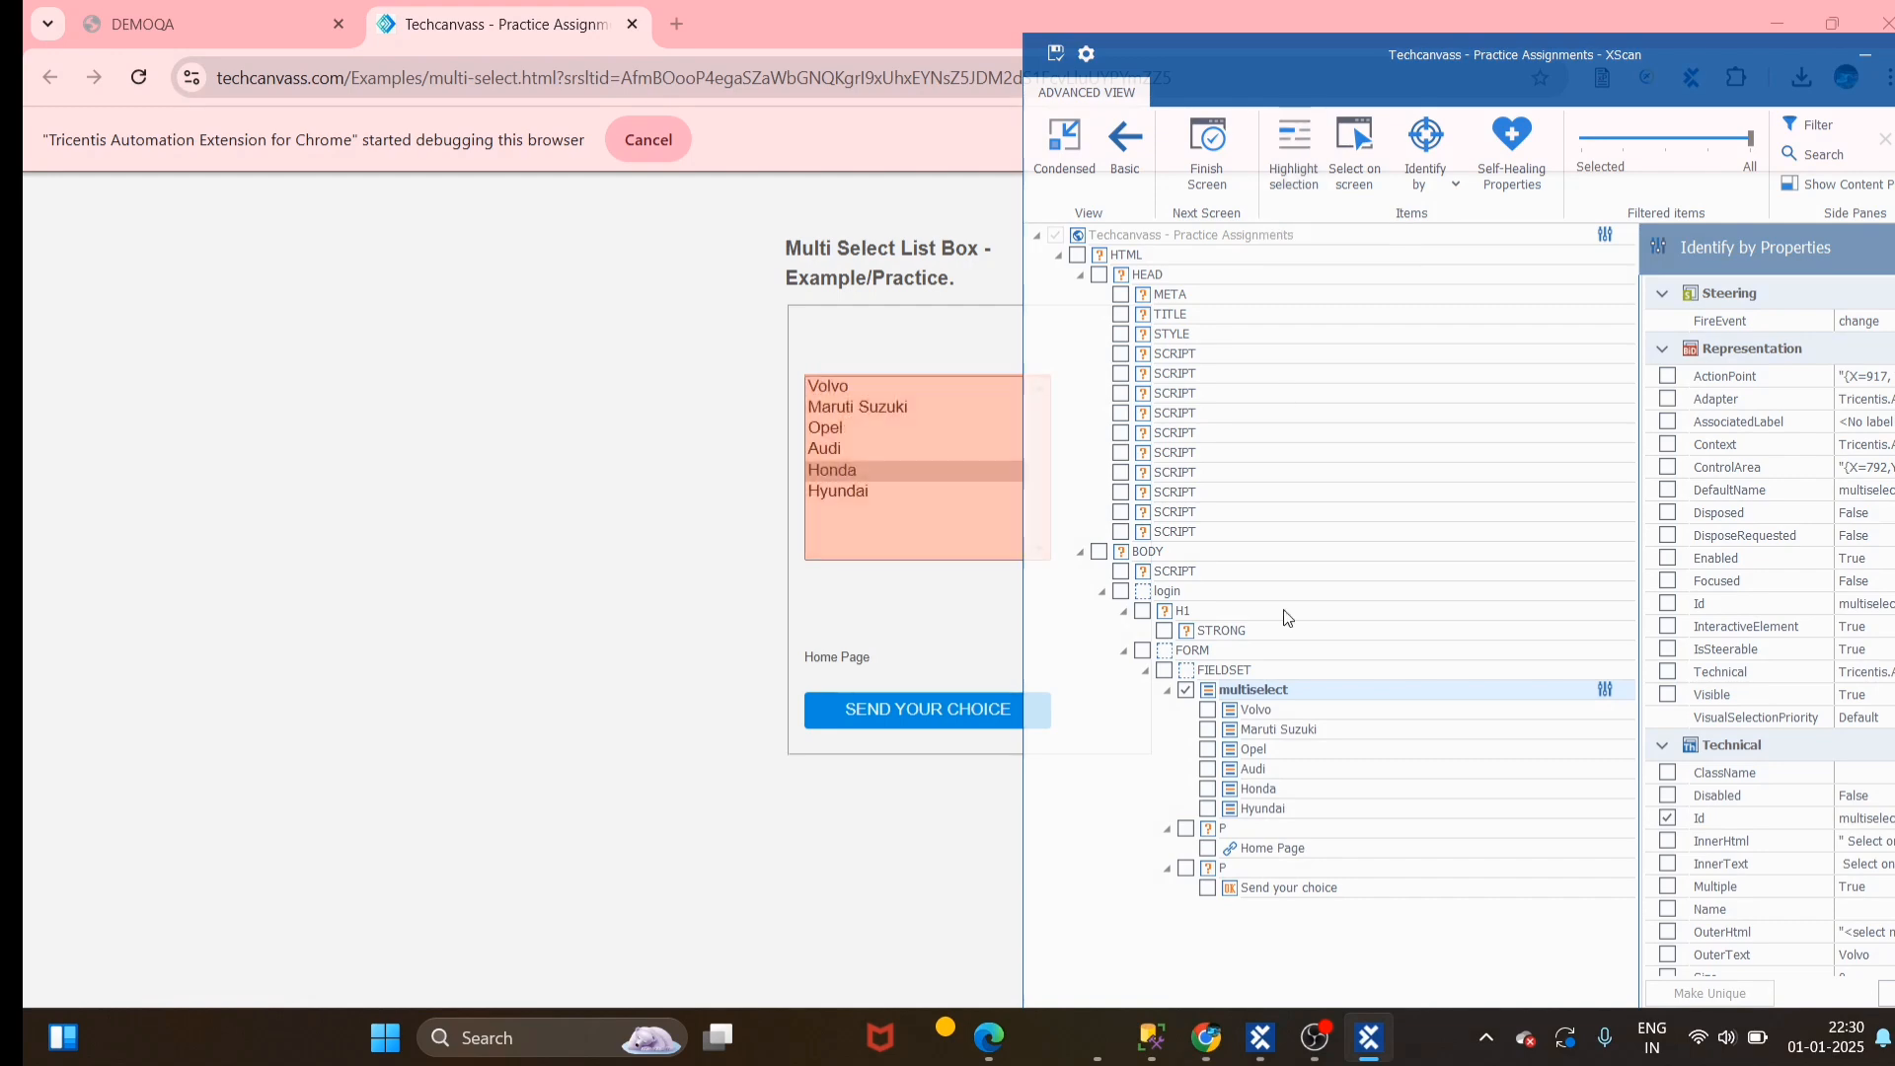
{"action": "double_click", "coordinate": [1327, 50]}
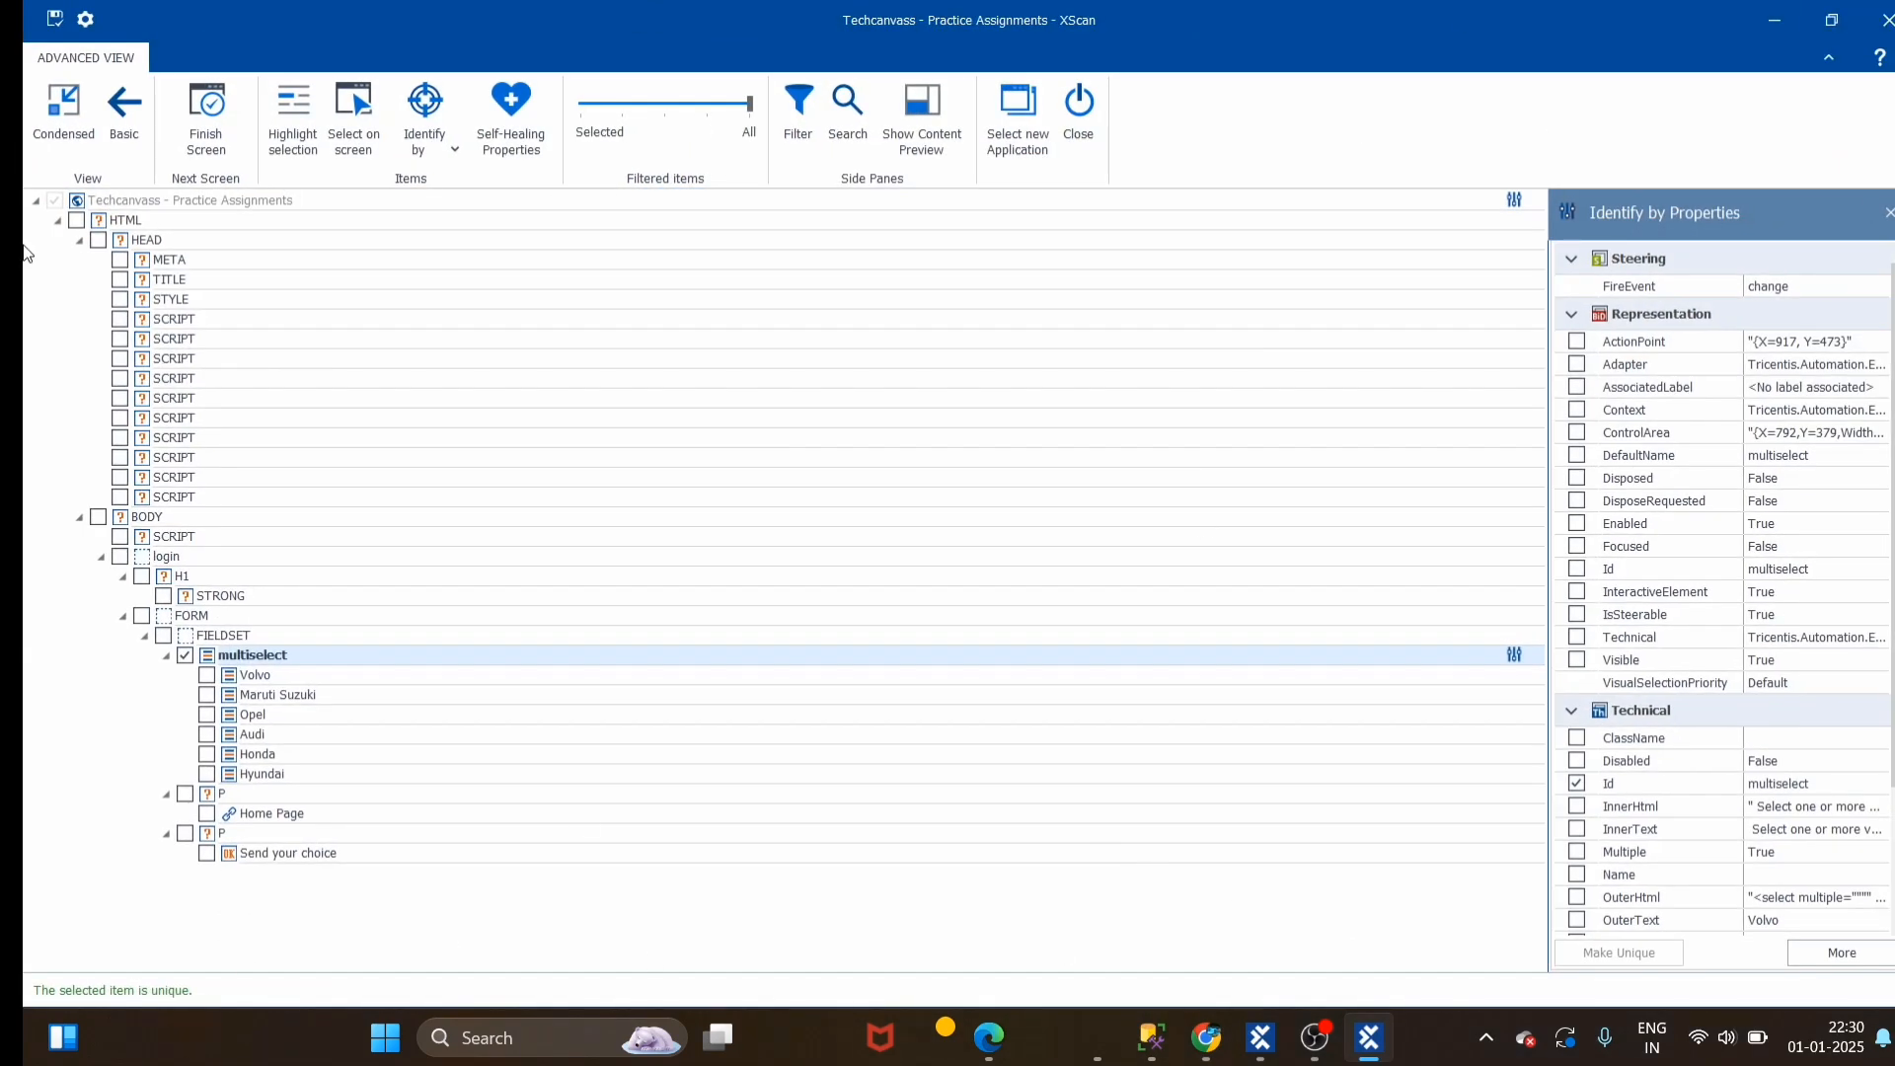
{"action": "left_click", "coordinate": [56, 19]}
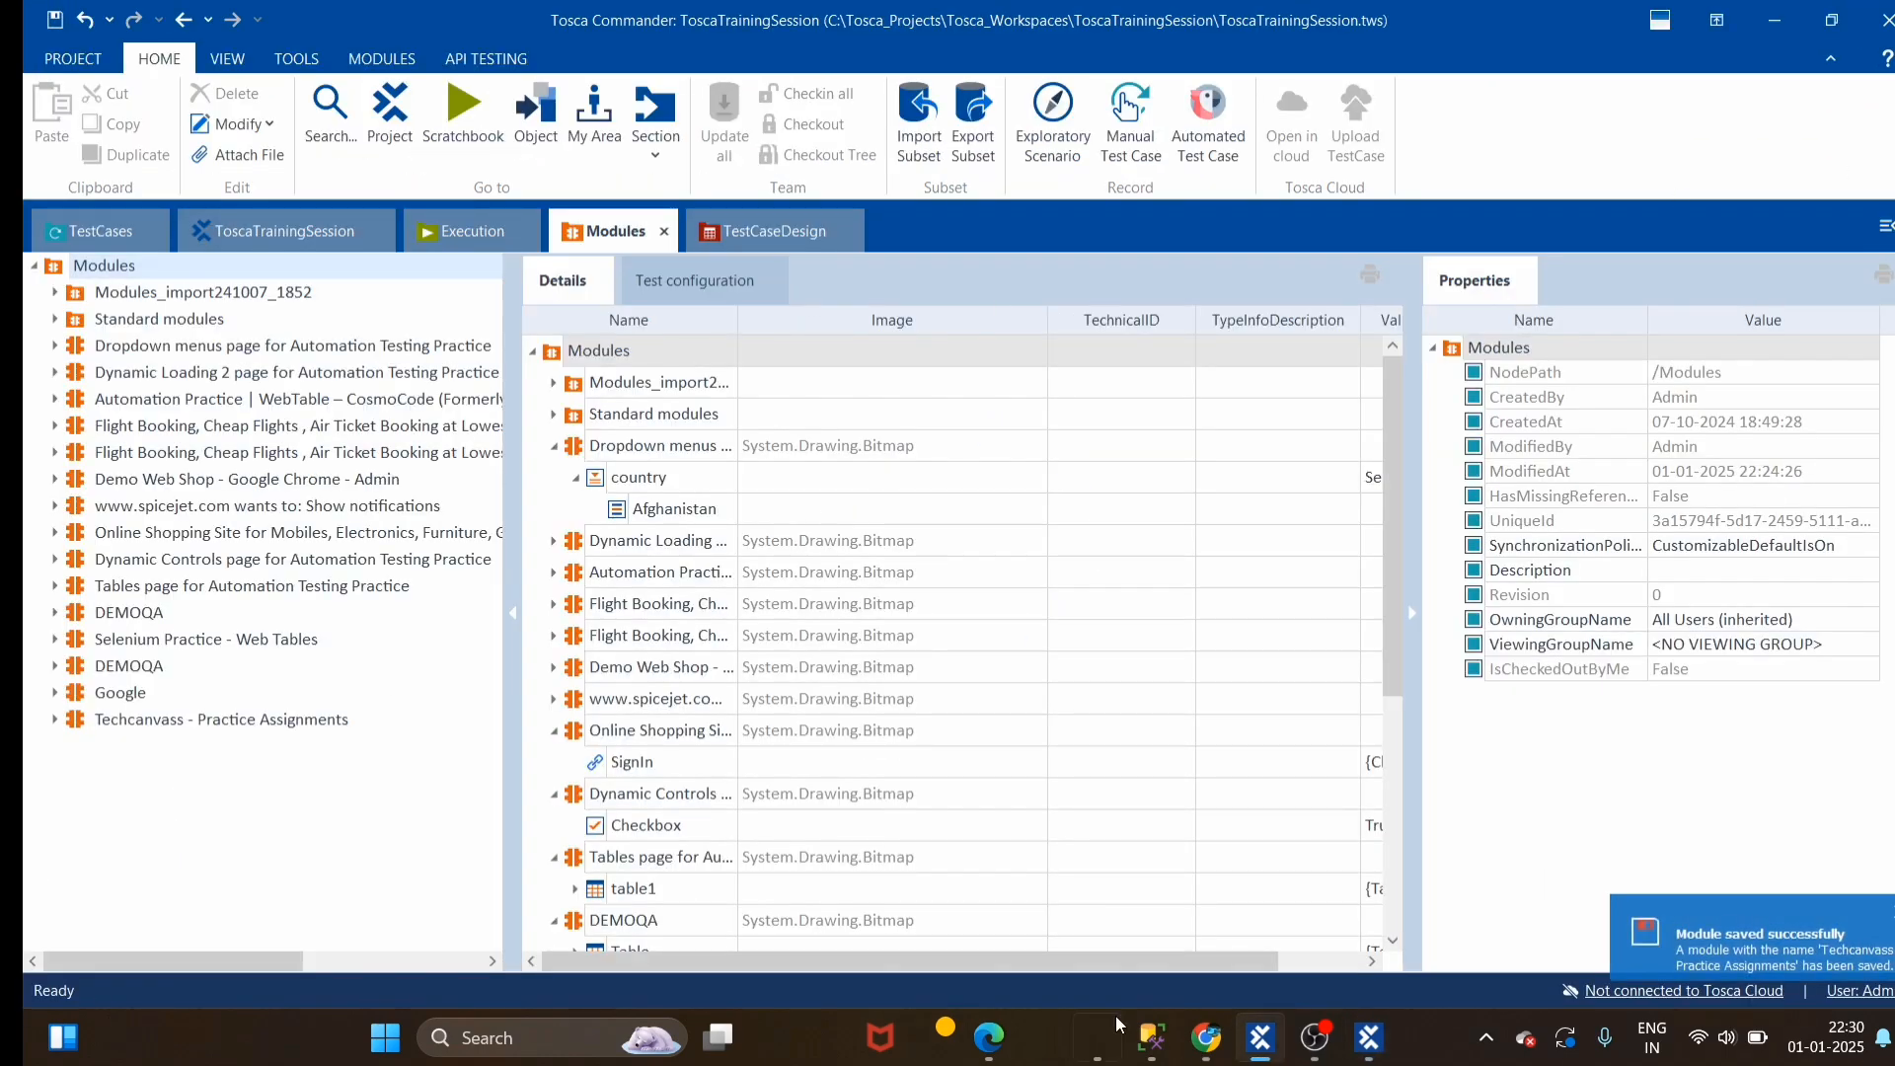
{"action": "left_click", "coordinate": [1368, 1037]}
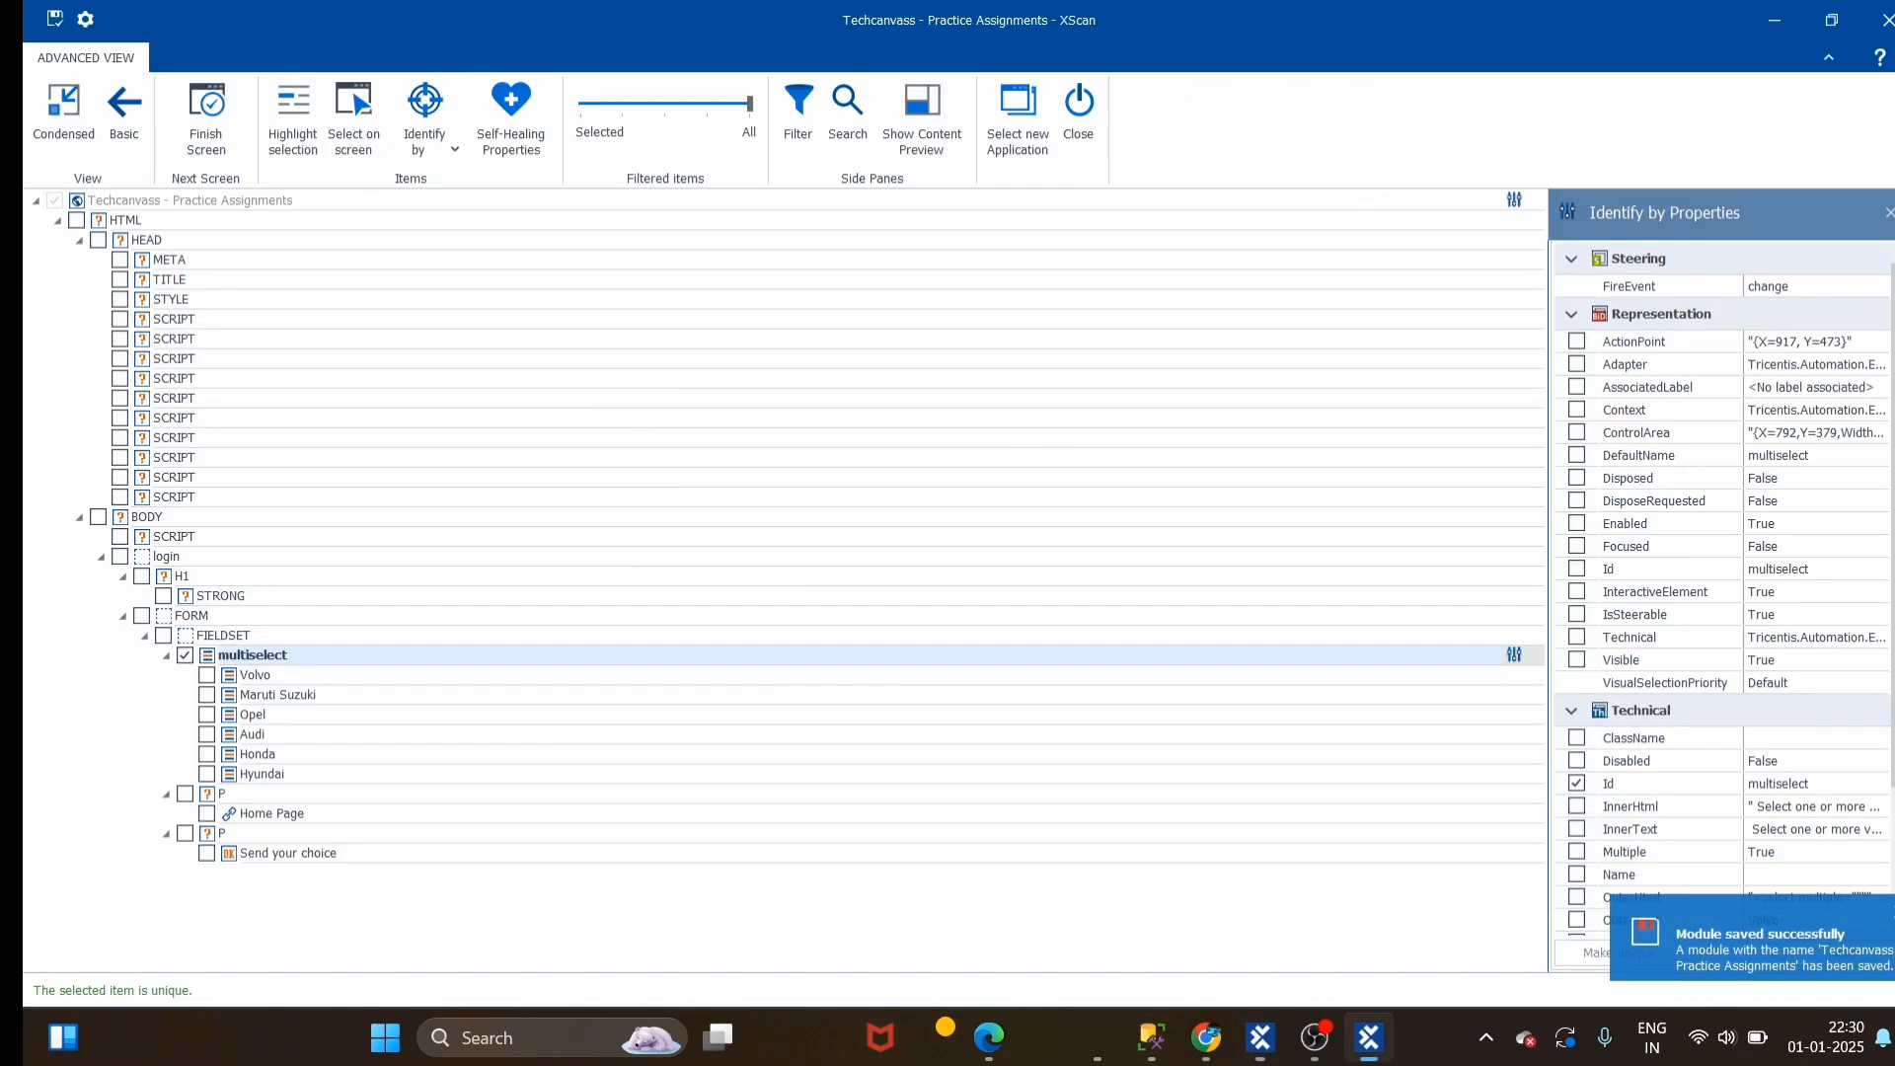
{"action": "left_click", "coordinate": [1885, 20]}
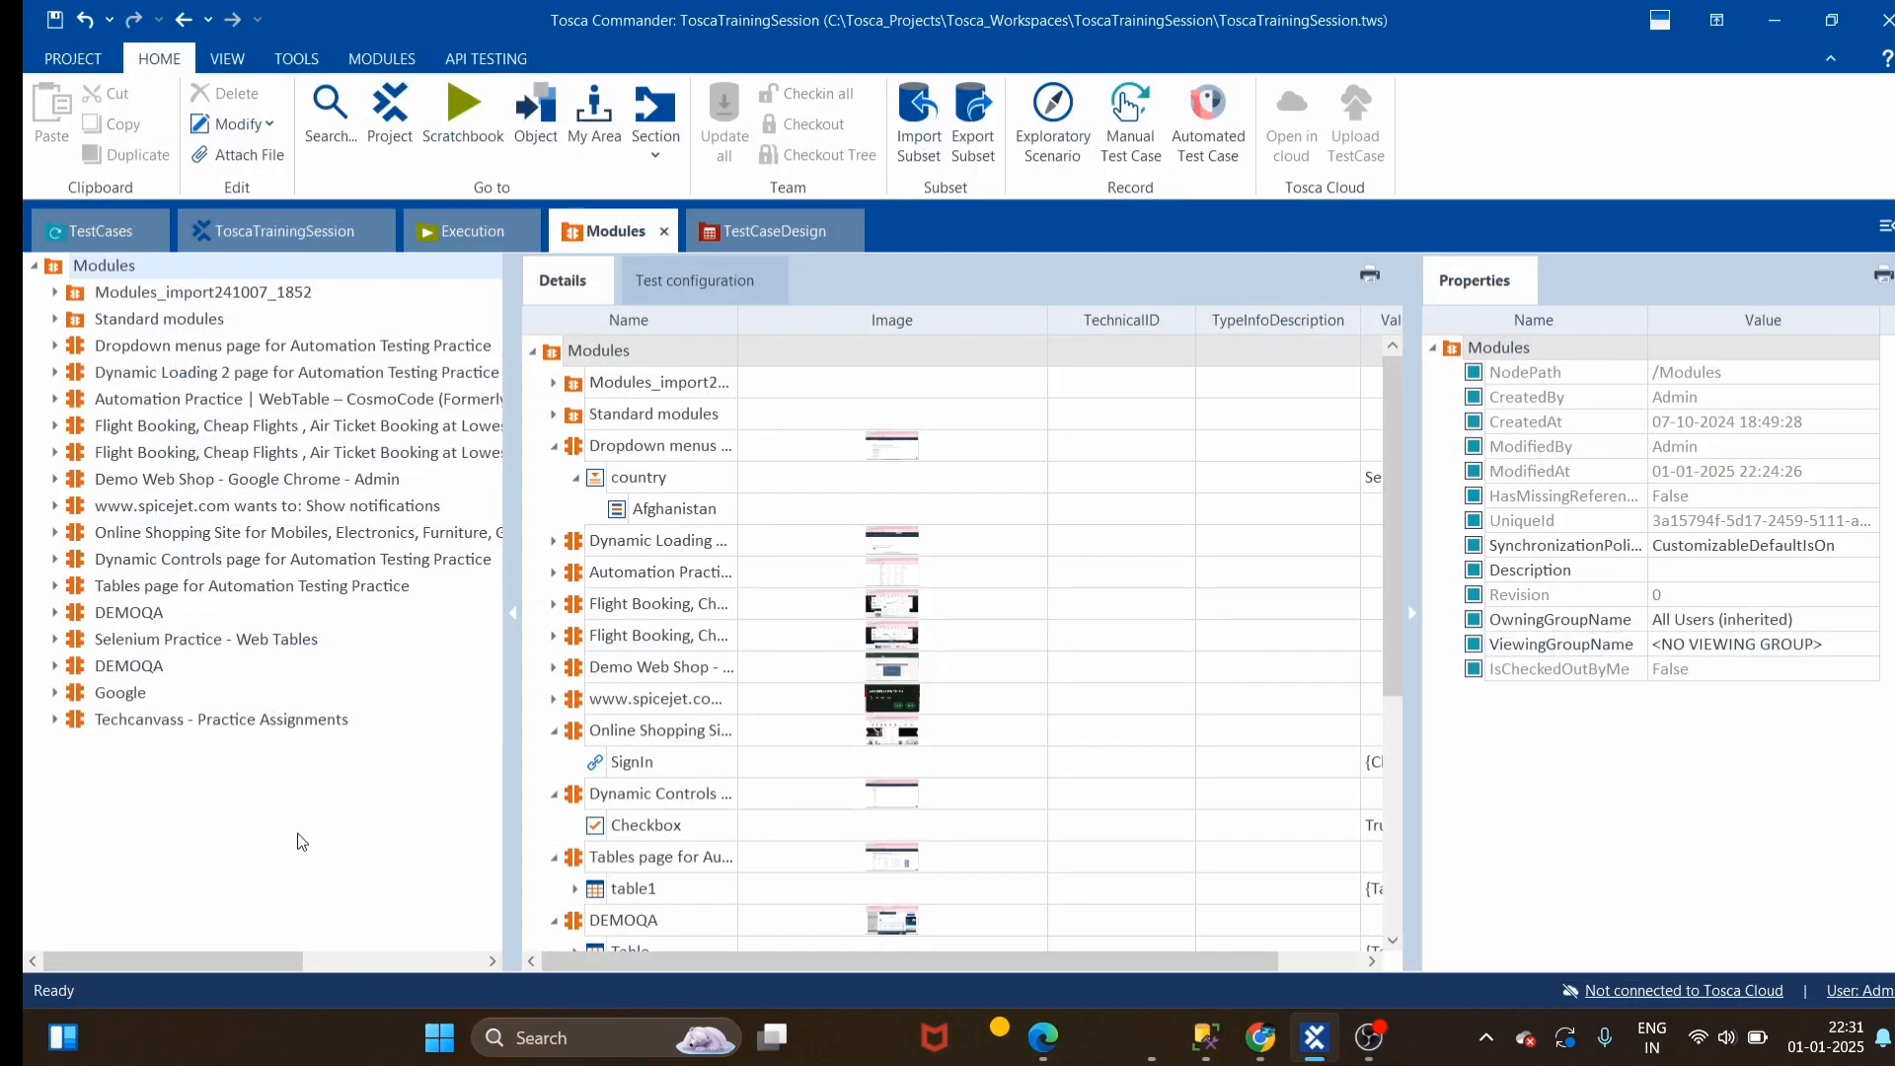
Examine the properties of the multiselect attribute in the Techcanvass - Practice Assignments module, particularly its Cardinality
{"action": "left_click", "coordinate": [146, 718]}
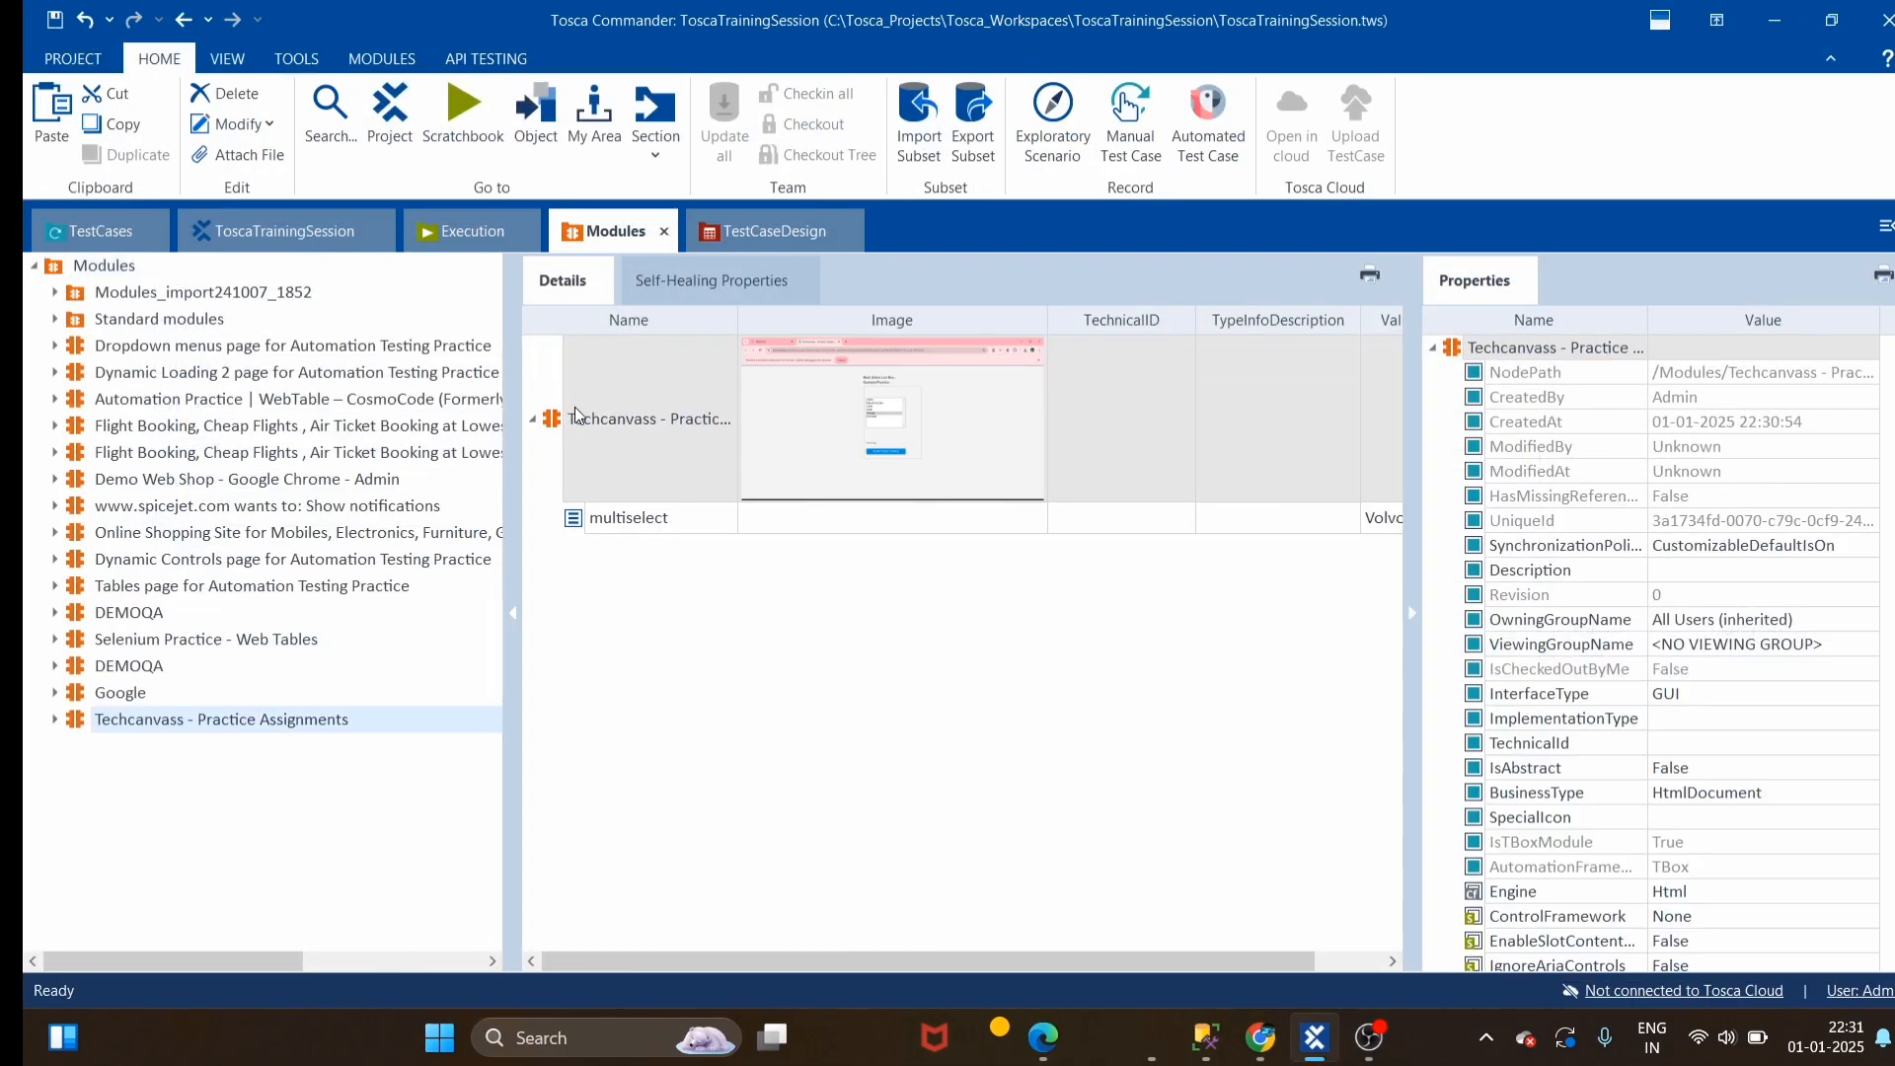
{"action": "left_click", "coordinate": [577, 530]}
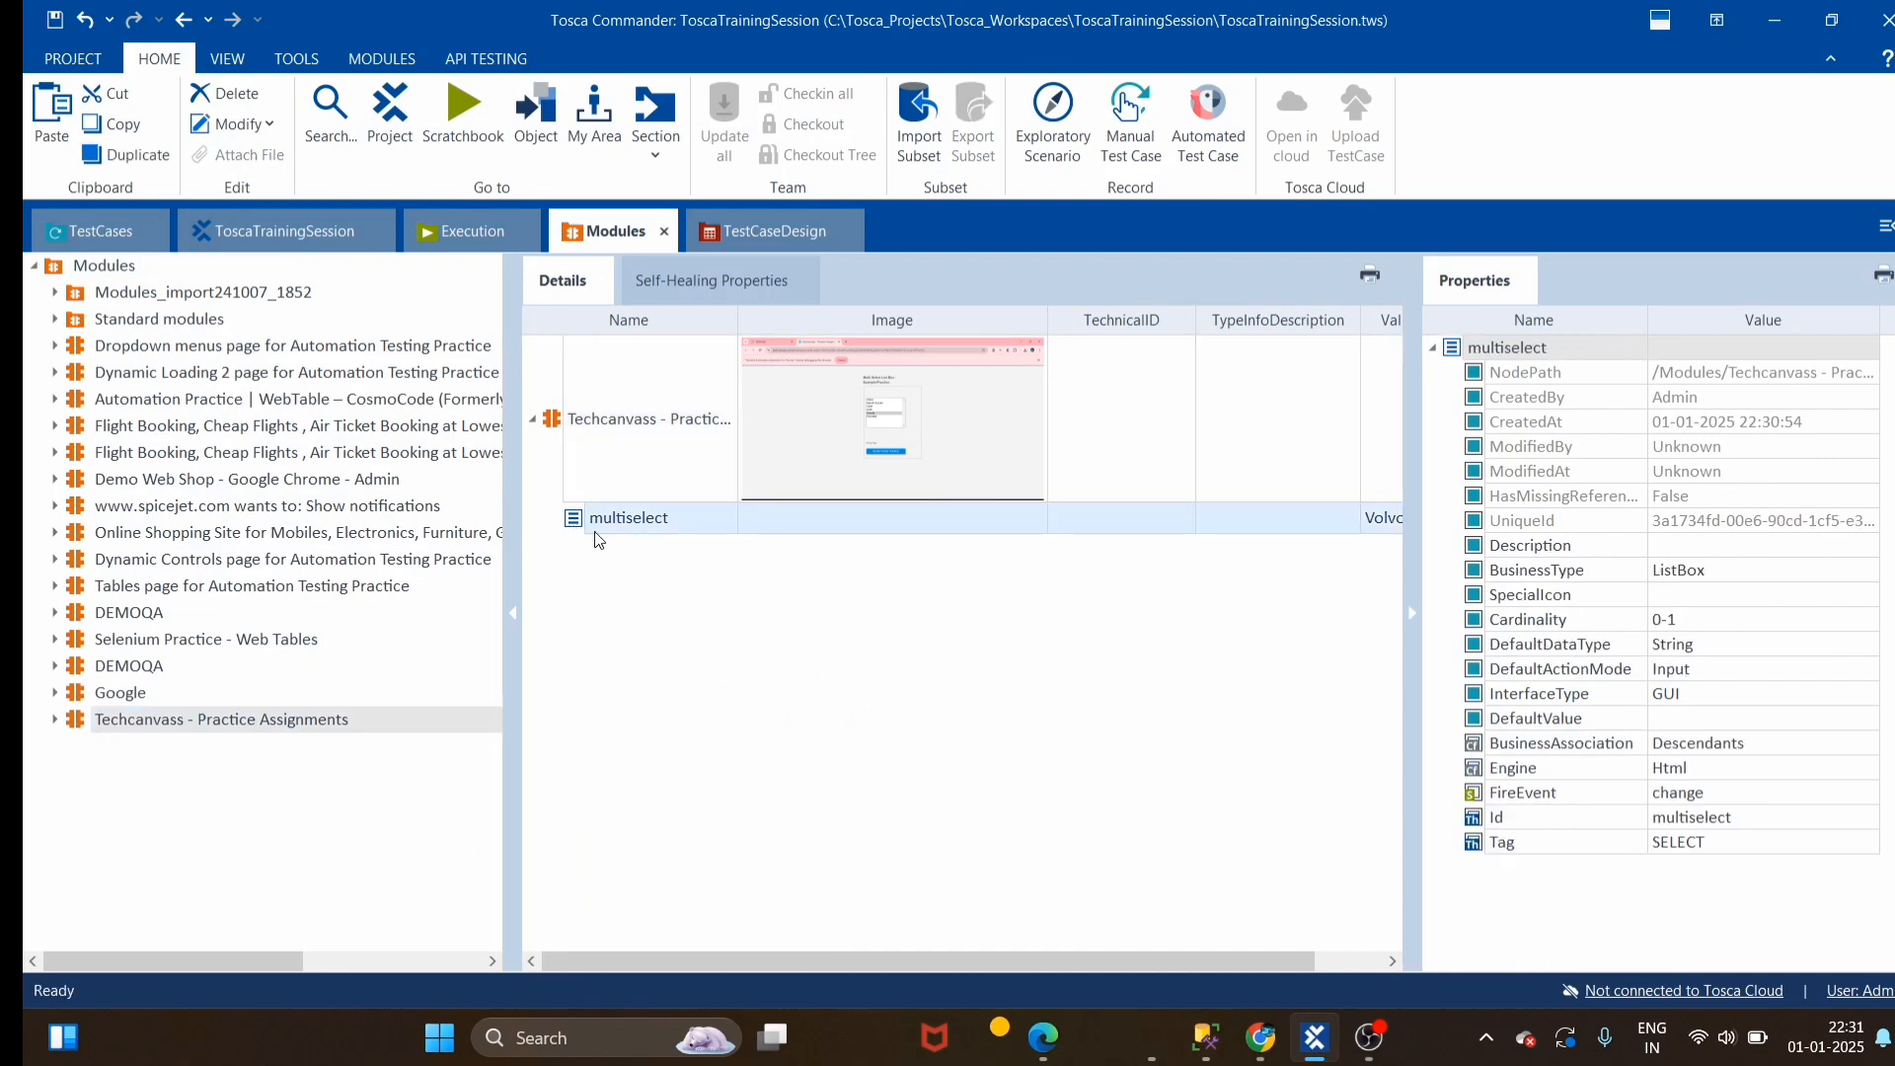
{"action": "left_click", "coordinate": [1127, 751]}
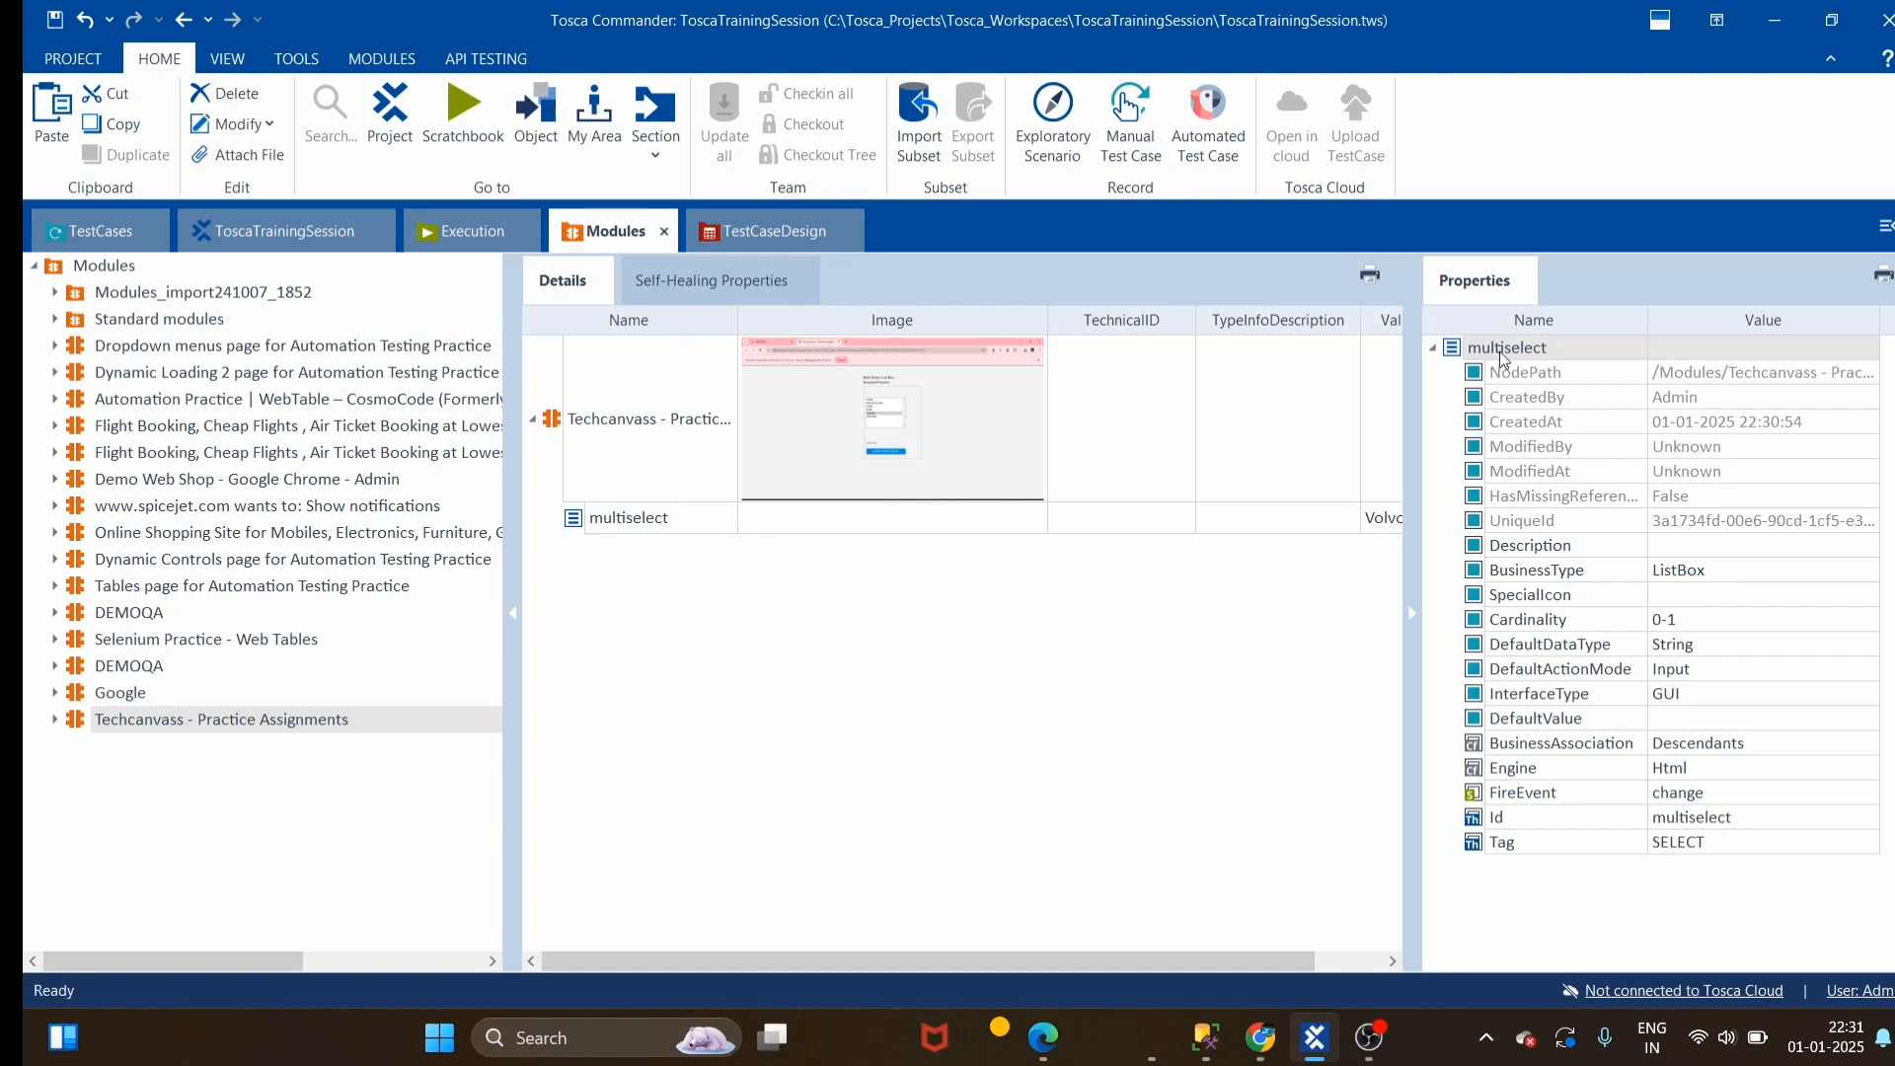
{"action": "left_click", "coordinate": [1752, 621]}
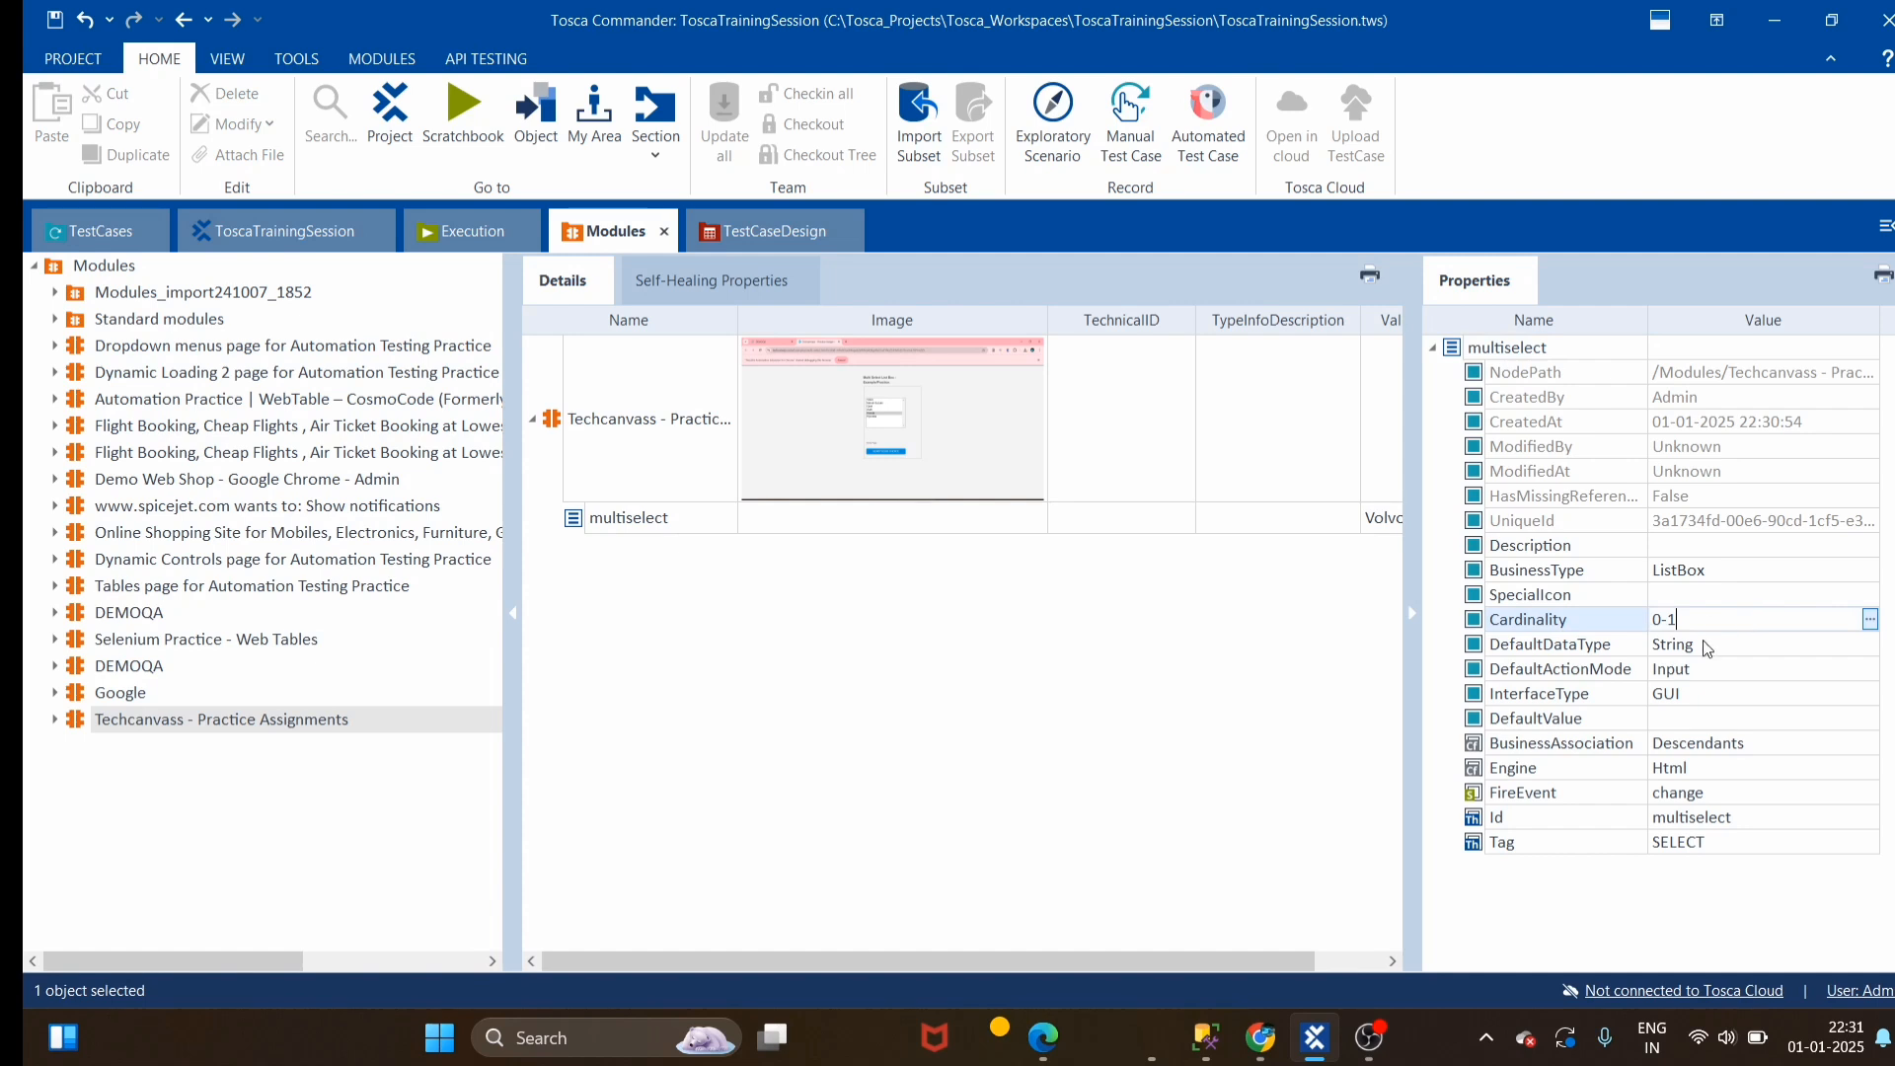
{"action": "left_click", "coordinate": [1537, 914]}
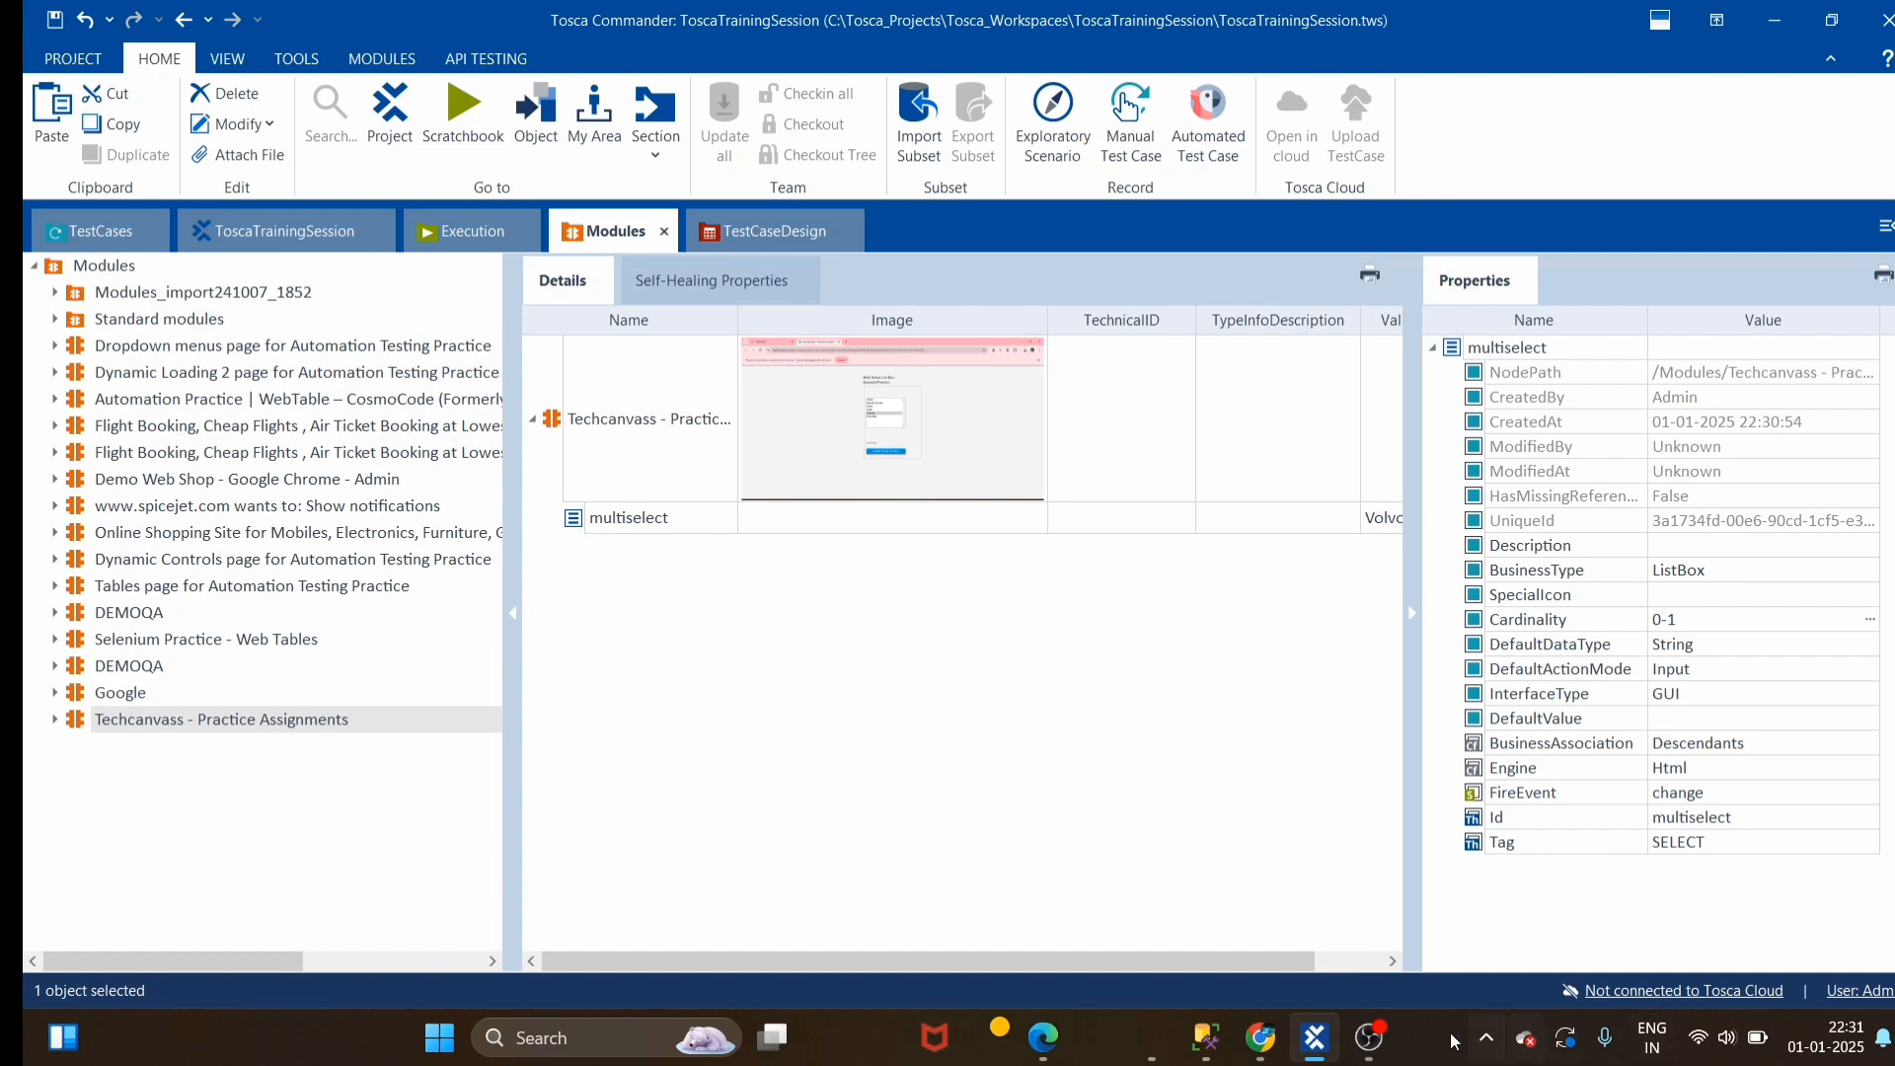
Review the car list box on the web page in Chrome, and return to the multiselect attribute in Tosca Commander
{"action": "left_click", "coordinate": [1262, 1036]}
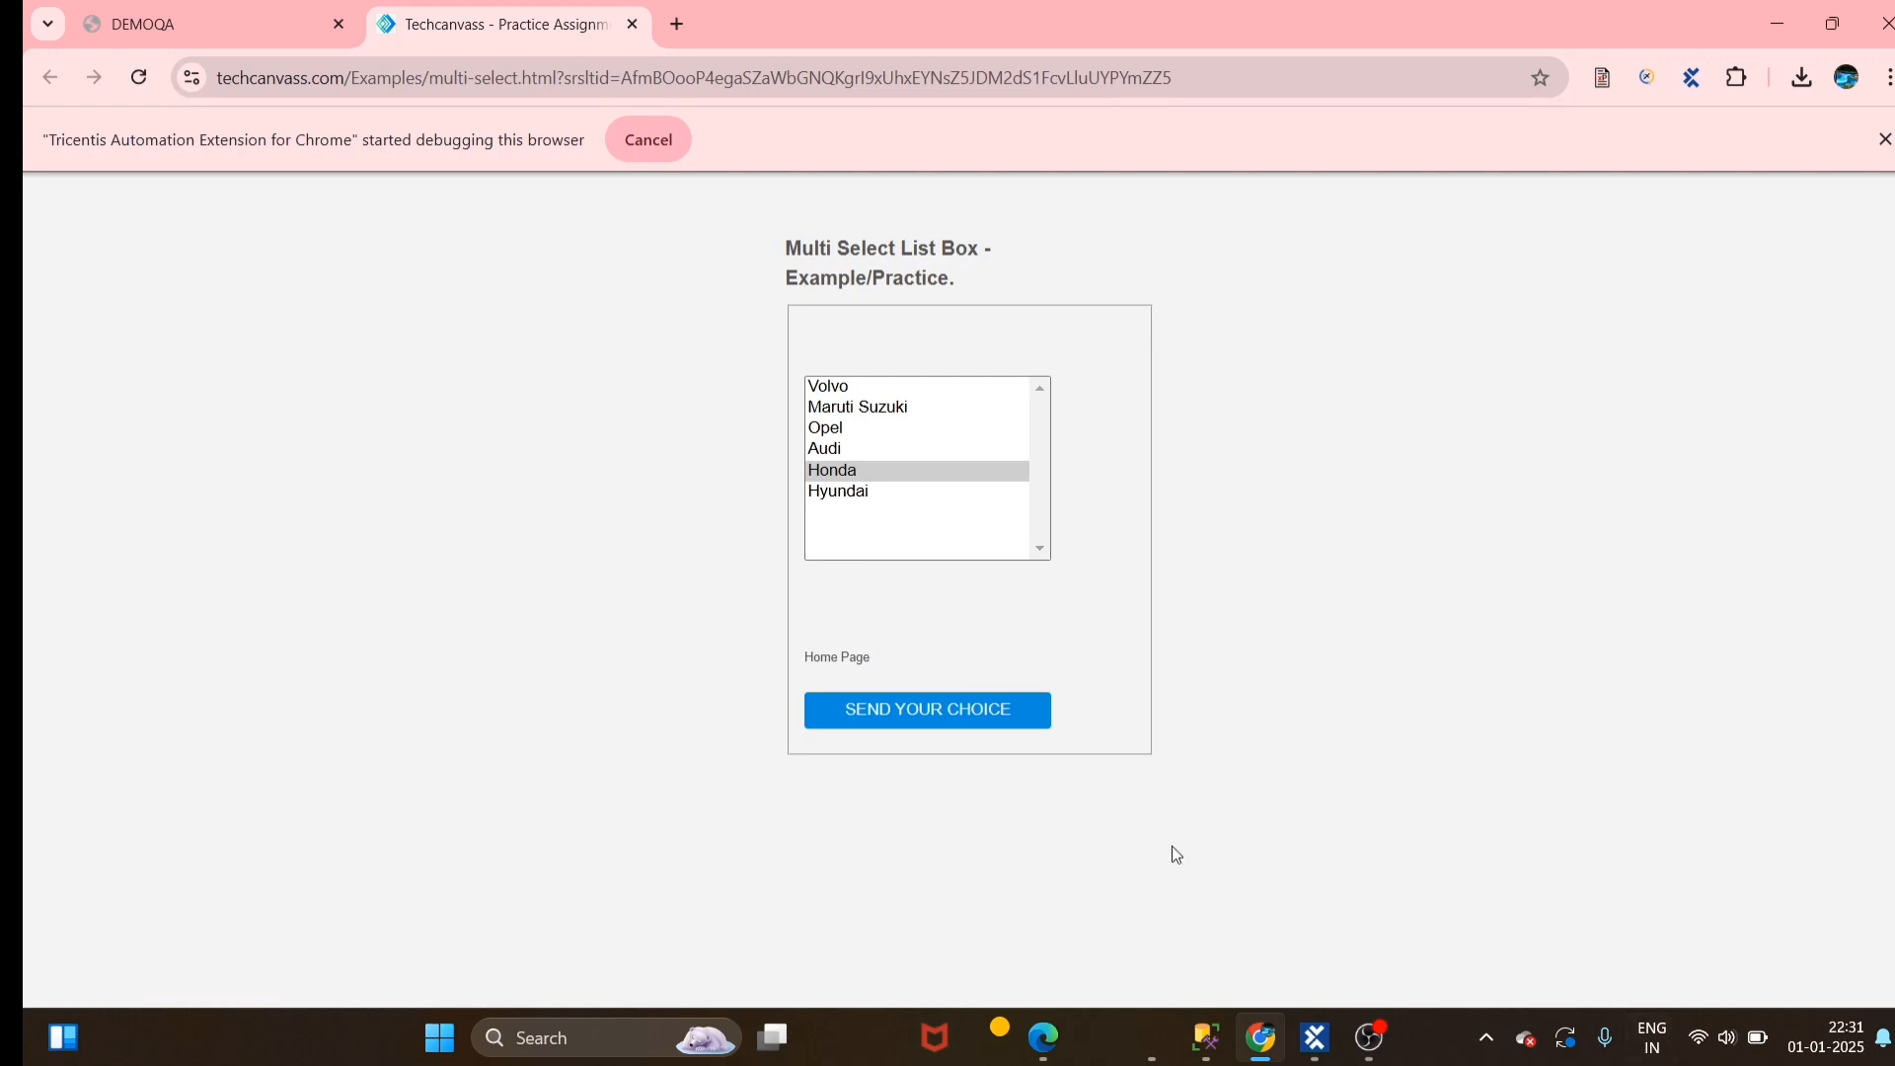
{"action": "mouse_move", "coordinate": [1315, 1056]}
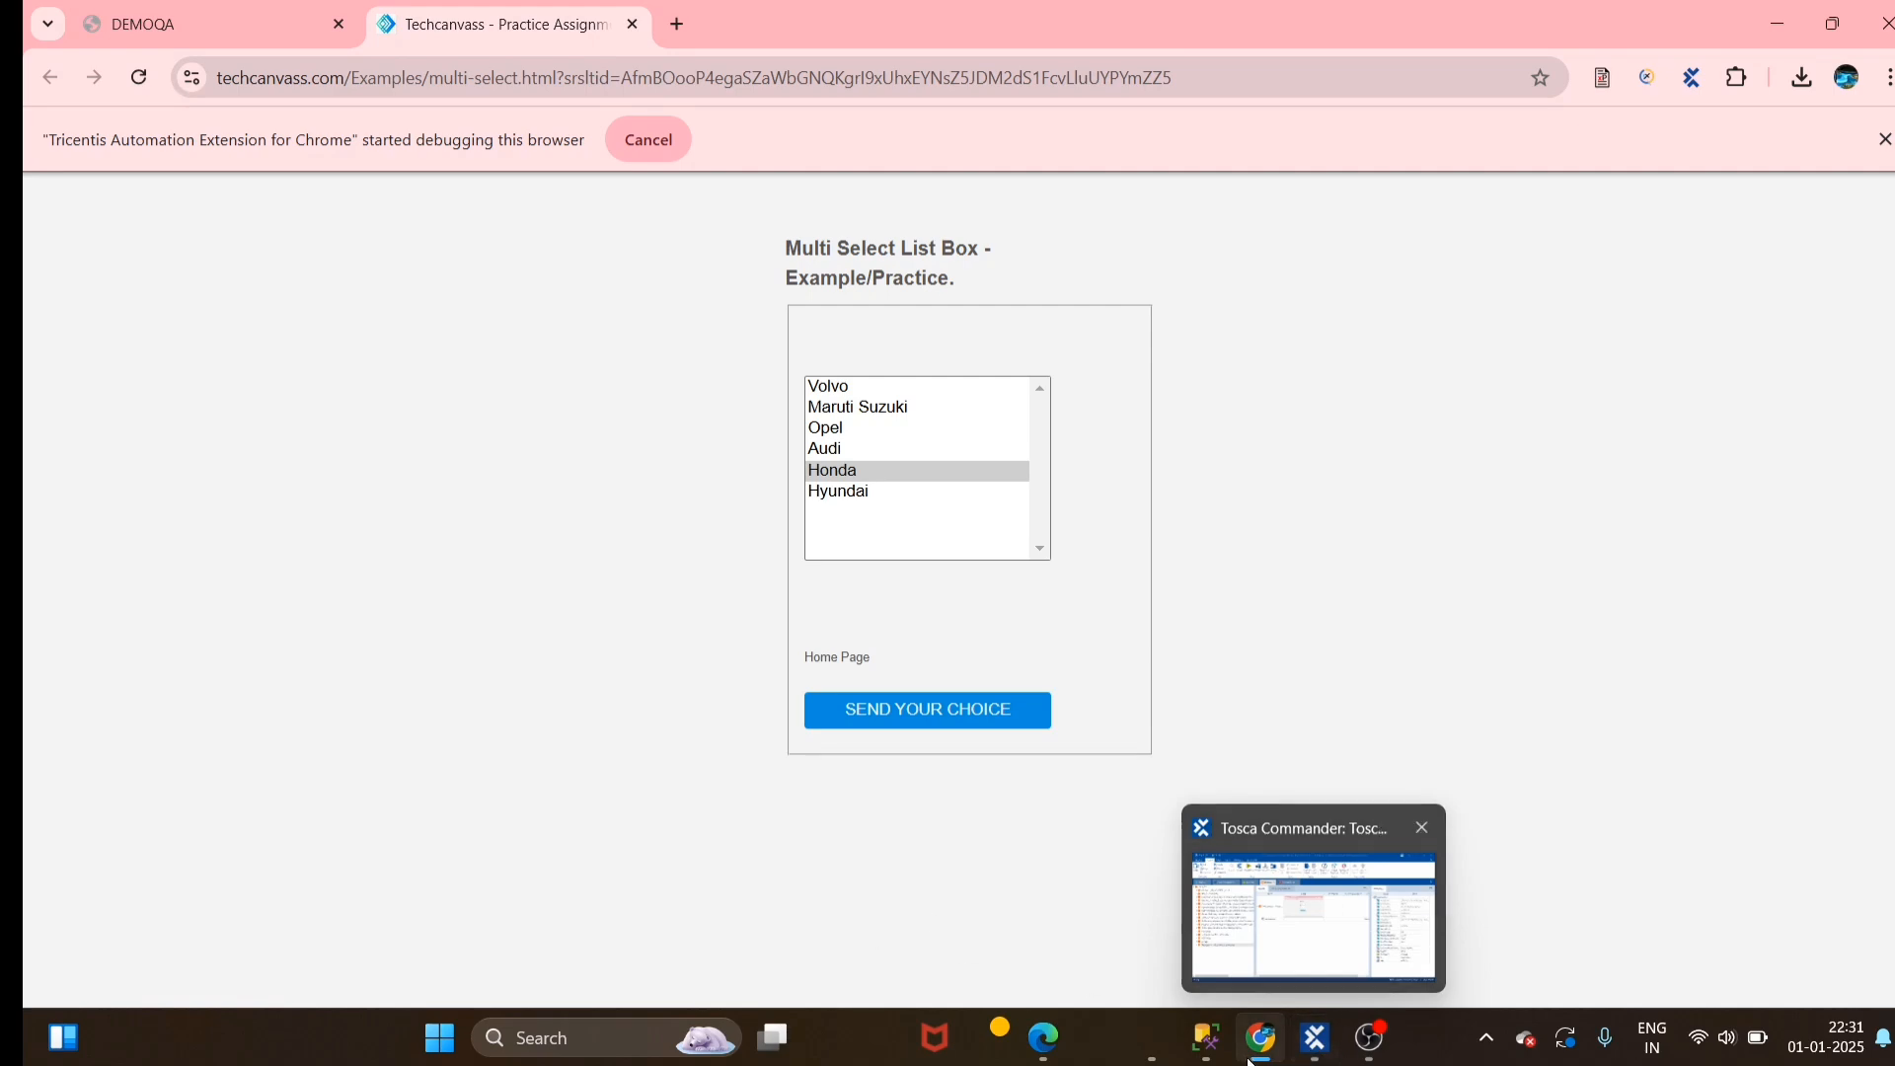
{"action": "left_click", "coordinate": [1312, 912]}
{"action": "left_click", "coordinate": [859, 786]}
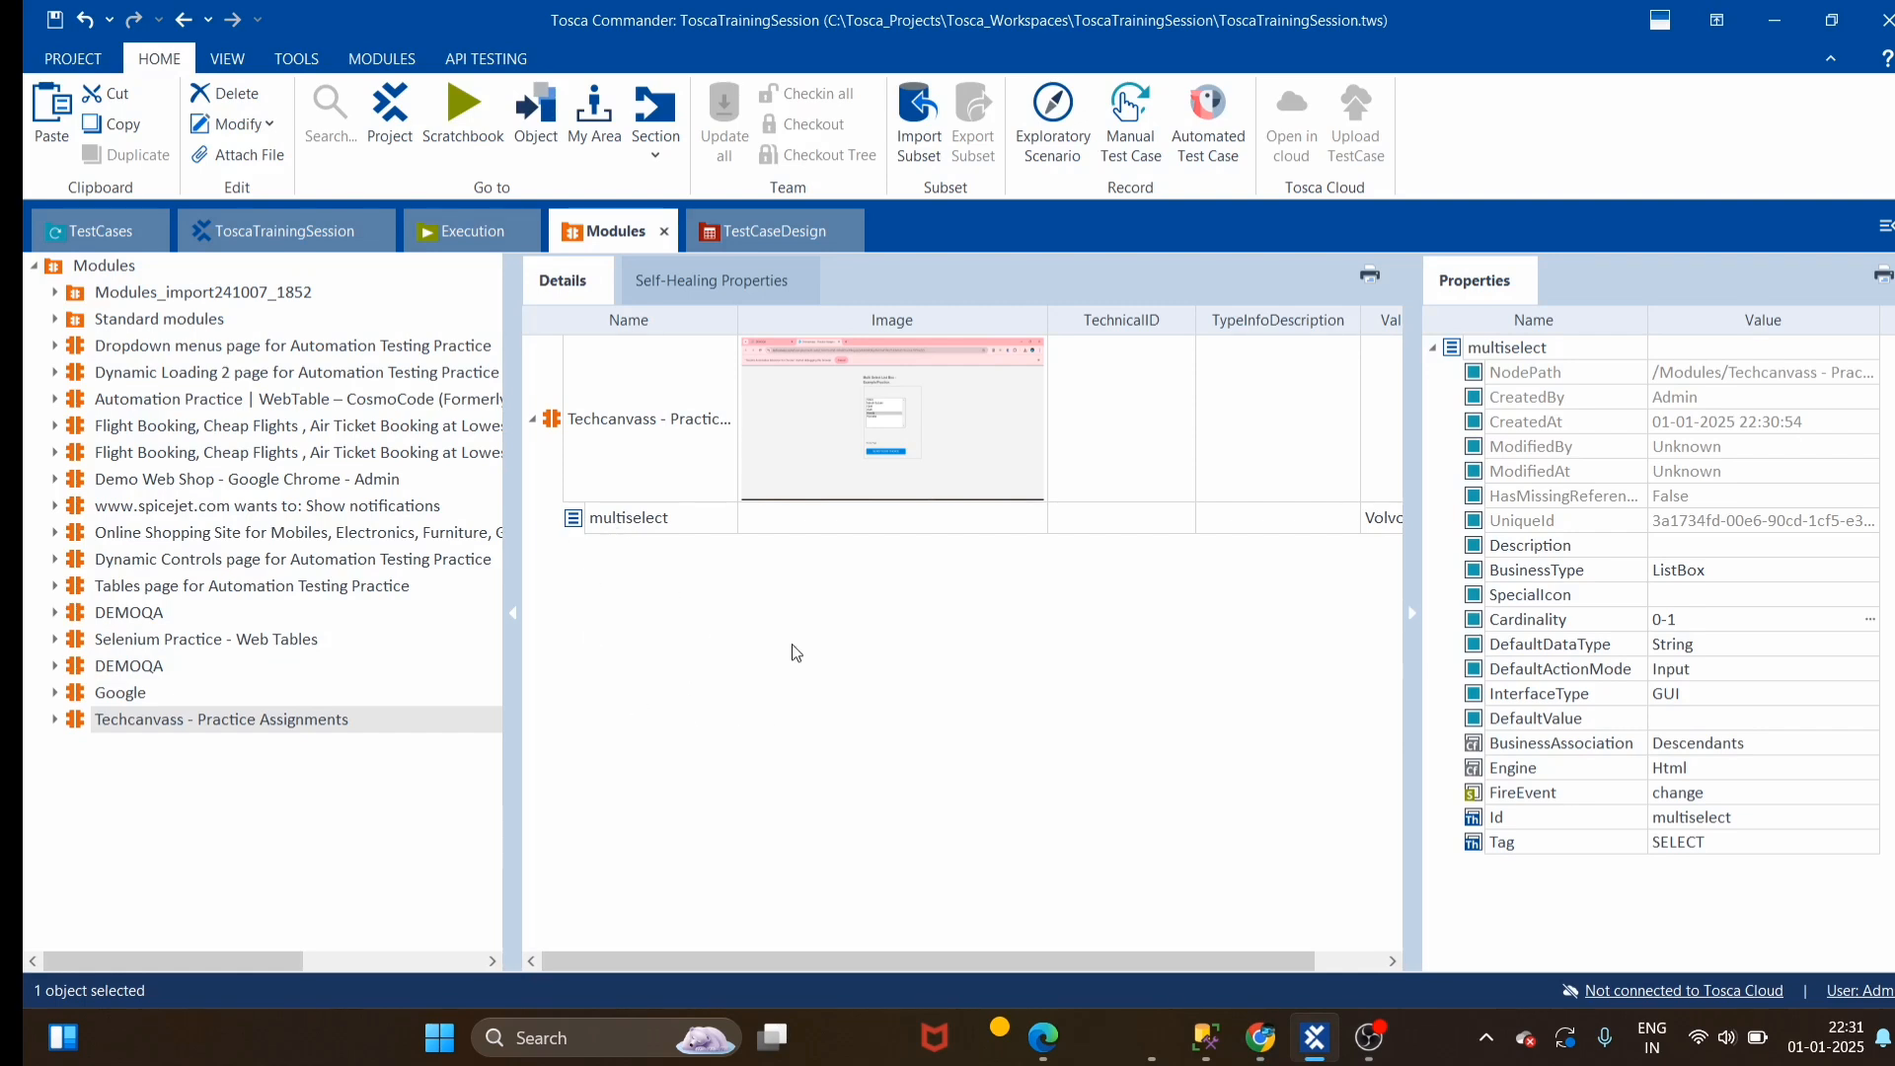
{"action": "left_click", "coordinate": [573, 520]}
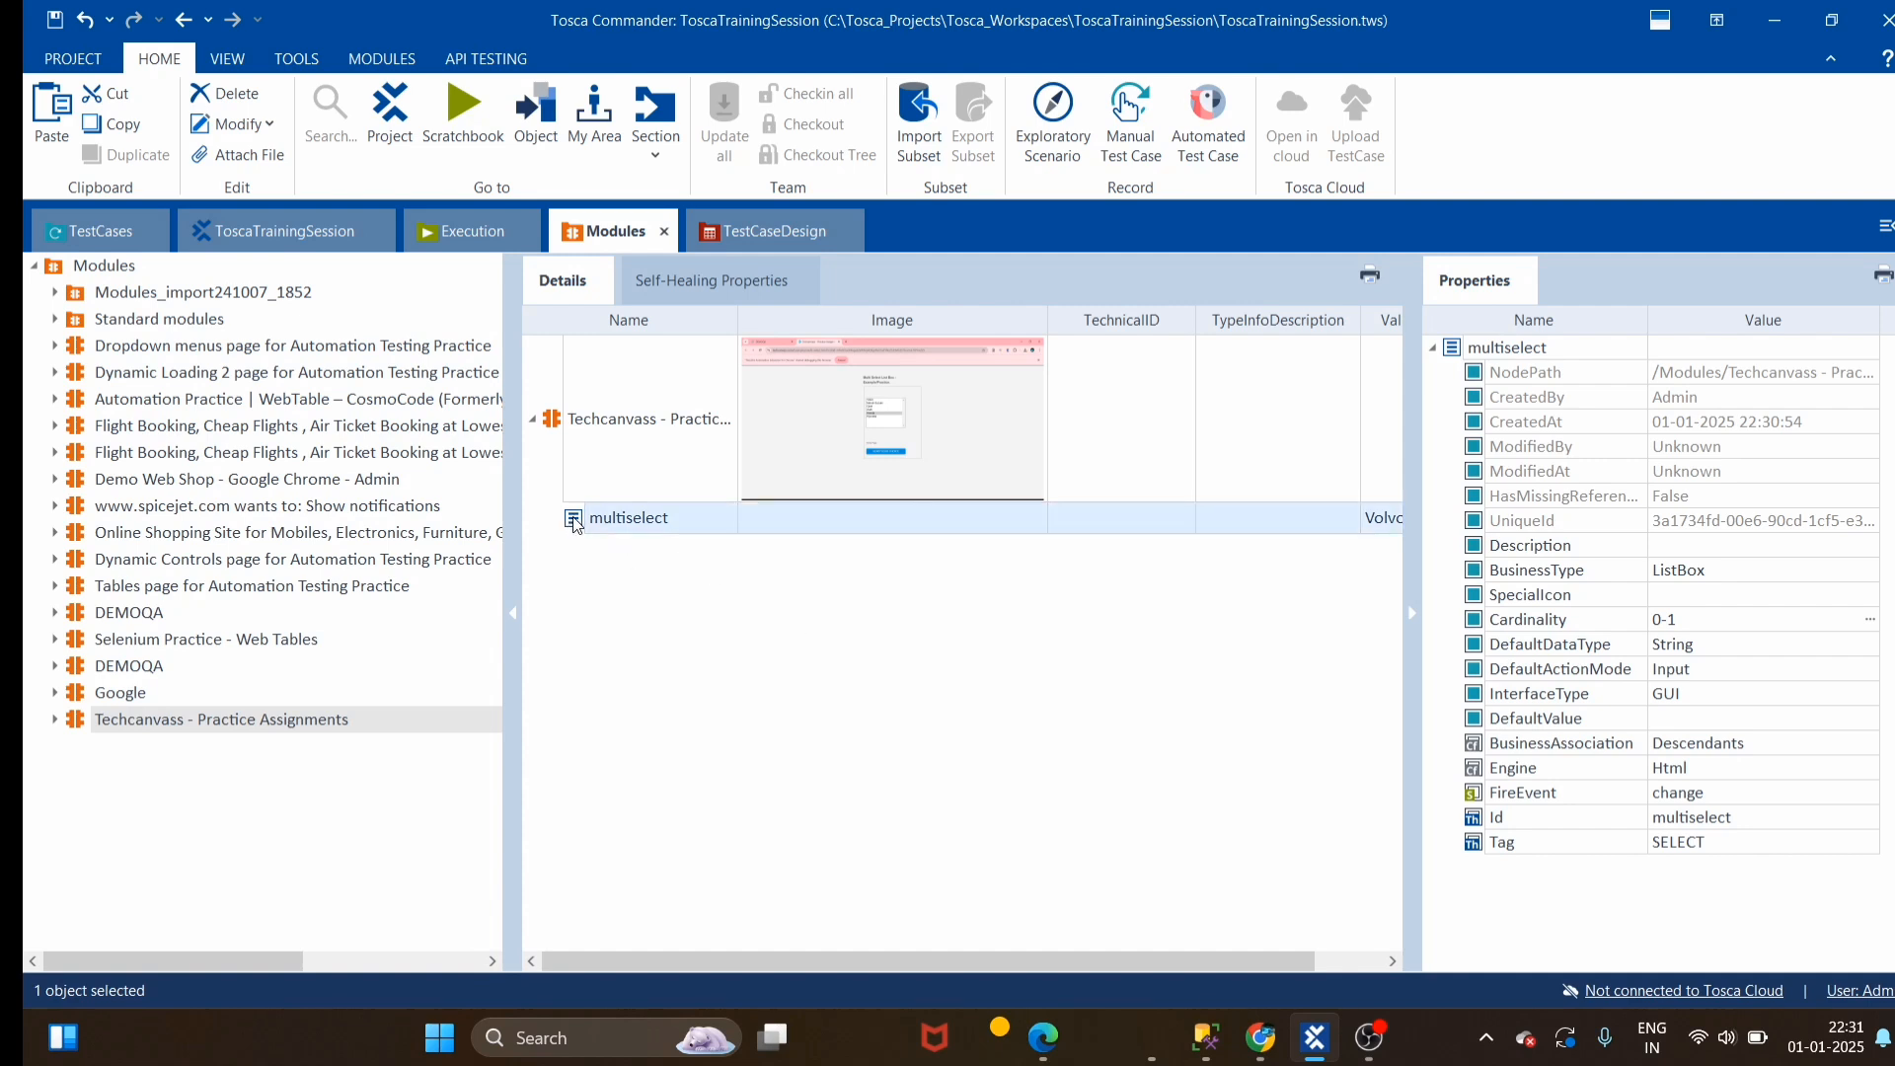
Create a Generic List Item under the multiselect attribute of the Techcanvass - Practice Assignments module
{"action": "right_click", "coordinate": [572, 519]}
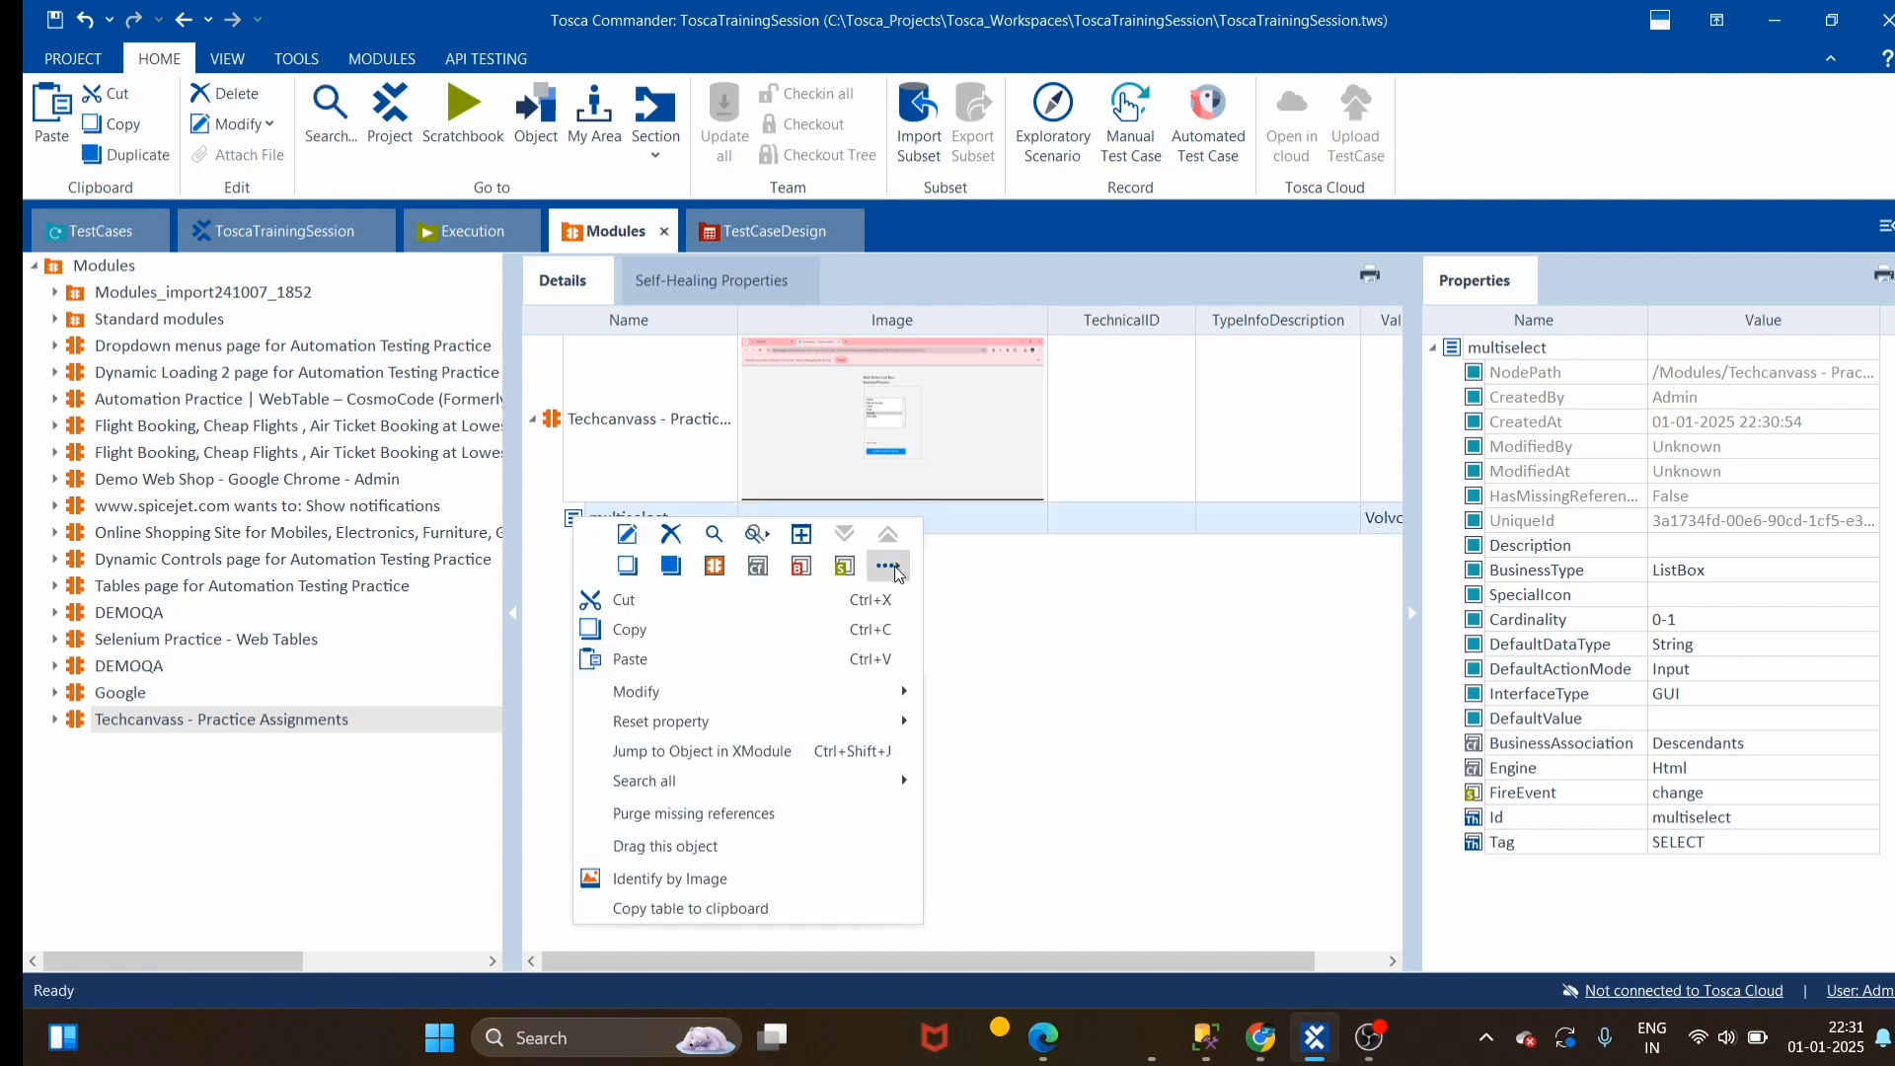
{"action": "mouse_move", "coordinate": [900, 571]}
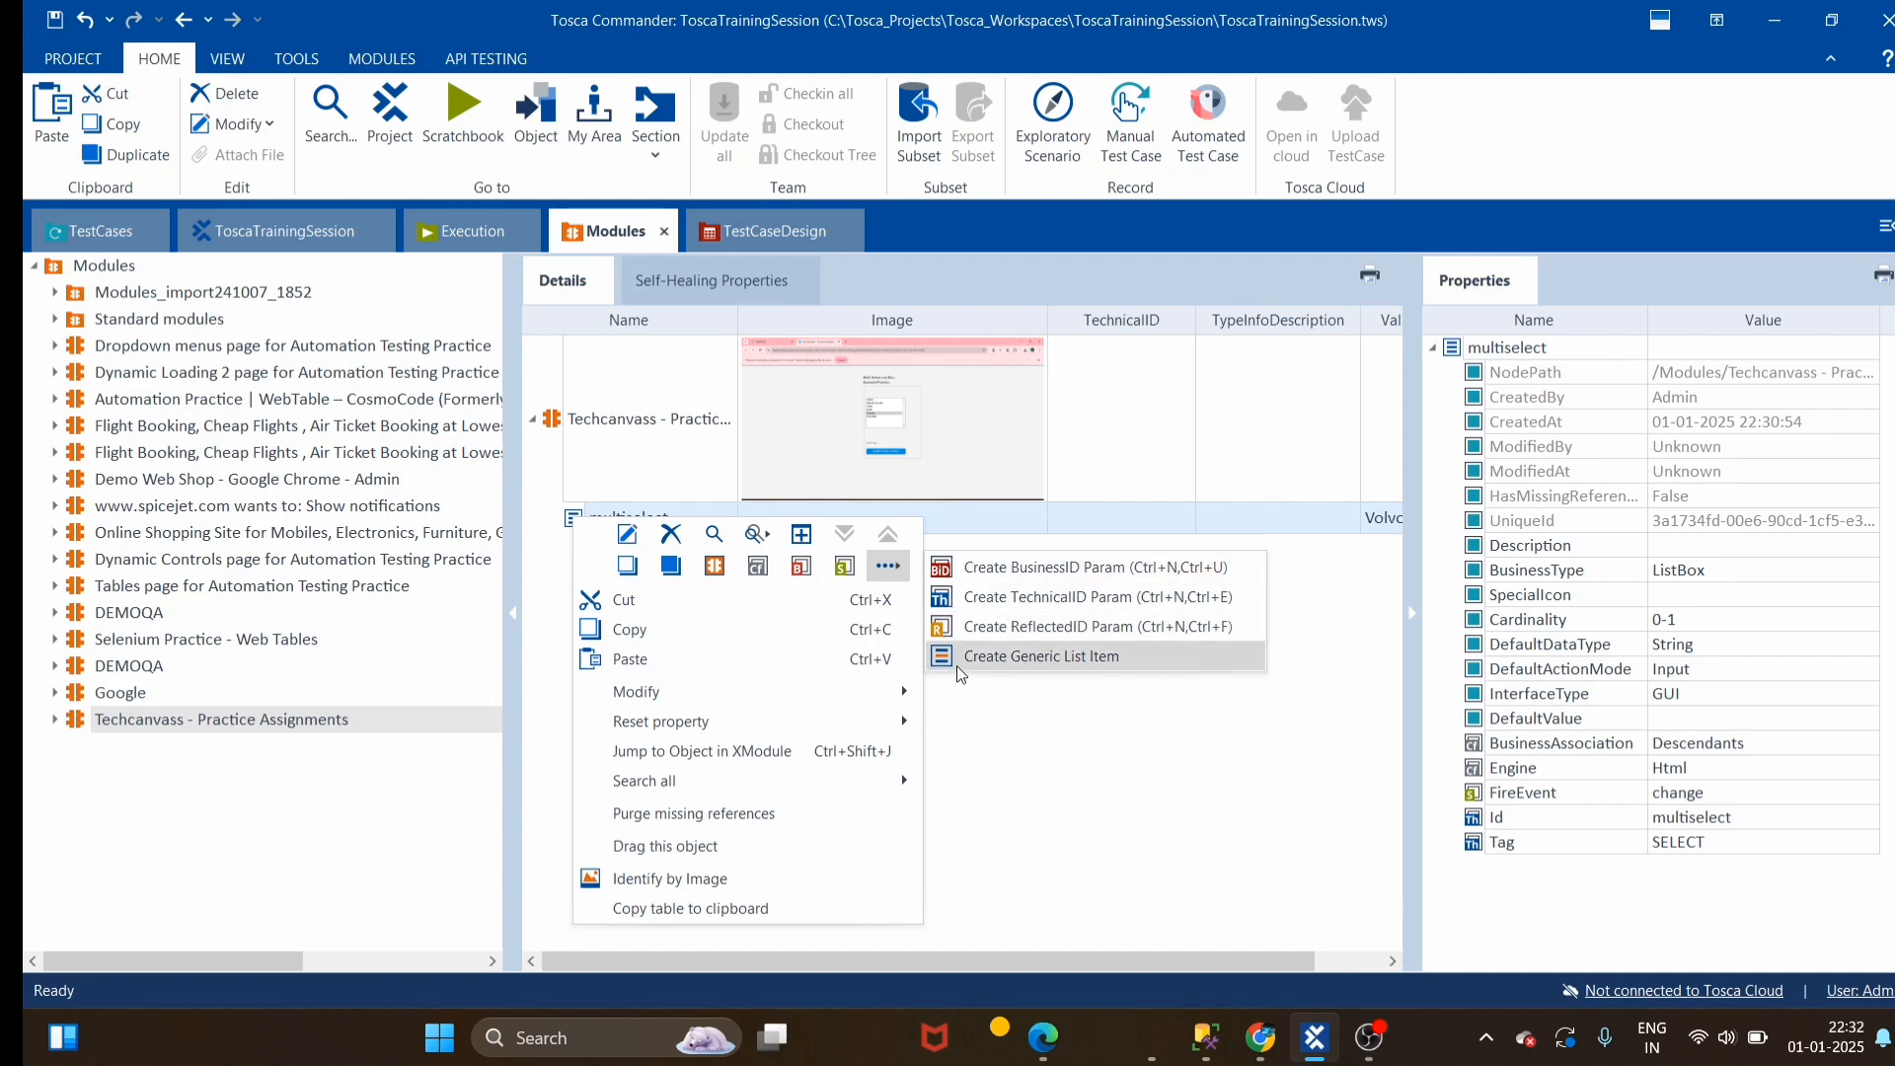
{"action": "left_click", "coordinate": [1015, 659]}
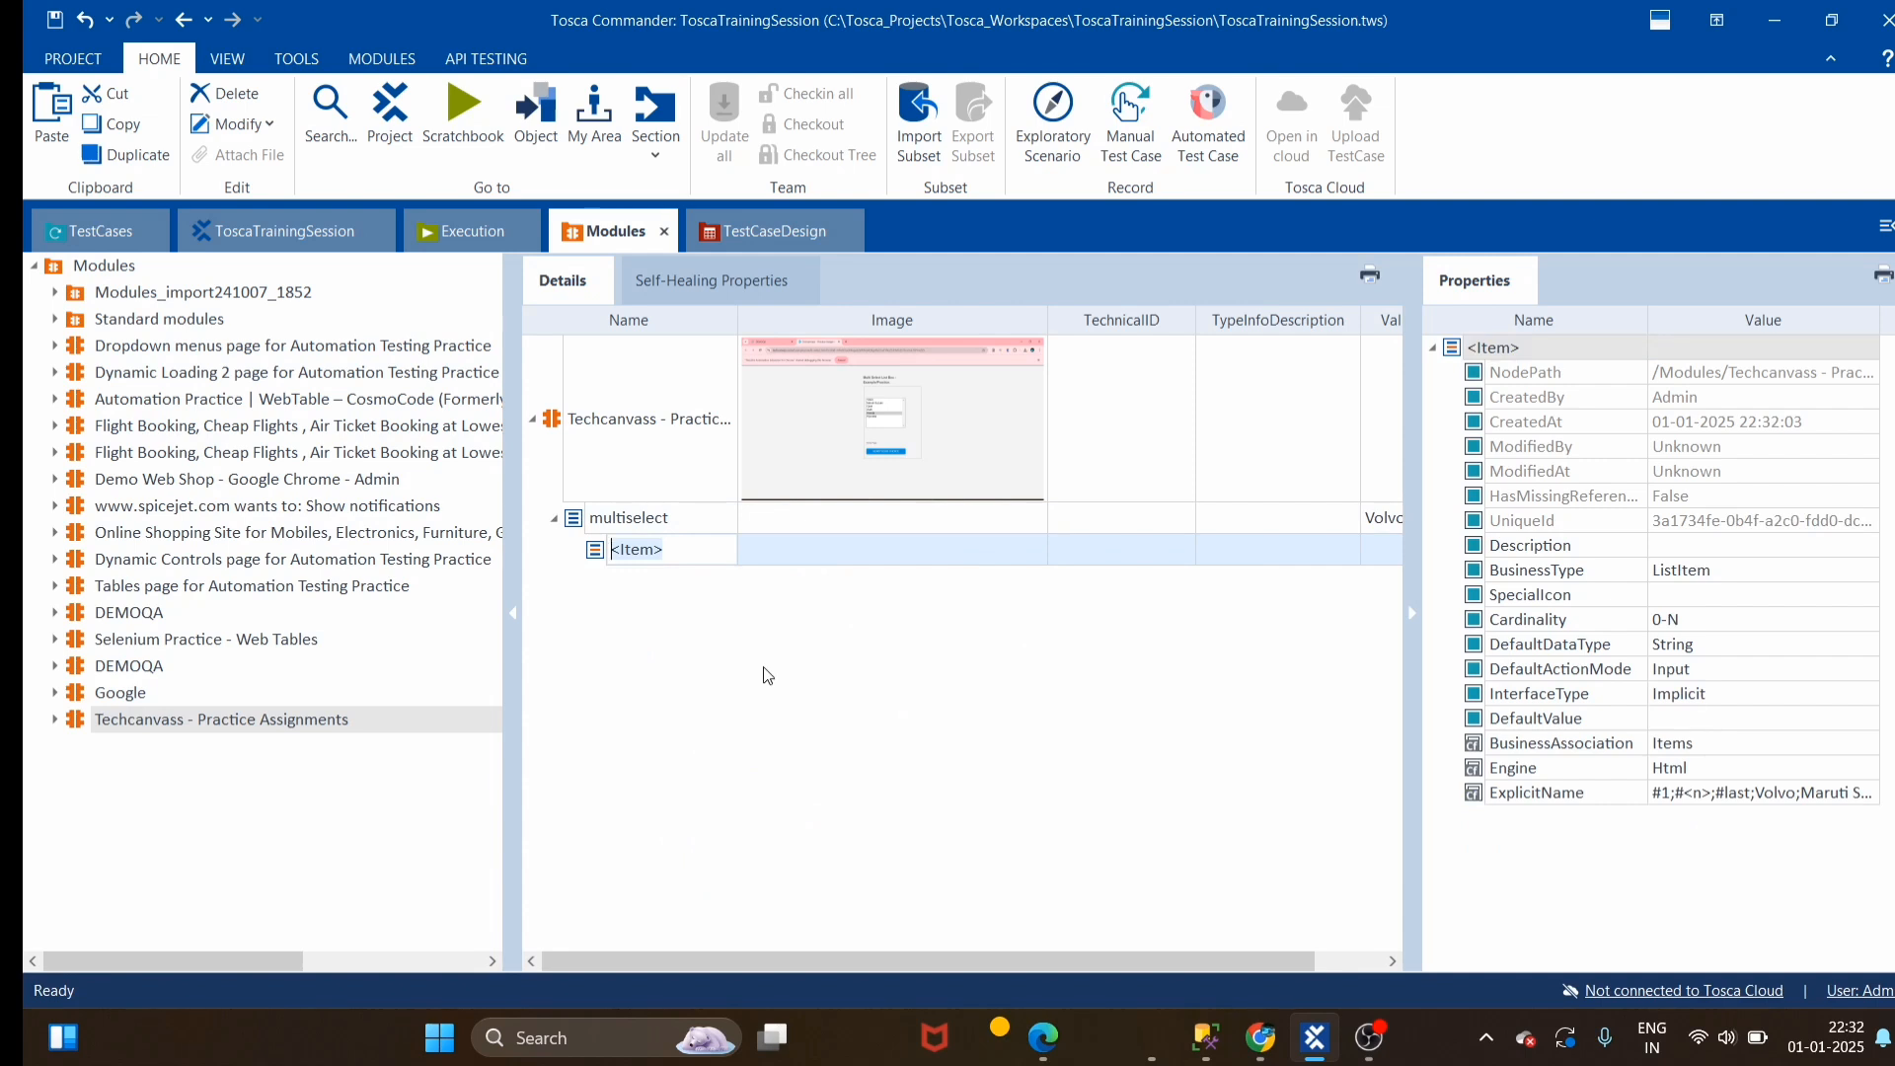
{"action": "left_click", "coordinate": [827, 720]}
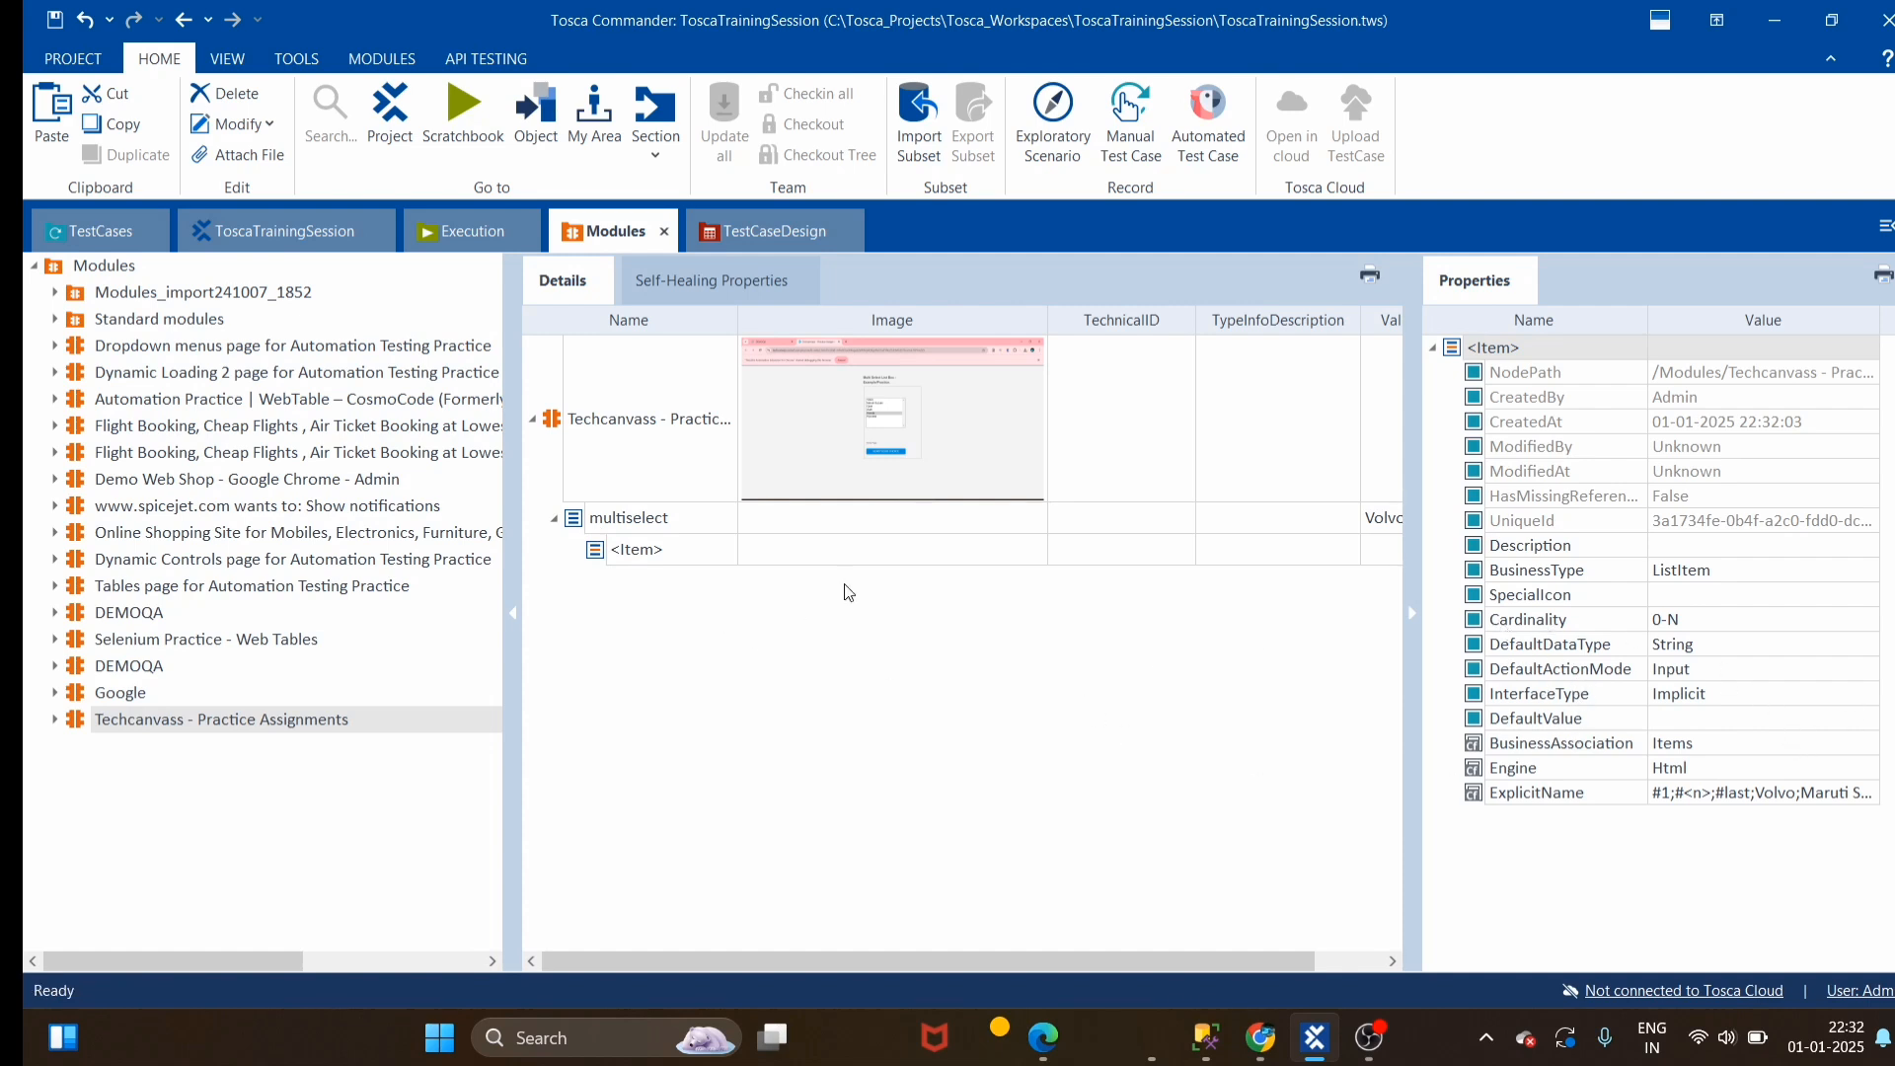
Review the Cardinality and ExplicitName properties of the generic item under multiselect, and save the workspace
{"action": "left_click", "coordinate": [642, 552]}
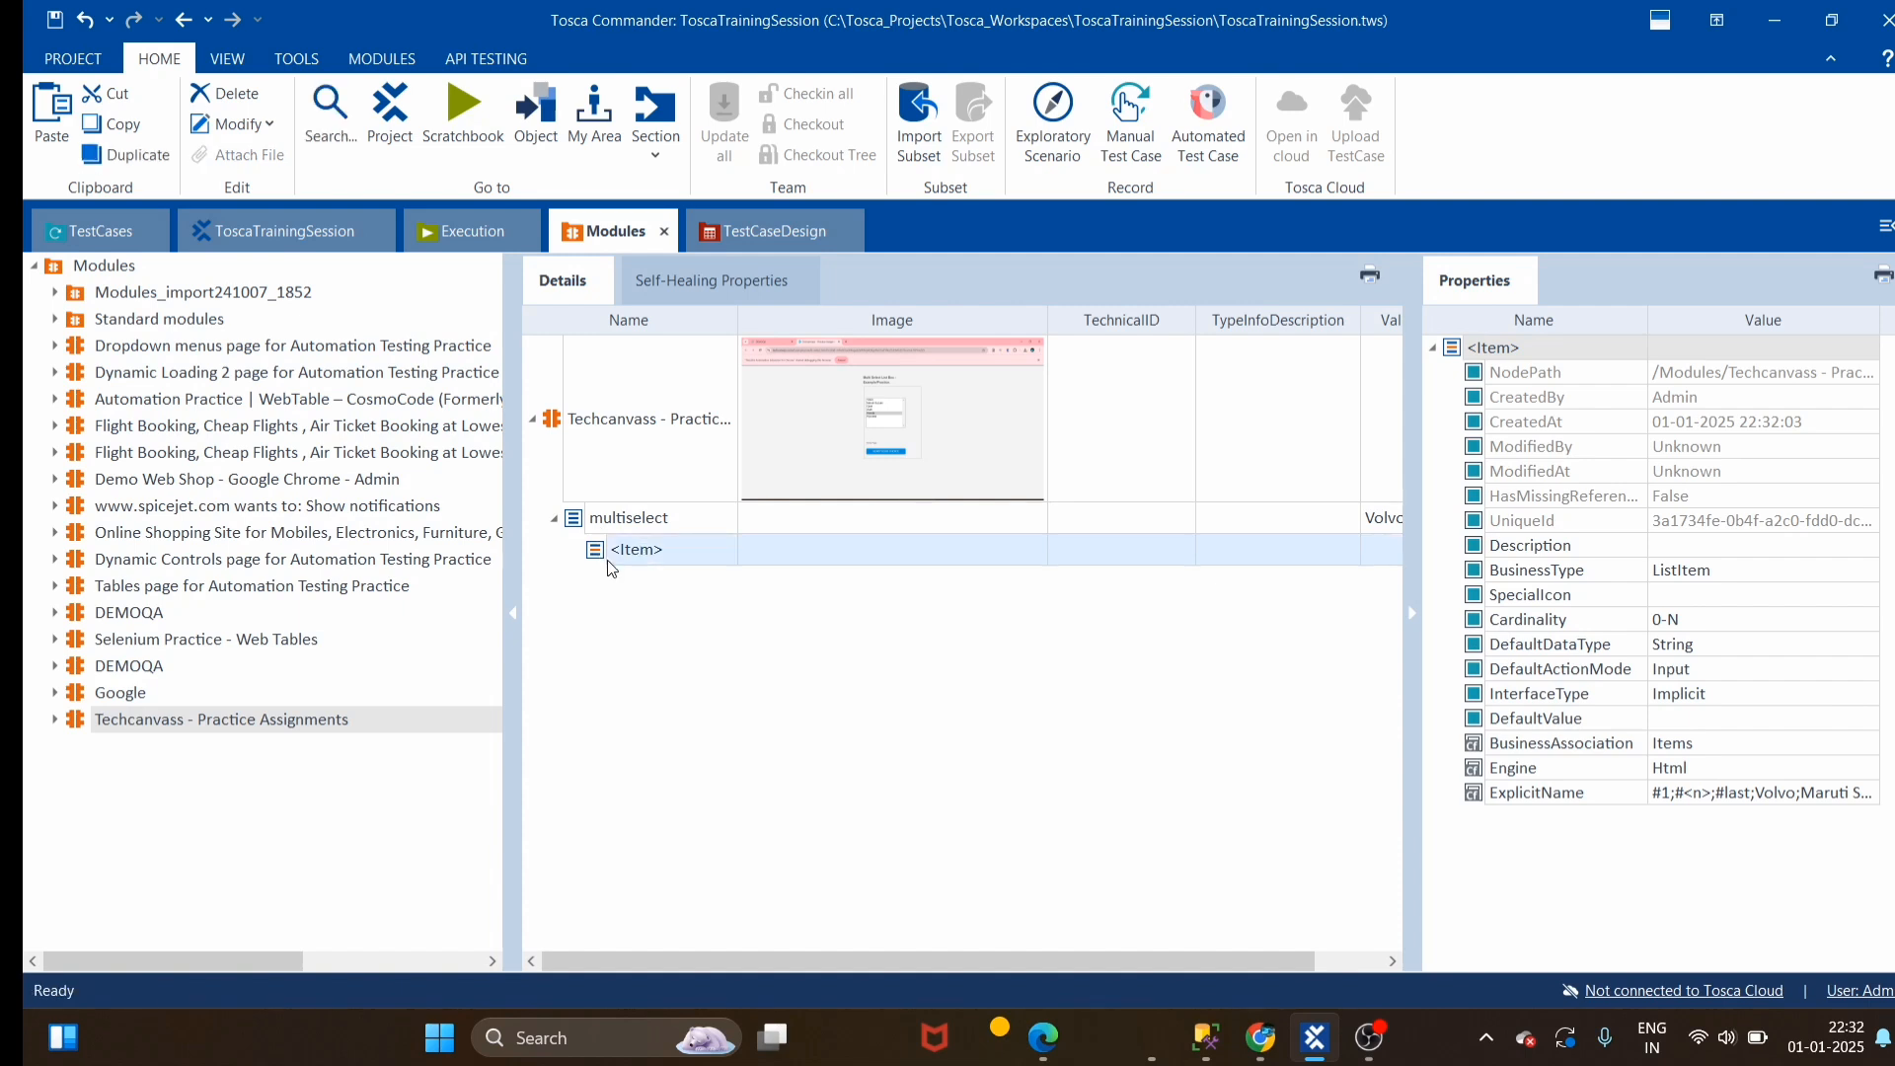
{"action": "left_click", "coordinate": [1531, 628]}
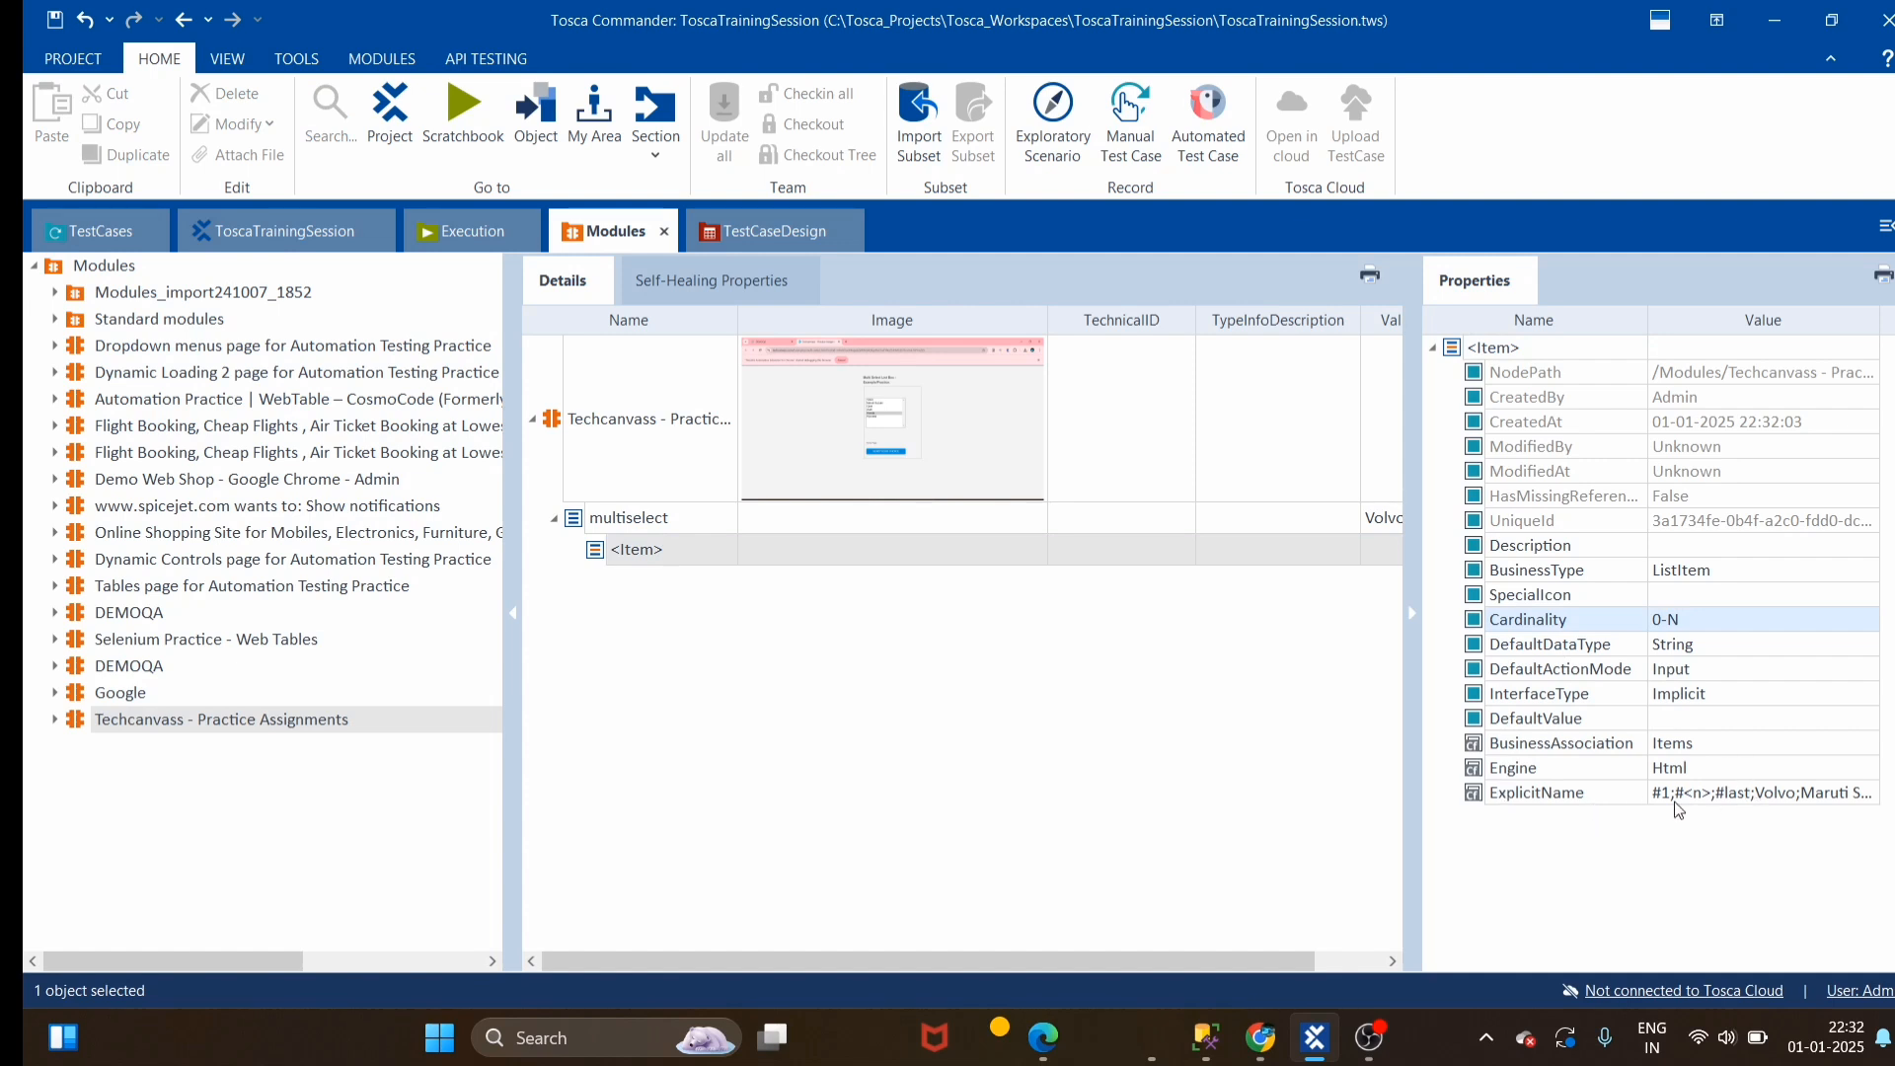
{"action": "left_click", "coordinate": [1865, 795]}
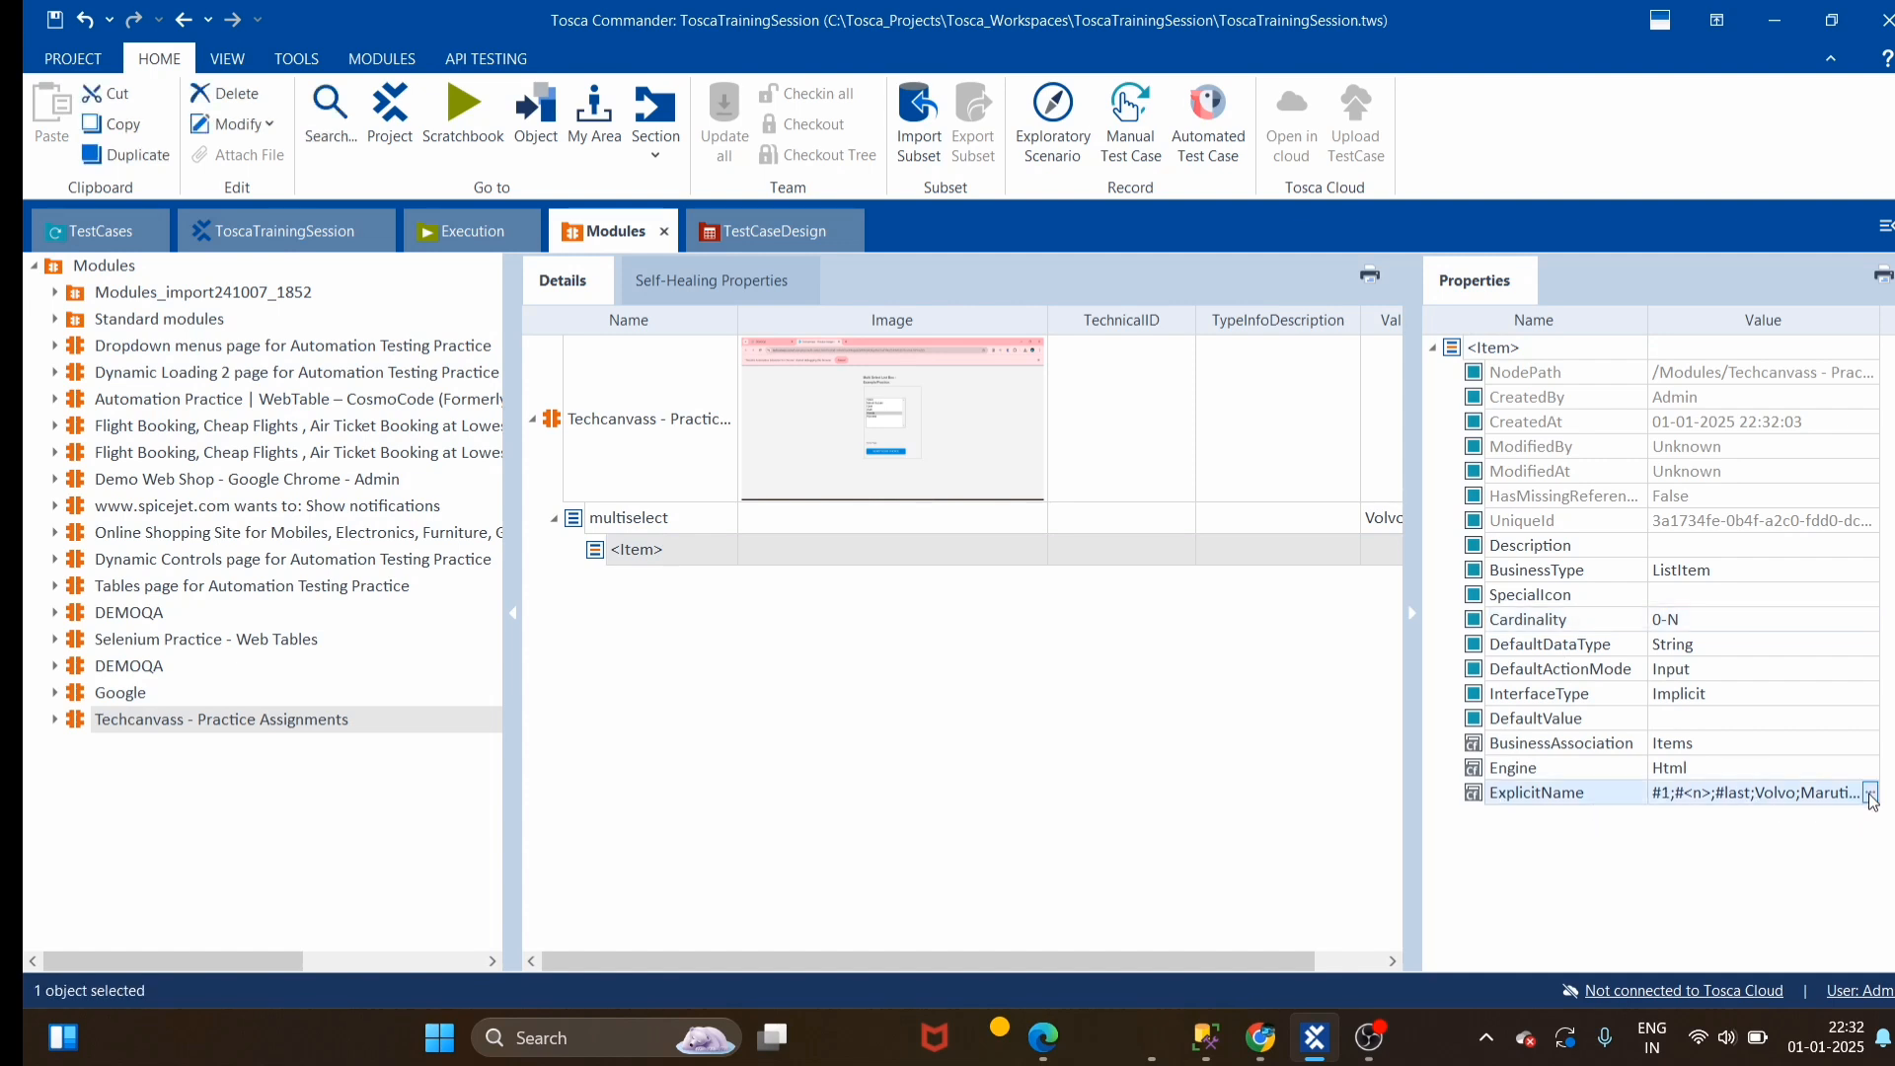
{"action": "left_click", "coordinate": [1870, 793]}
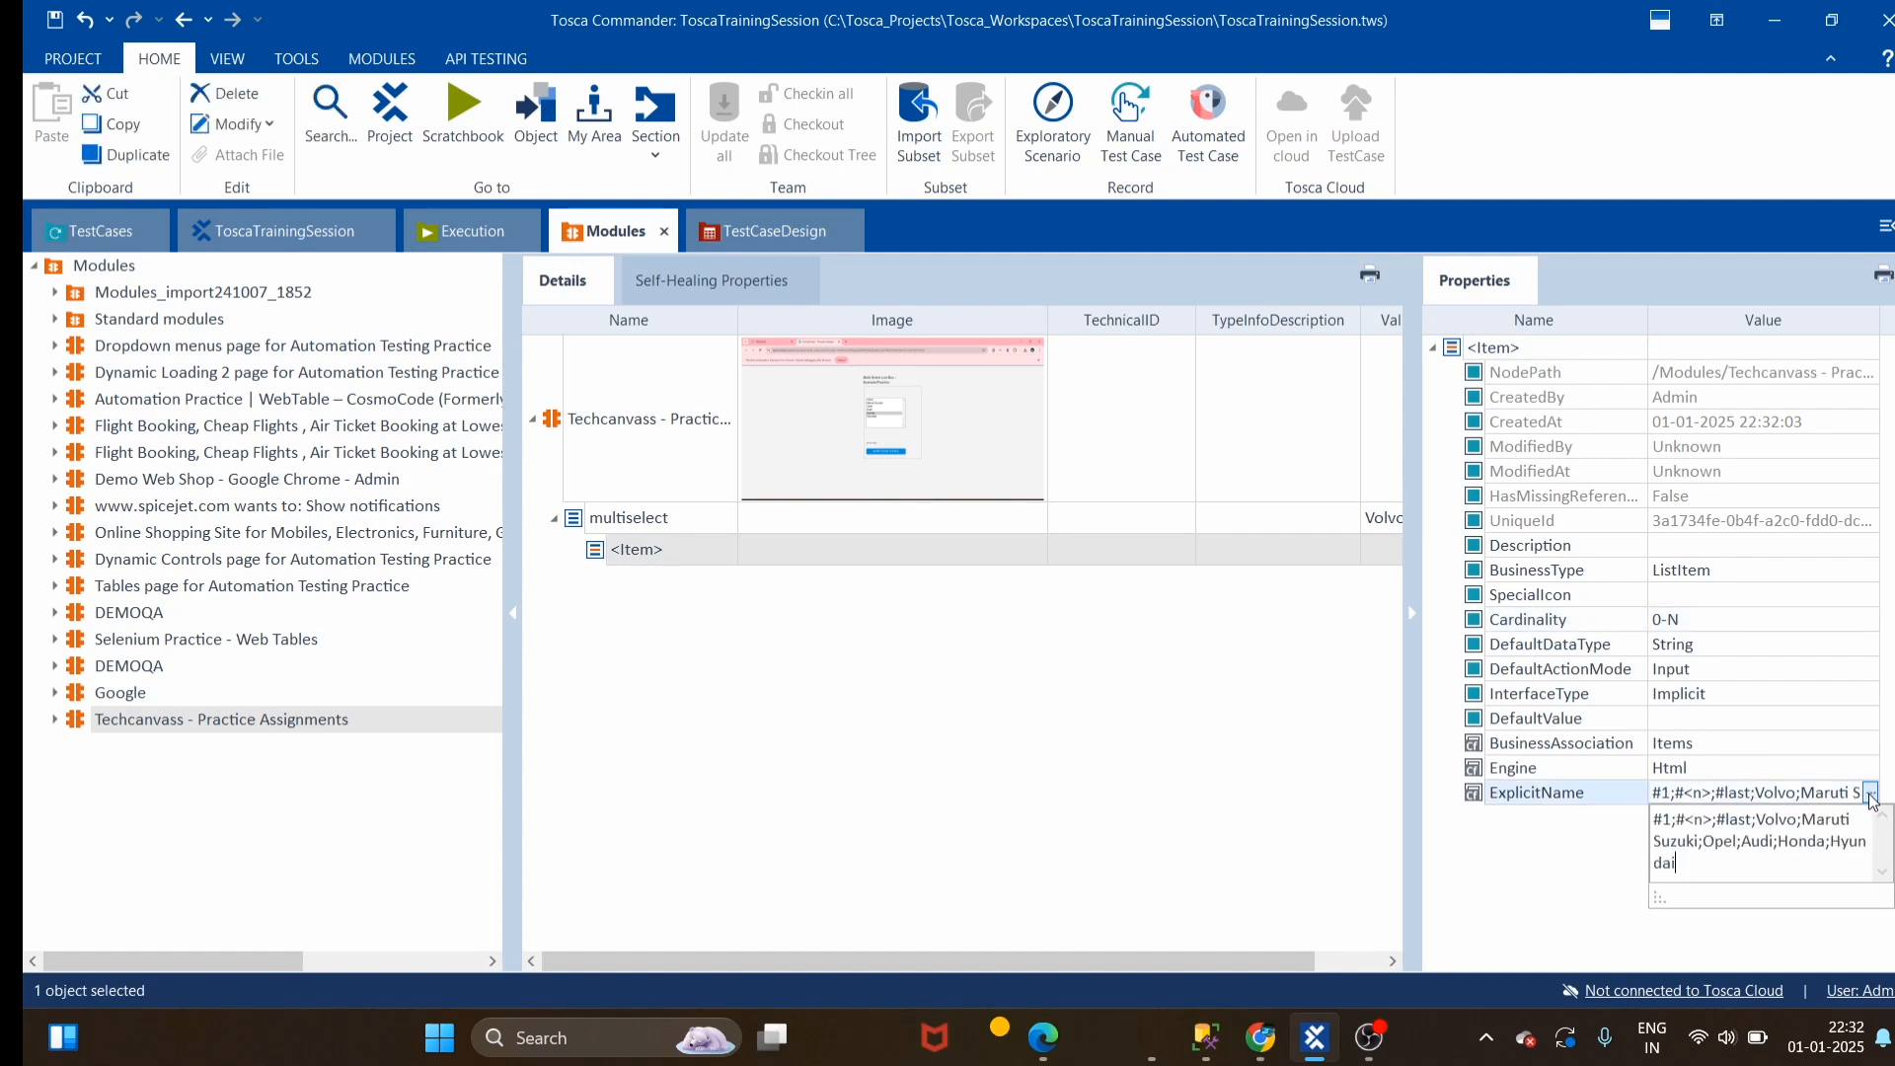
{"action": "left_click", "coordinate": [1166, 812]}
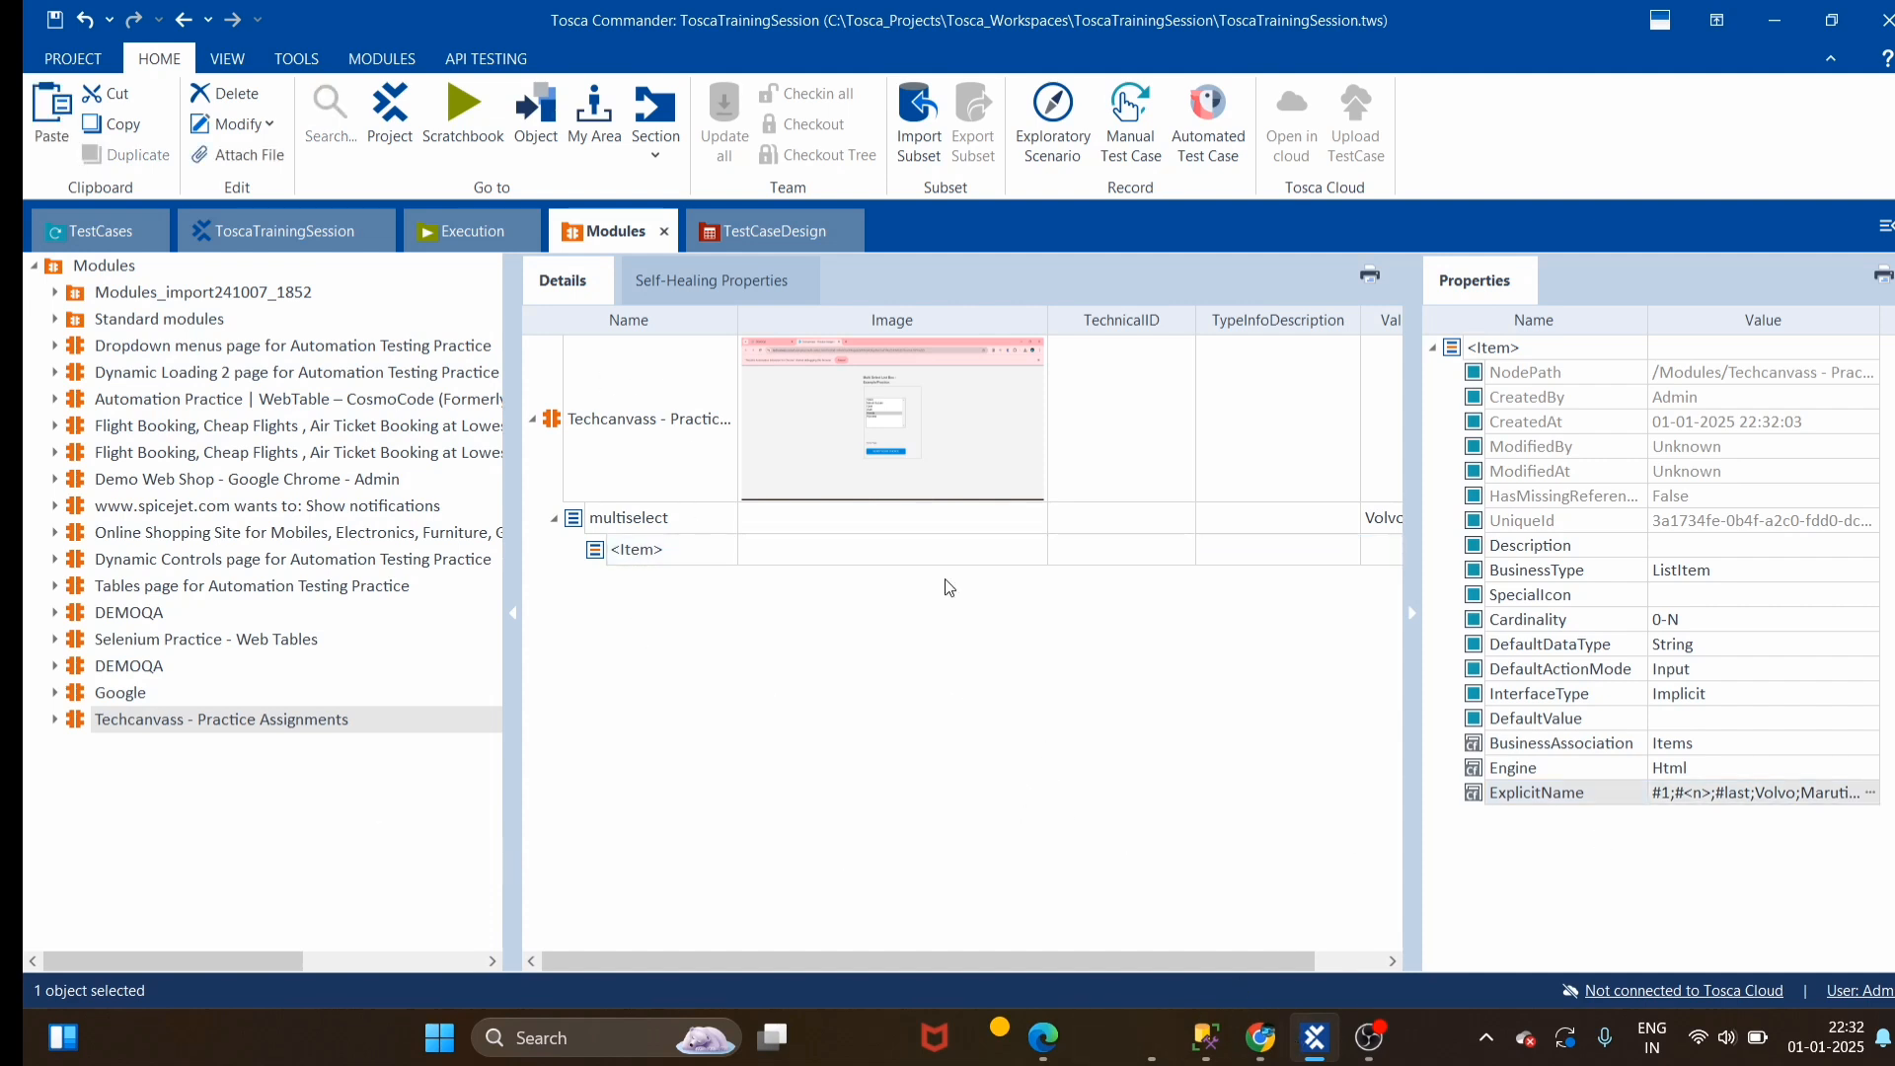
{"action": "key", "text": "ctrl+s"}
Add the Techcanvass - Practice Assignments module to the How to Handle Multi Select List Box test case and expand its multiselect attribute
{"action": "left_click_drag", "start_coordinate": [81, 728], "coordinate": [136, 914]}
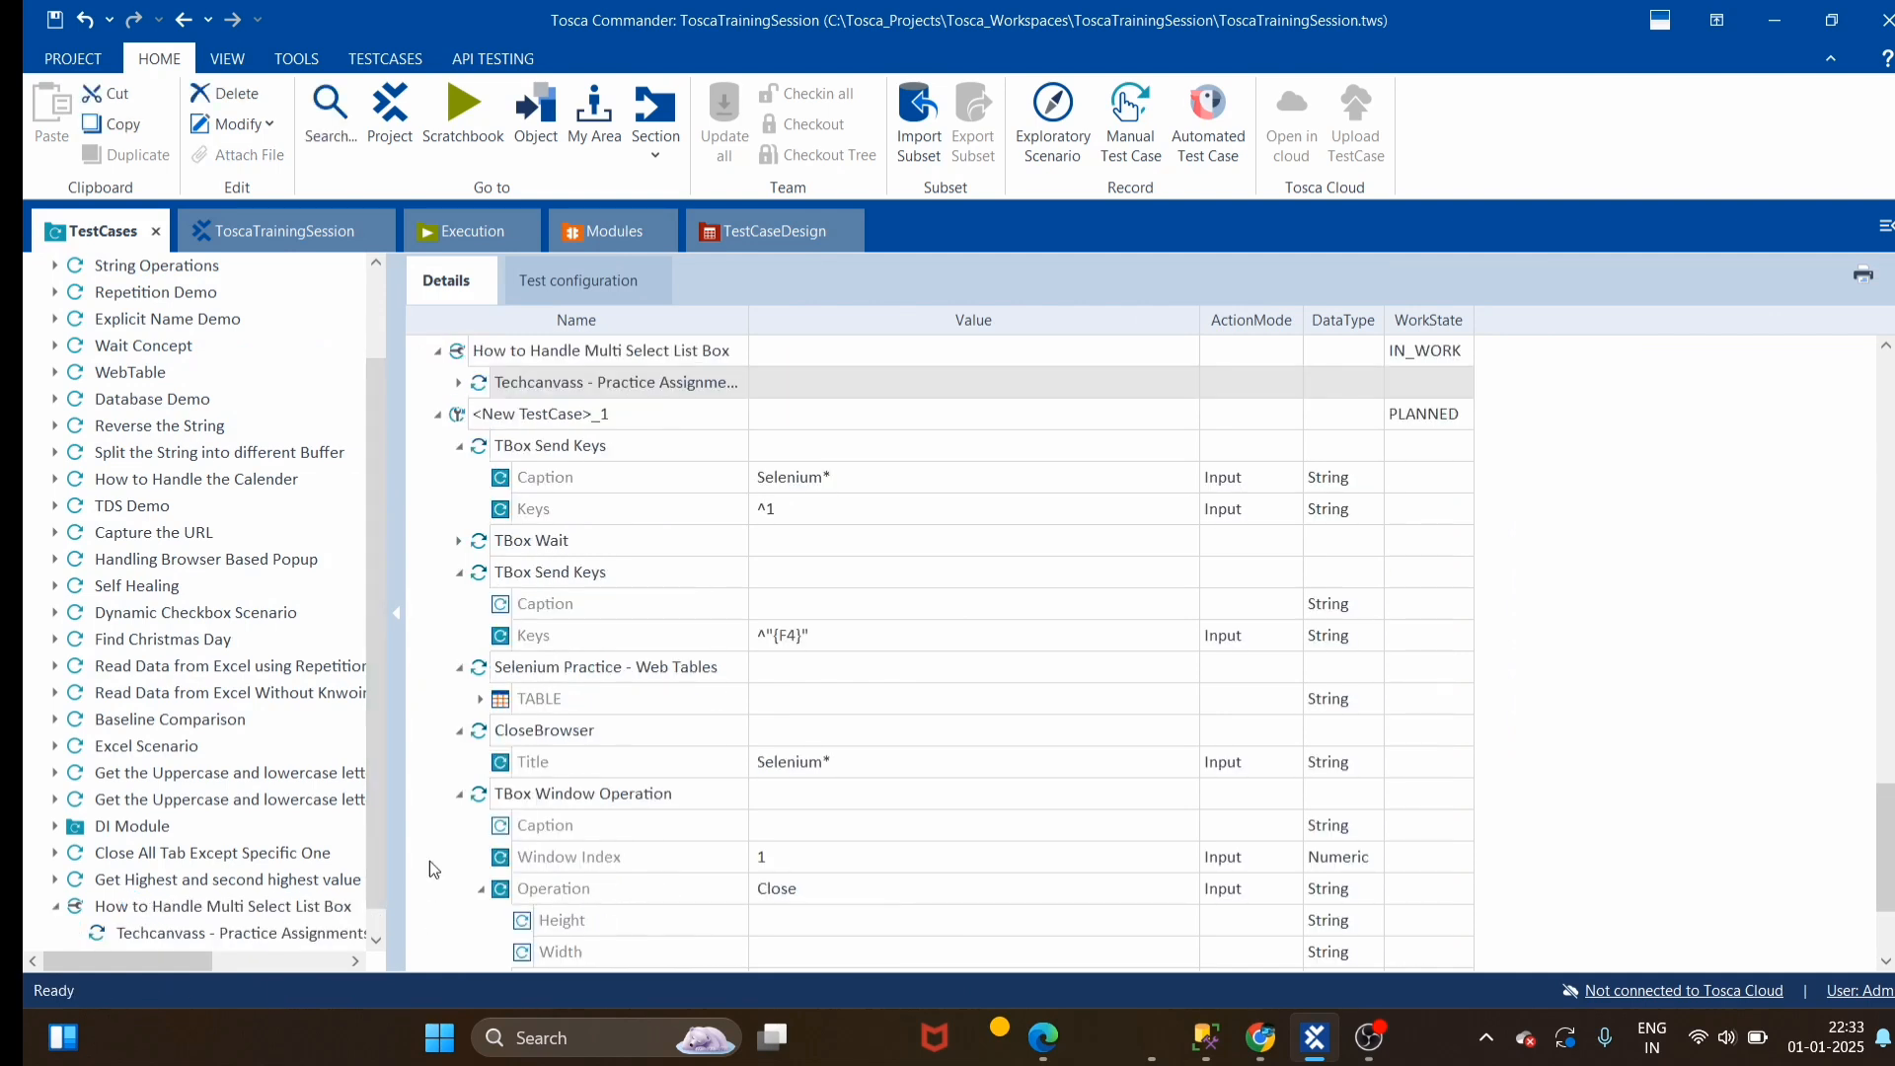
{"action": "left_click", "coordinate": [222, 906]}
{"action": "left_click", "coordinate": [436, 383]}
{"action": "left_click", "coordinate": [459, 414]}
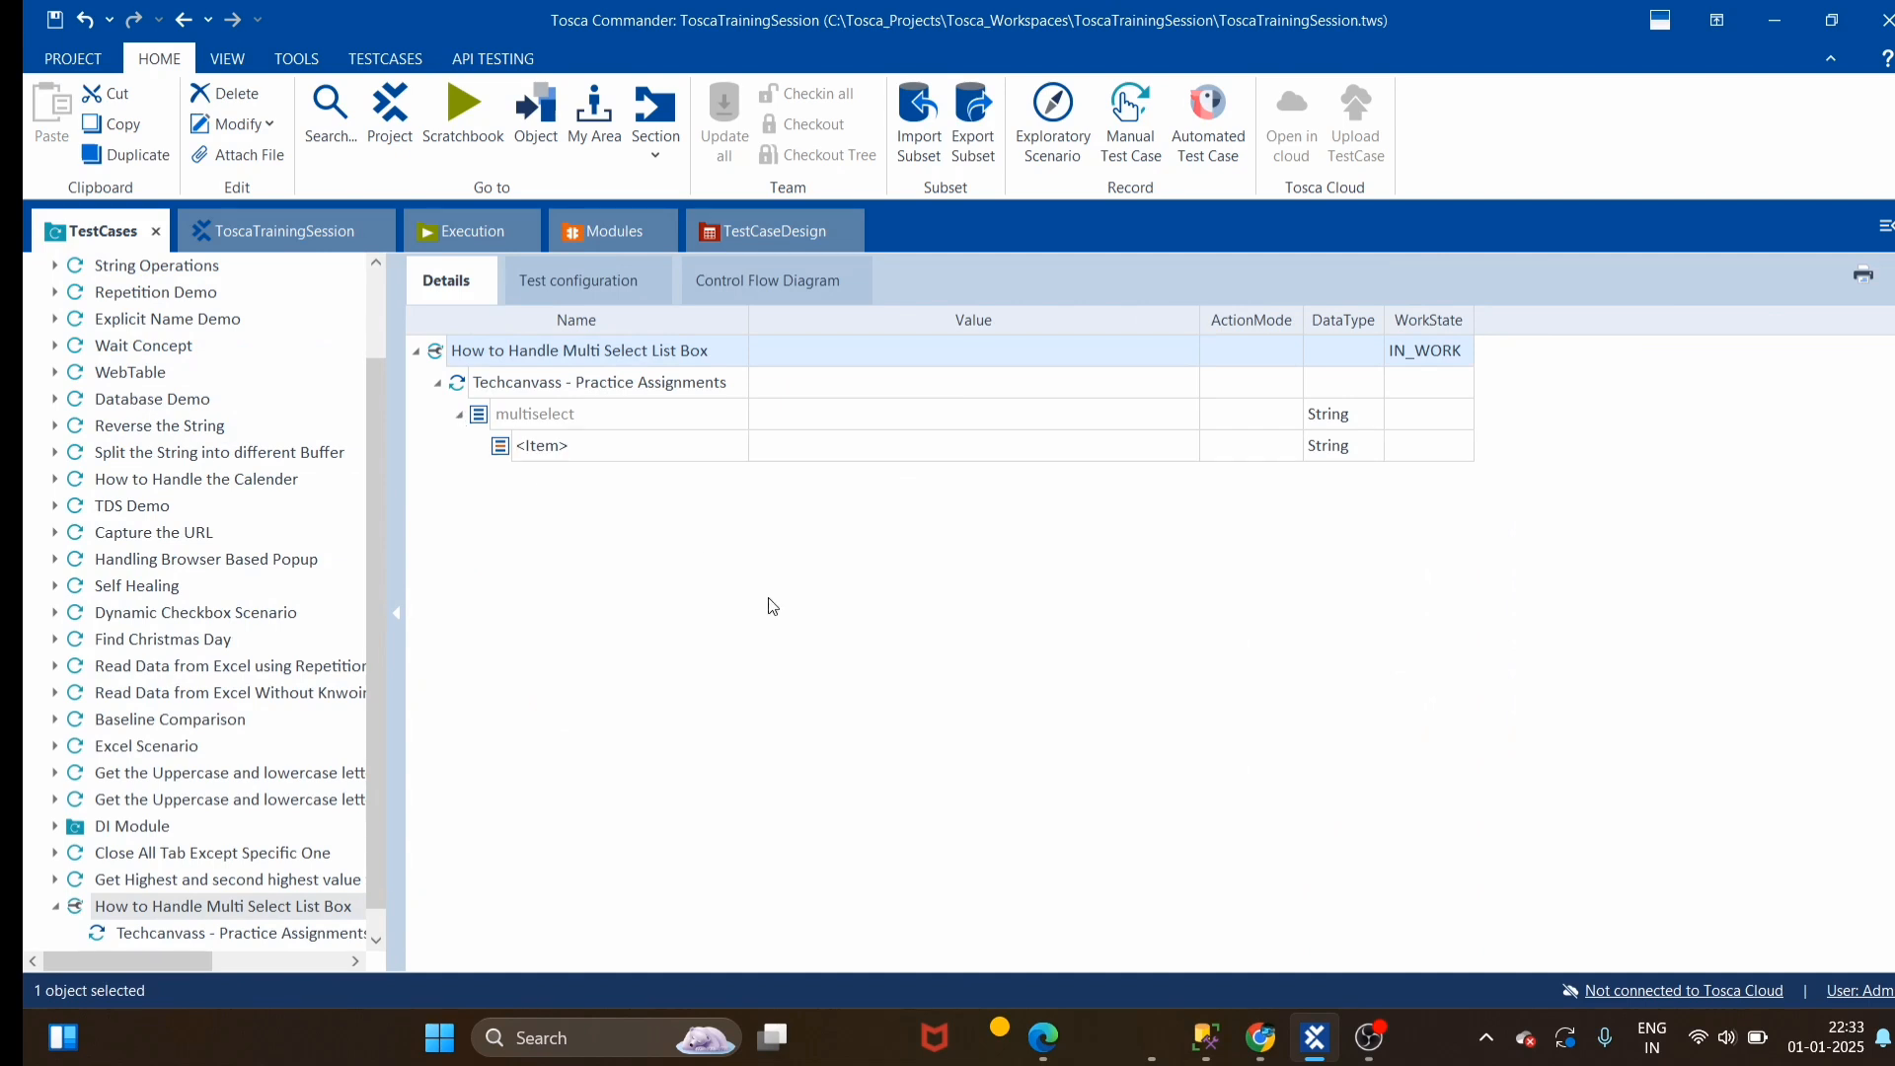
Review the names offered for the multiselect item, and compare them with the car list on the practice page in Chrome
{"action": "left_click", "coordinate": [605, 478]}
{"action": "left_click", "coordinate": [604, 447]}
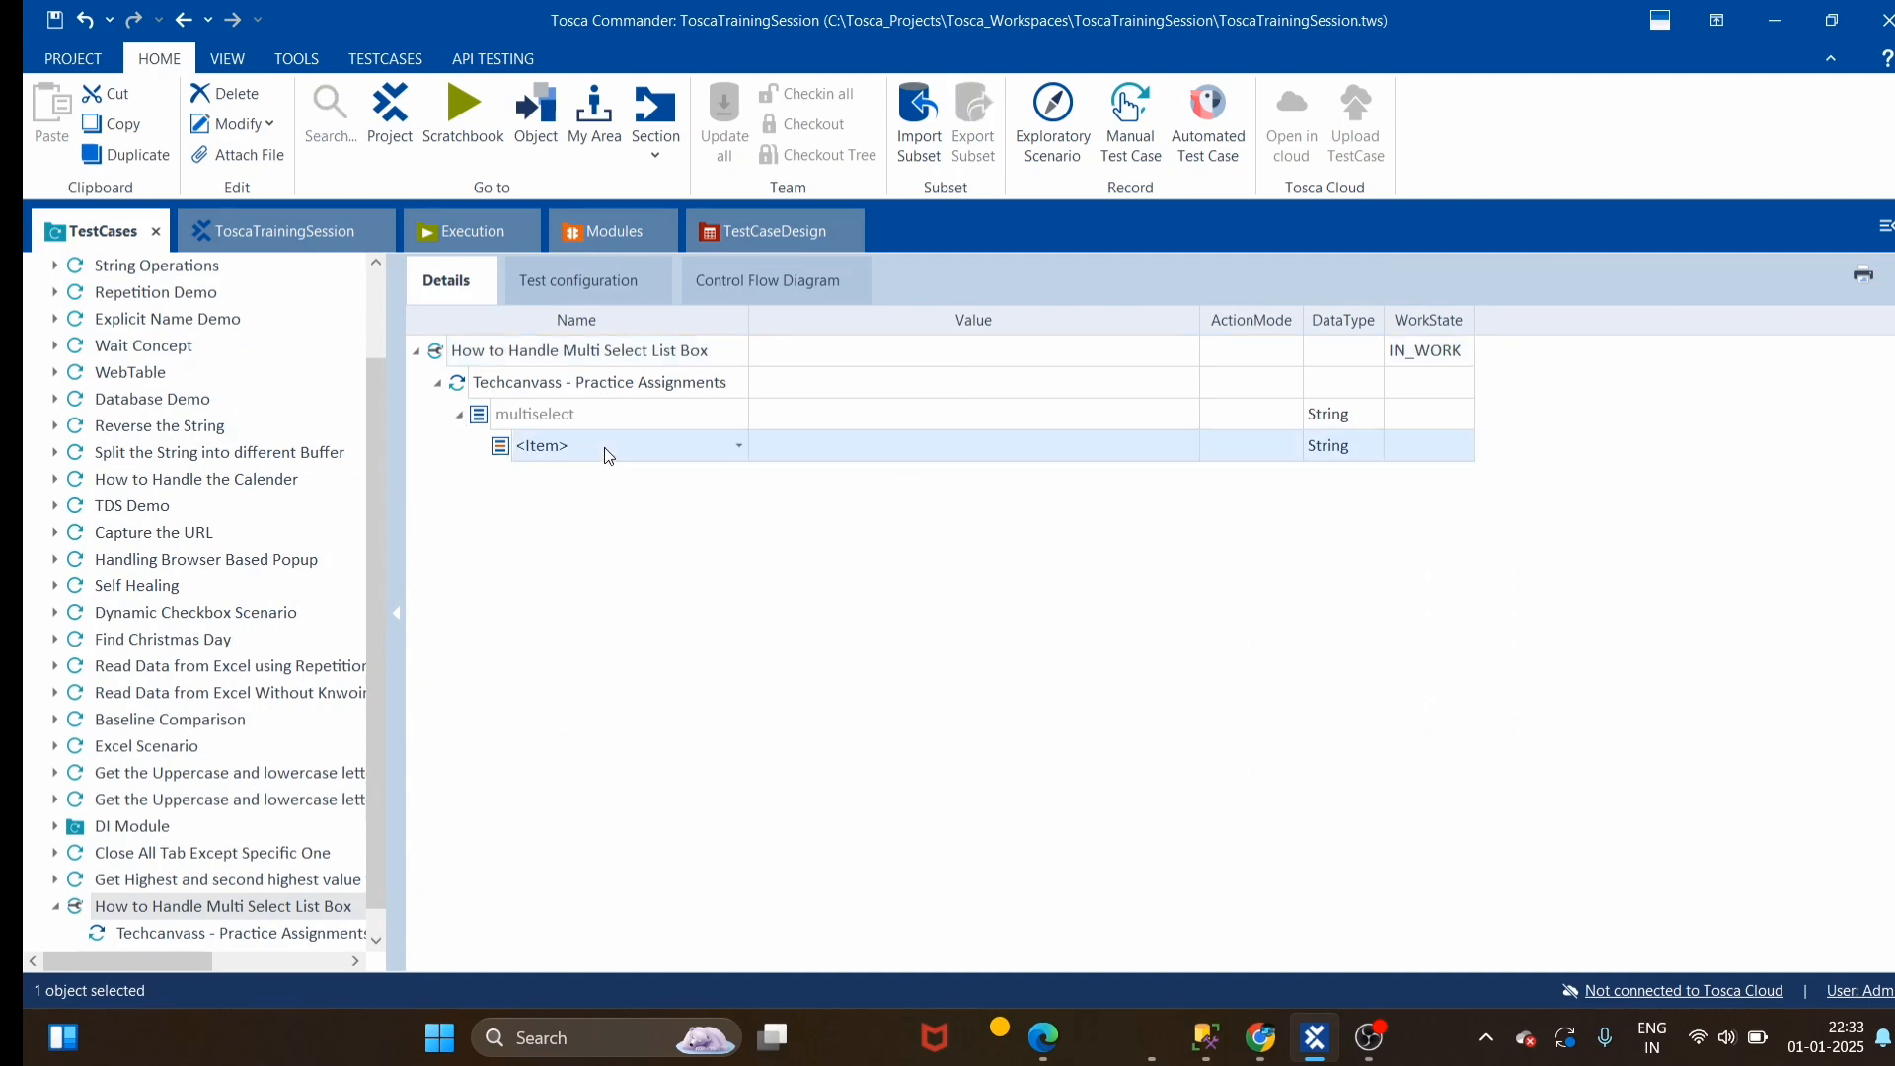
{"action": "left_click", "coordinate": [738, 447]}
{"action": "scroll", "coordinate": [676, 592], "scroll_direction": "down", "scroll_amount": 1}
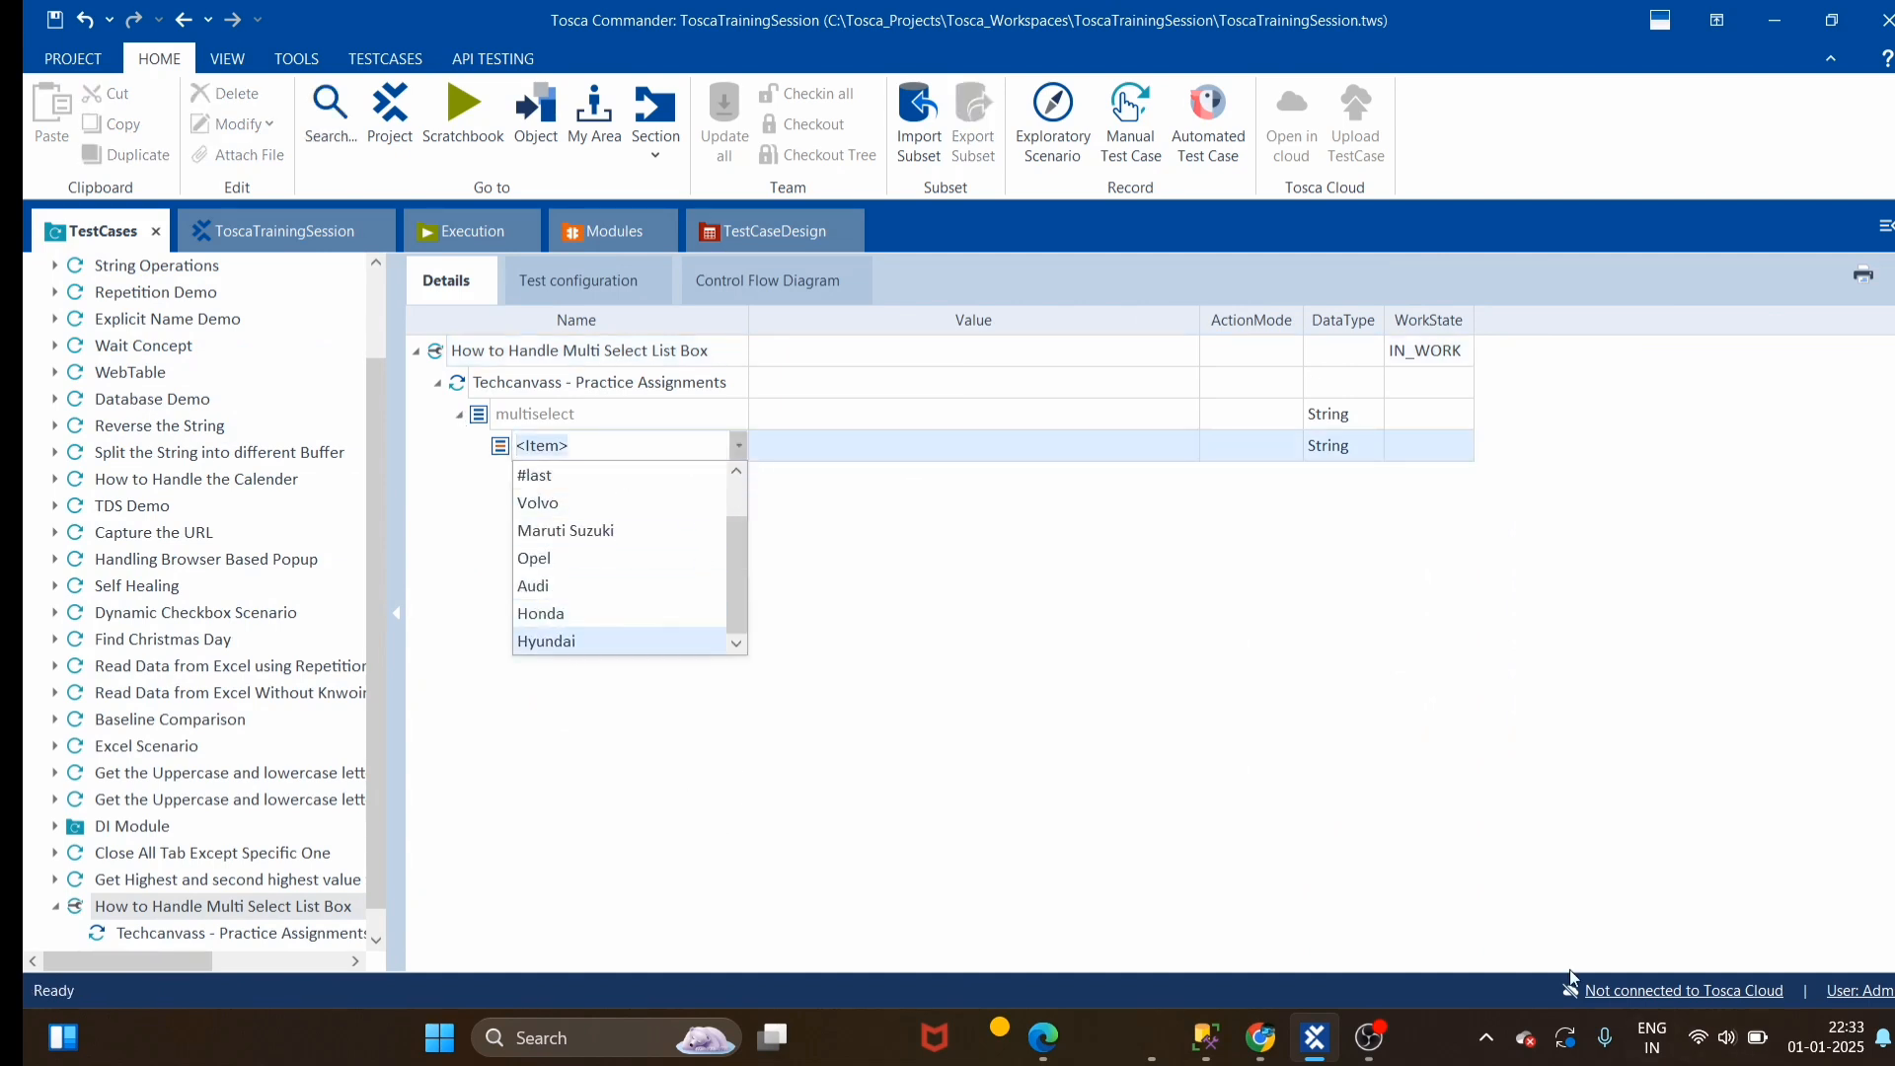
{"action": "left_click", "coordinate": [1260, 1037]}
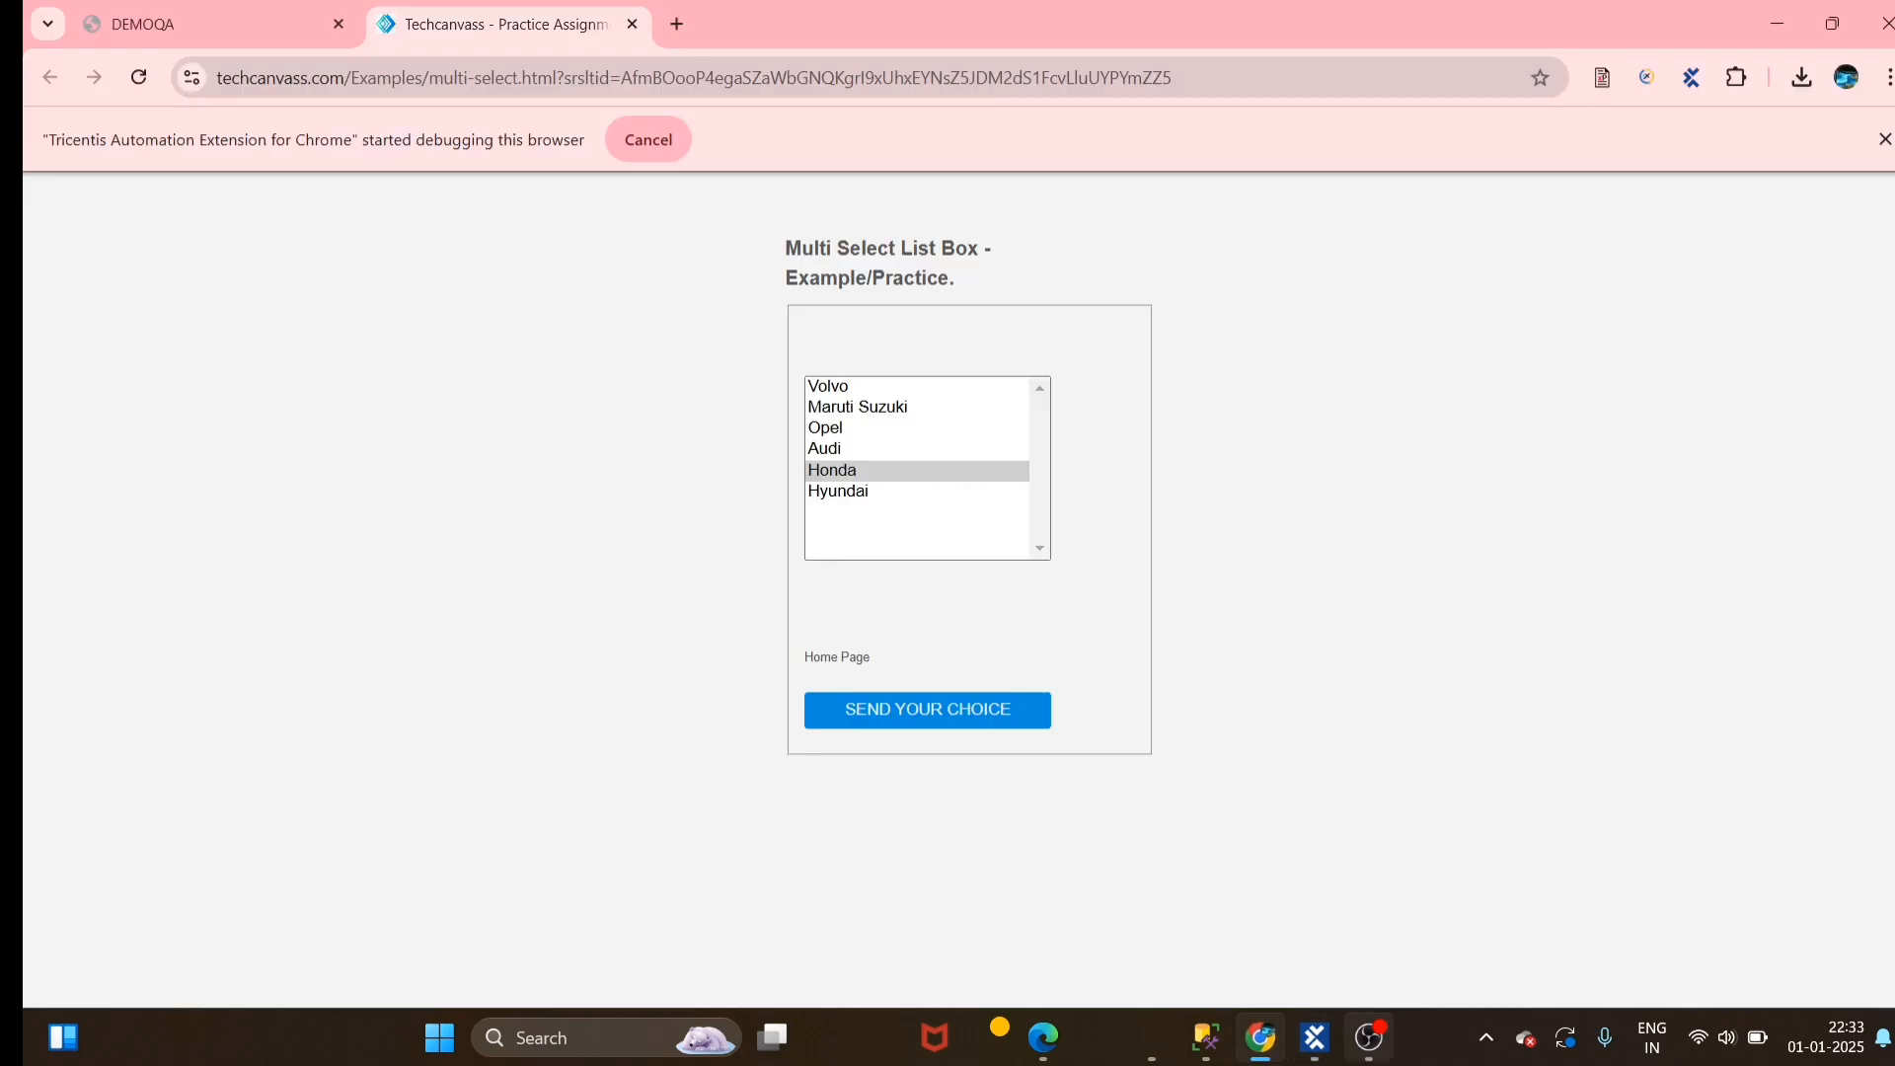
{"action": "left_click", "coordinate": [1315, 1037]}
Set the items under multiselect in the test step to Volvo, Audi and Hyundai
{"action": "left_click", "coordinate": [738, 446]}
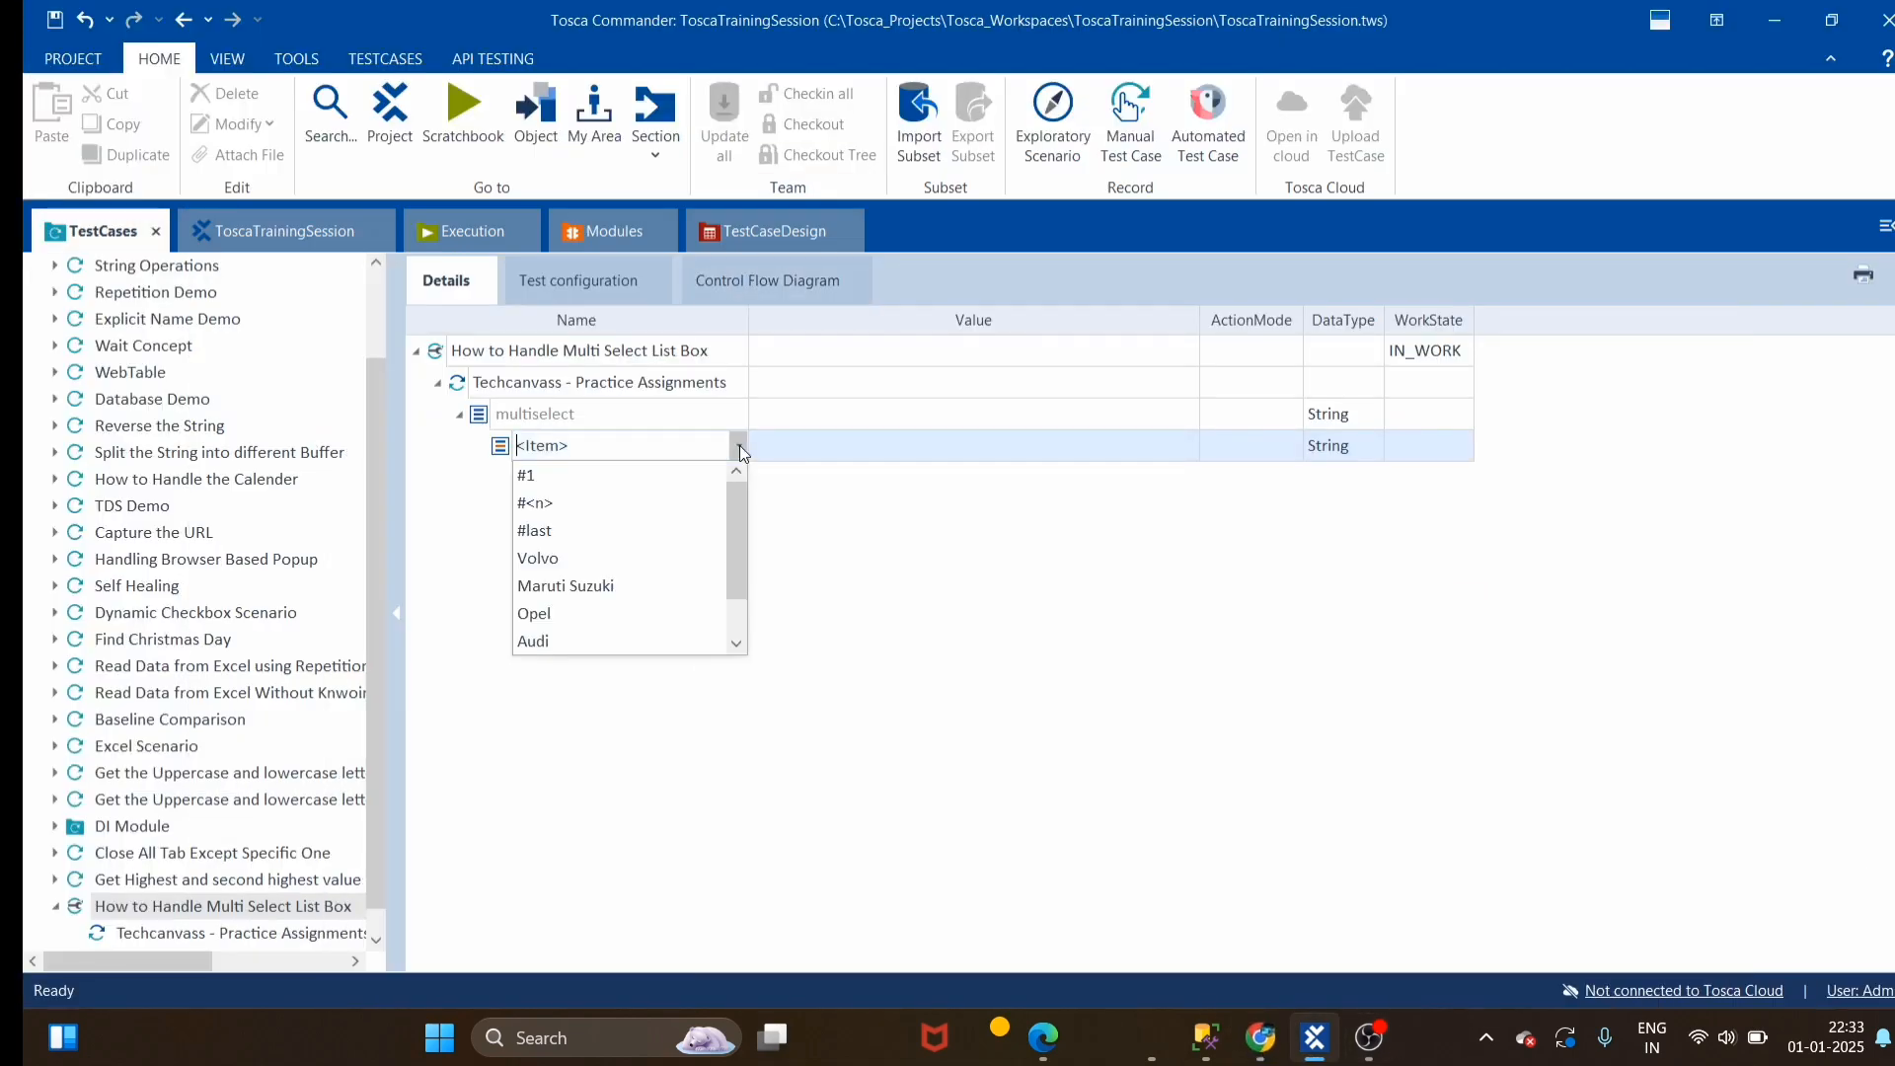
{"action": "left_click", "coordinate": [561, 559]}
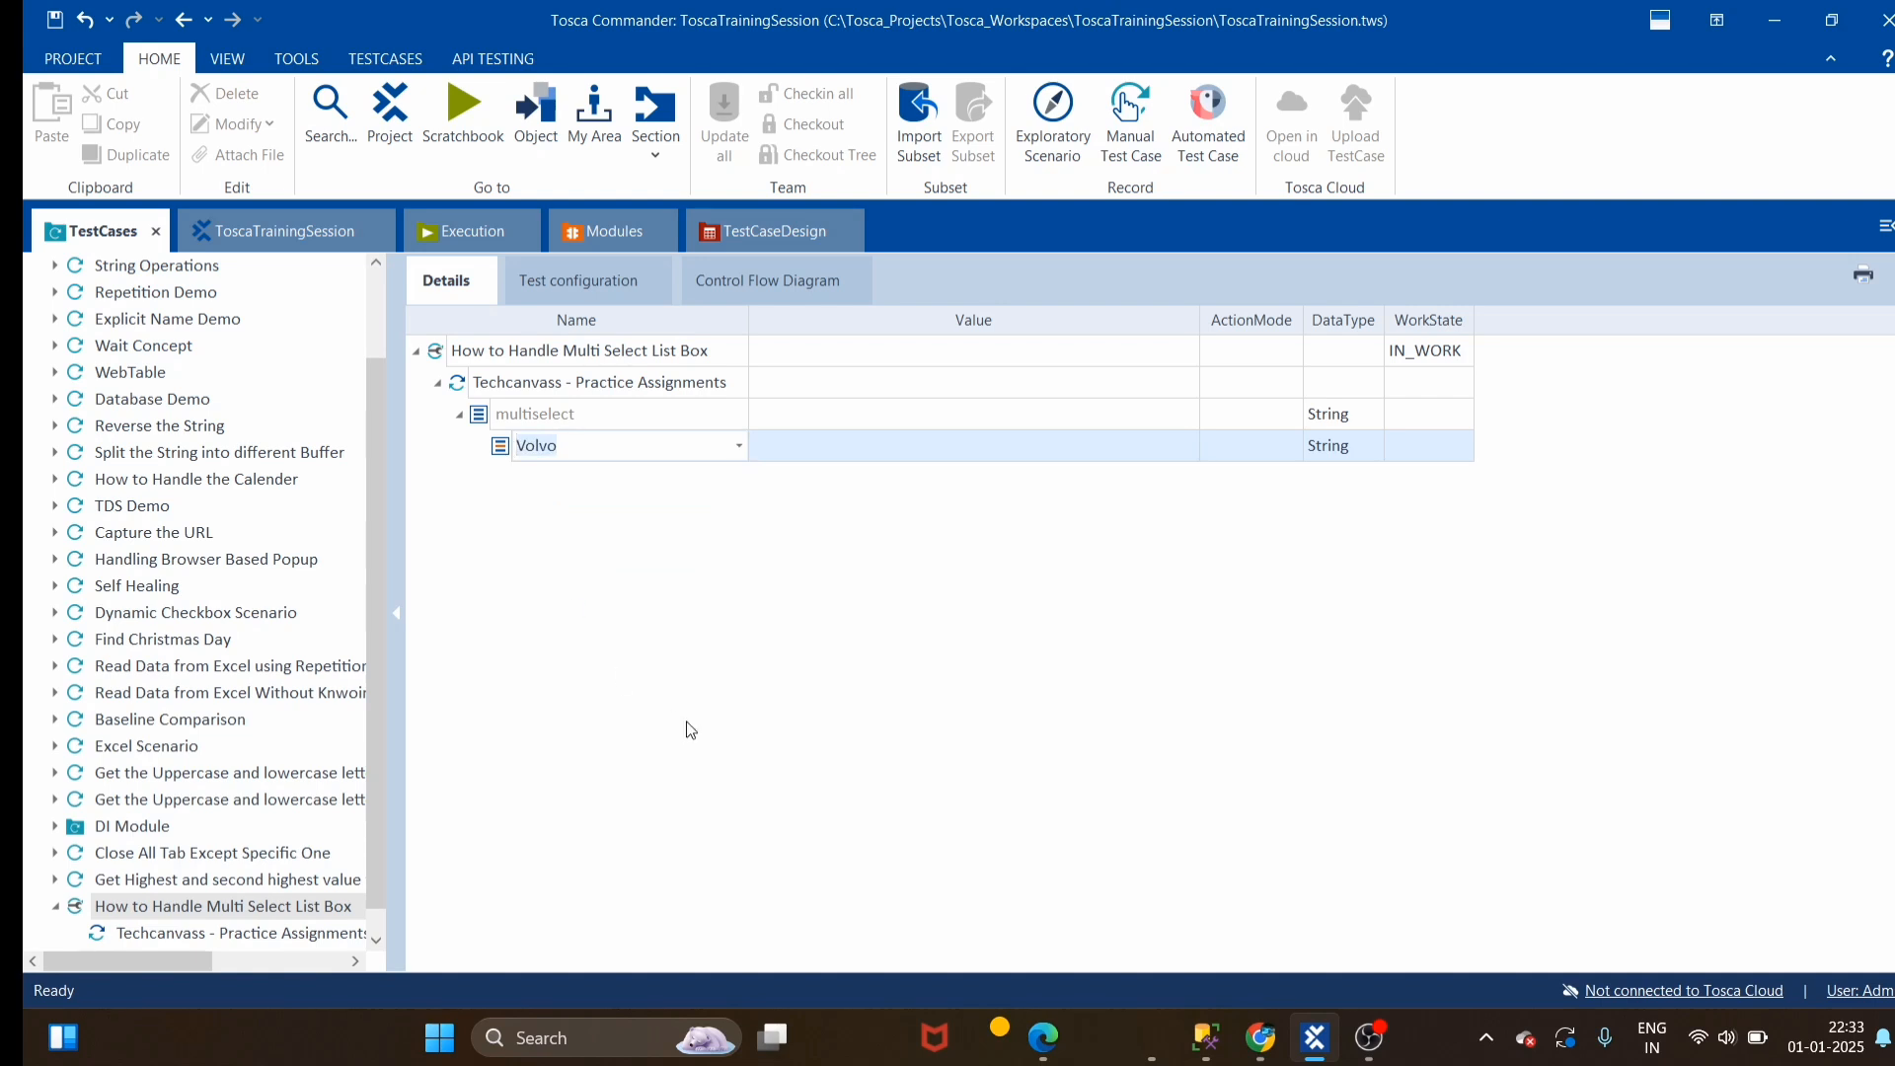
{"action": "left_click", "coordinate": [739, 478]}
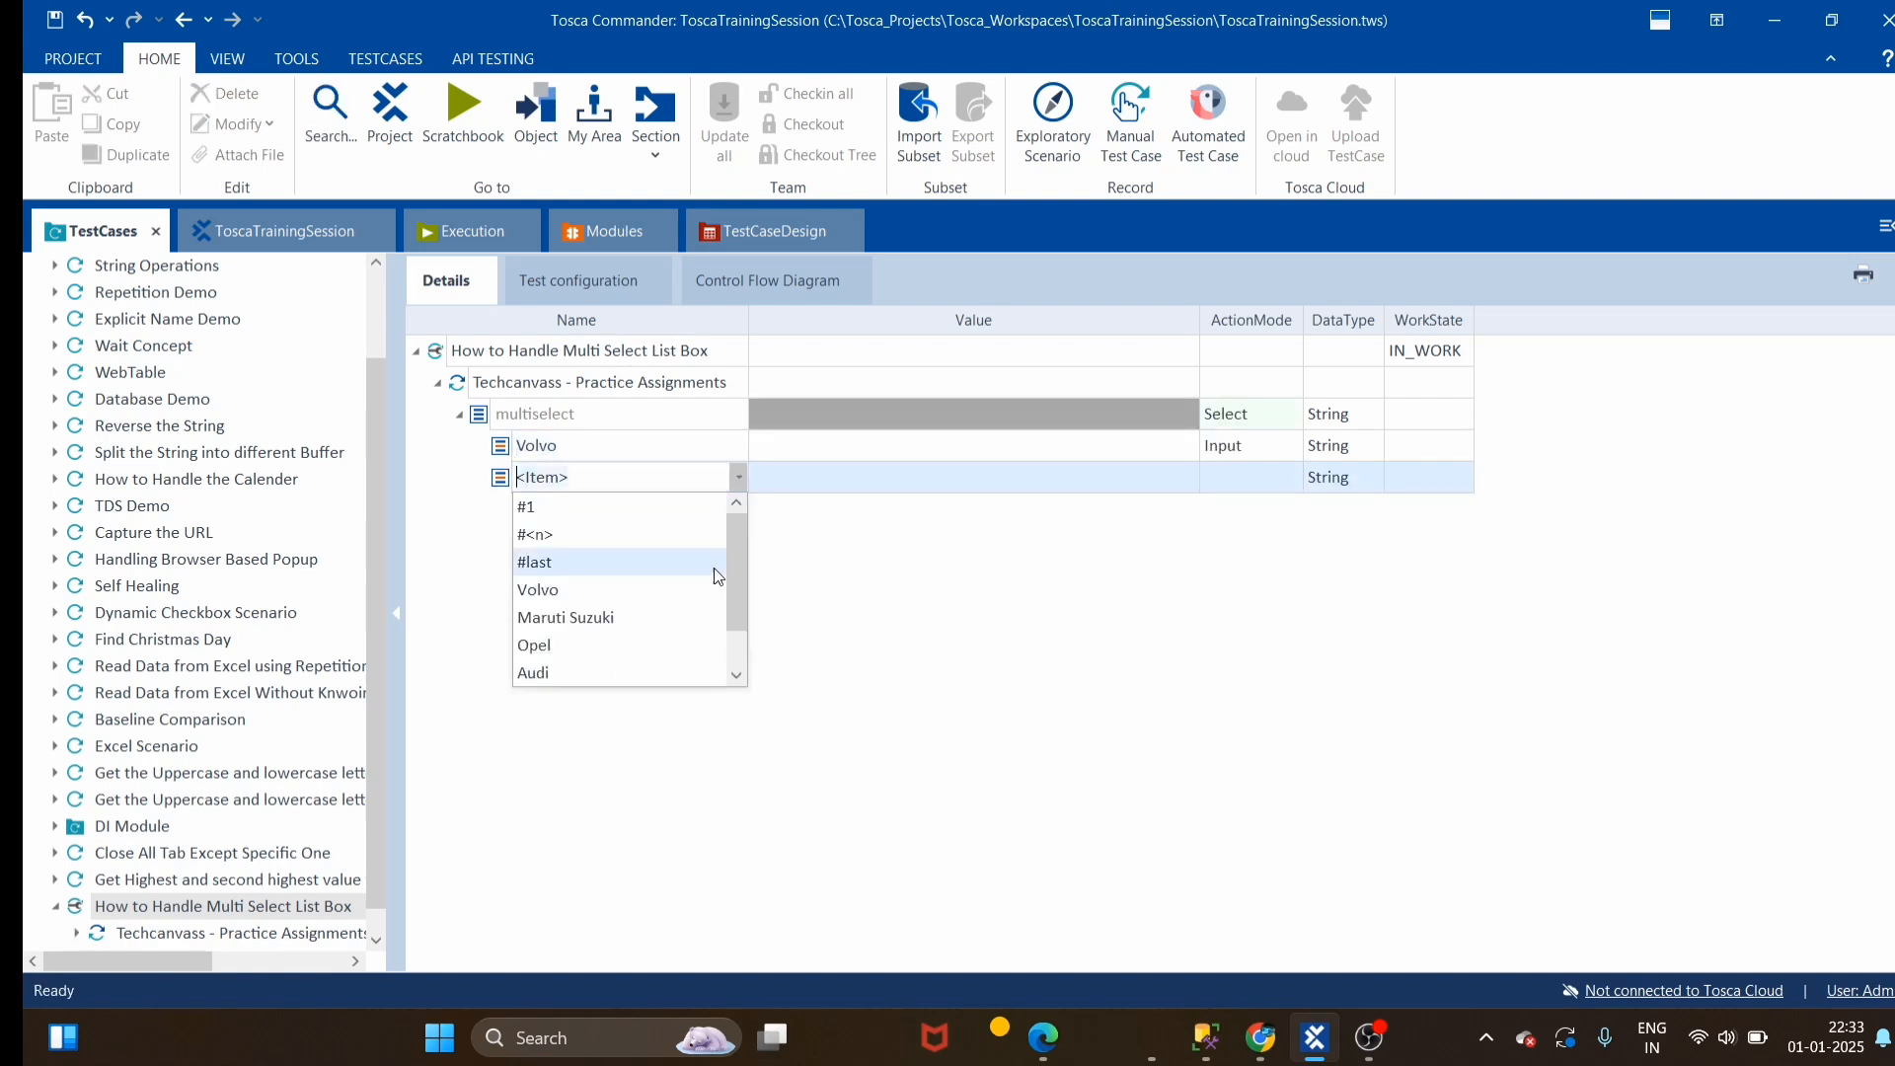
{"action": "left_click", "coordinate": [559, 678]}
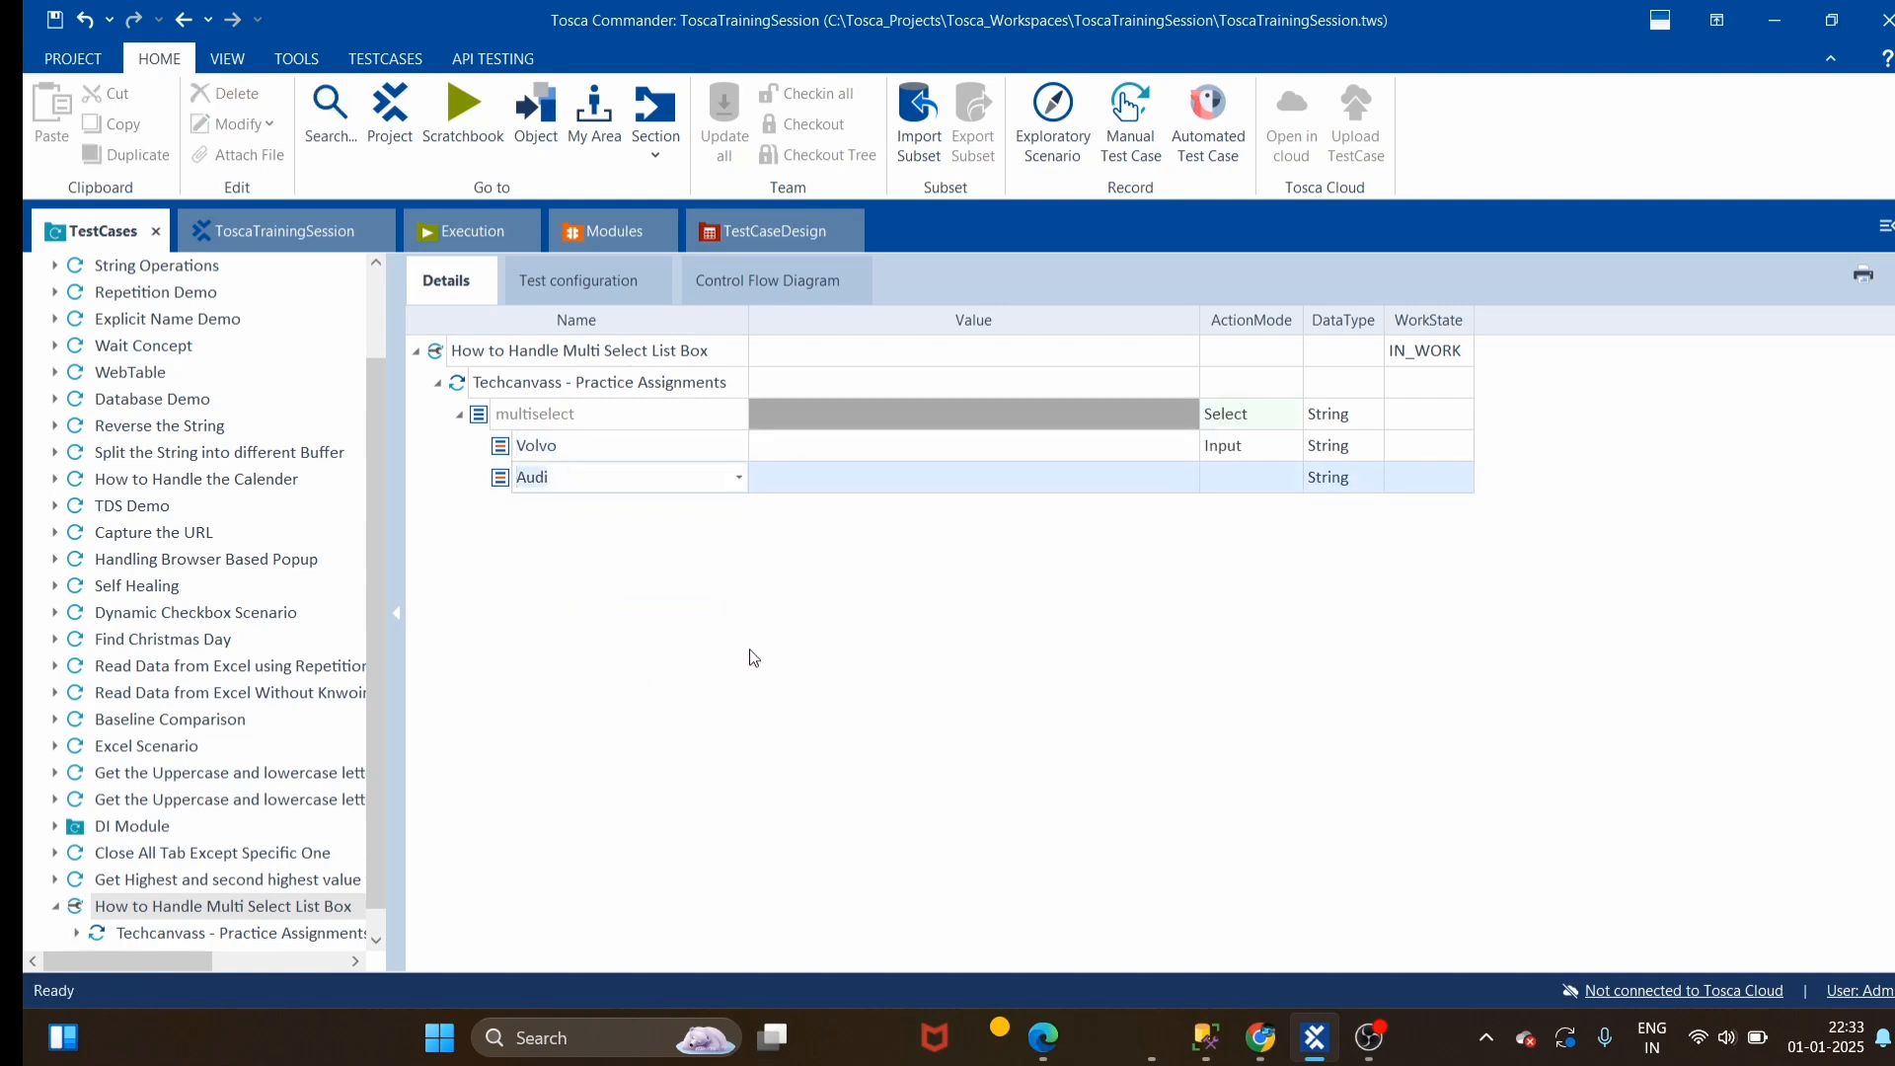
{"action": "left_click", "coordinate": [738, 509]}
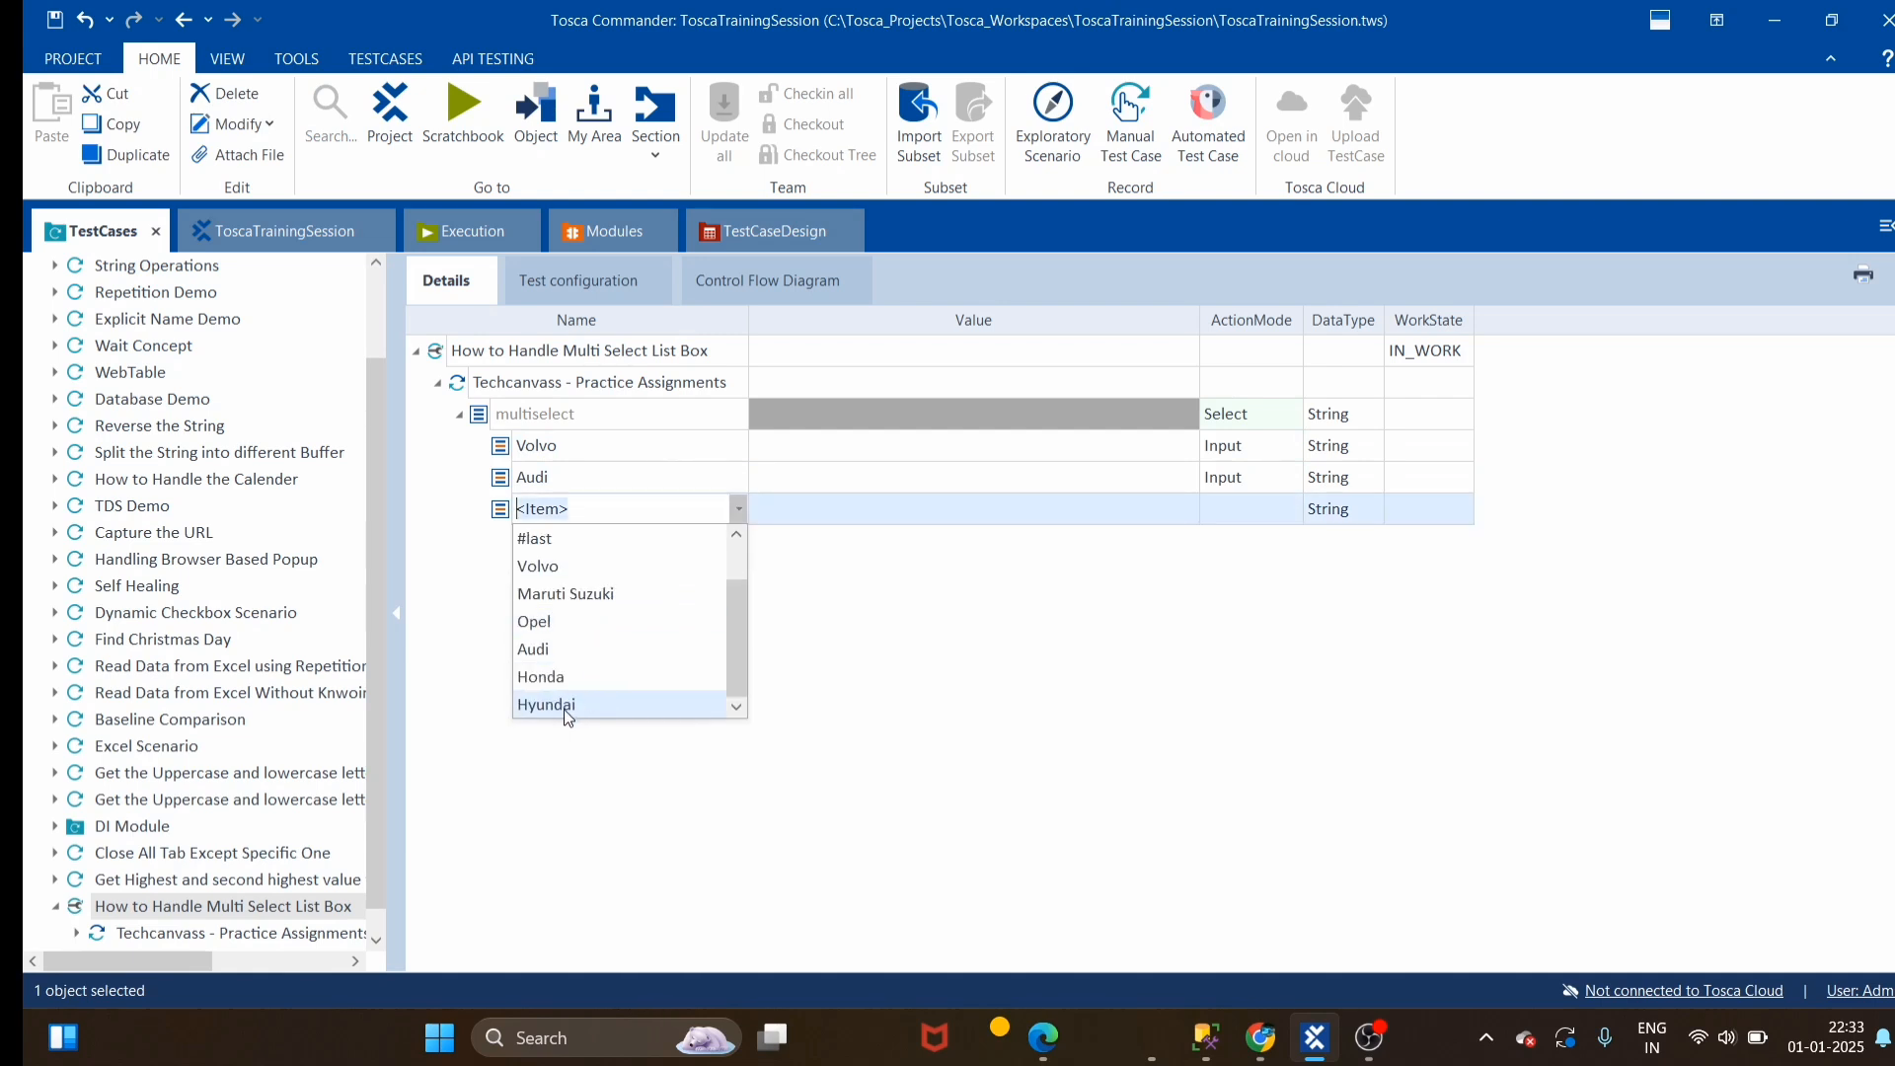
{"action": "left_click", "coordinate": [564, 705]}
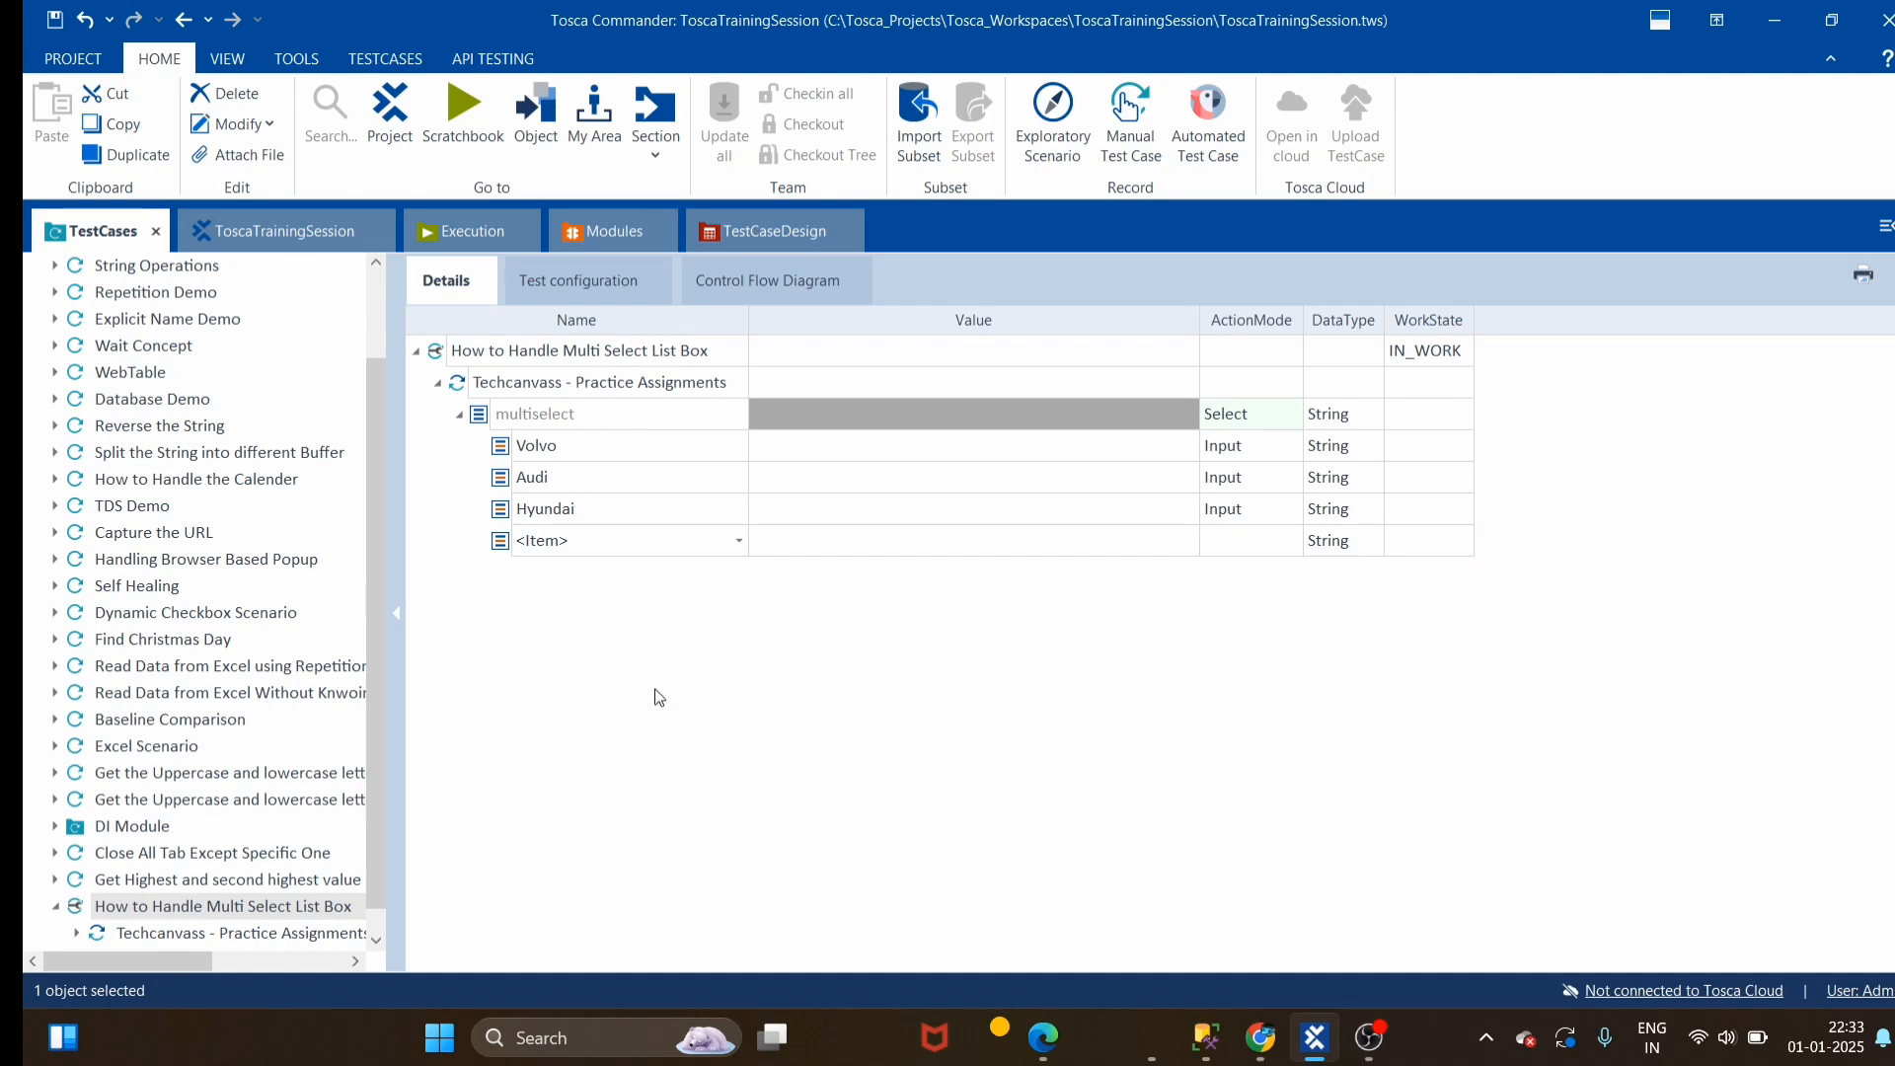
Run the How to Handle Multi Select List Box test case in ScratchBook, and reload the practice page in Chrome
{"action": "right_click", "coordinate": [535, 364]}
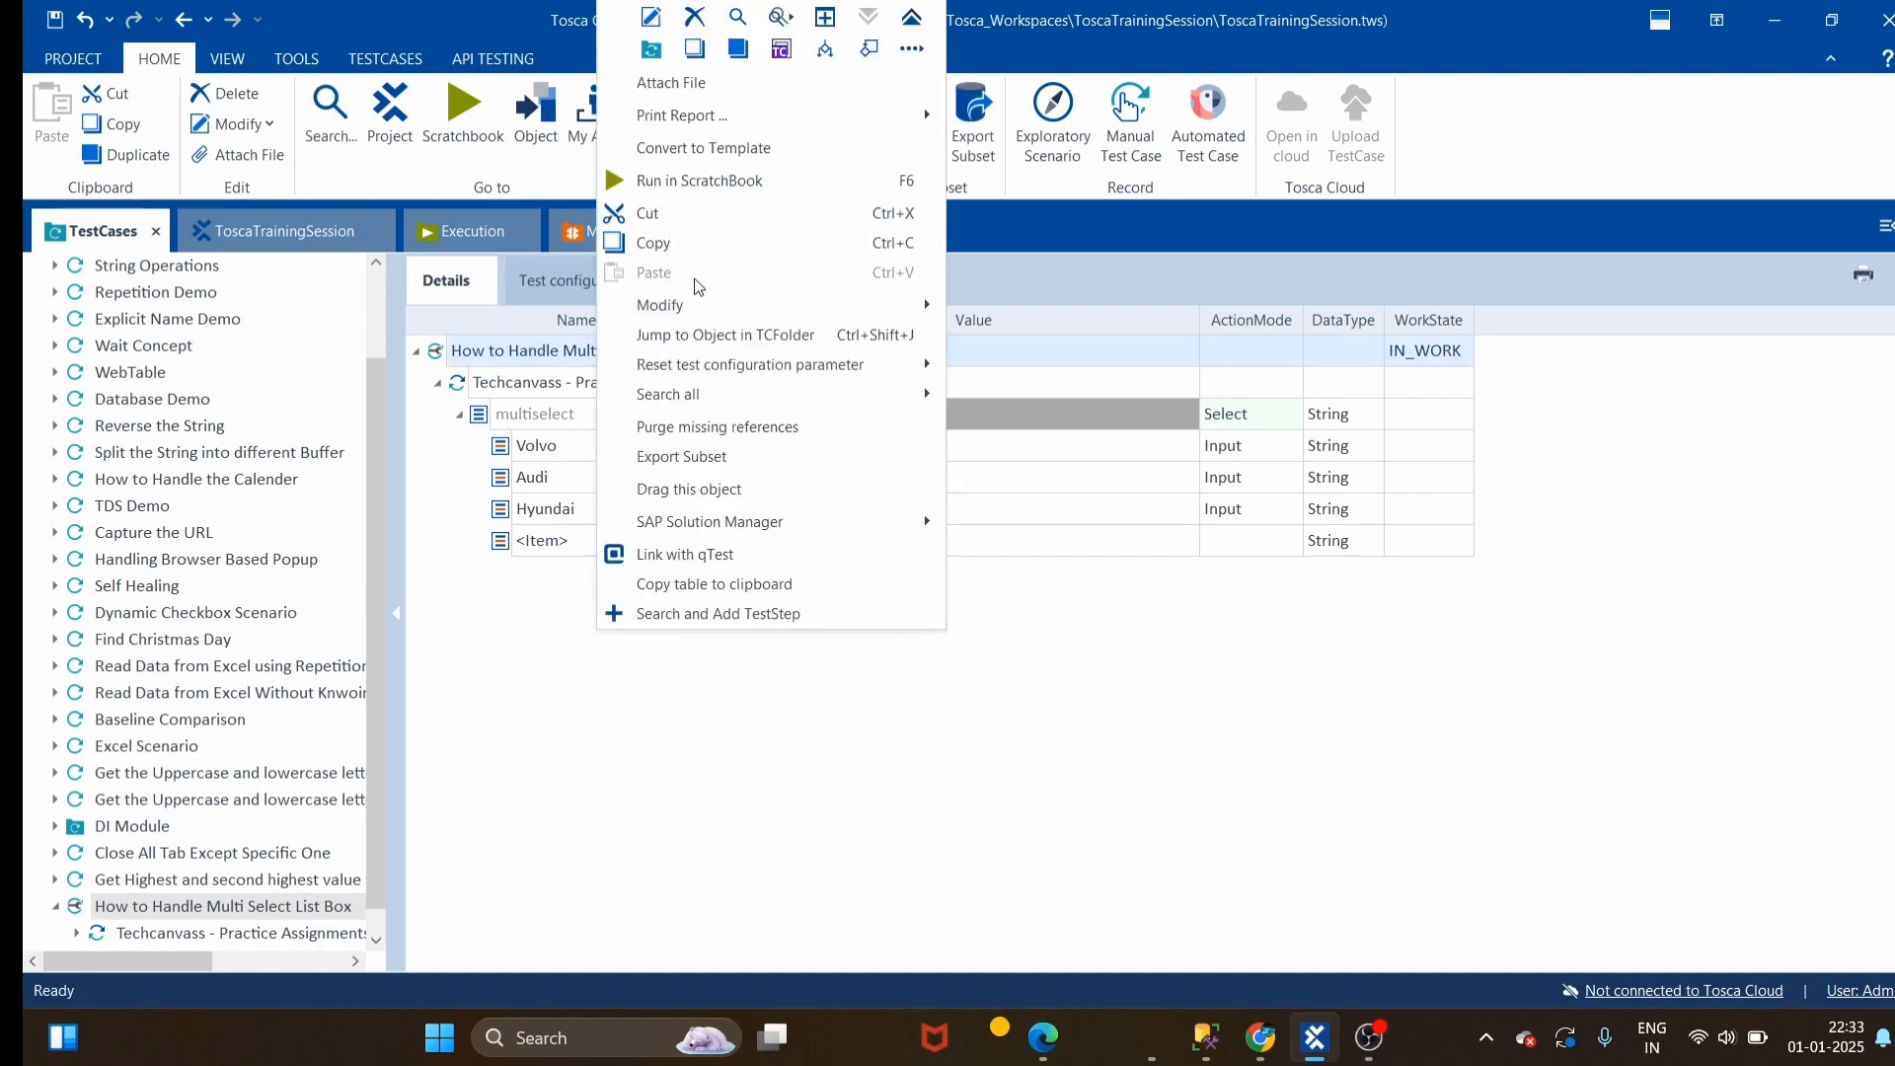
{"action": "left_click", "coordinate": [683, 188]}
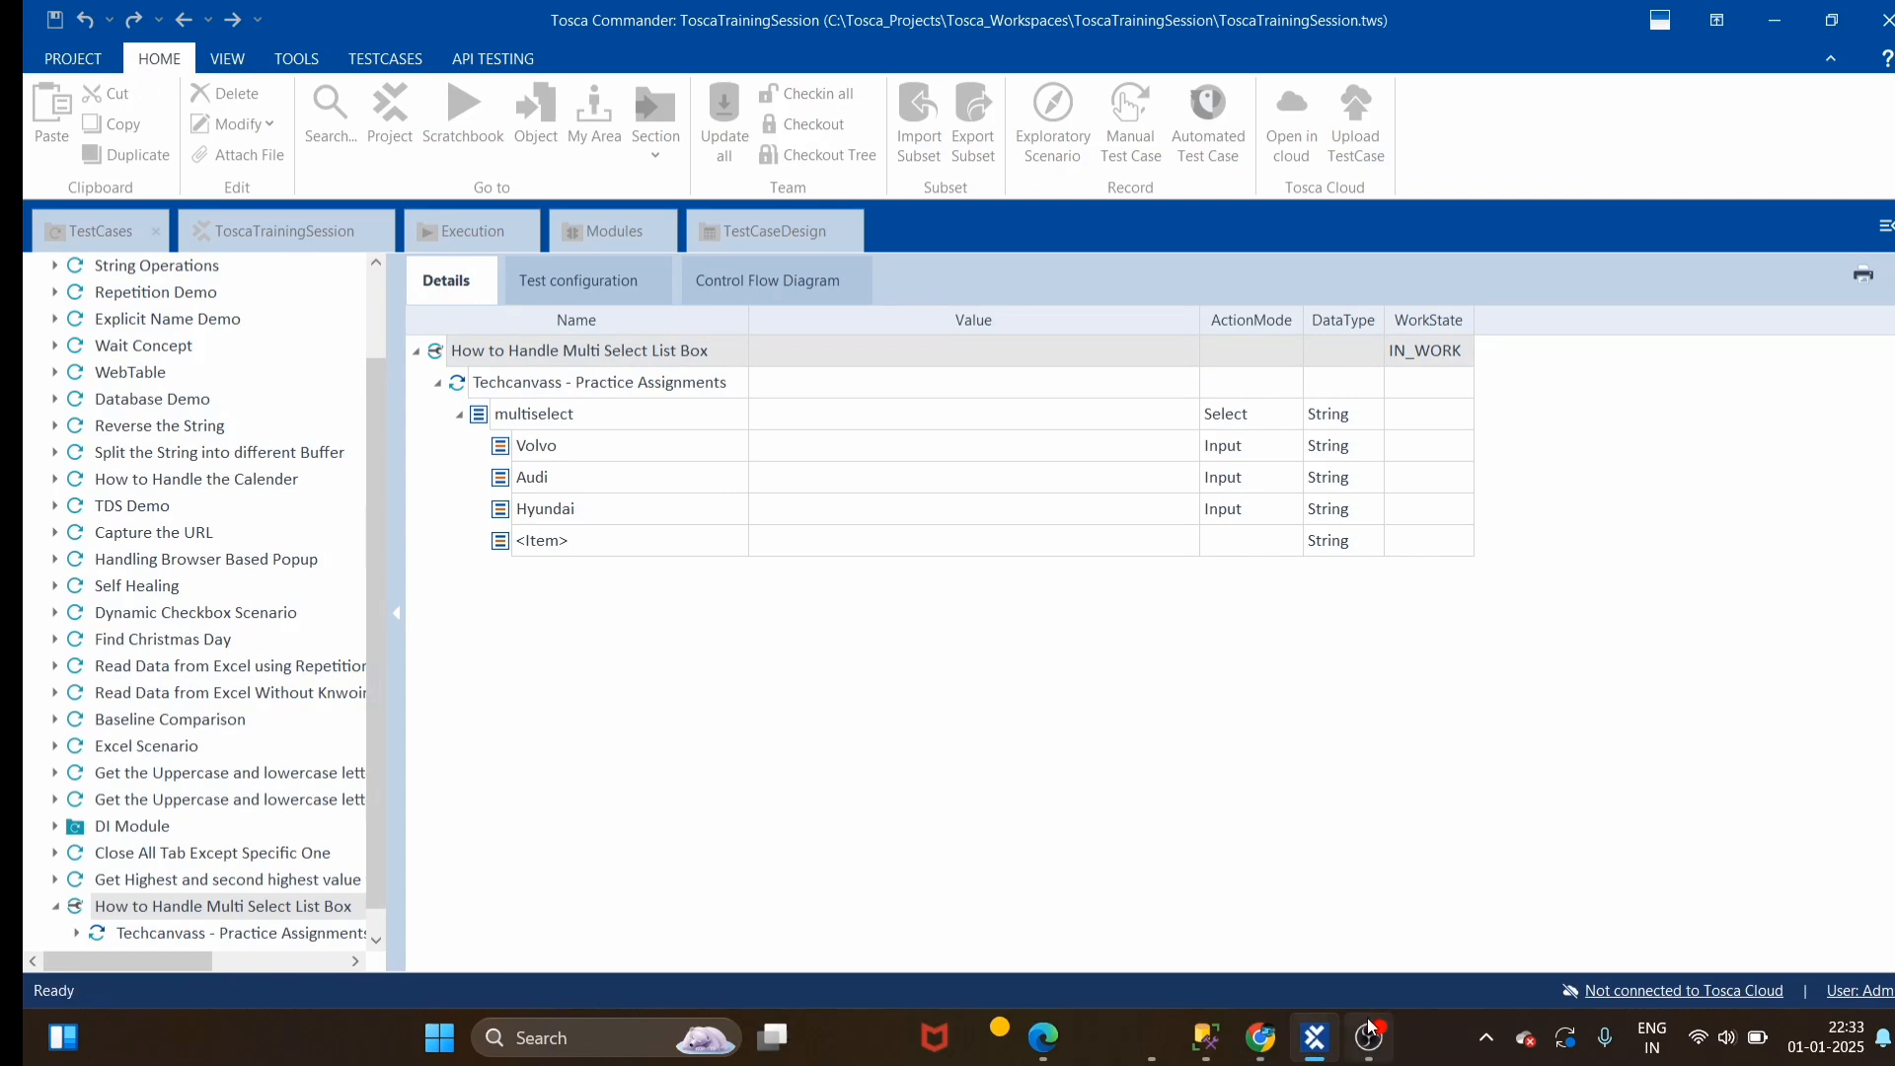
{"action": "left_click", "coordinate": [1261, 1039]}
{"action": "left_click", "coordinate": [146, 91]}
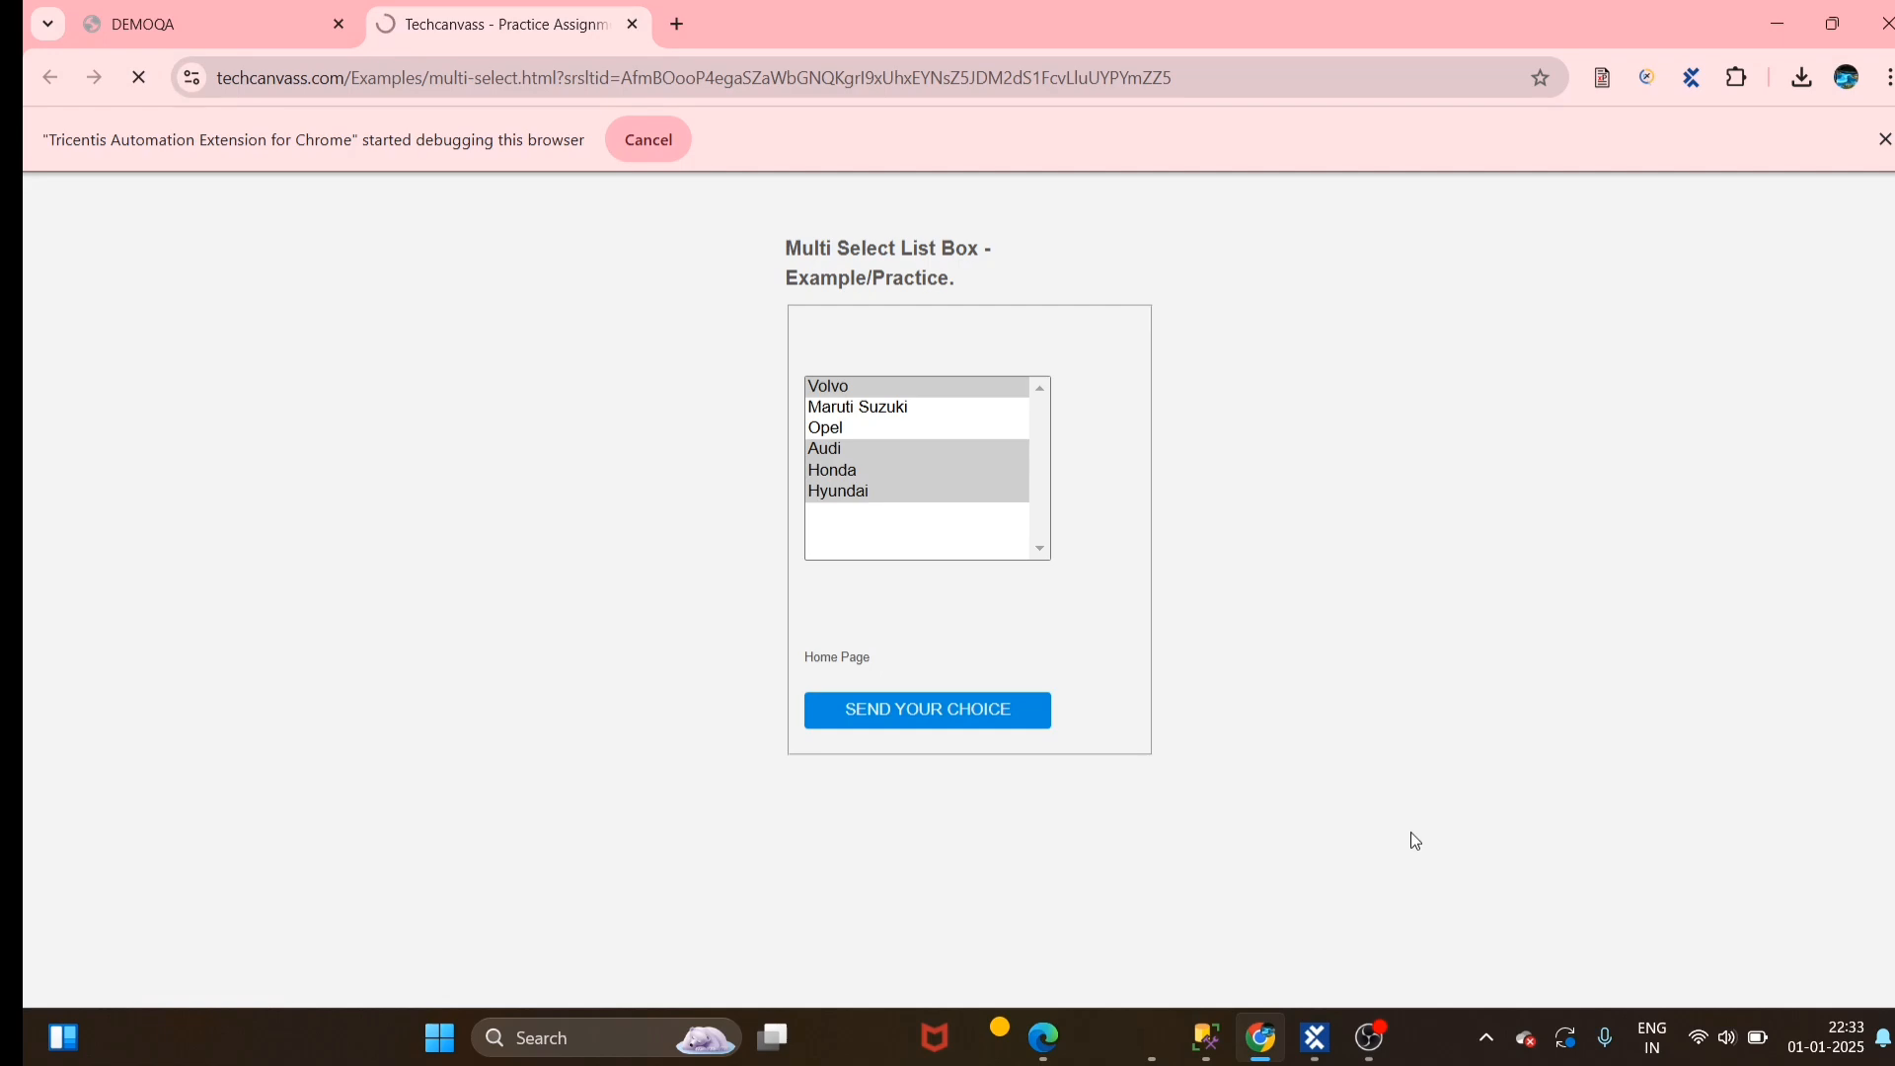
{"action": "left_click", "coordinate": [1276, 1048]}
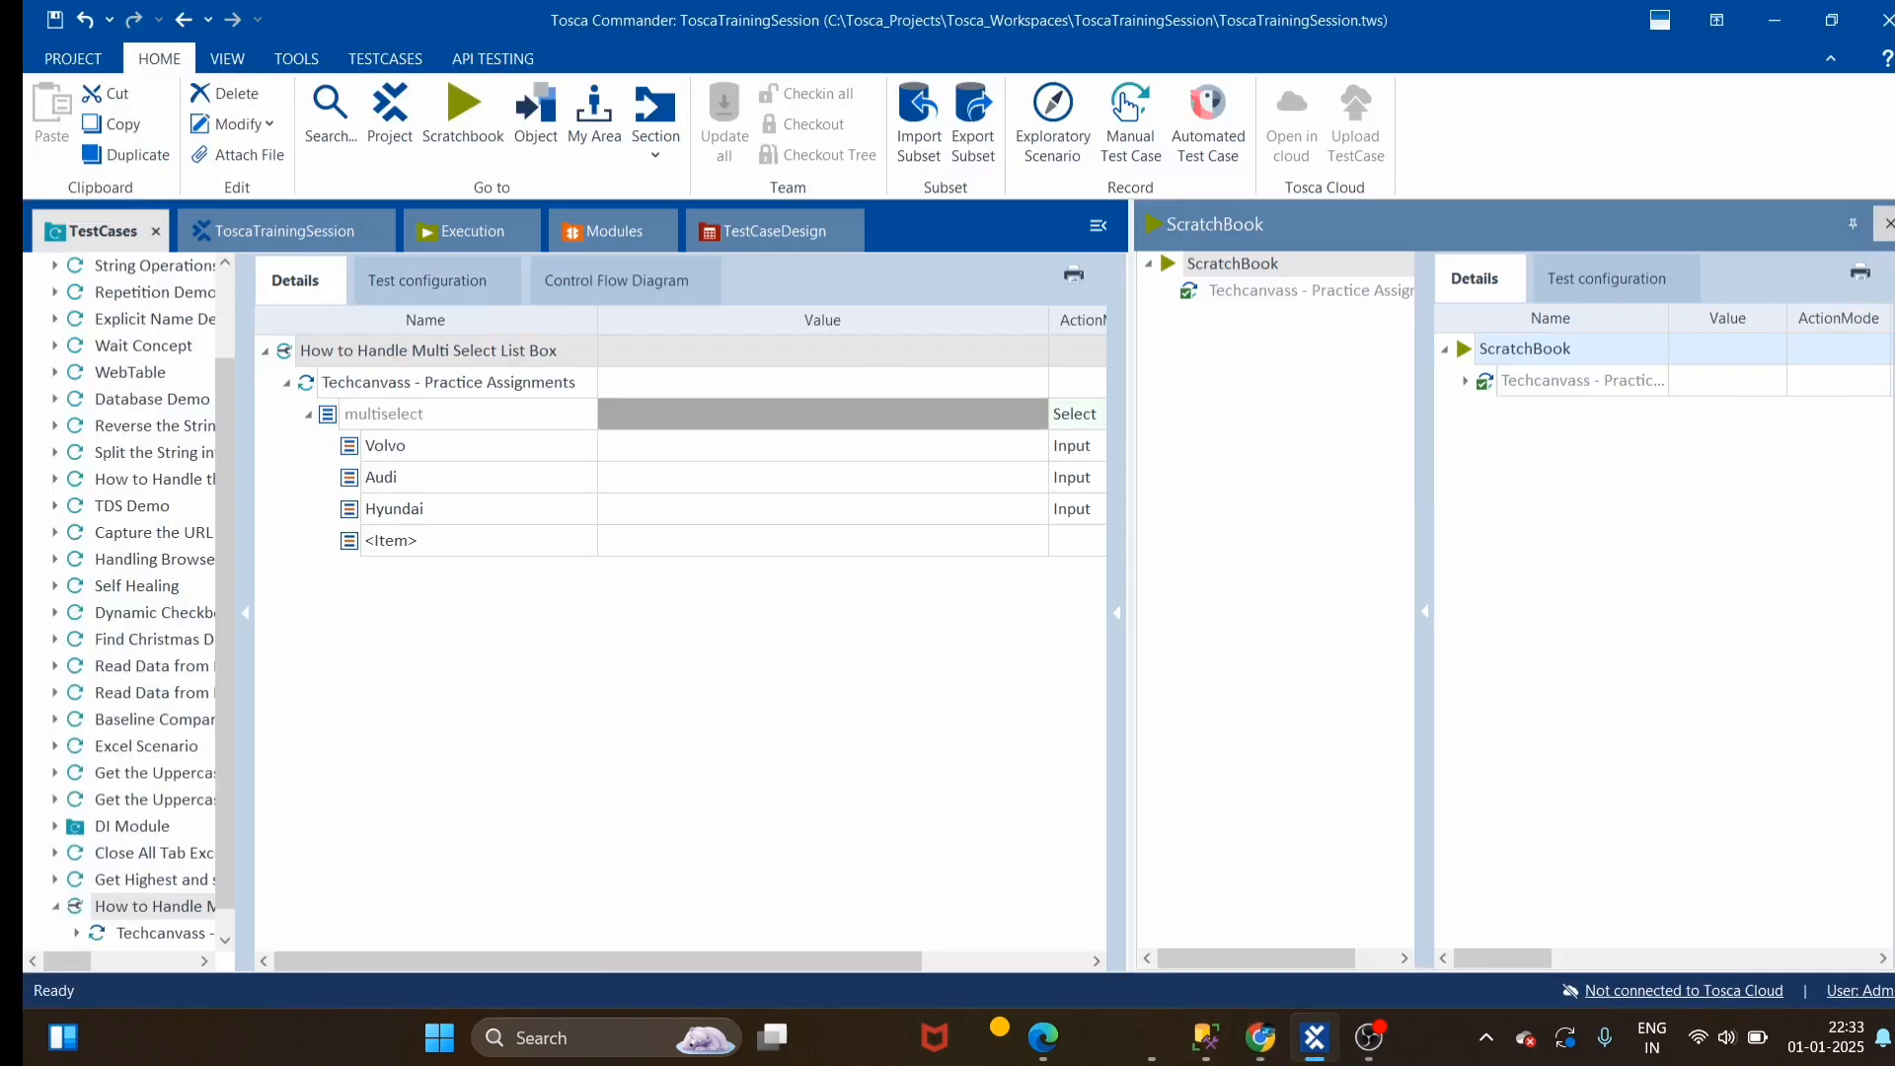
{"action": "left_click", "coordinate": [1887, 224]}
Run the test case again in ScratchBook, and check the selected cars on the practice page in Chrome
{"action": "right_click", "coordinate": [845, 447]}
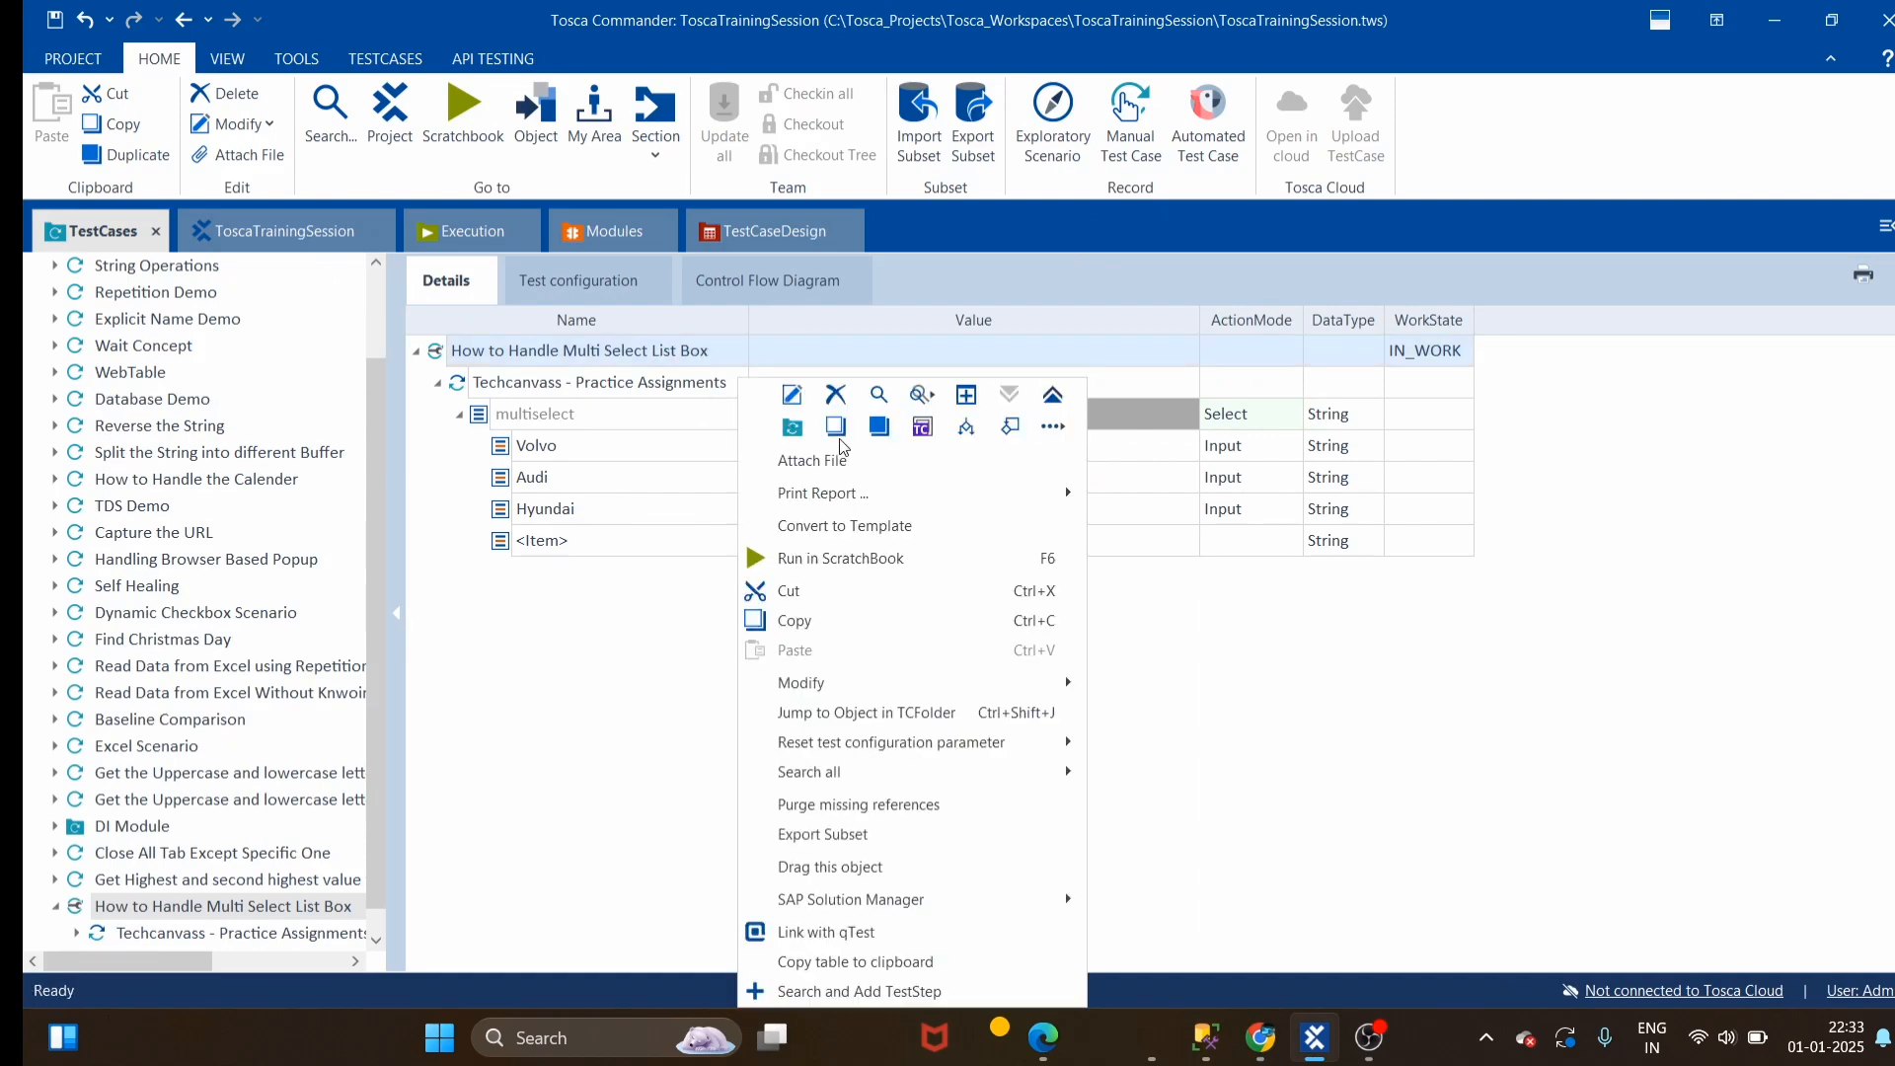
{"action": "left_click", "coordinate": [841, 558]}
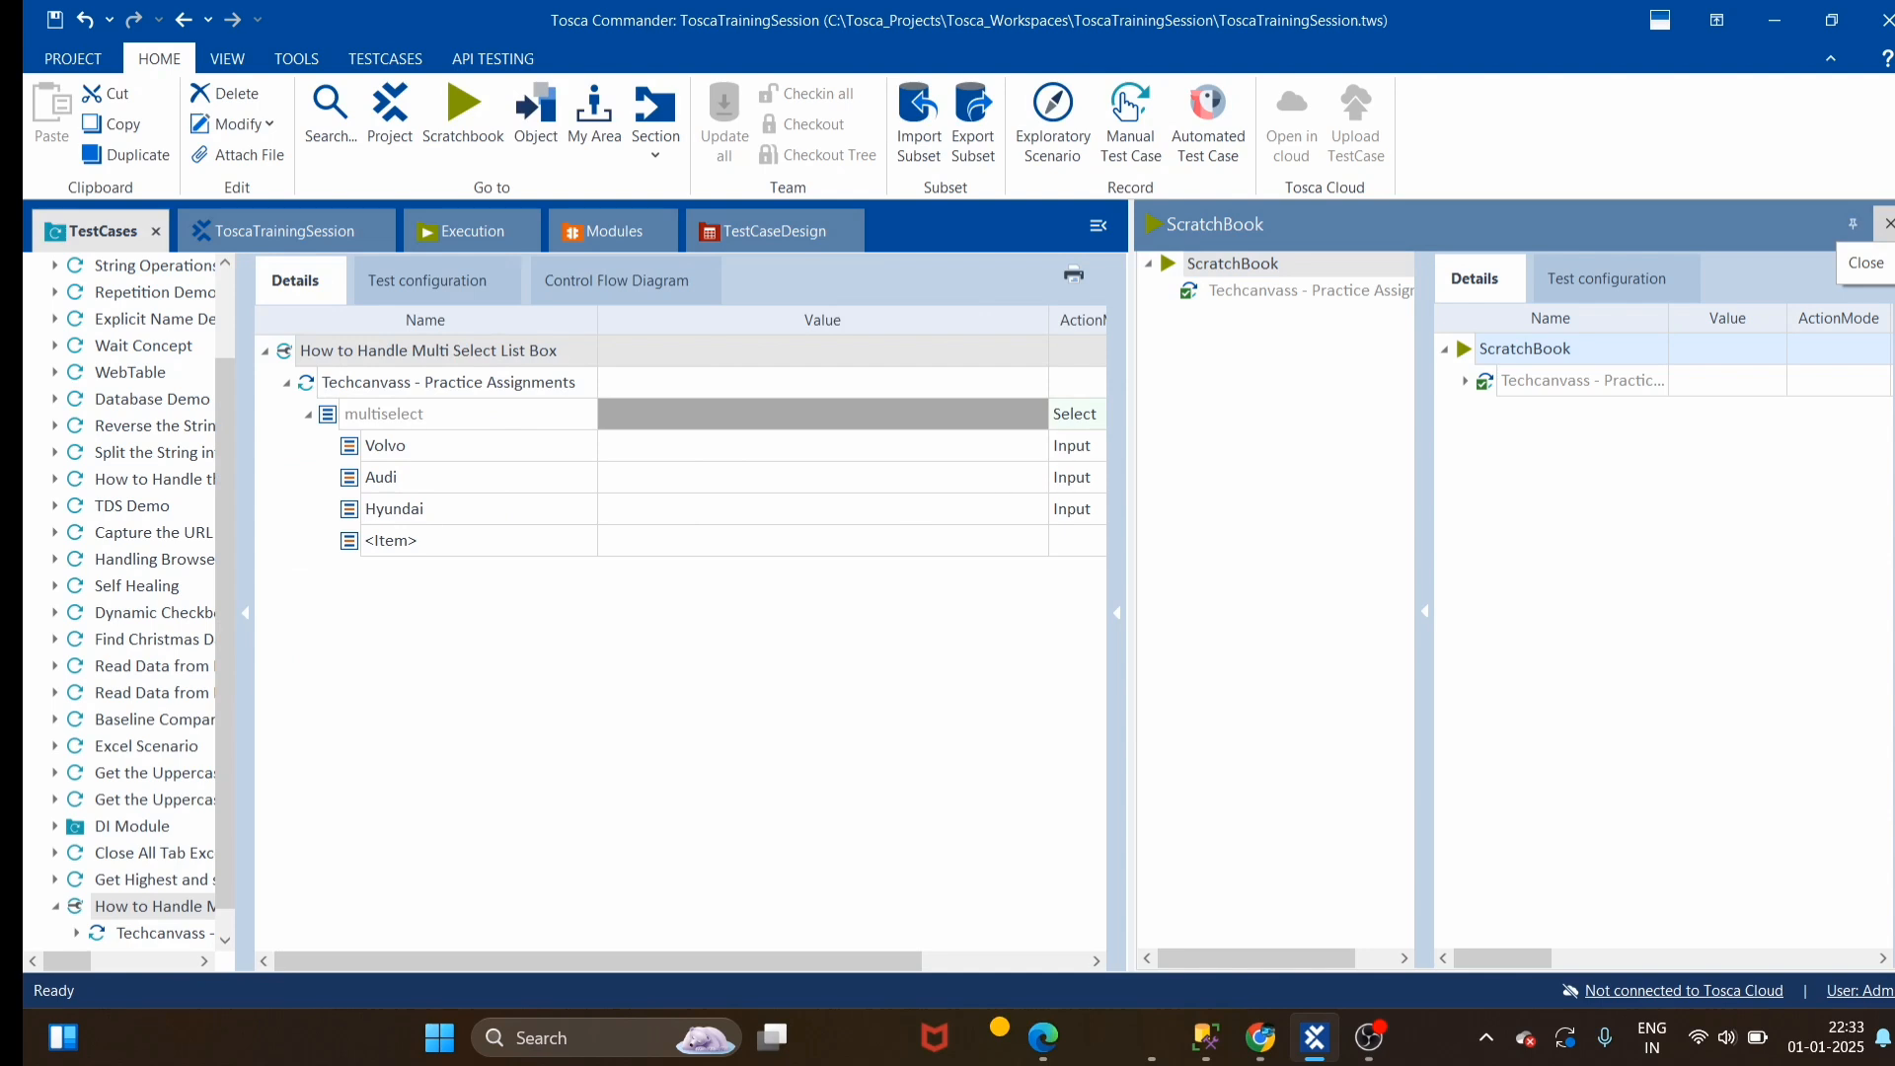
{"action": "left_click", "coordinate": [1886, 224]}
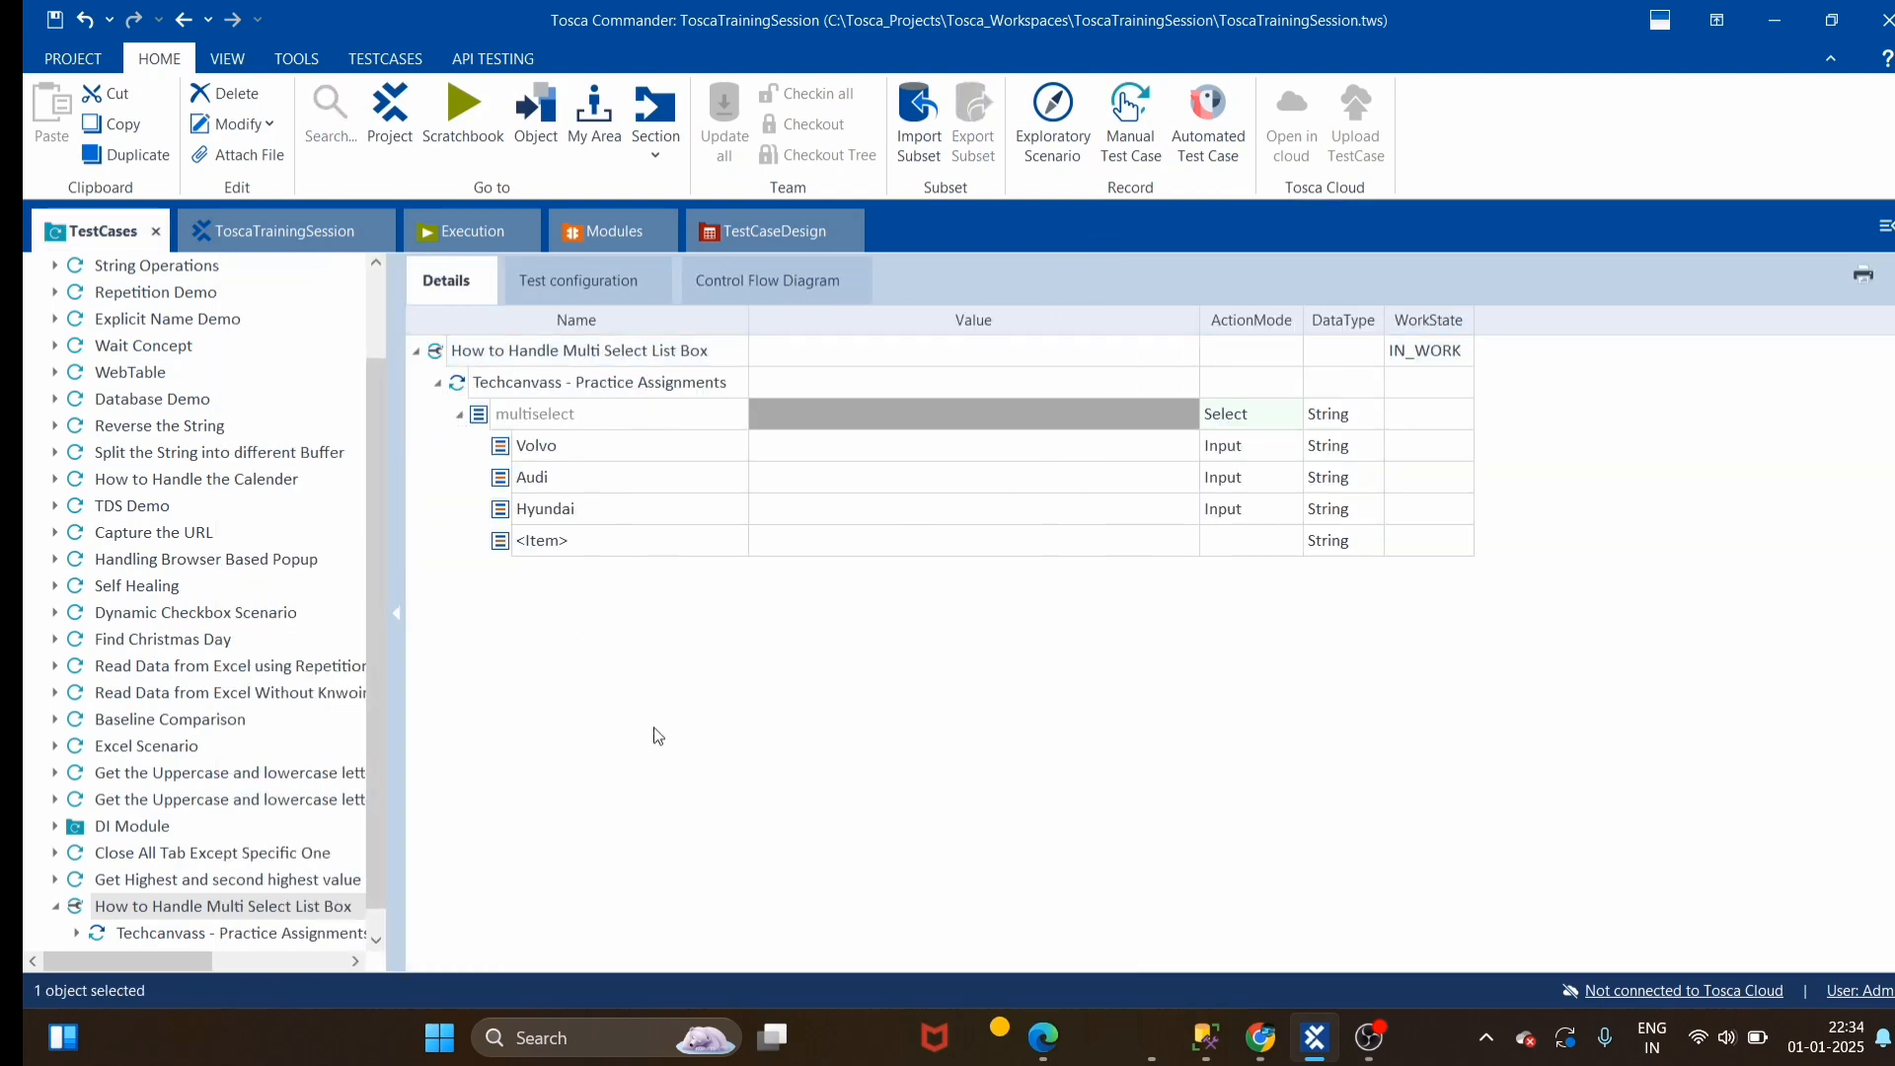
{"action": "left_click", "coordinate": [1220, 1040]}
{"action": "left_click", "coordinate": [1261, 1039]}
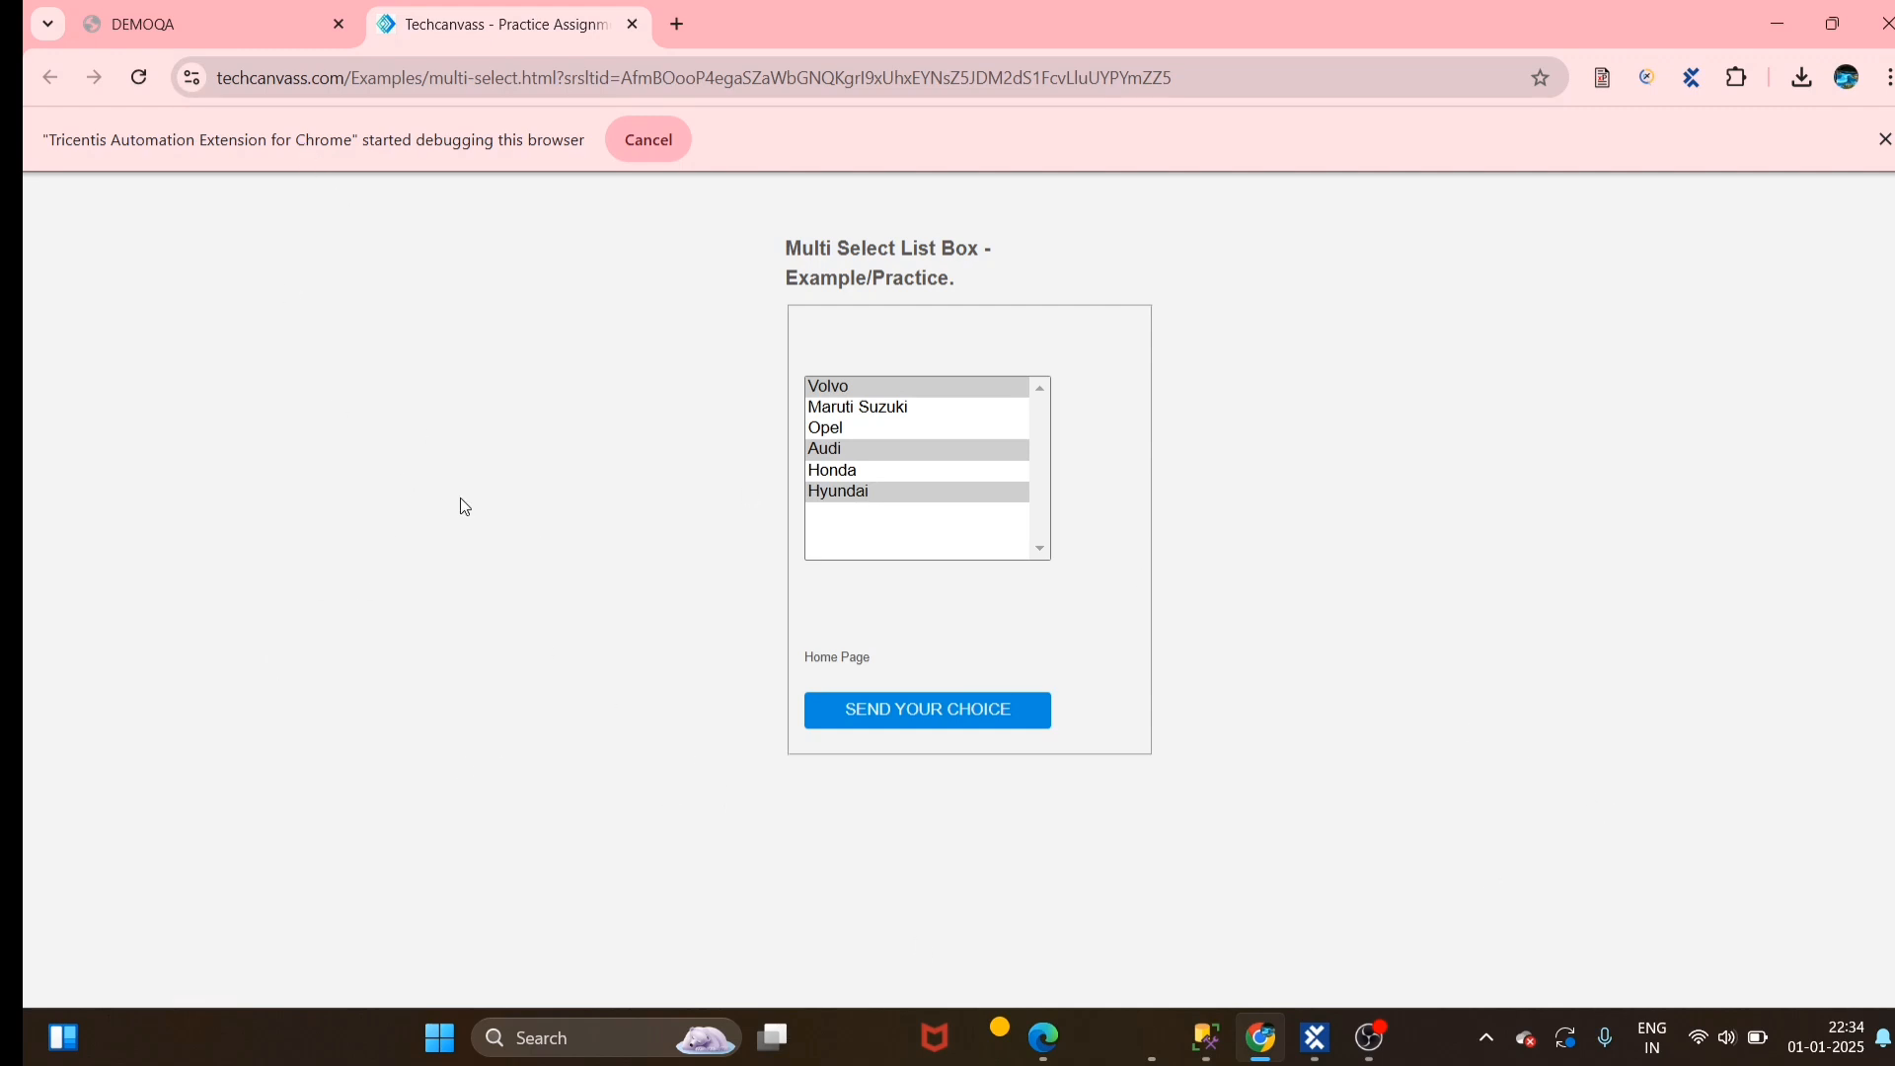
Close the Techcanvass page and reload the DEMOQA select menu page in Chrome, returning to Tosca Commander
{"action": "left_click", "coordinate": [632, 25]}
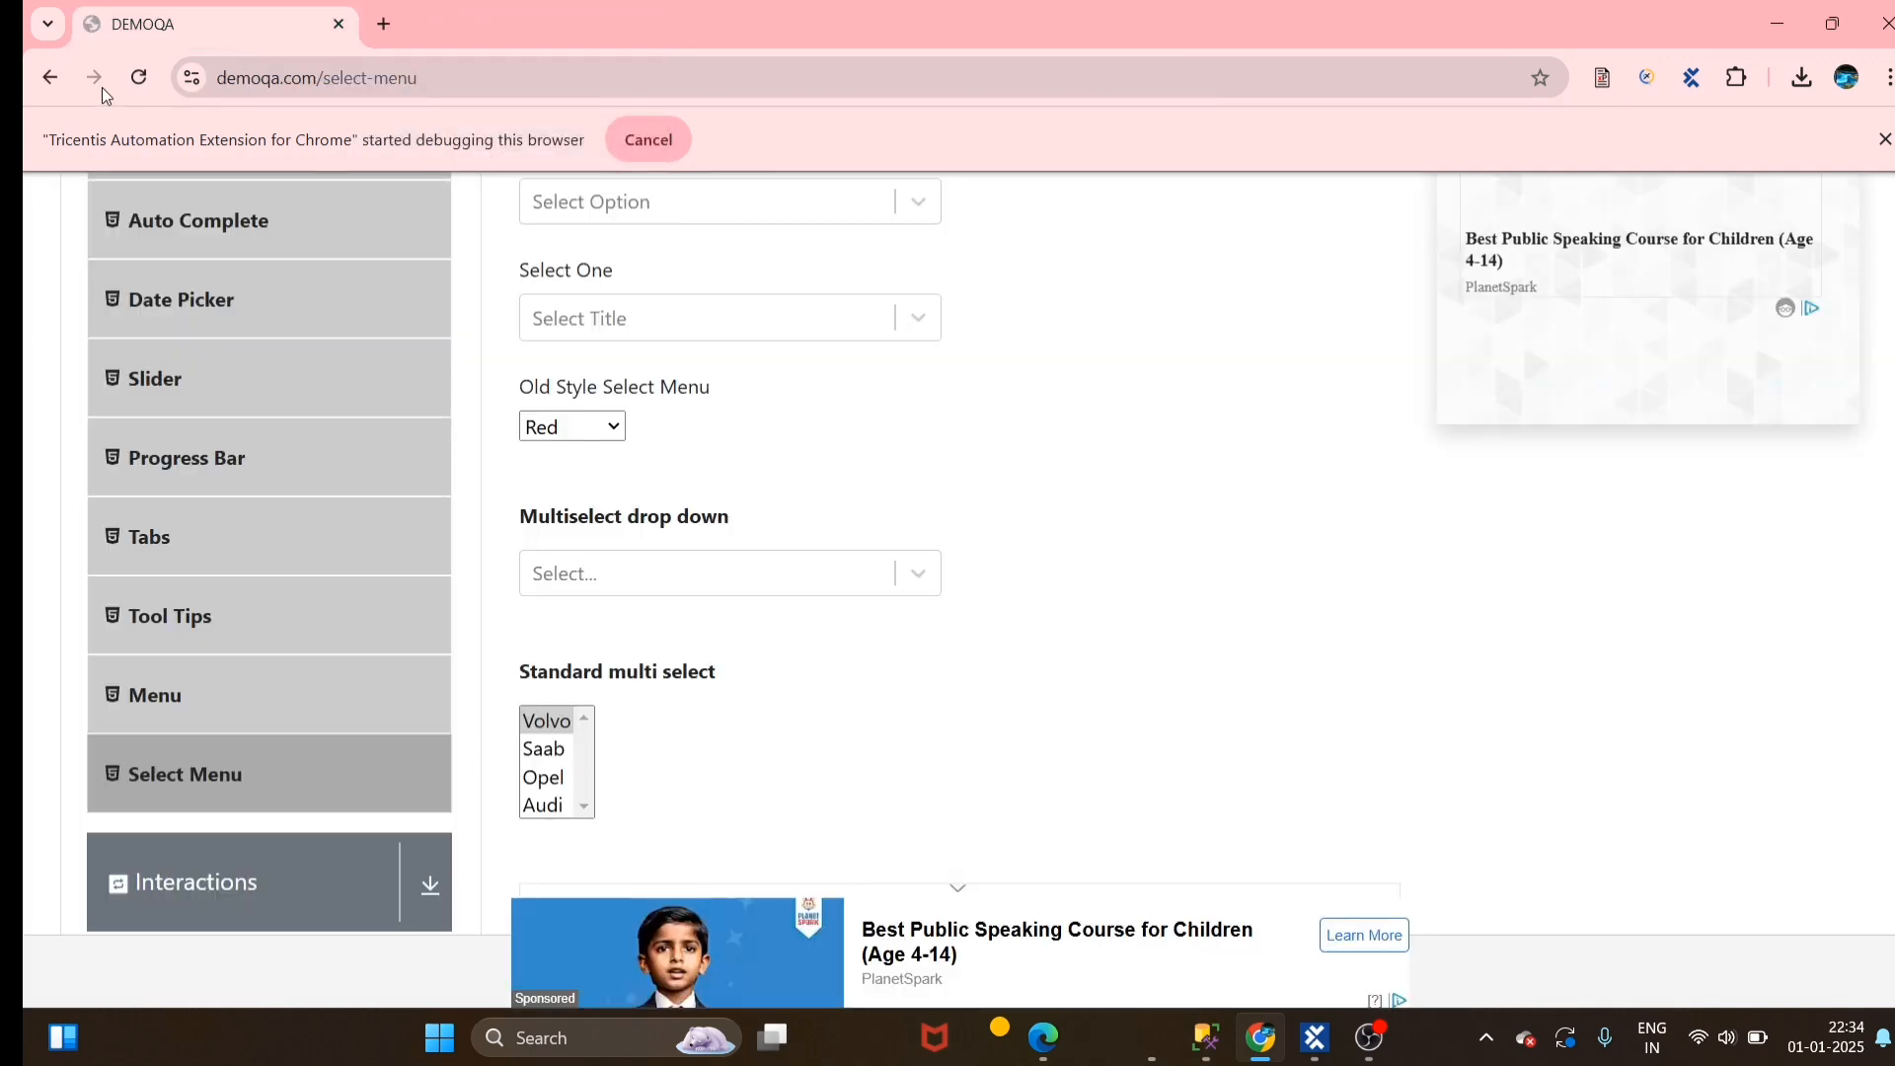
{"action": "left_click", "coordinate": [139, 77]}
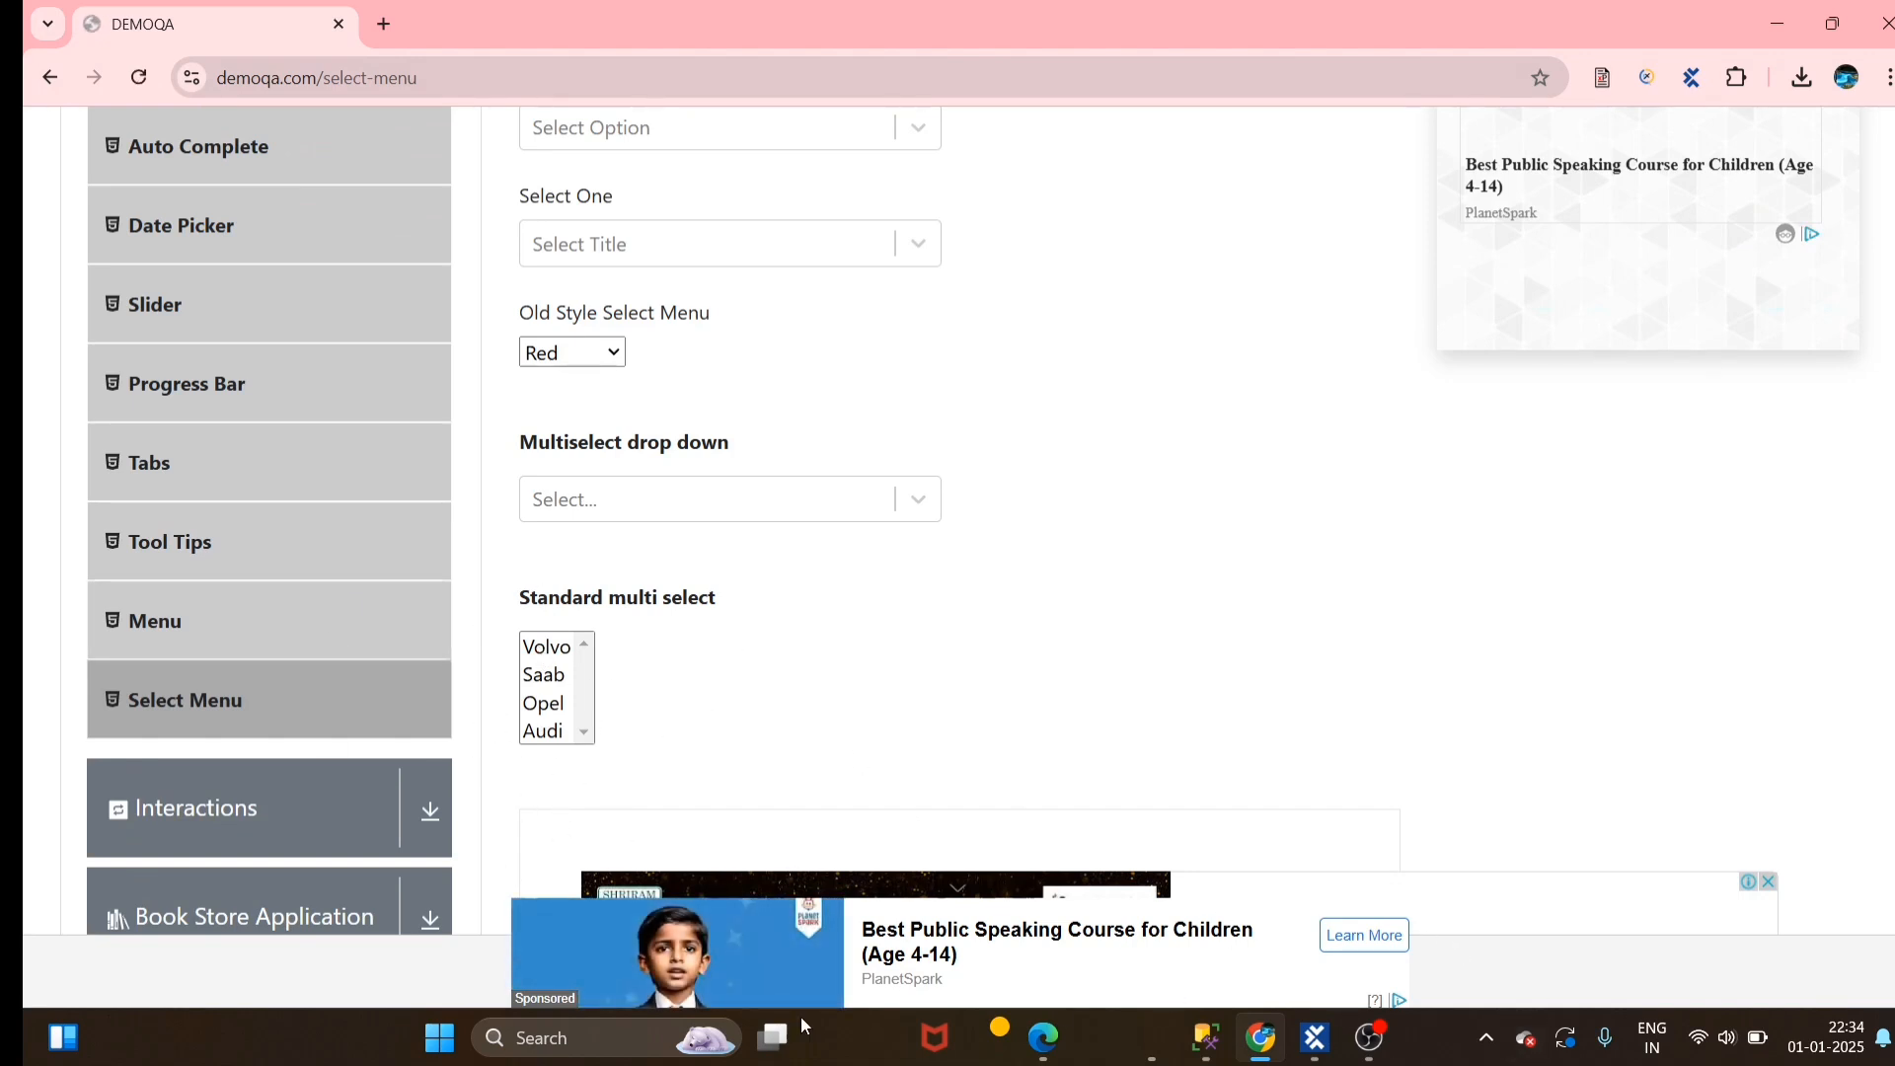
{"action": "left_click", "coordinate": [1315, 1037]}
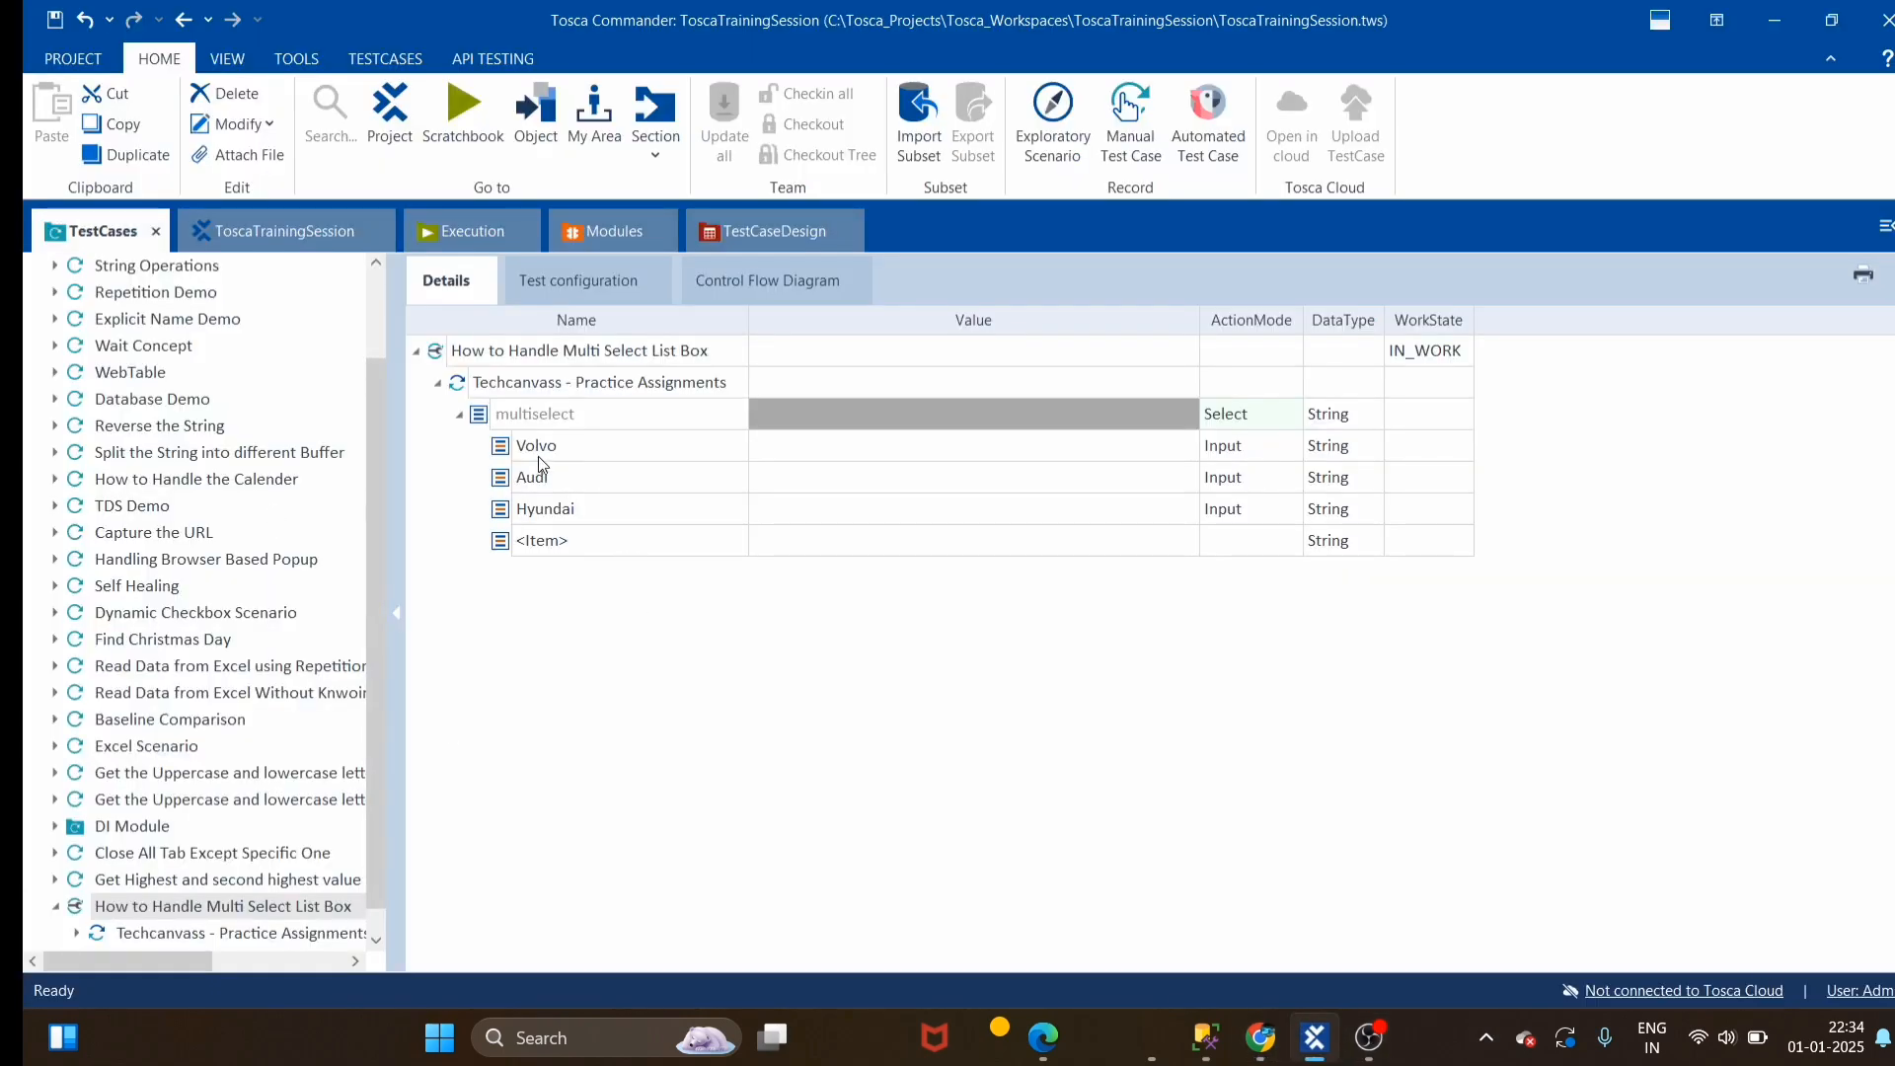
Start an application scan from the Modules folder and scan the DEMOQA - Google Chrome window
{"action": "left_click", "coordinate": [620, 233]}
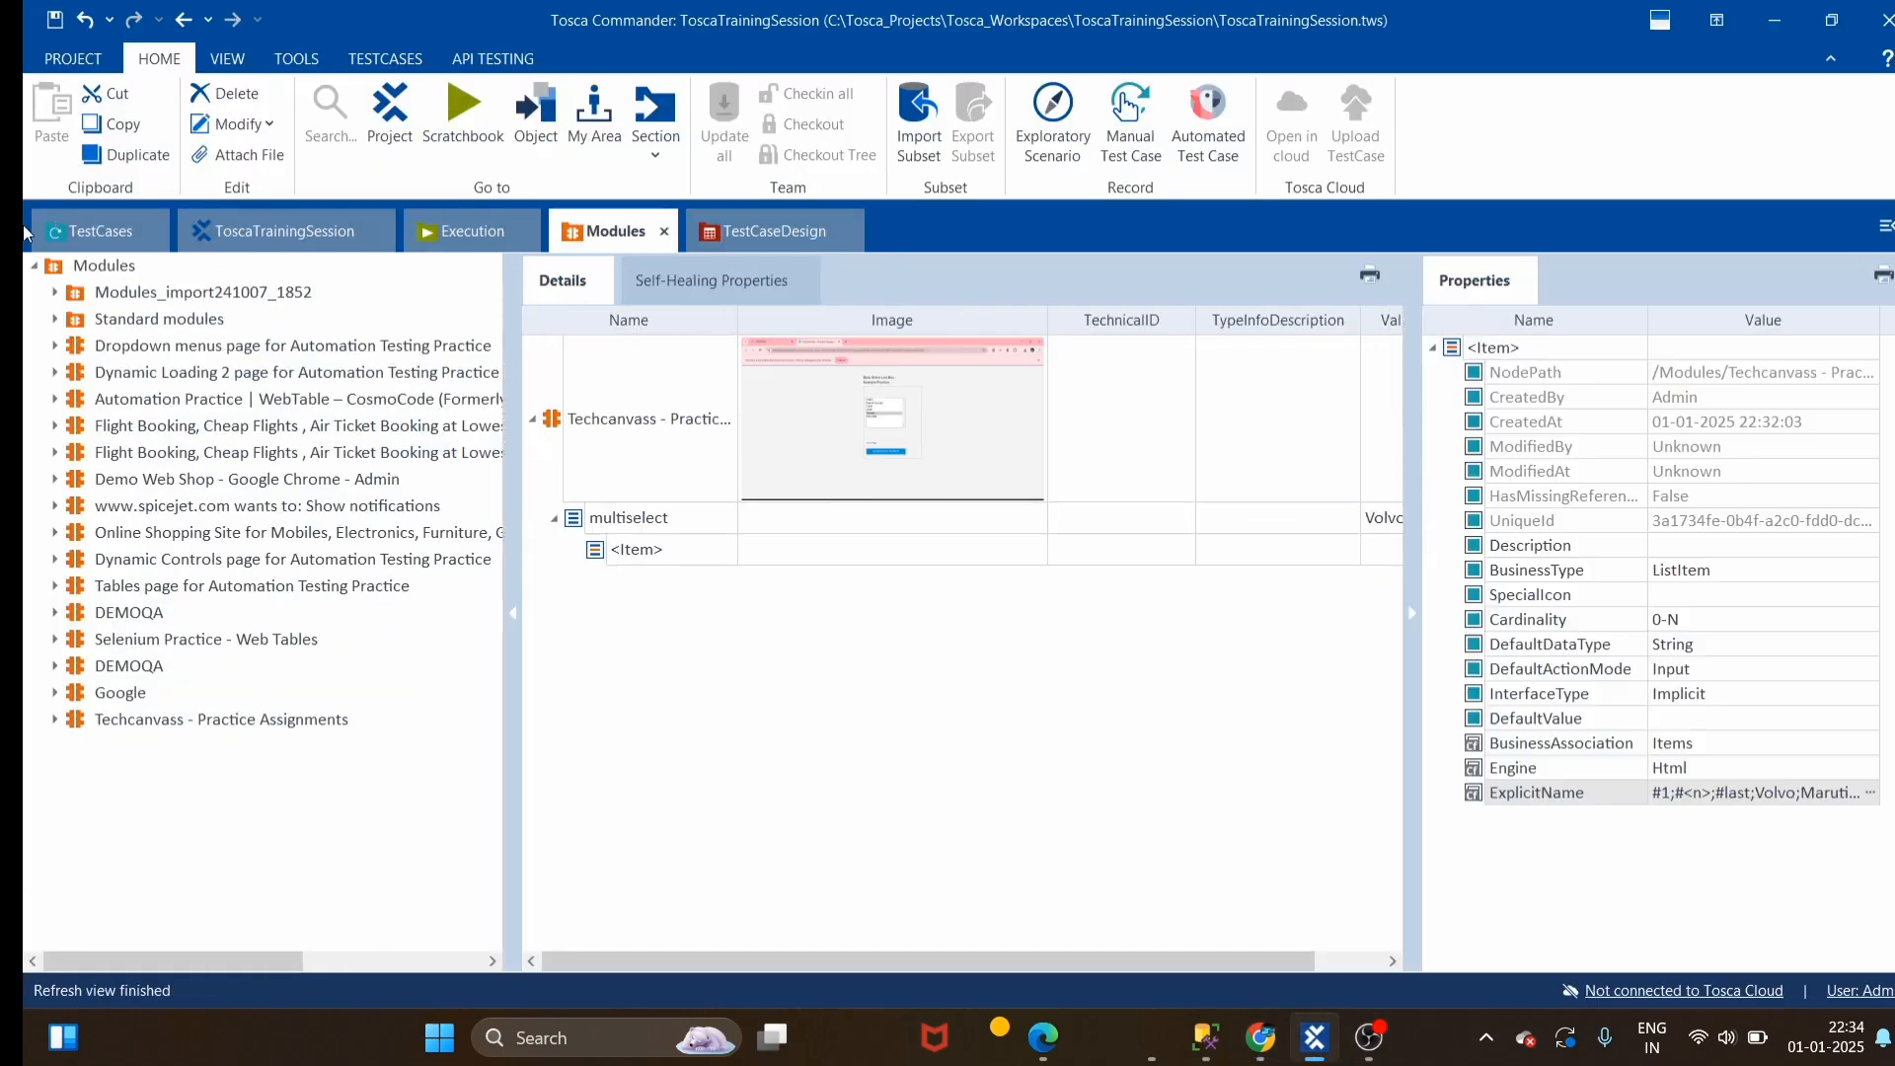
{"action": "right_click", "coordinate": [104, 269]}
{"action": "mouse_move", "coordinate": [425, 391]}
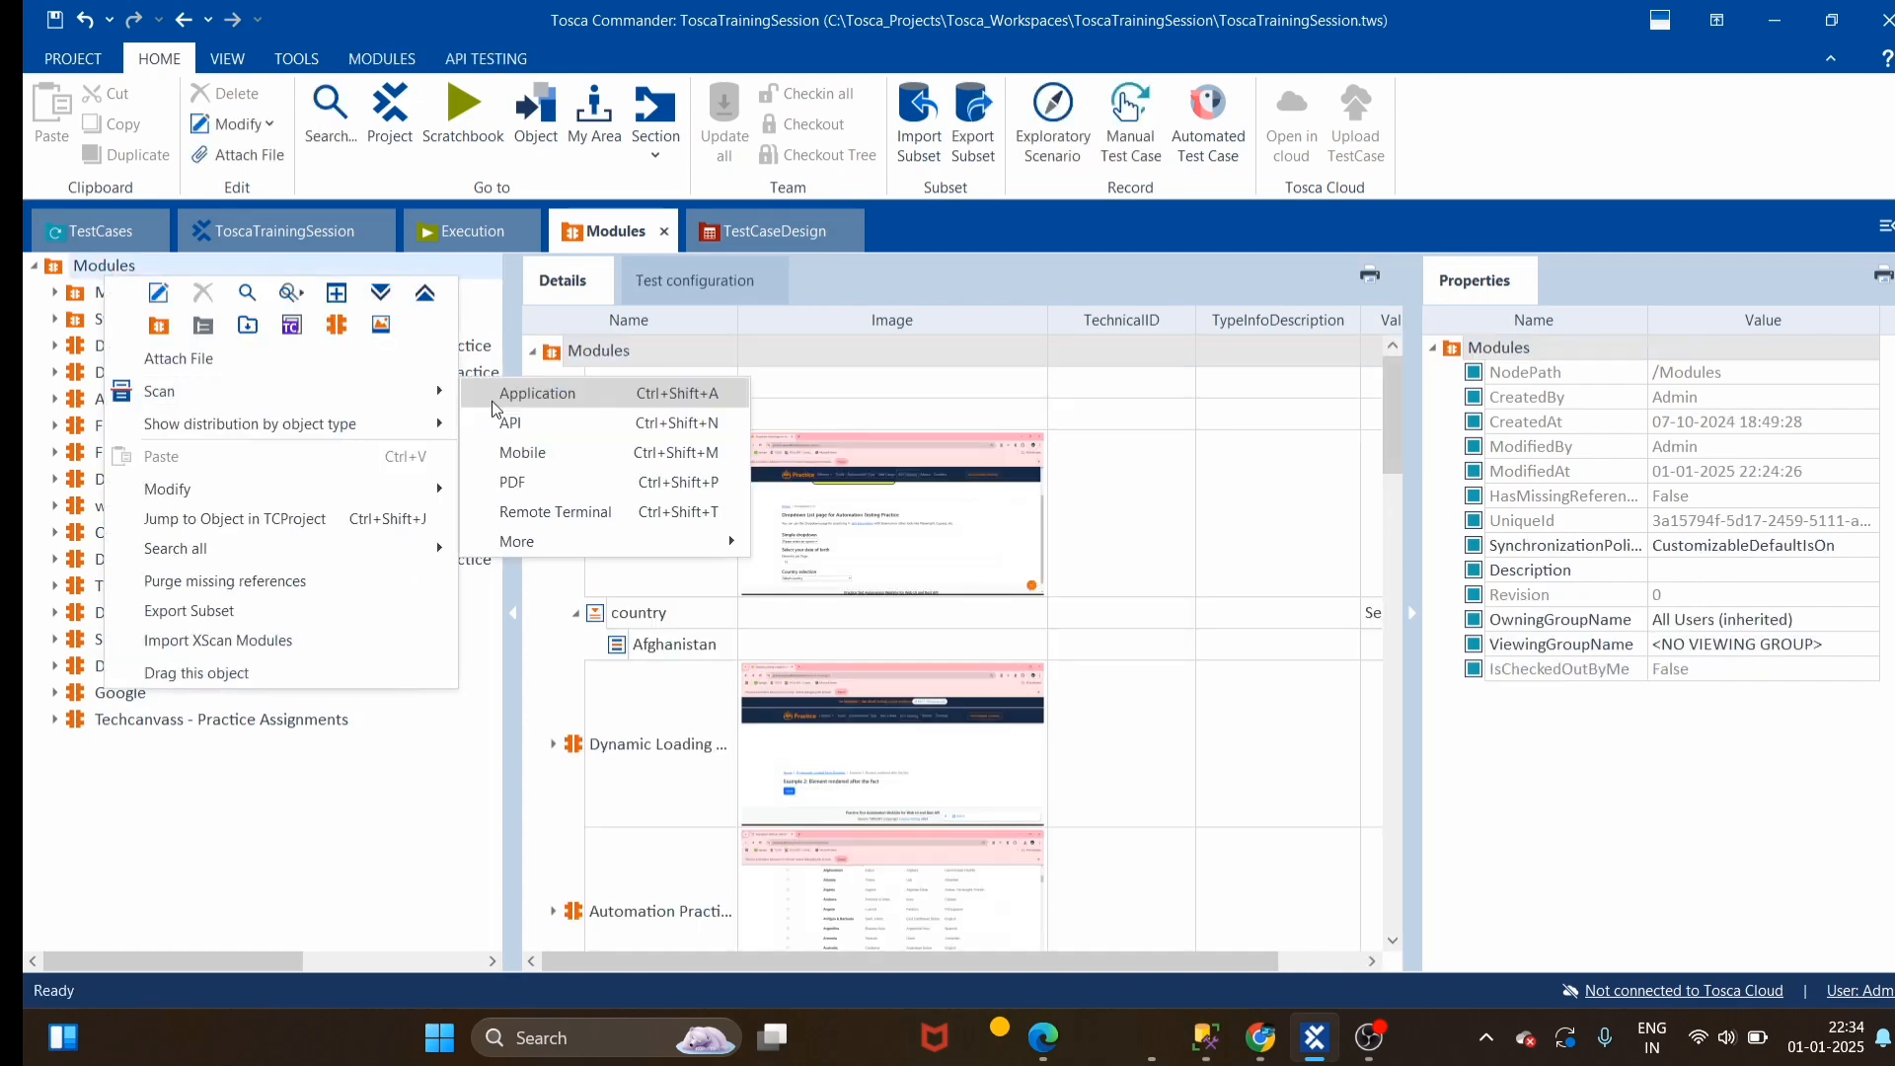
{"action": "left_click", "coordinate": [545, 393]}
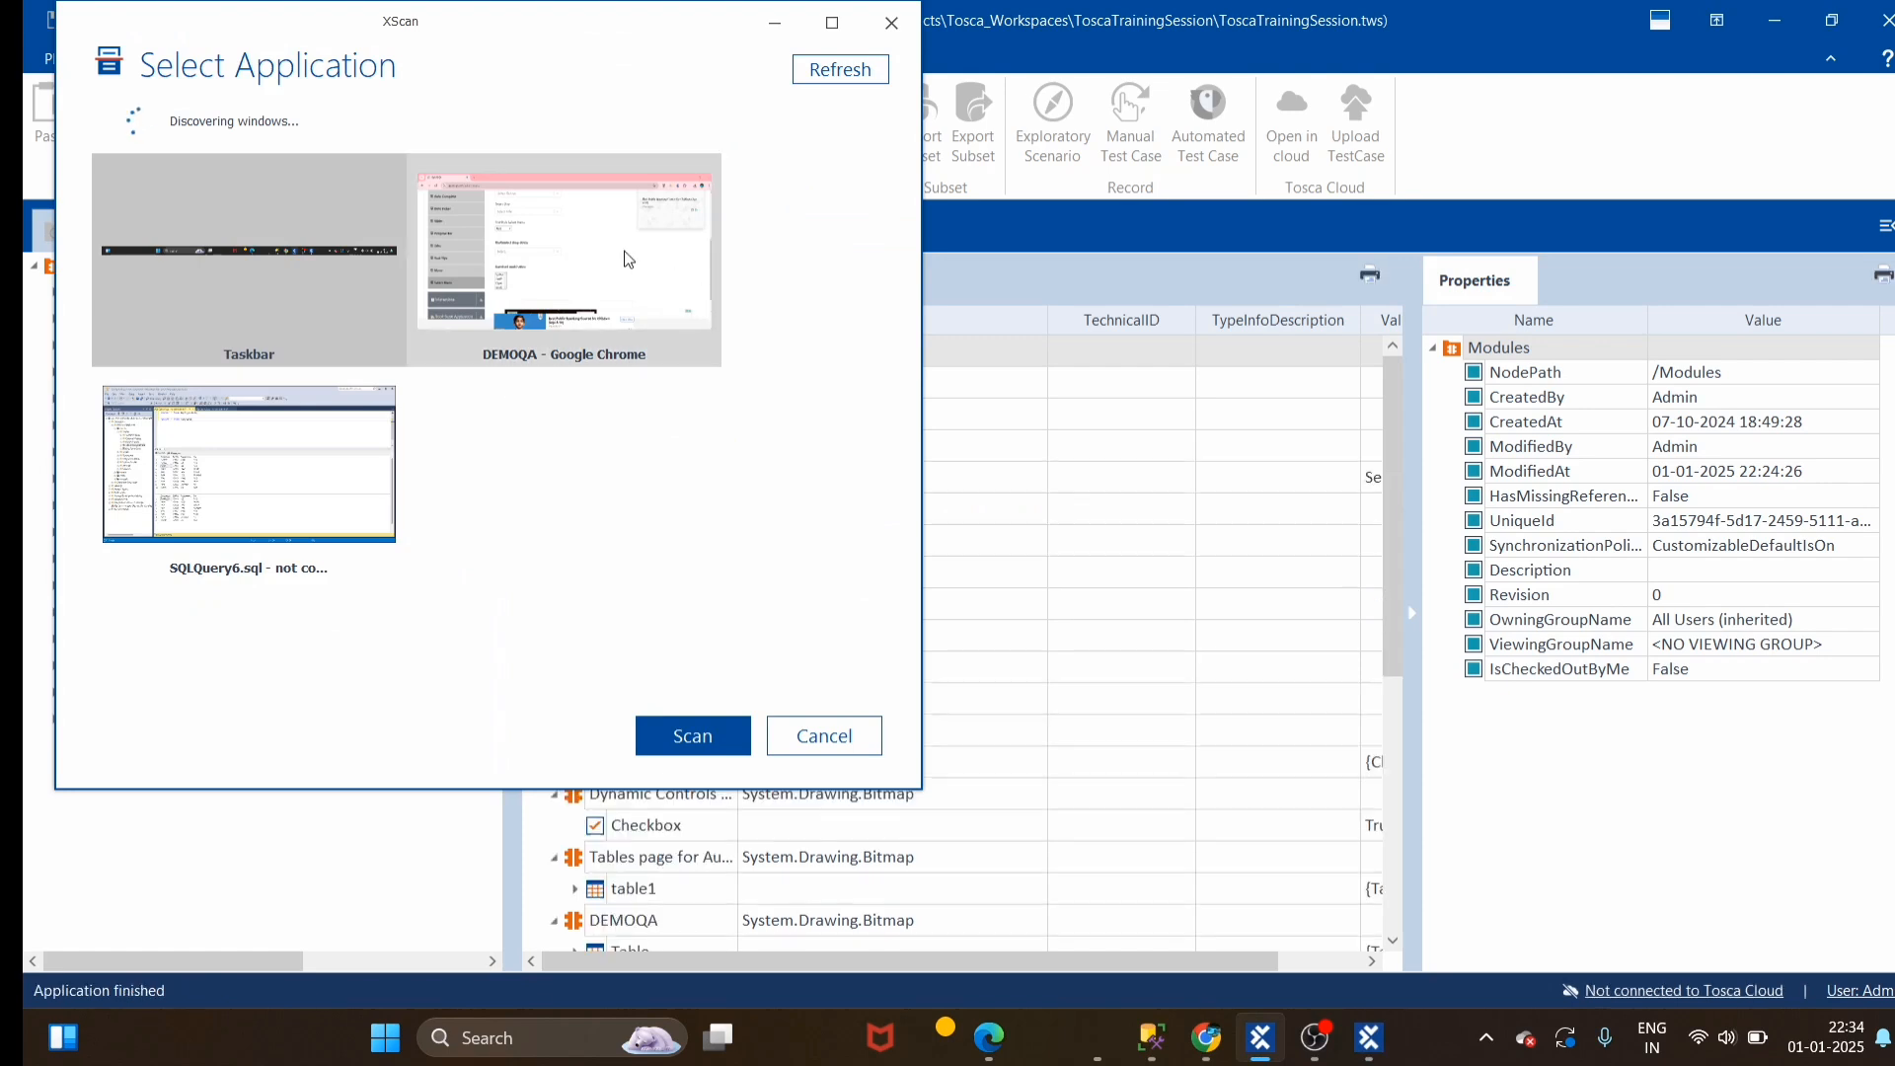
{"action": "double_click", "coordinate": [626, 254]}
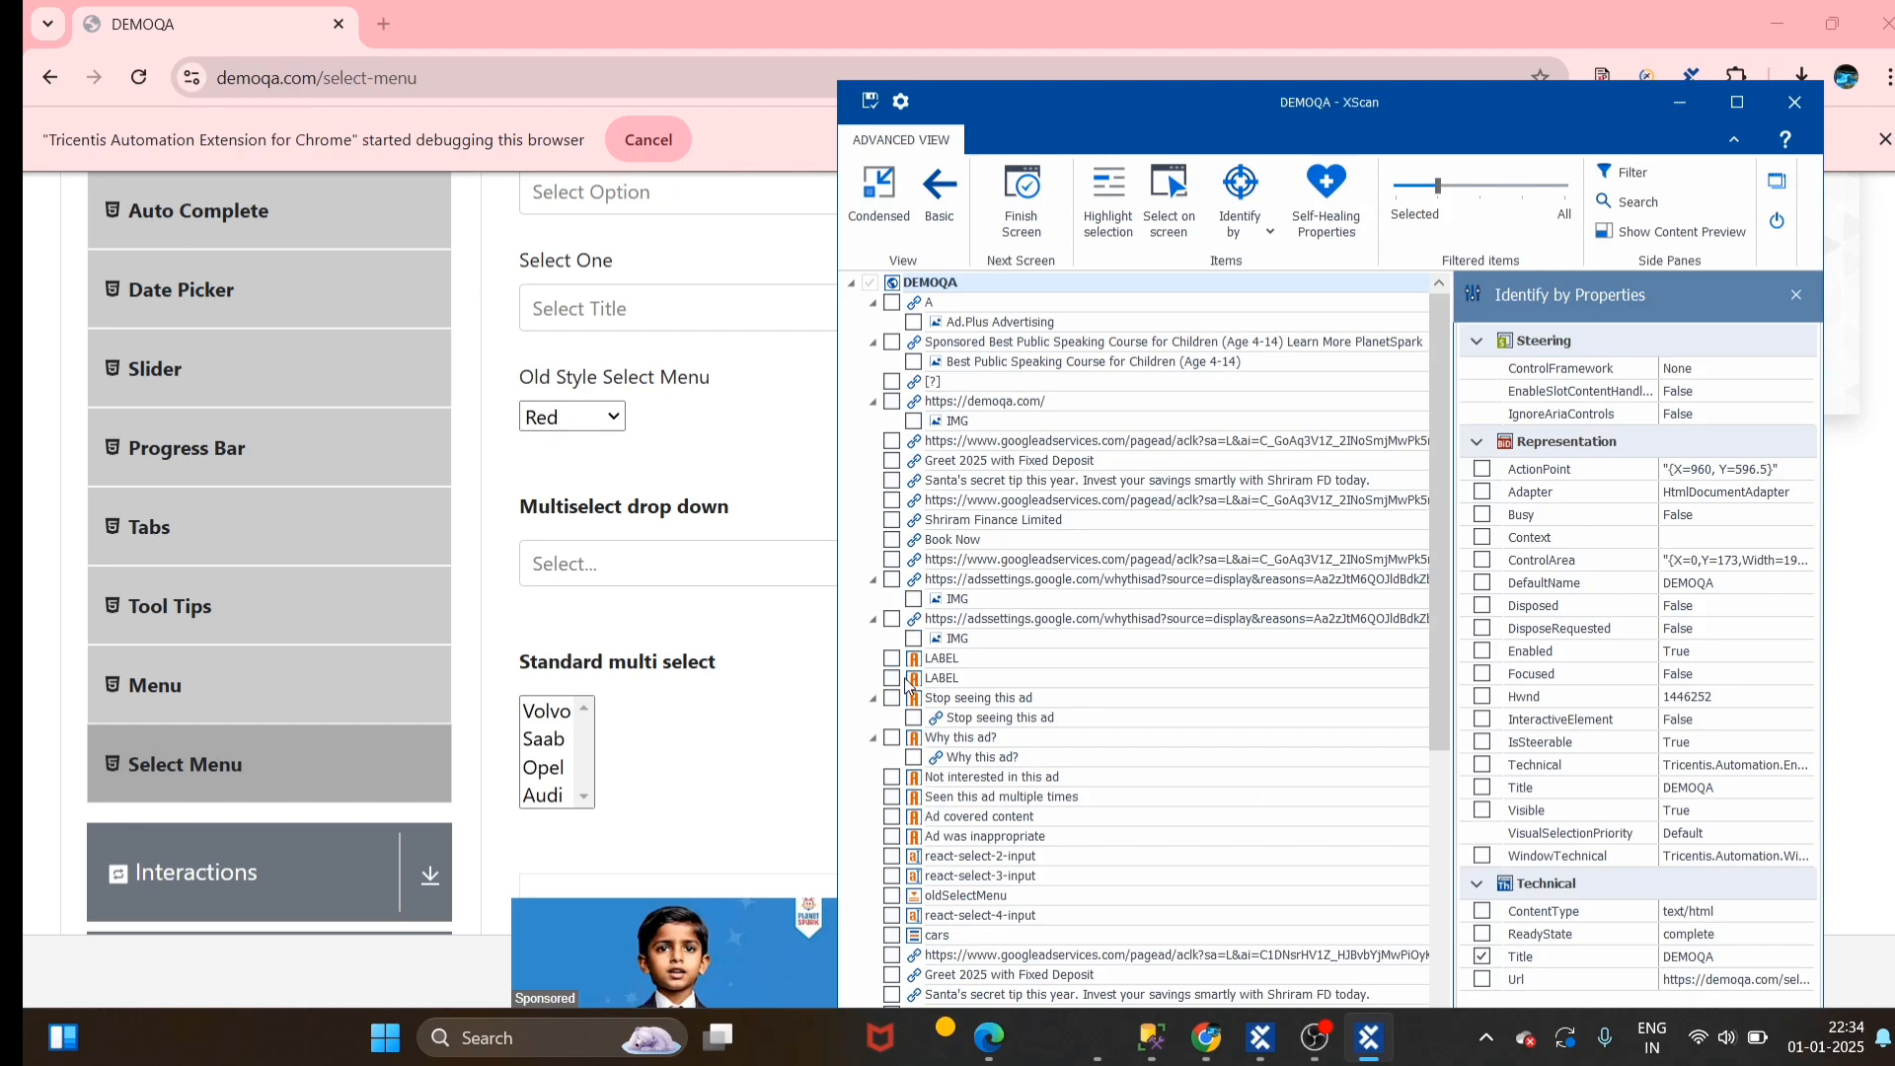
Pick the Standard multi select list box (cars) from the DEMOQA page in XScan, show all scanned items, and save the module
{"action": "left_click", "coordinate": [1174, 199]}
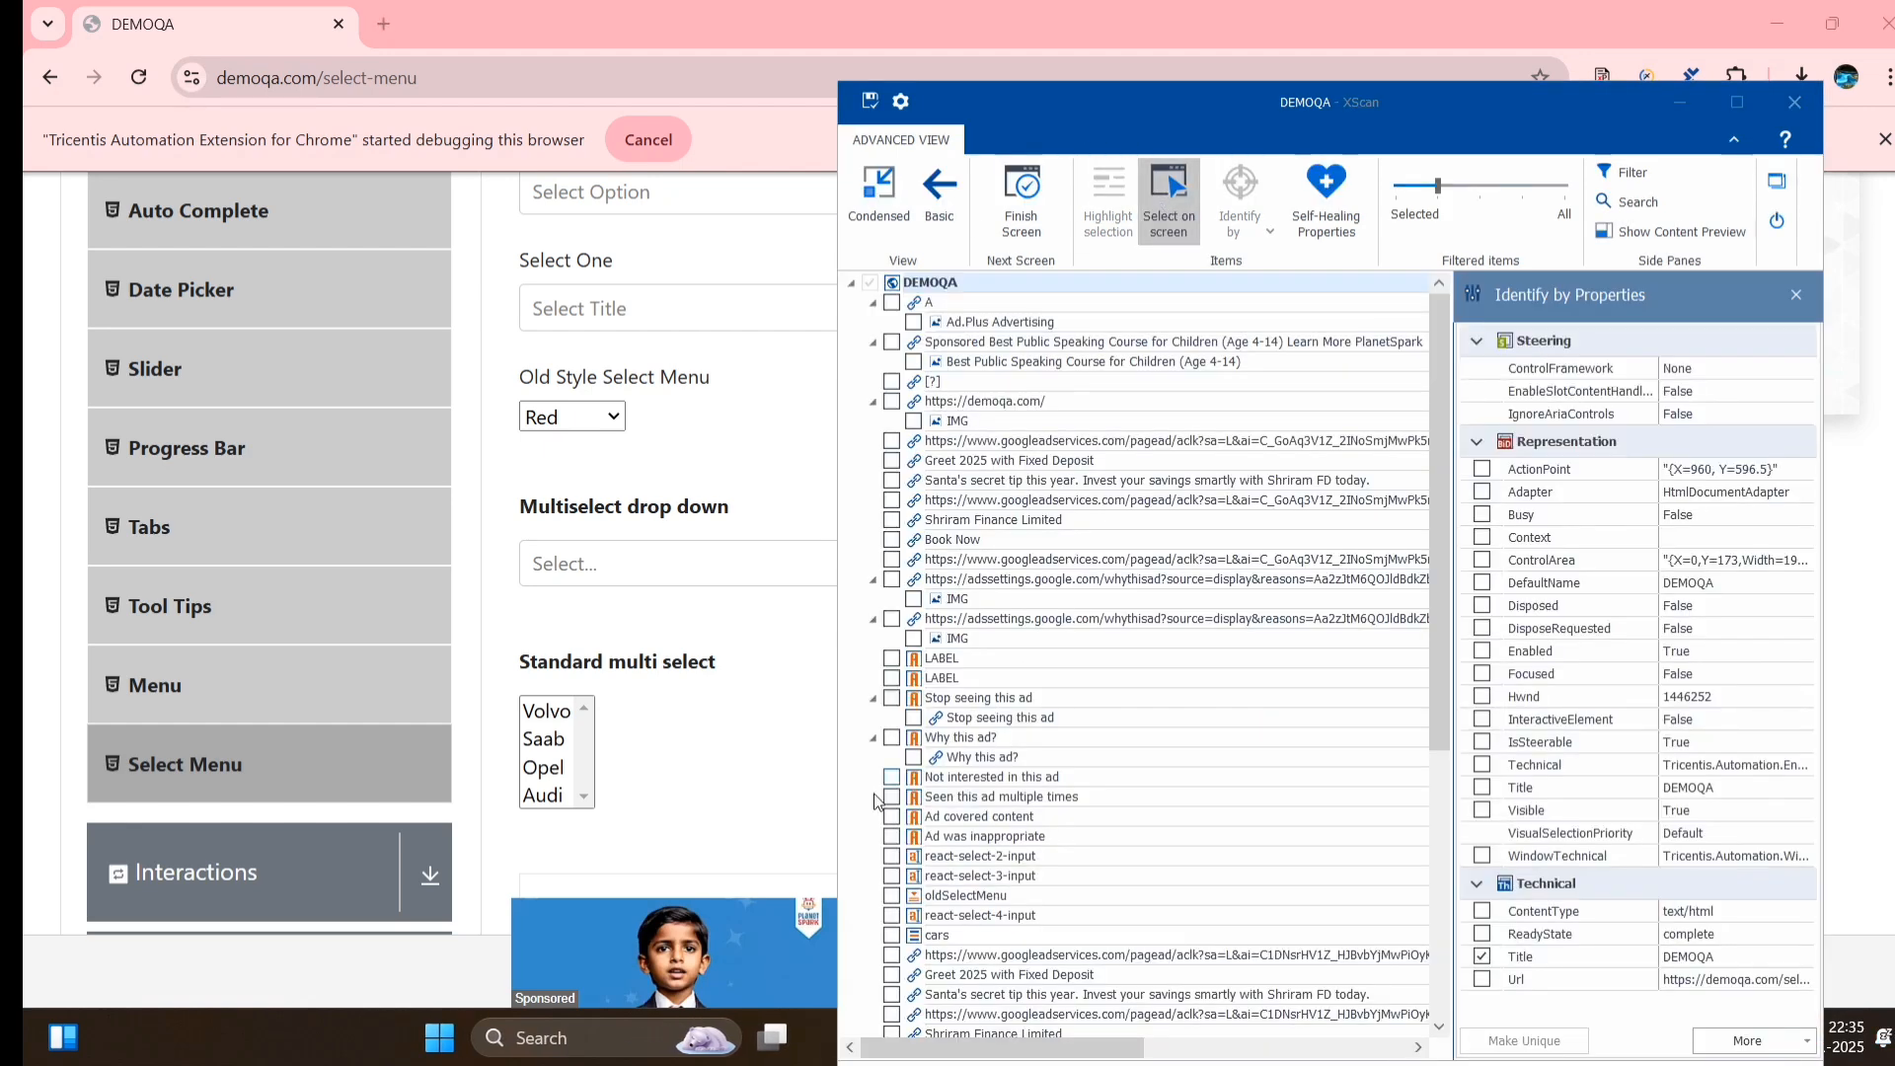
{"action": "left_click", "coordinate": [558, 752]}
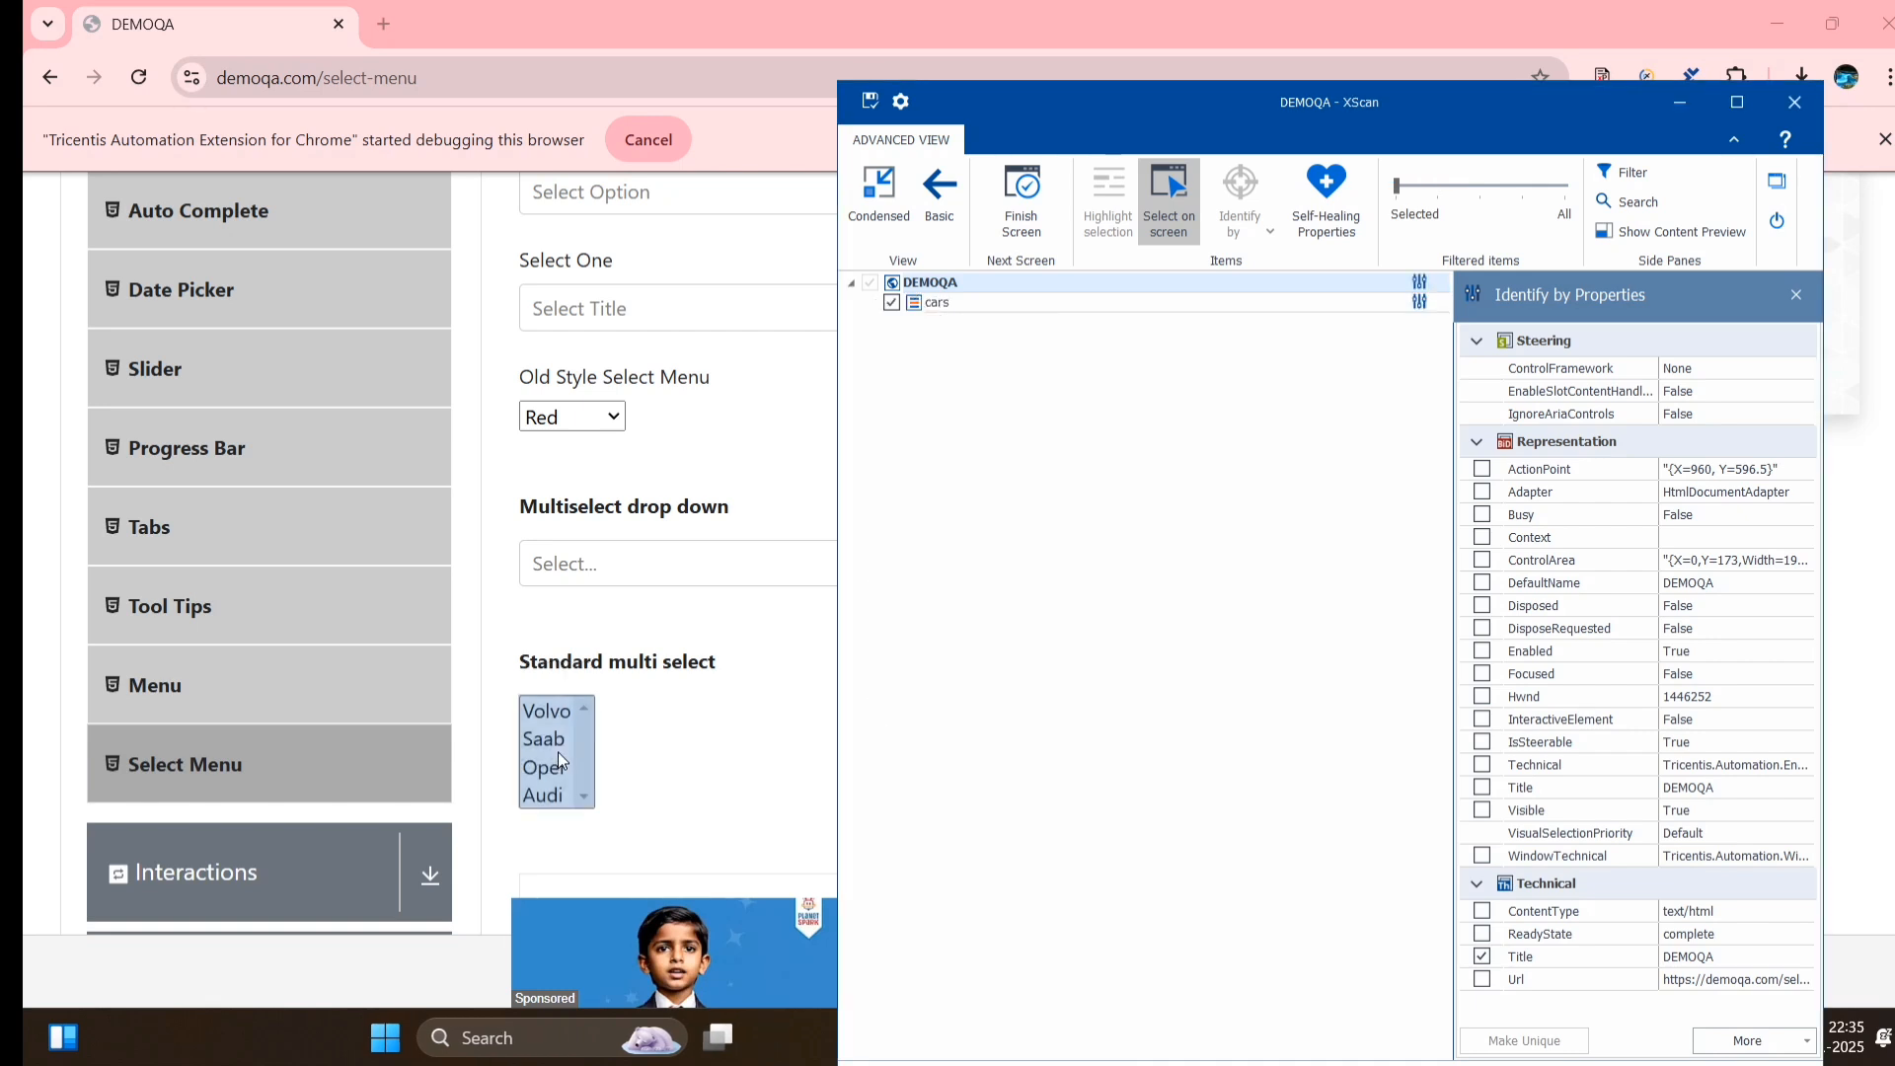
{"action": "left_click", "coordinate": [1172, 203]}
{"action": "left_click", "coordinate": [977, 302]}
{"action": "left_click_drag", "start_coordinate": [1398, 186], "coordinate": [1569, 193]}
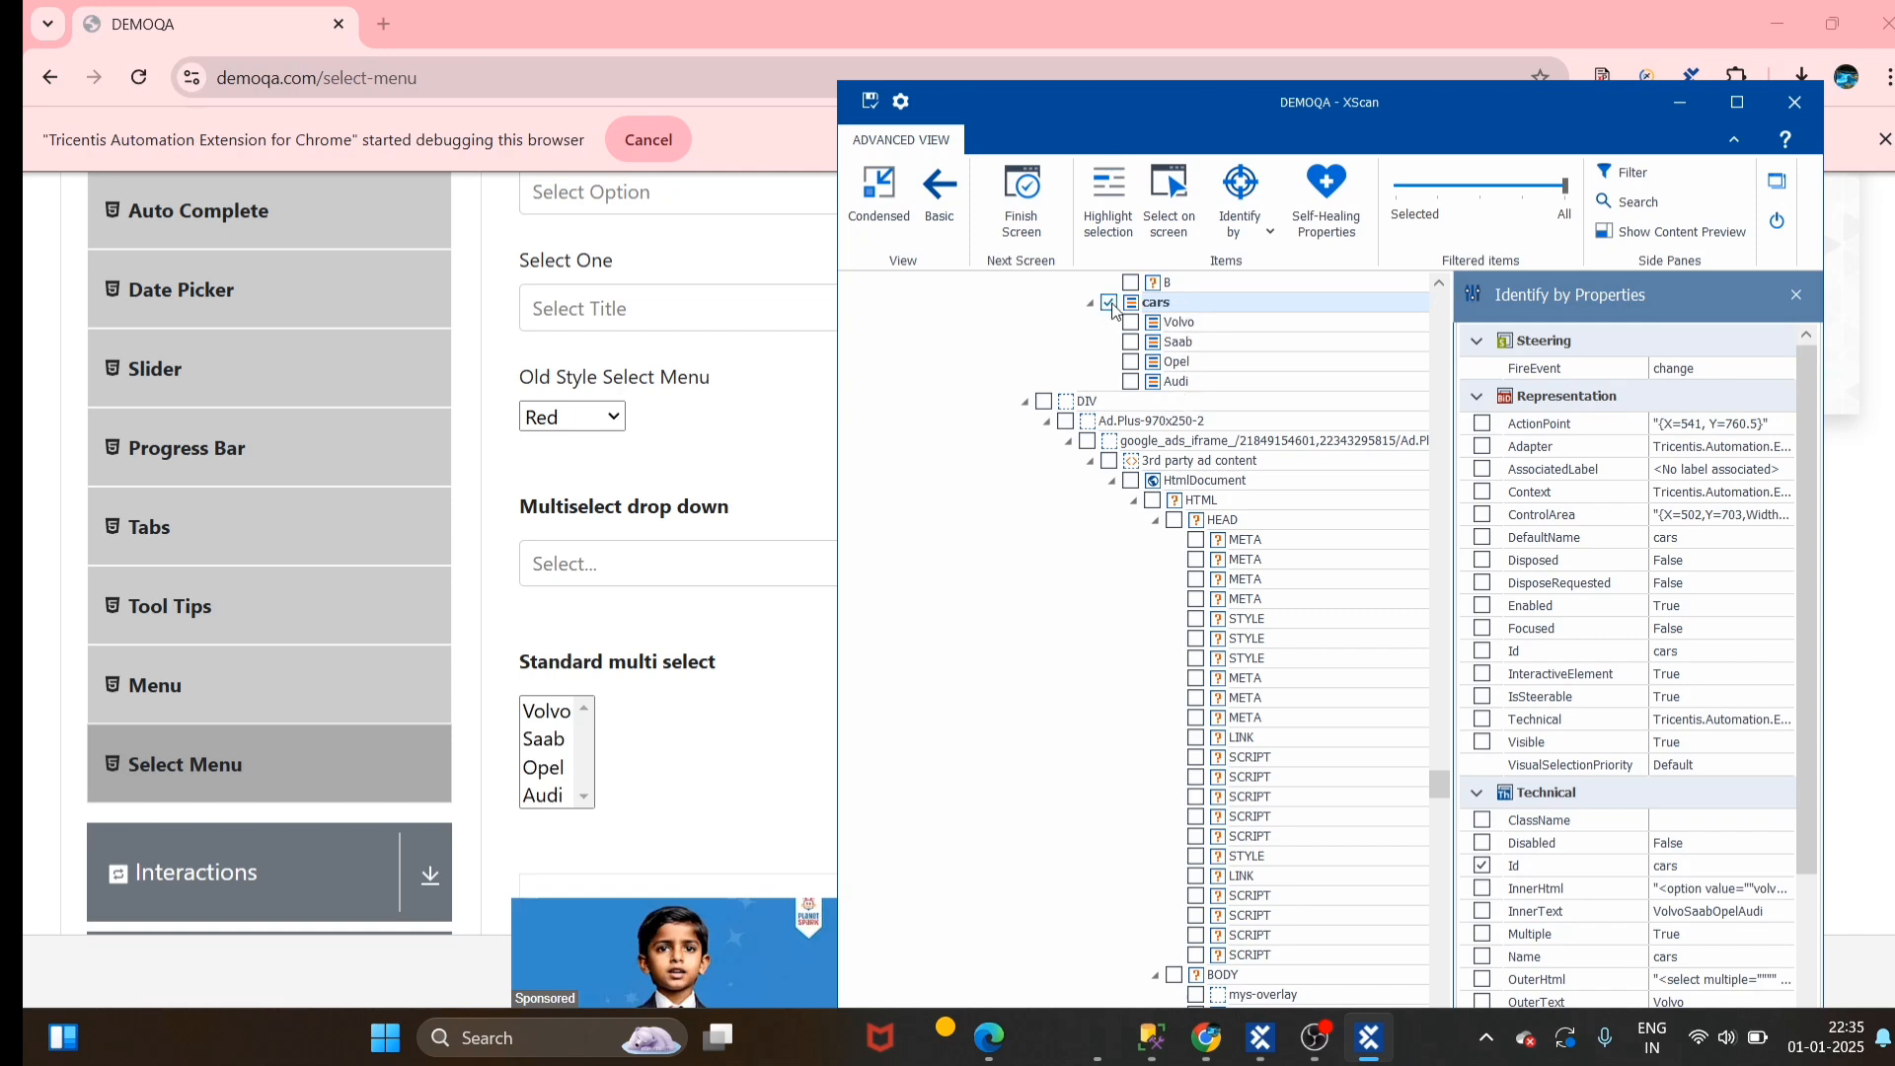
{"action": "left_click", "coordinate": [870, 101]}
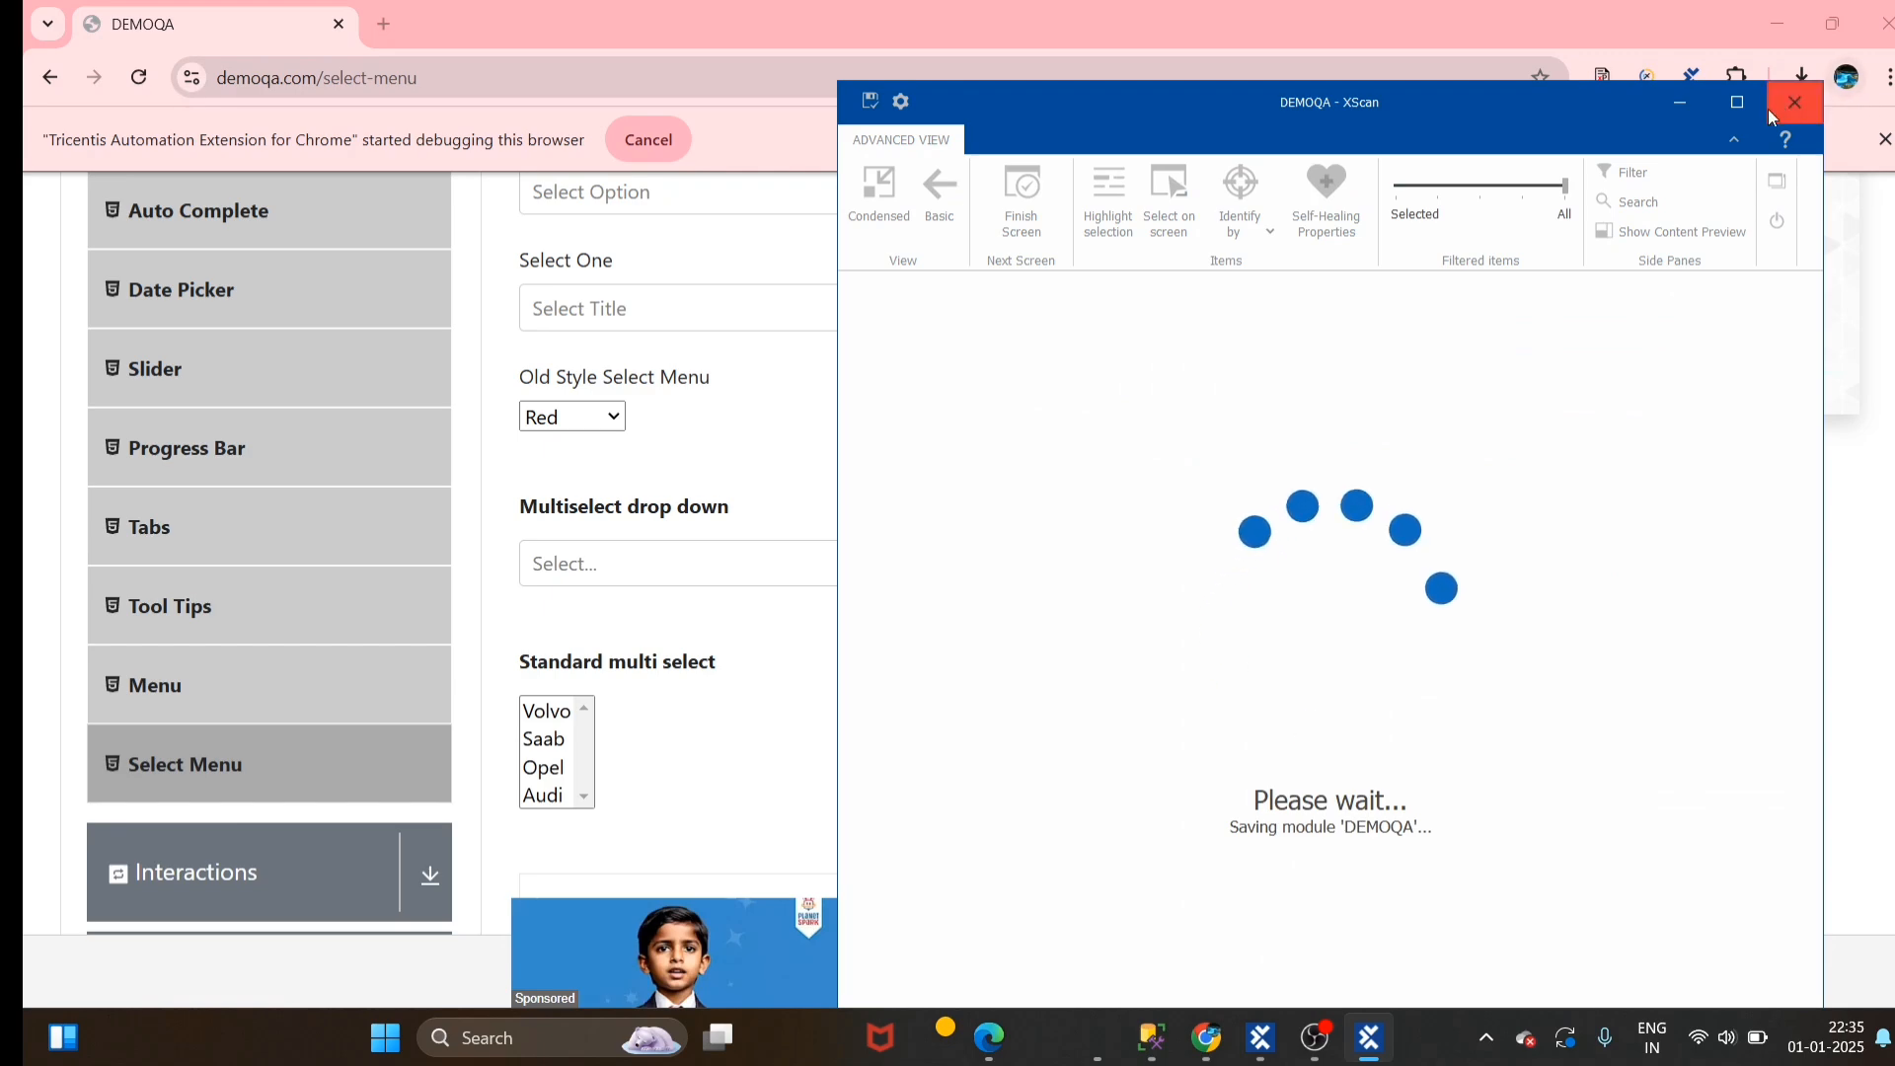
{"action": "left_click", "coordinate": [1799, 104]}
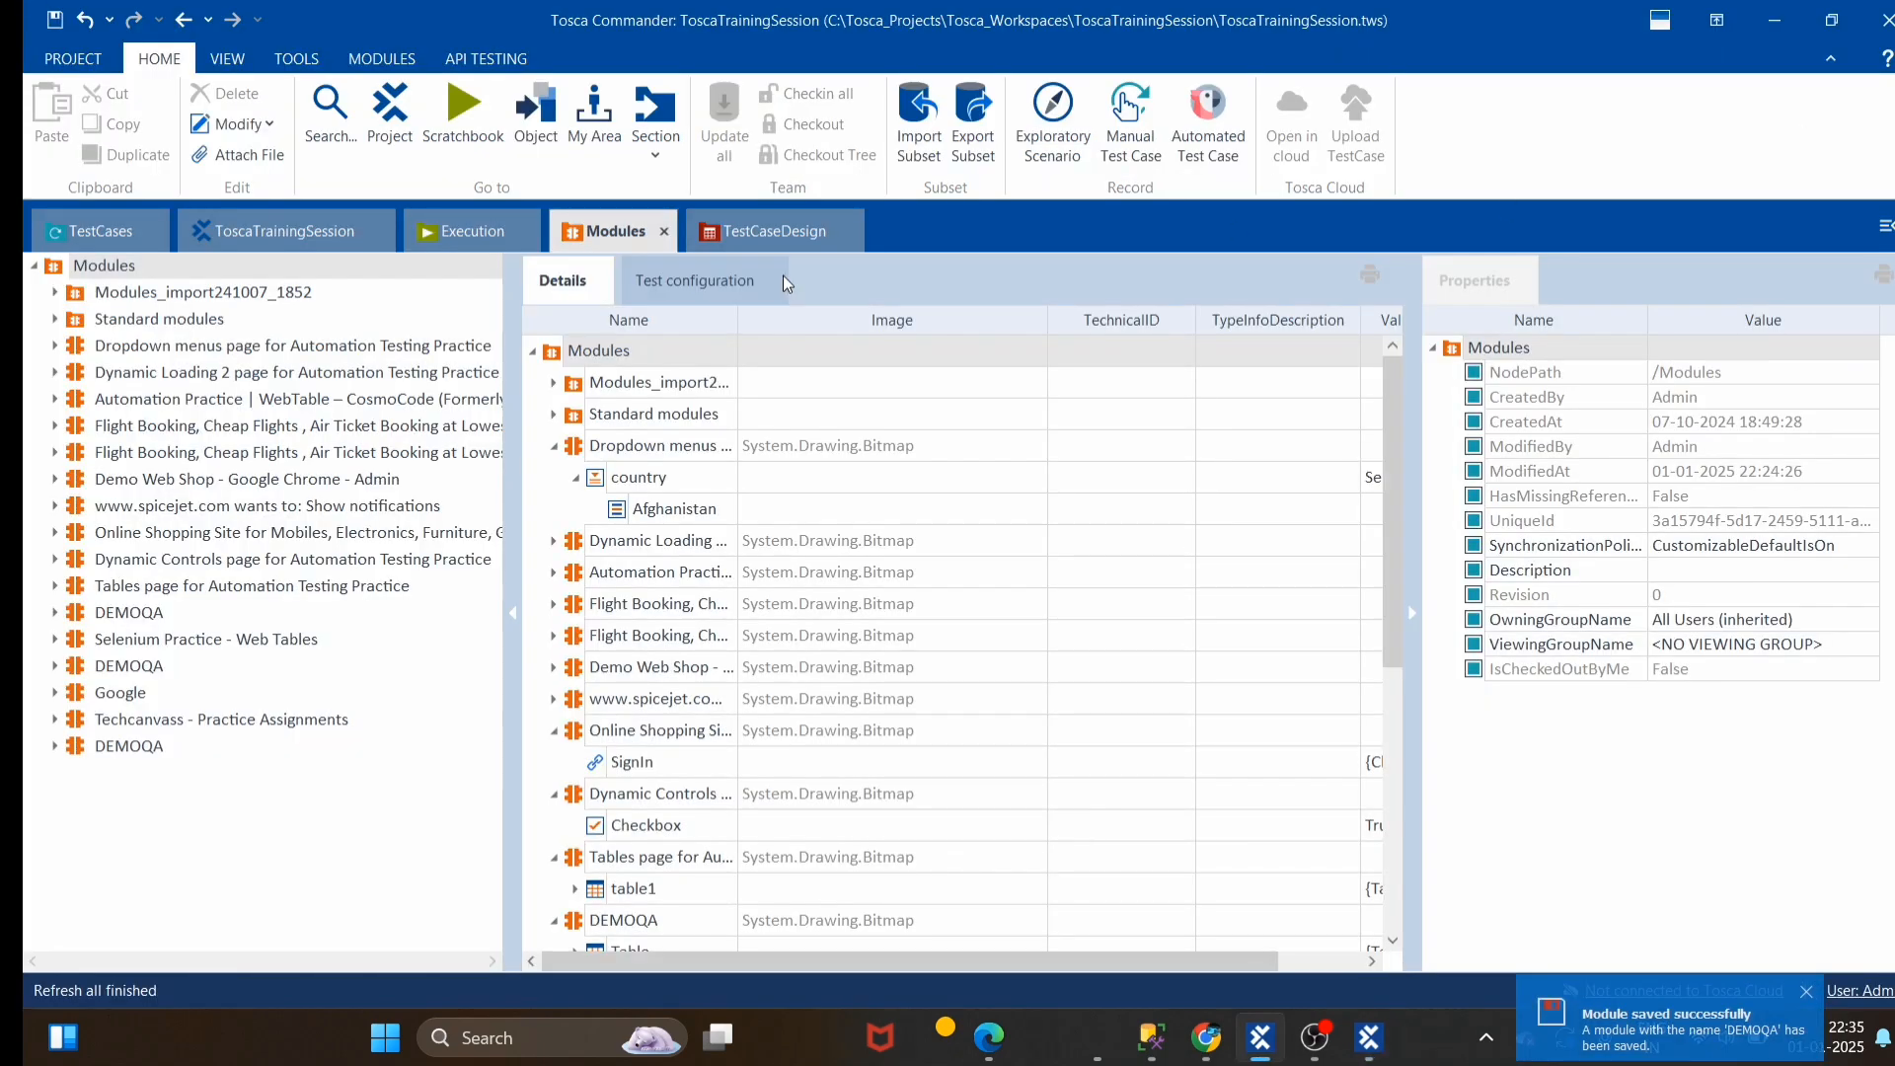
Create a generic <Item> list item under the cars list box in the newly saved DEMOQA module
{"action": "left_click", "coordinate": [107, 747]}
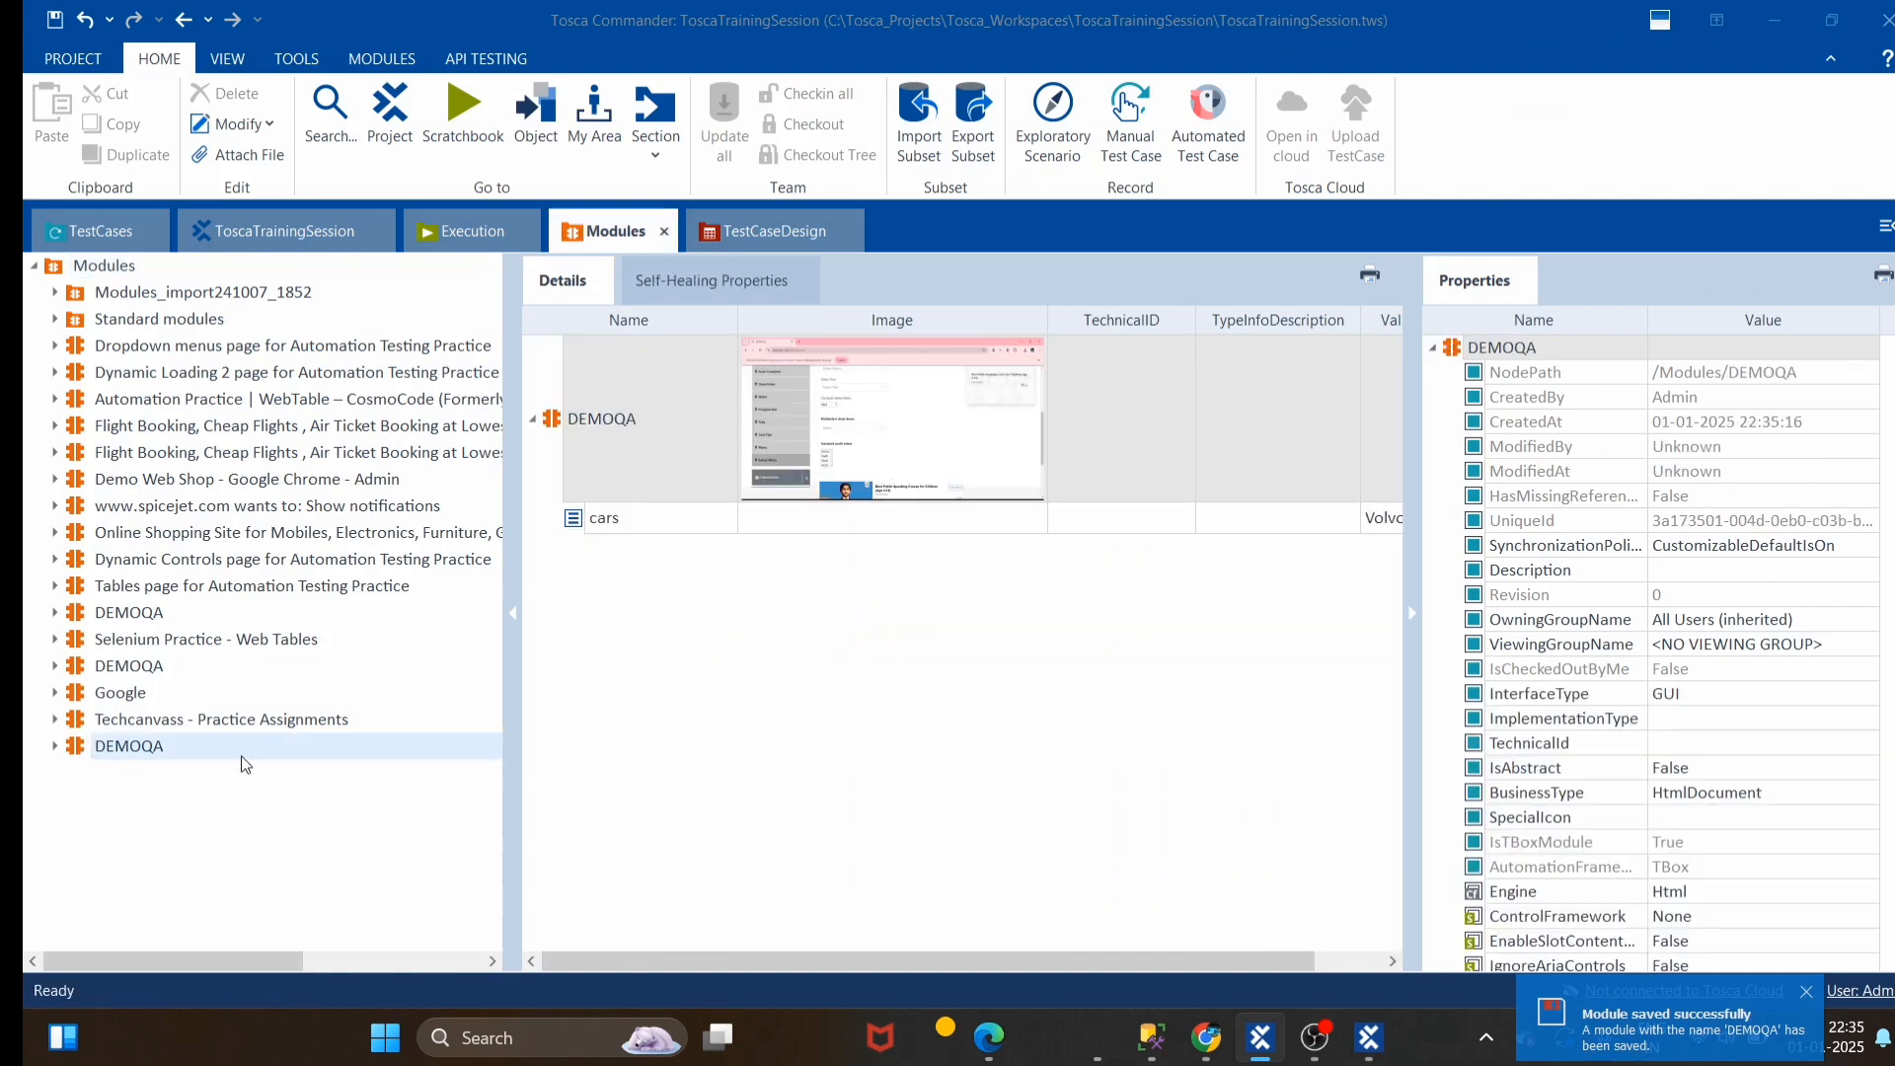
{"action": "left_click", "coordinate": [573, 526]}
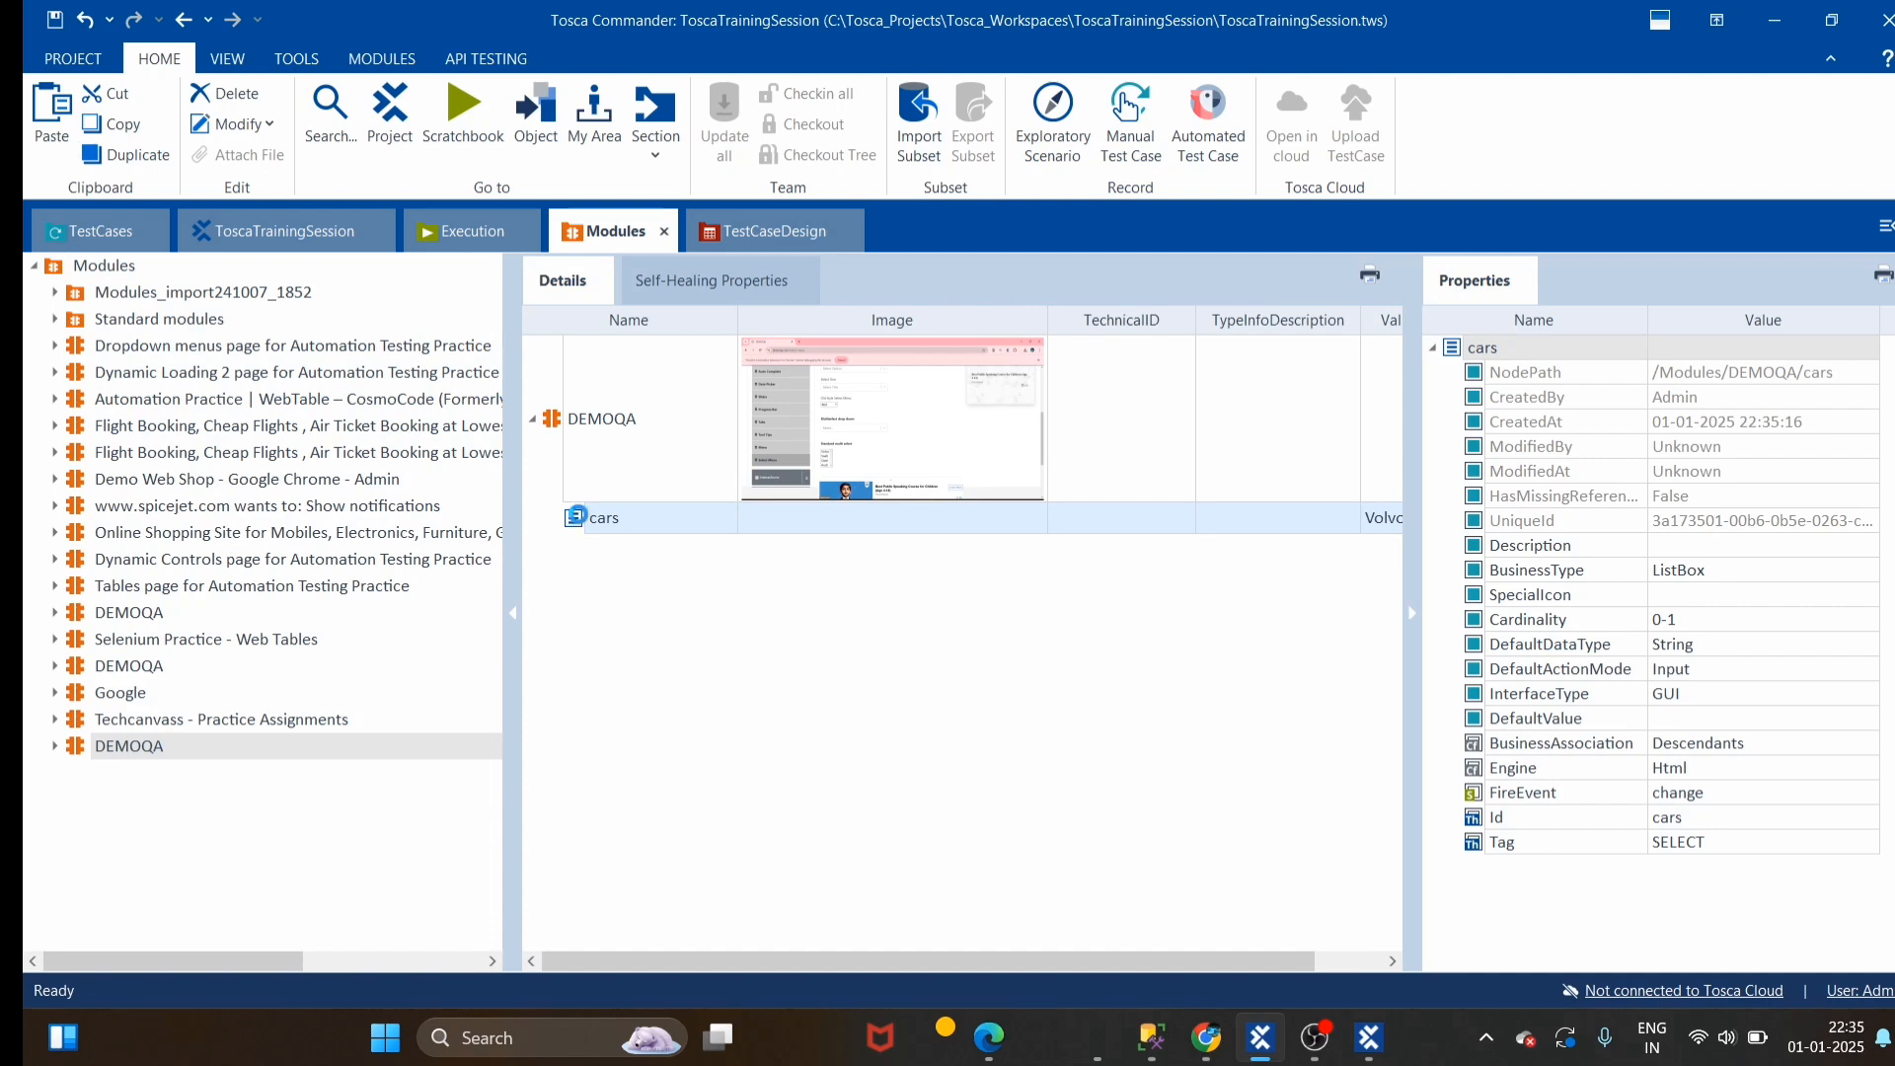
{"action": "right_click", "coordinate": [581, 520]}
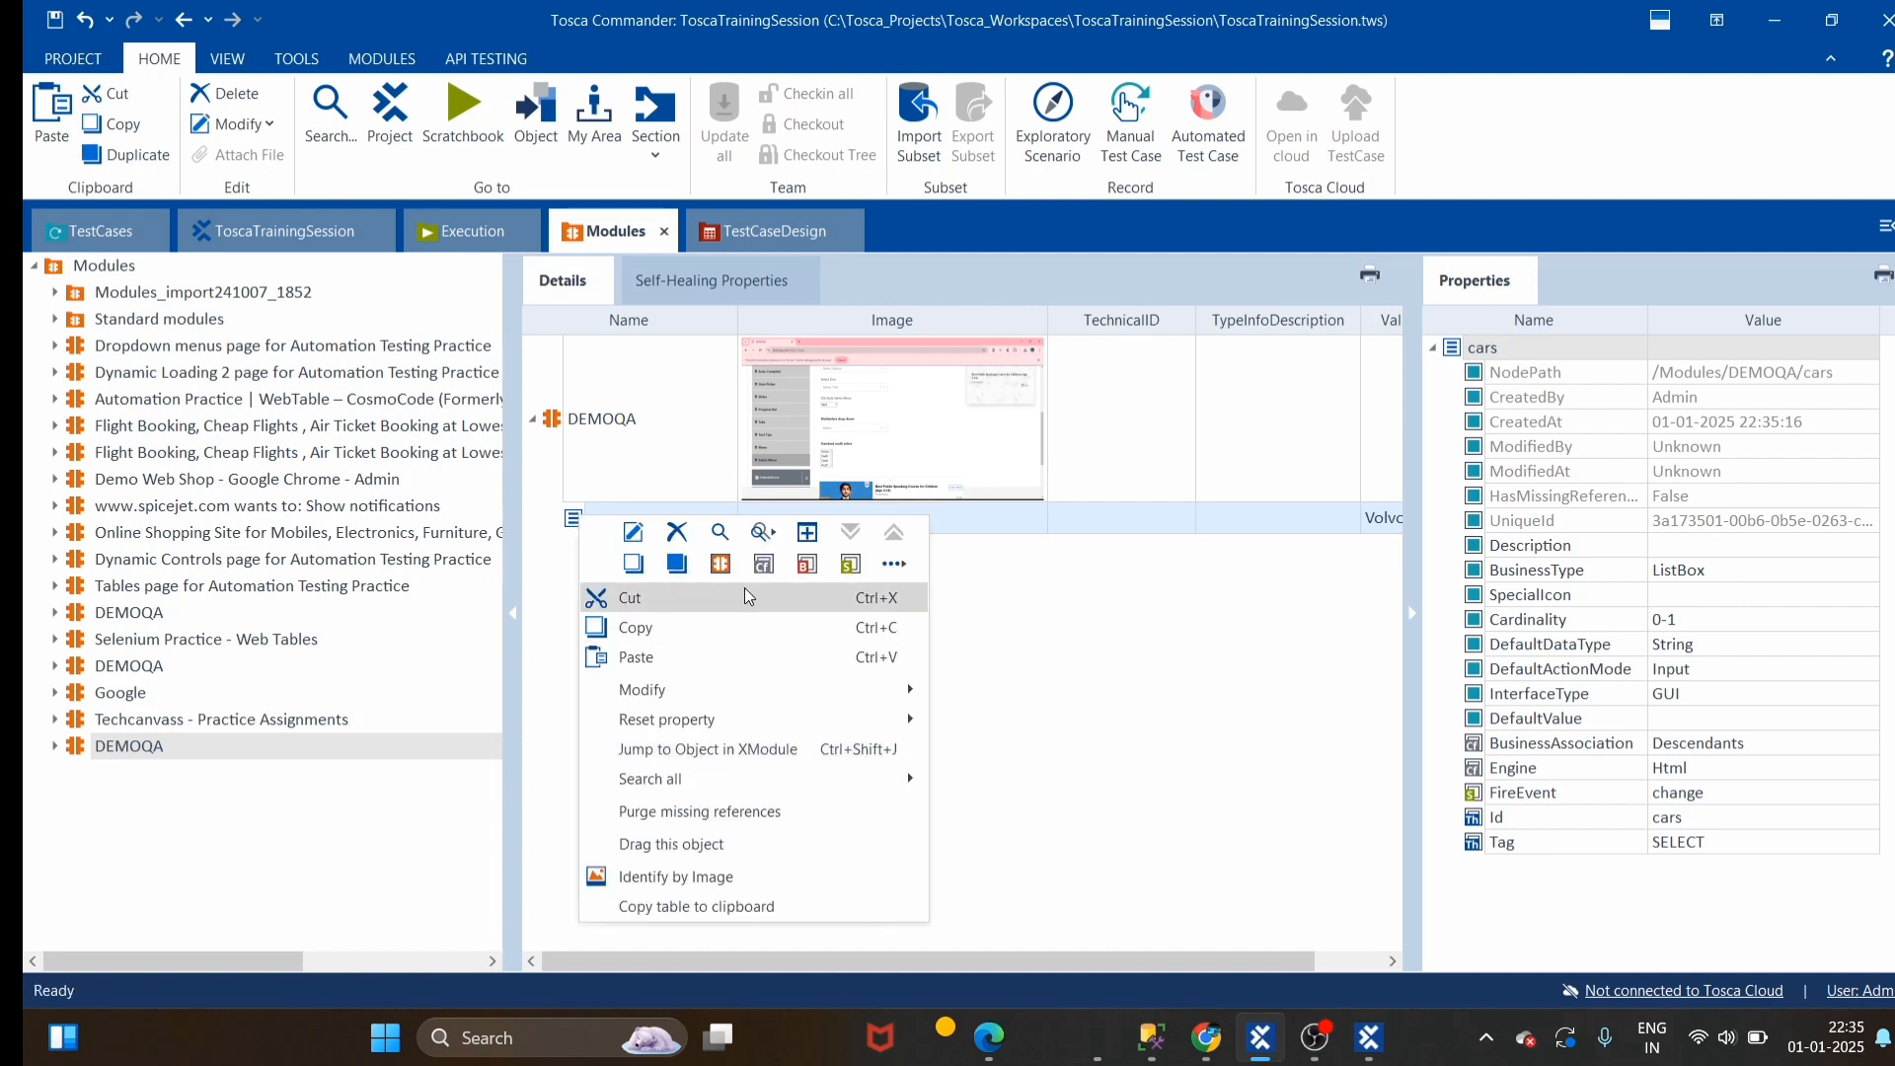
{"action": "left_click", "coordinate": [893, 563]}
{"action": "left_click", "coordinate": [990, 654]}
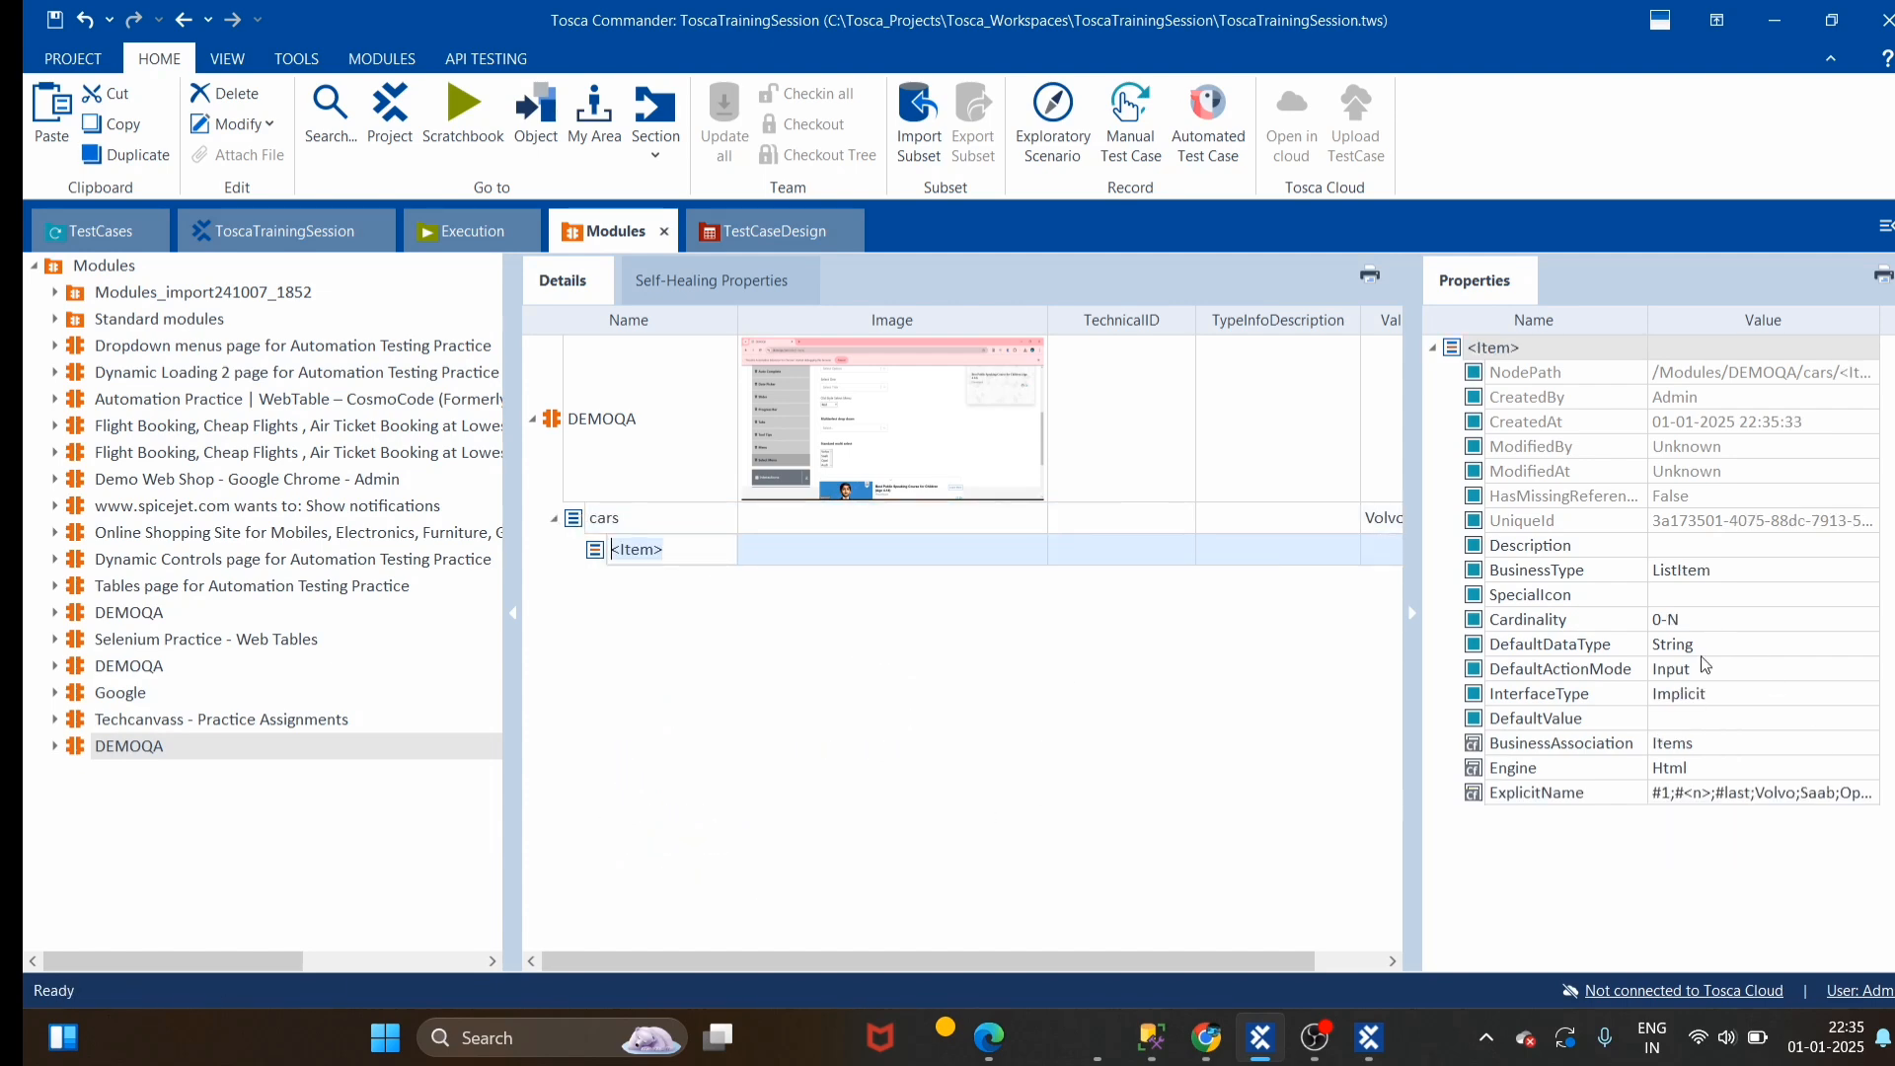
Examine the full ExplicitName value of the cars list box's <Item>
{"action": "left_click", "coordinate": [1869, 801]}
{"action": "left_click", "coordinate": [1870, 796]}
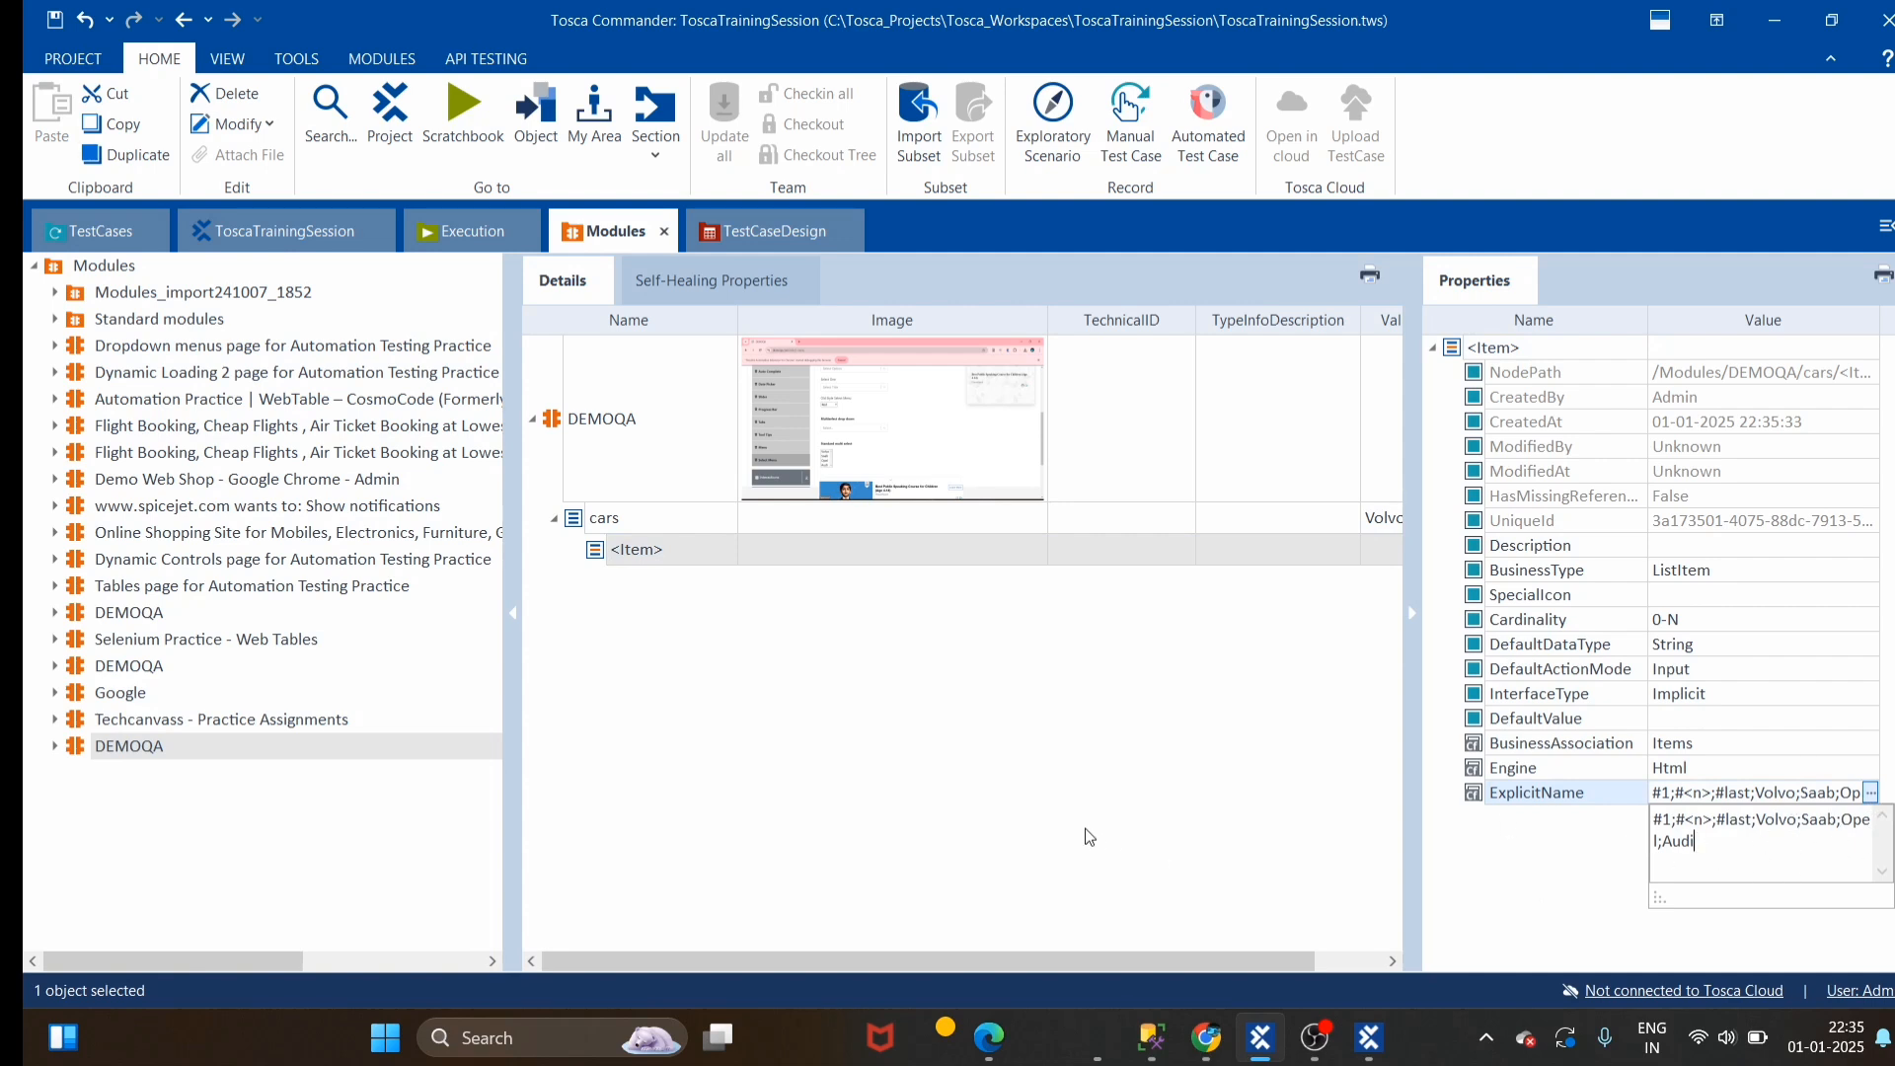
{"action": "left_click", "coordinate": [1121, 821]}
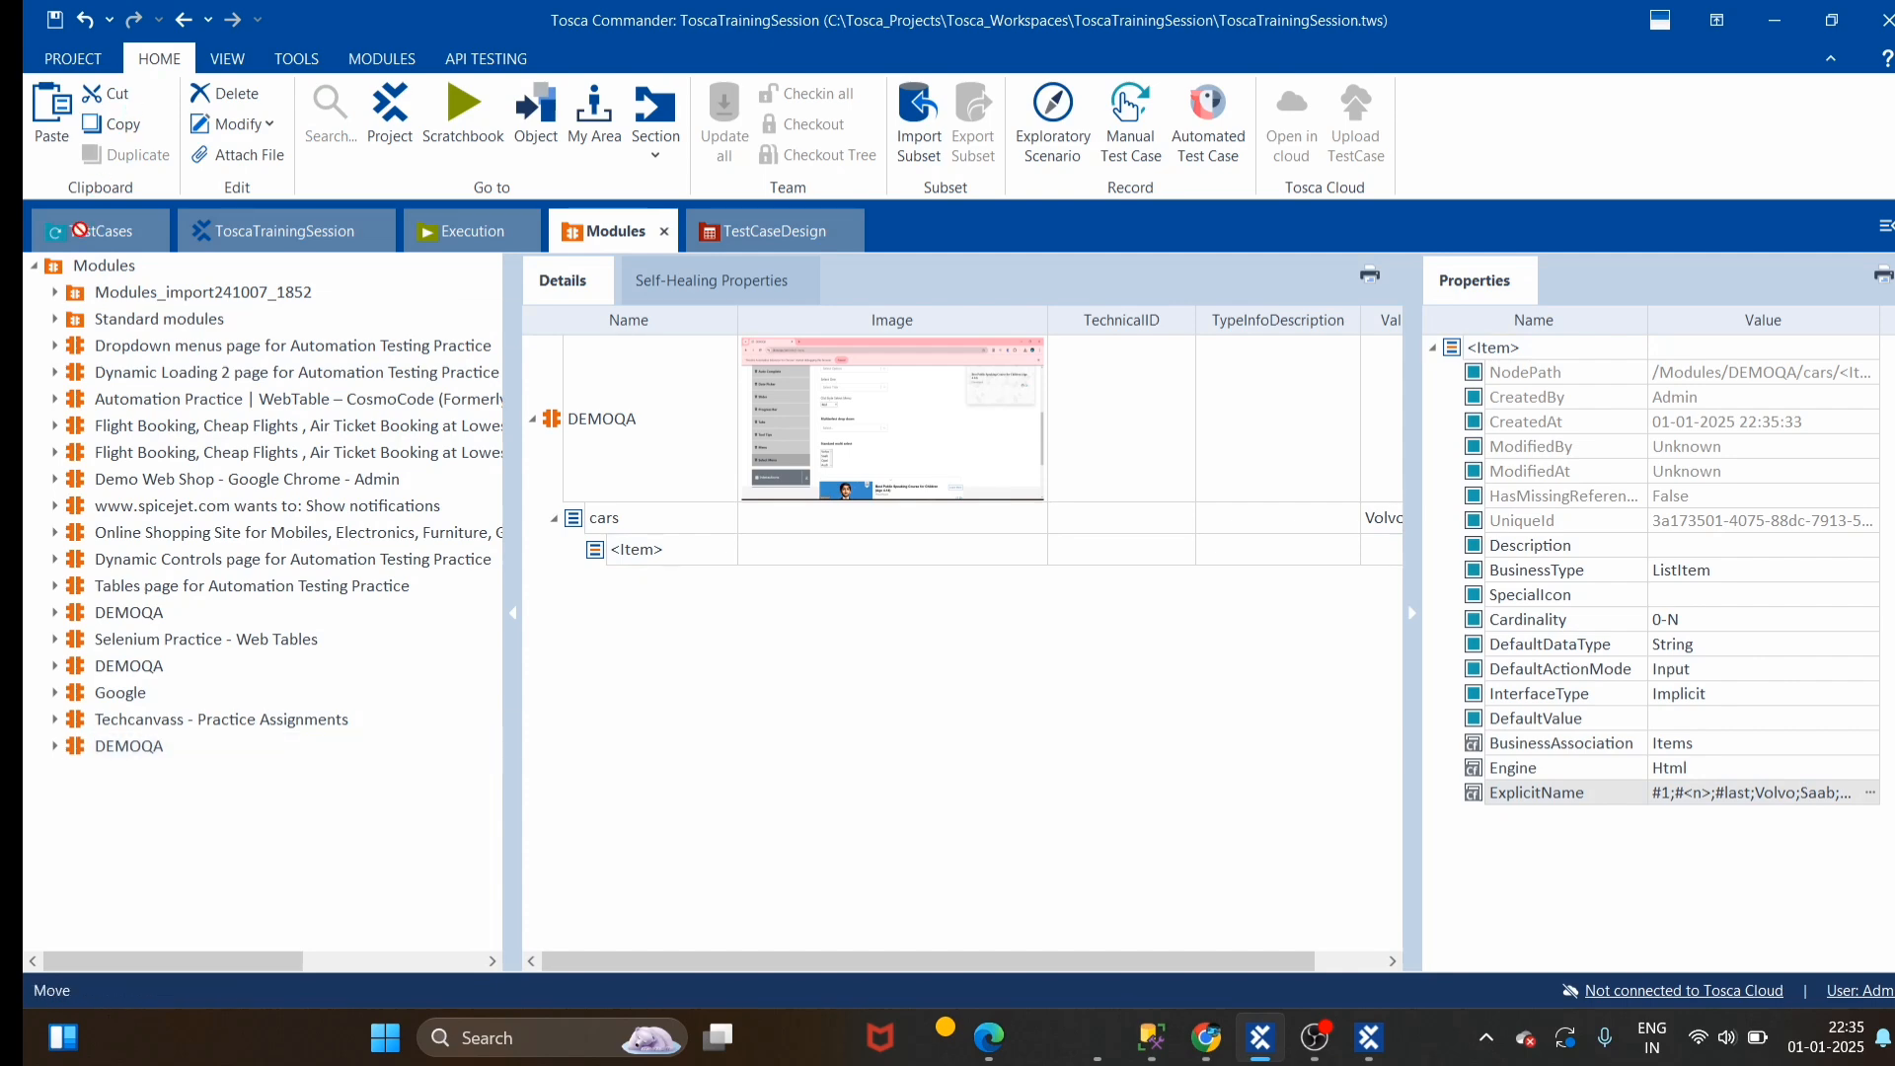
Add the DEMOQA module as a test step to the How to Handle Multi Select List Box test case
{"action": "left_click", "coordinate": [79, 230]}
{"action": "left_click_drag", "start_coordinate": [79, 230], "coordinate": [168, 906]}
{"action": "left_click", "coordinate": [436, 573]}
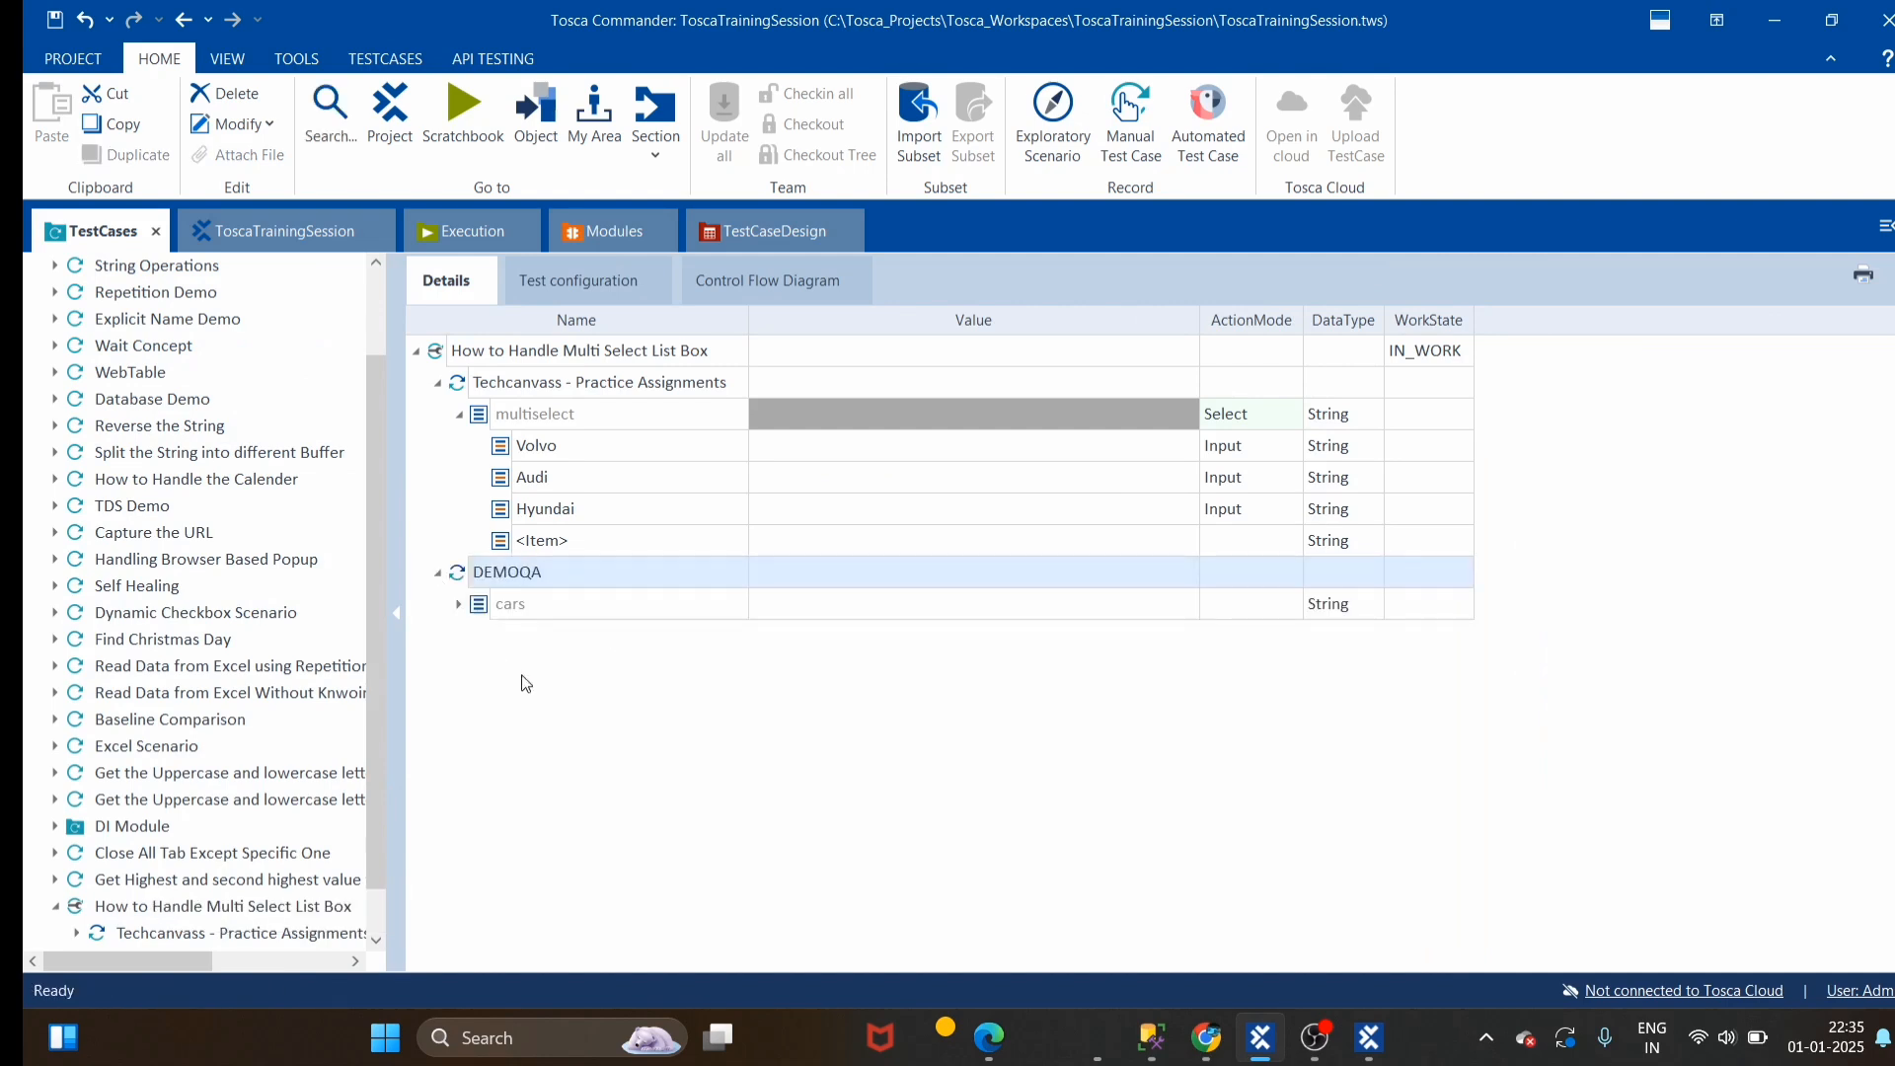
Add Volvo and Audi as the list items under cars in the DEMOQA test step
{"action": "left_click", "coordinate": [458, 604]}
{"action": "left_click", "coordinate": [725, 640]}
{"action": "left_click", "coordinate": [739, 637]}
{"action": "left_click", "coordinate": [558, 747]}
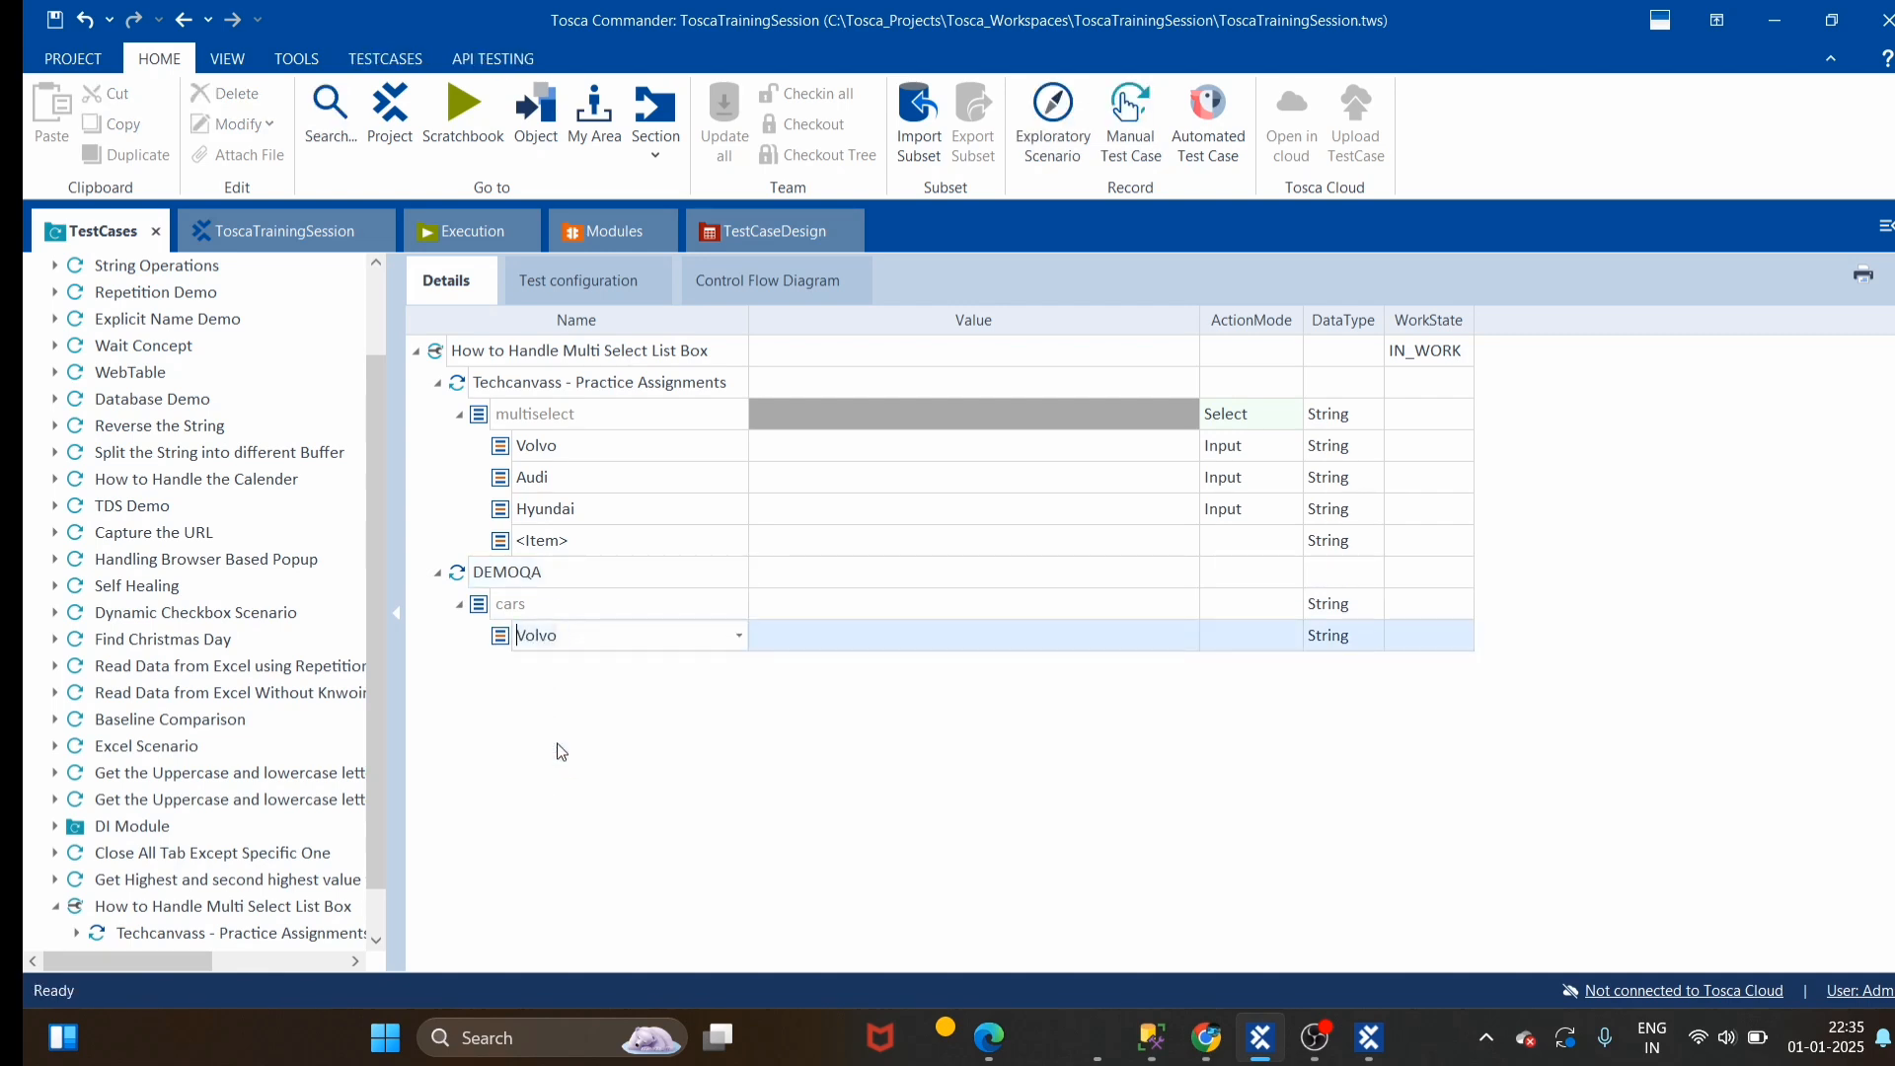
{"action": "key", "text": "Return"}
{"action": "left_click", "coordinate": [736, 669]}
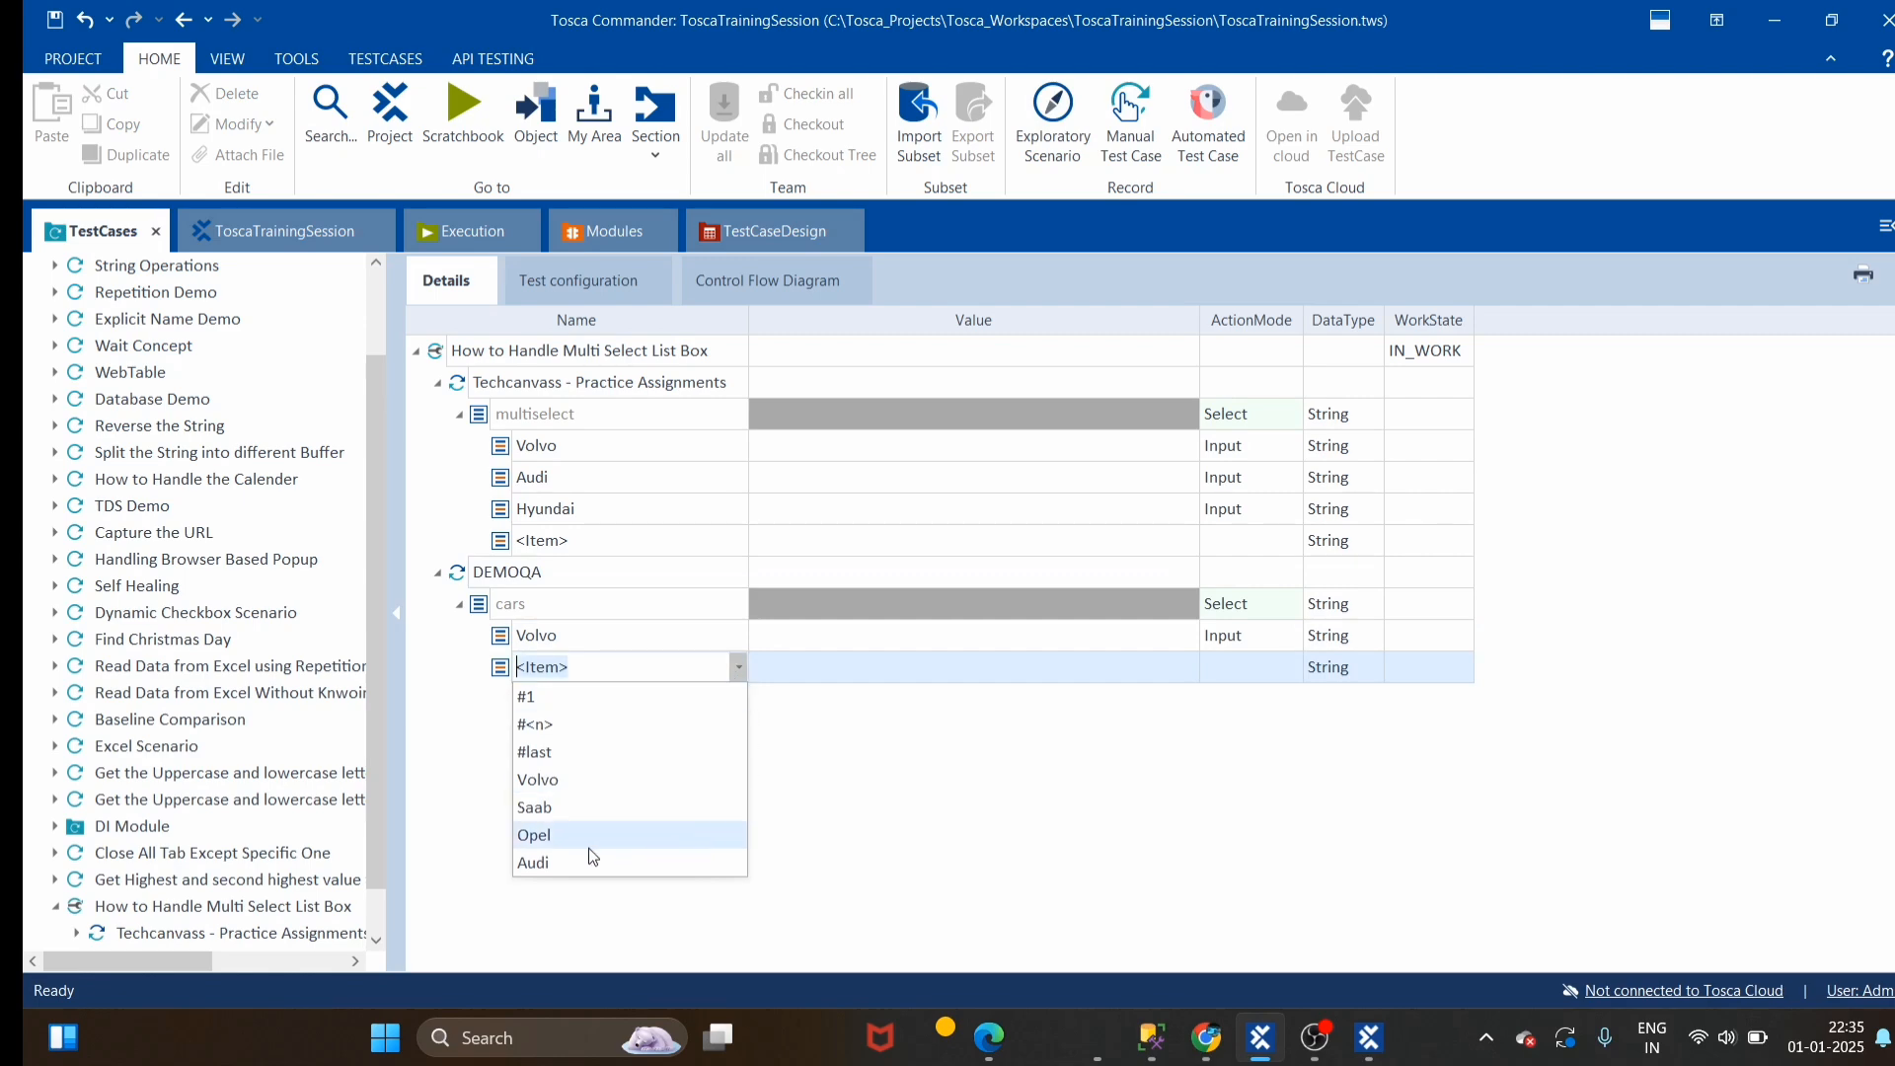
{"action": "left_click", "coordinate": [592, 862]}
{"action": "key", "text": "Return"}
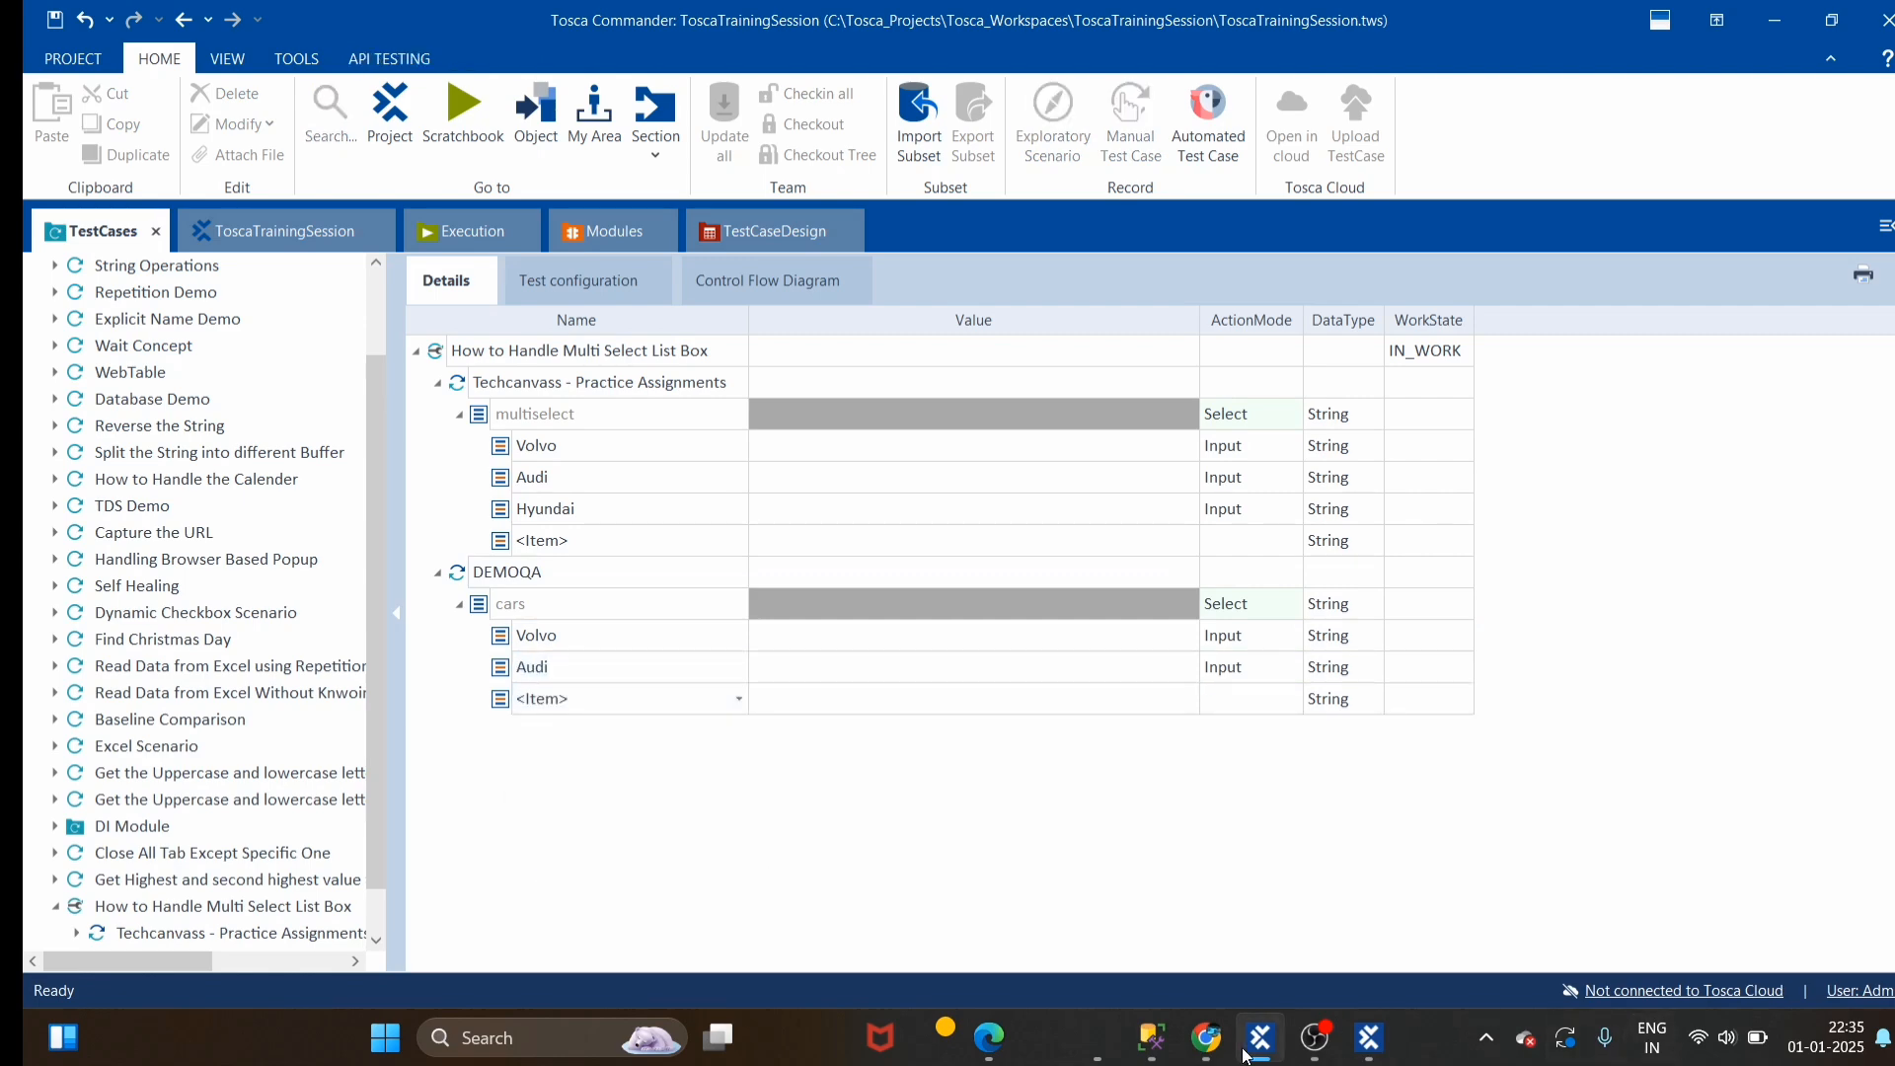
Run only the DEMOQA test step in ScratchBook
{"action": "left_click", "coordinate": [1208, 1050]}
{"action": "left_click", "coordinate": [1208, 1050]}
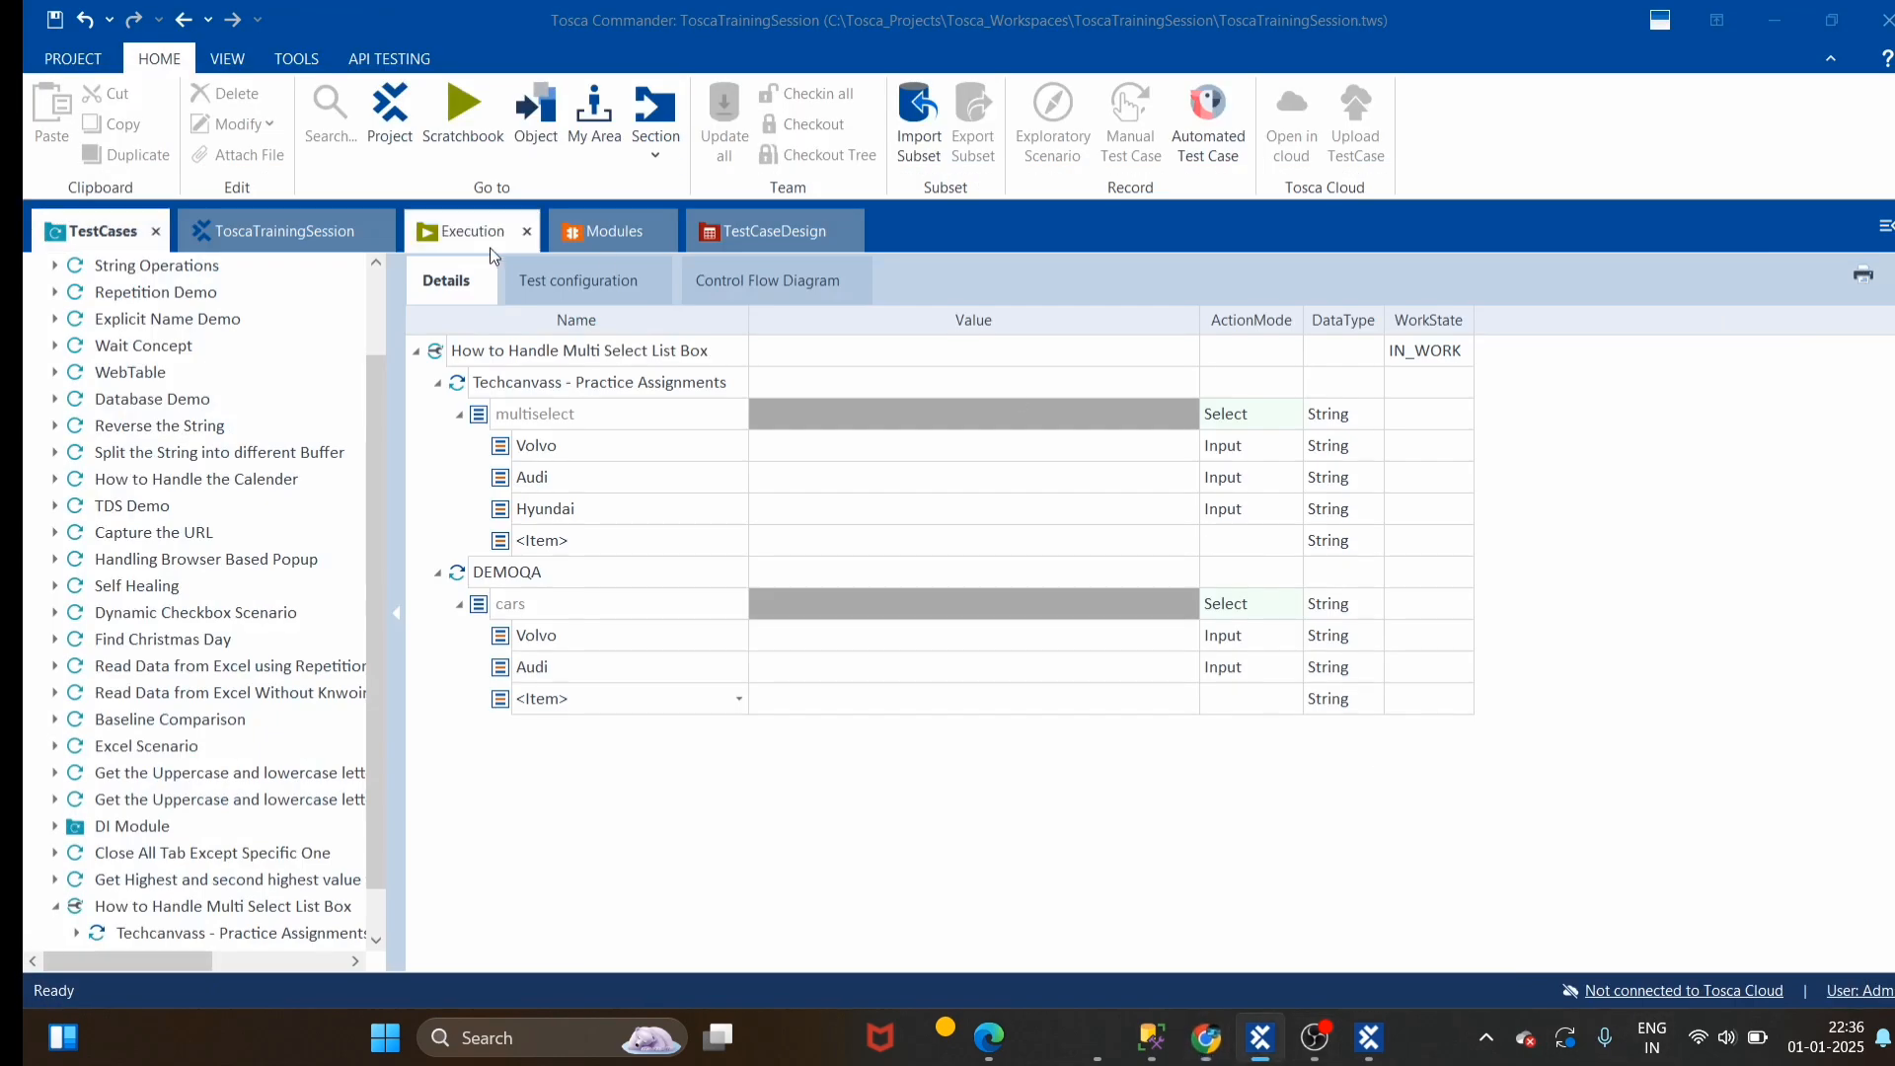
{"action": "right_click", "coordinate": [517, 582]}
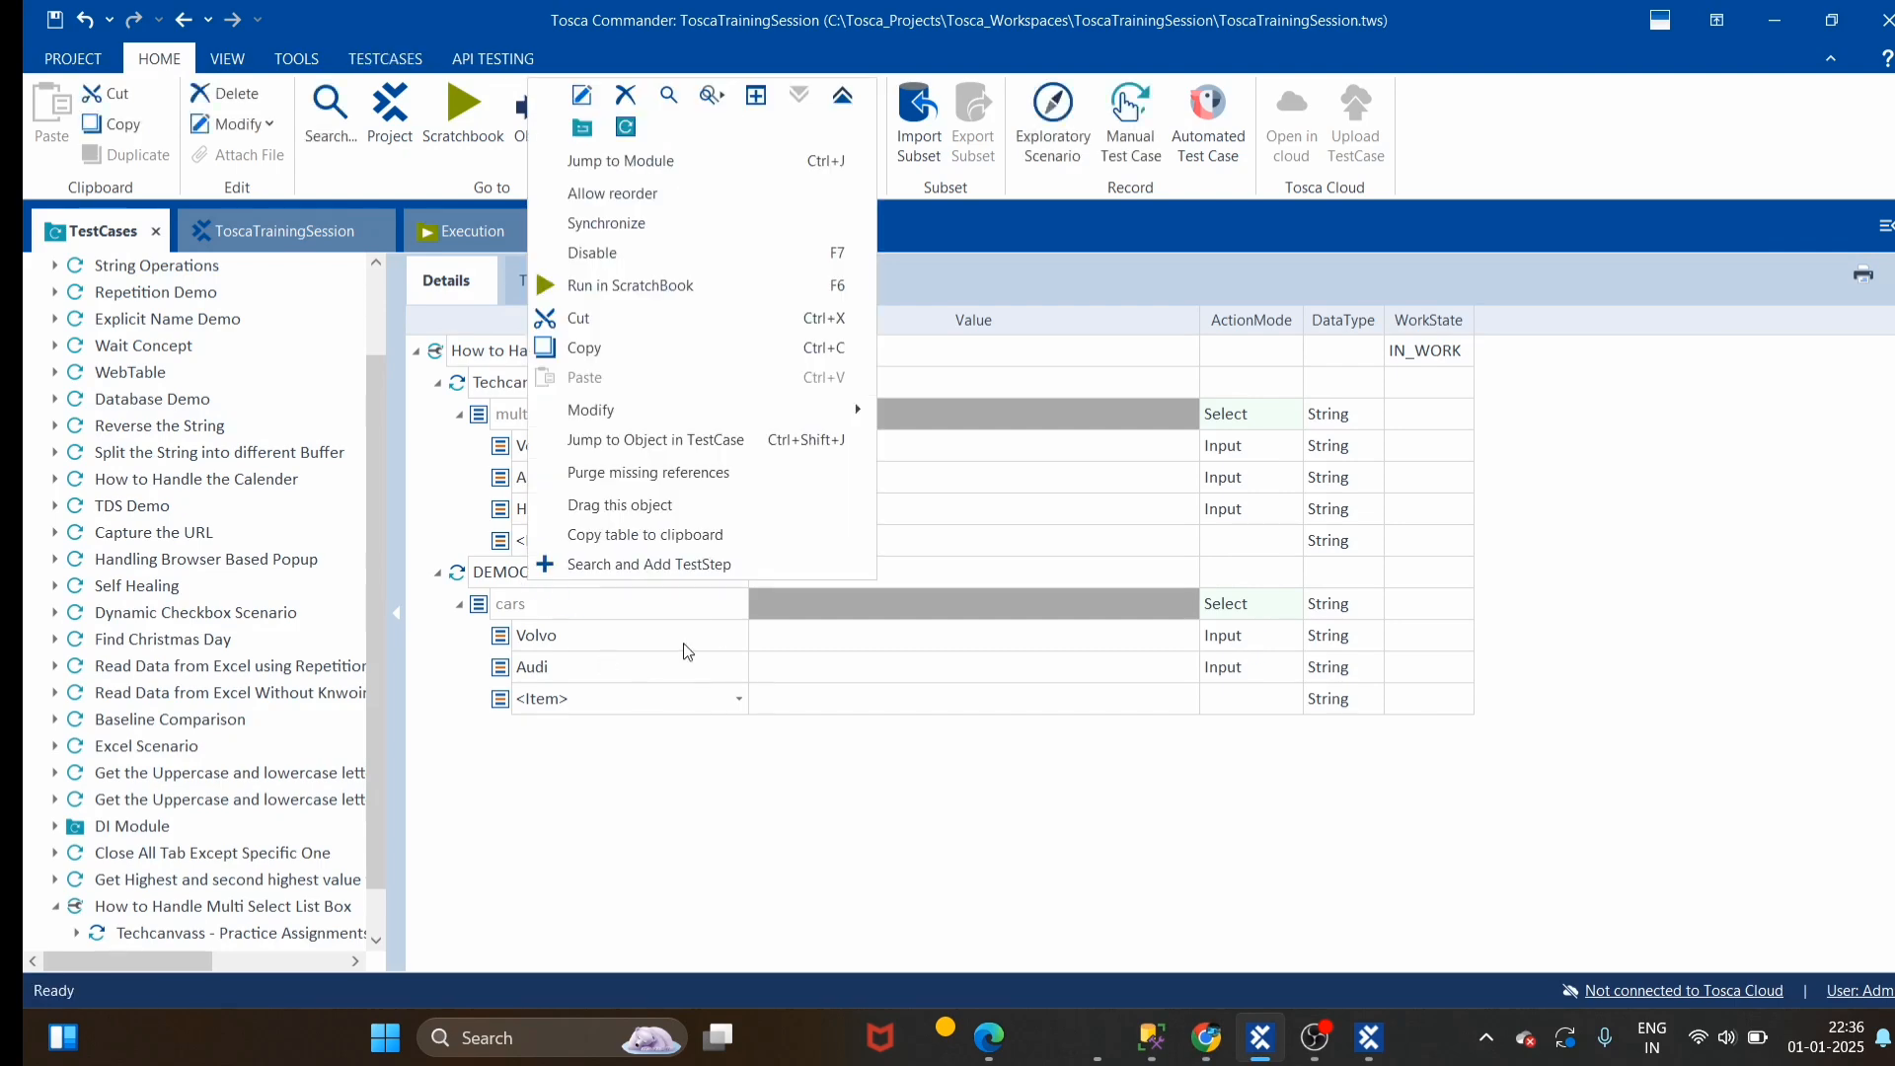
{"action": "left_click", "coordinate": [592, 281]}
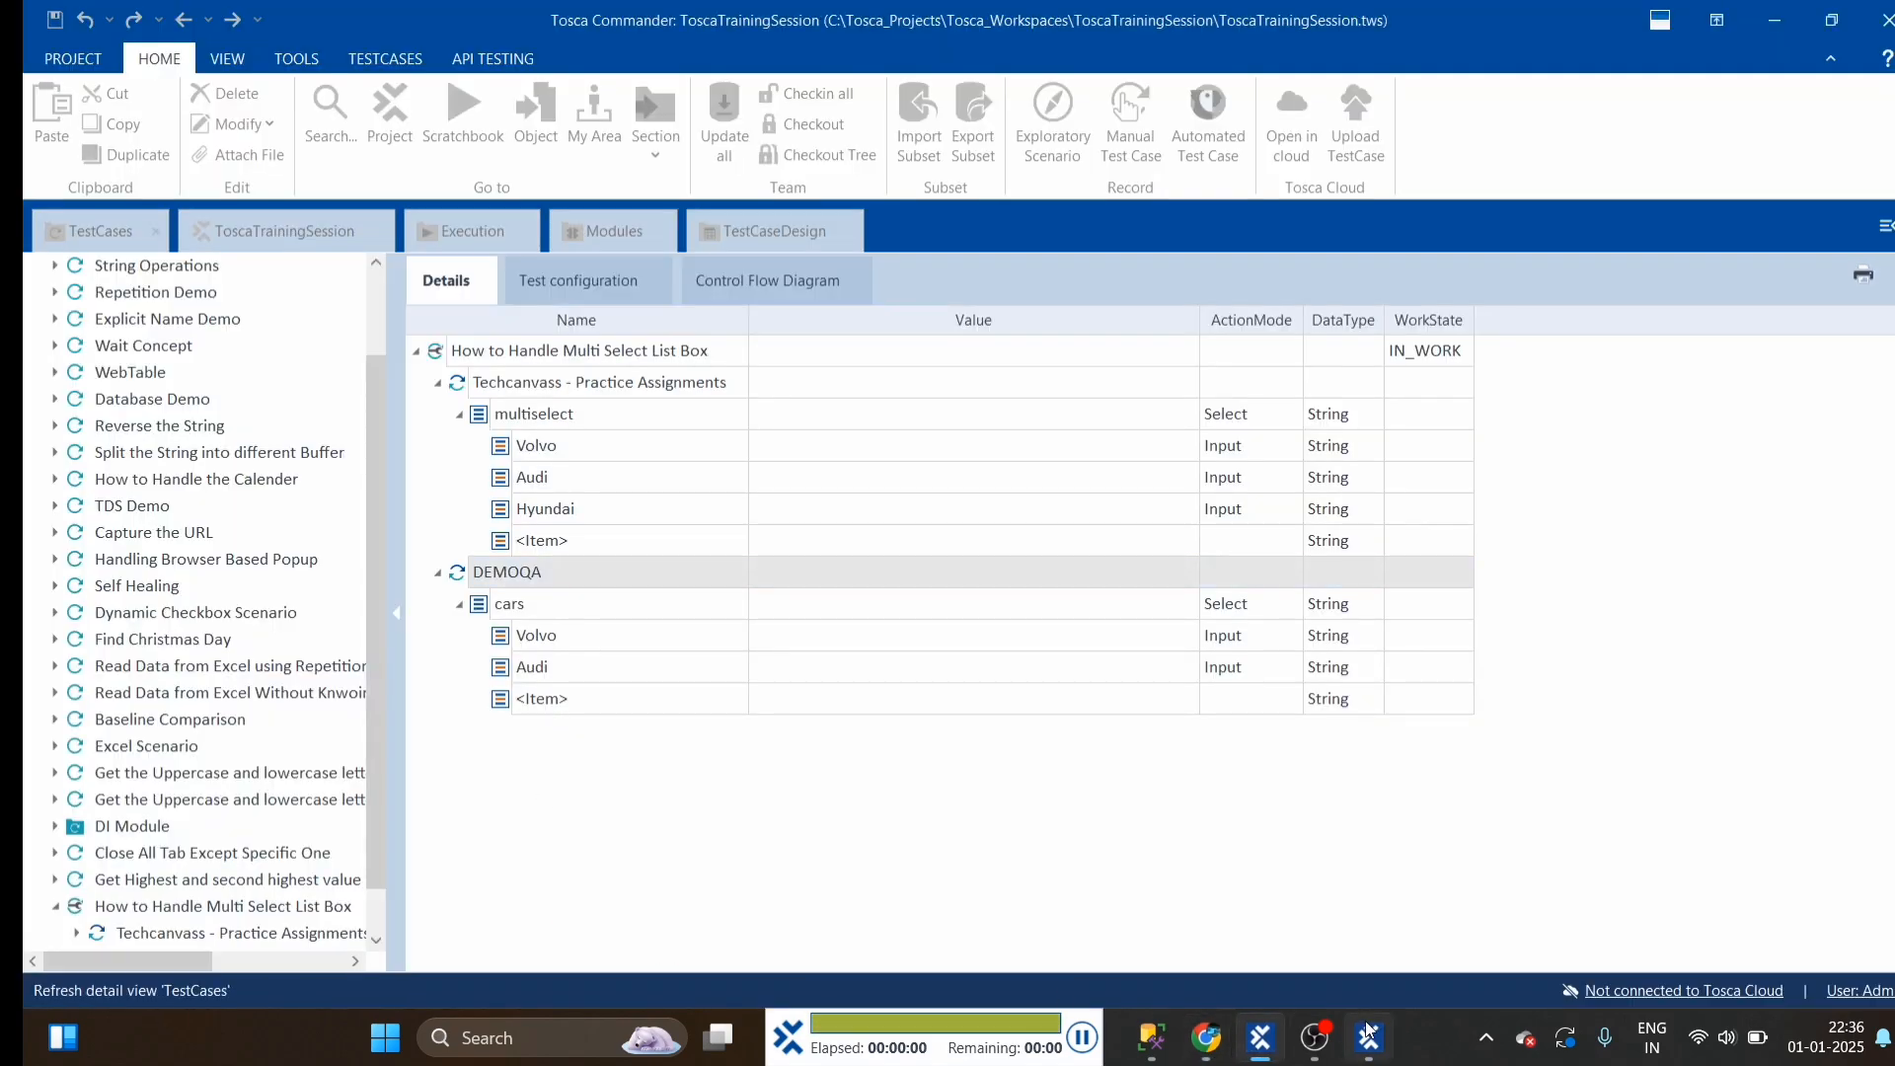
Close the XScan window and the ScratchBook pane
{"action": "left_click", "coordinate": [1370, 1031]}
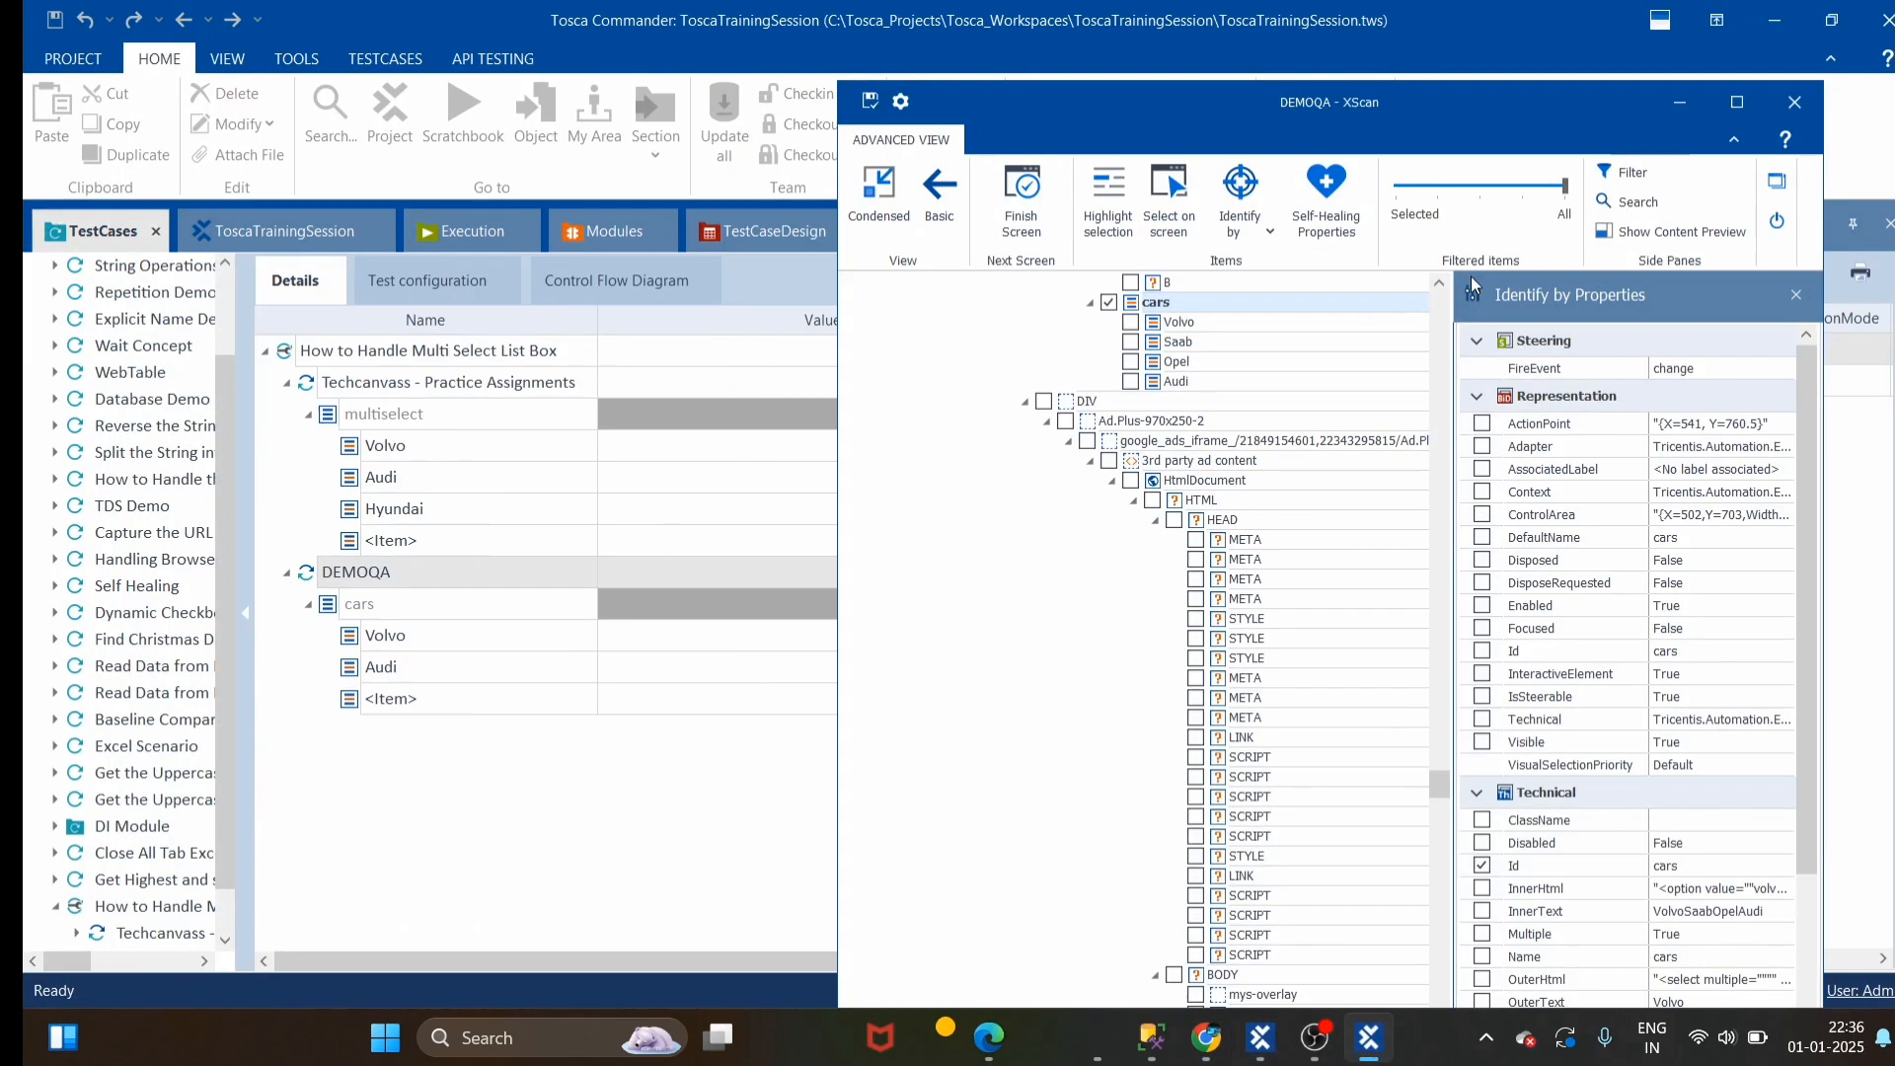
{"action": "left_click", "coordinate": [1794, 103]}
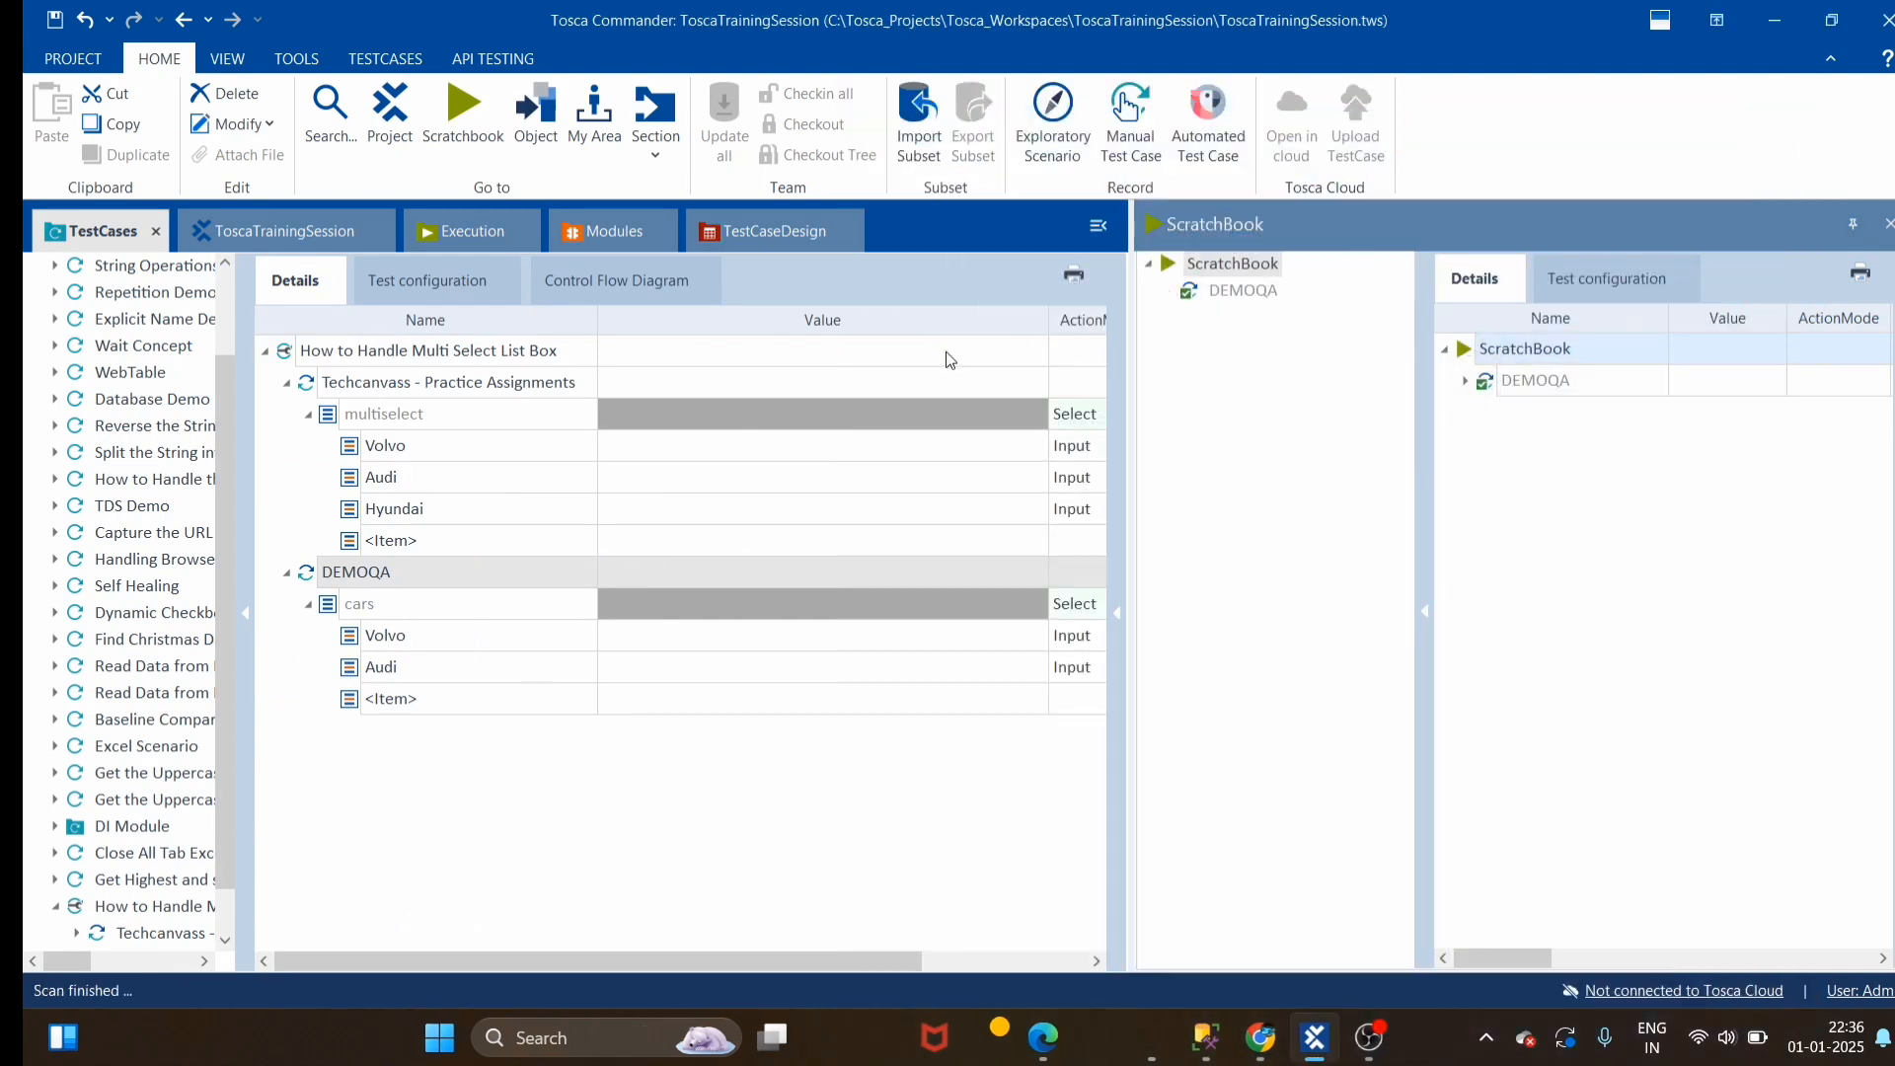
{"action": "left_click", "coordinate": [1883, 225]}
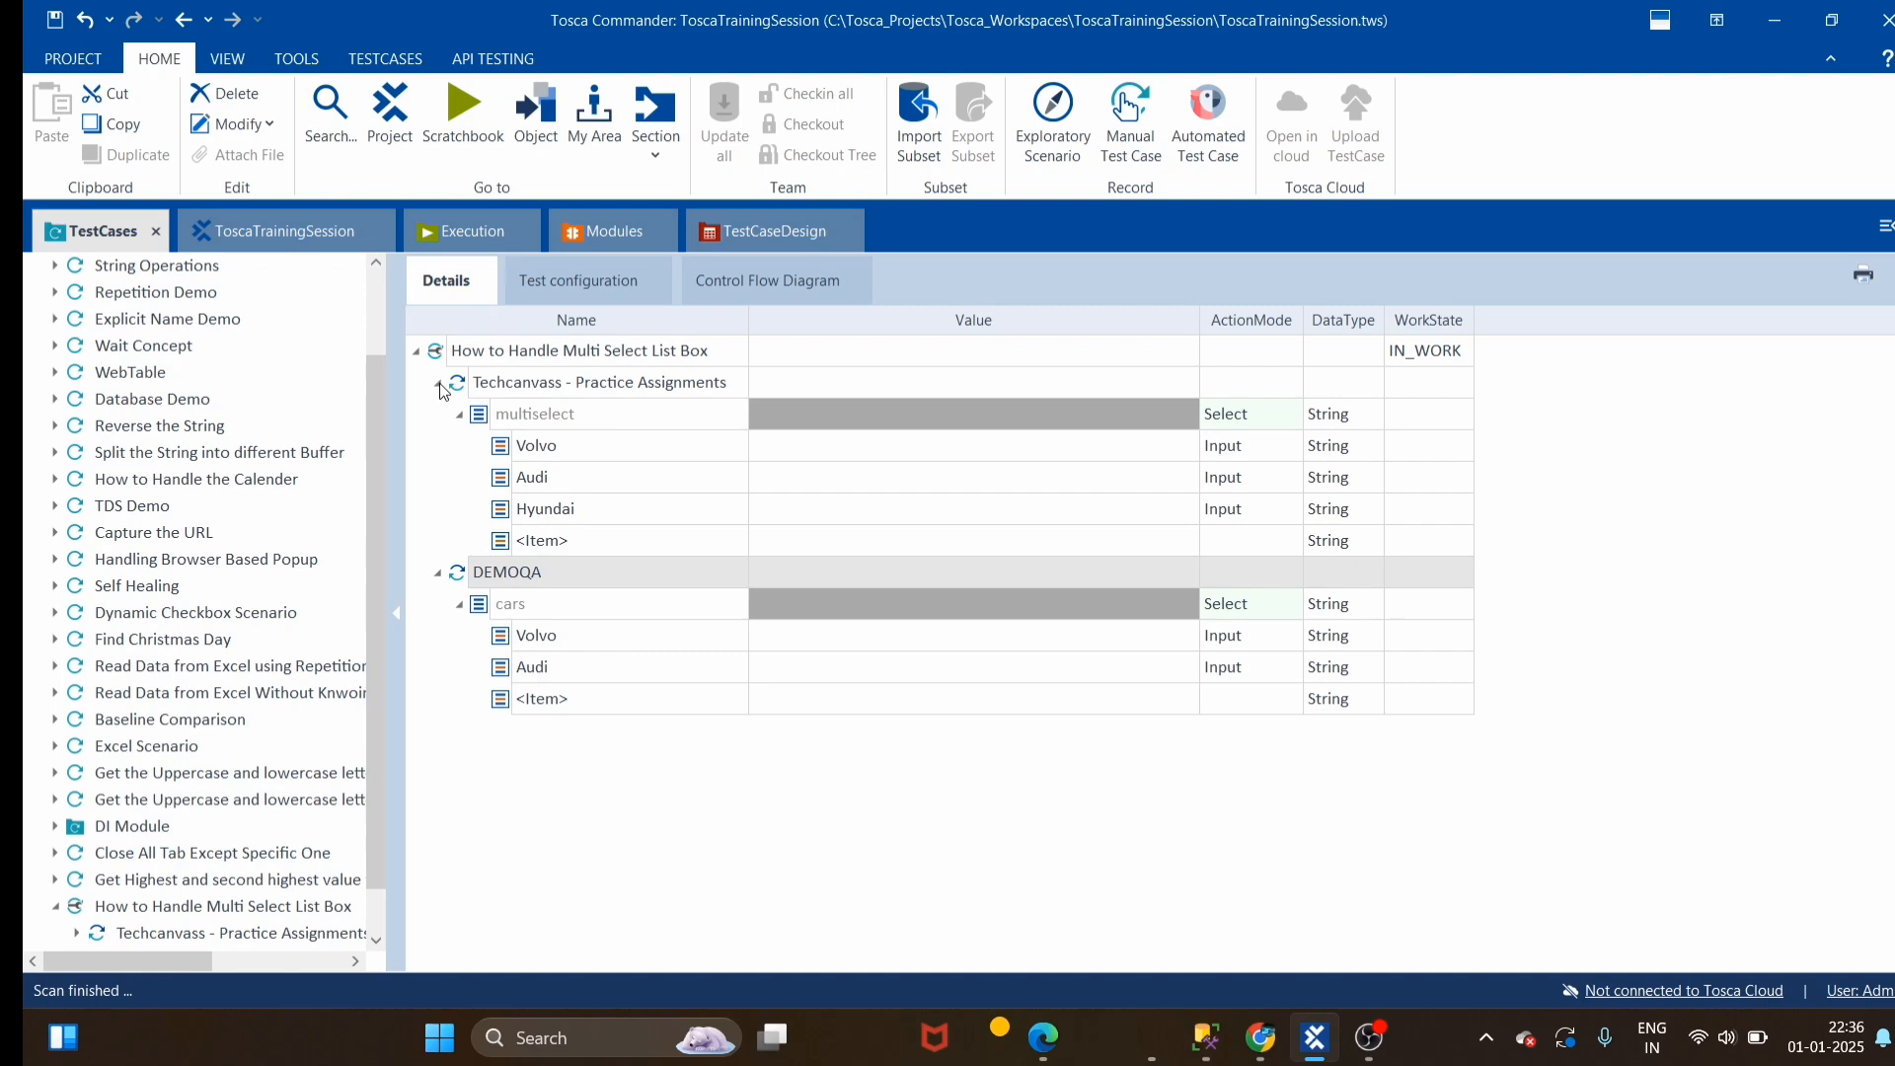
Collapse the multiselect and cars list boxes in the test case
{"action": "left_click", "coordinate": [567, 447]}
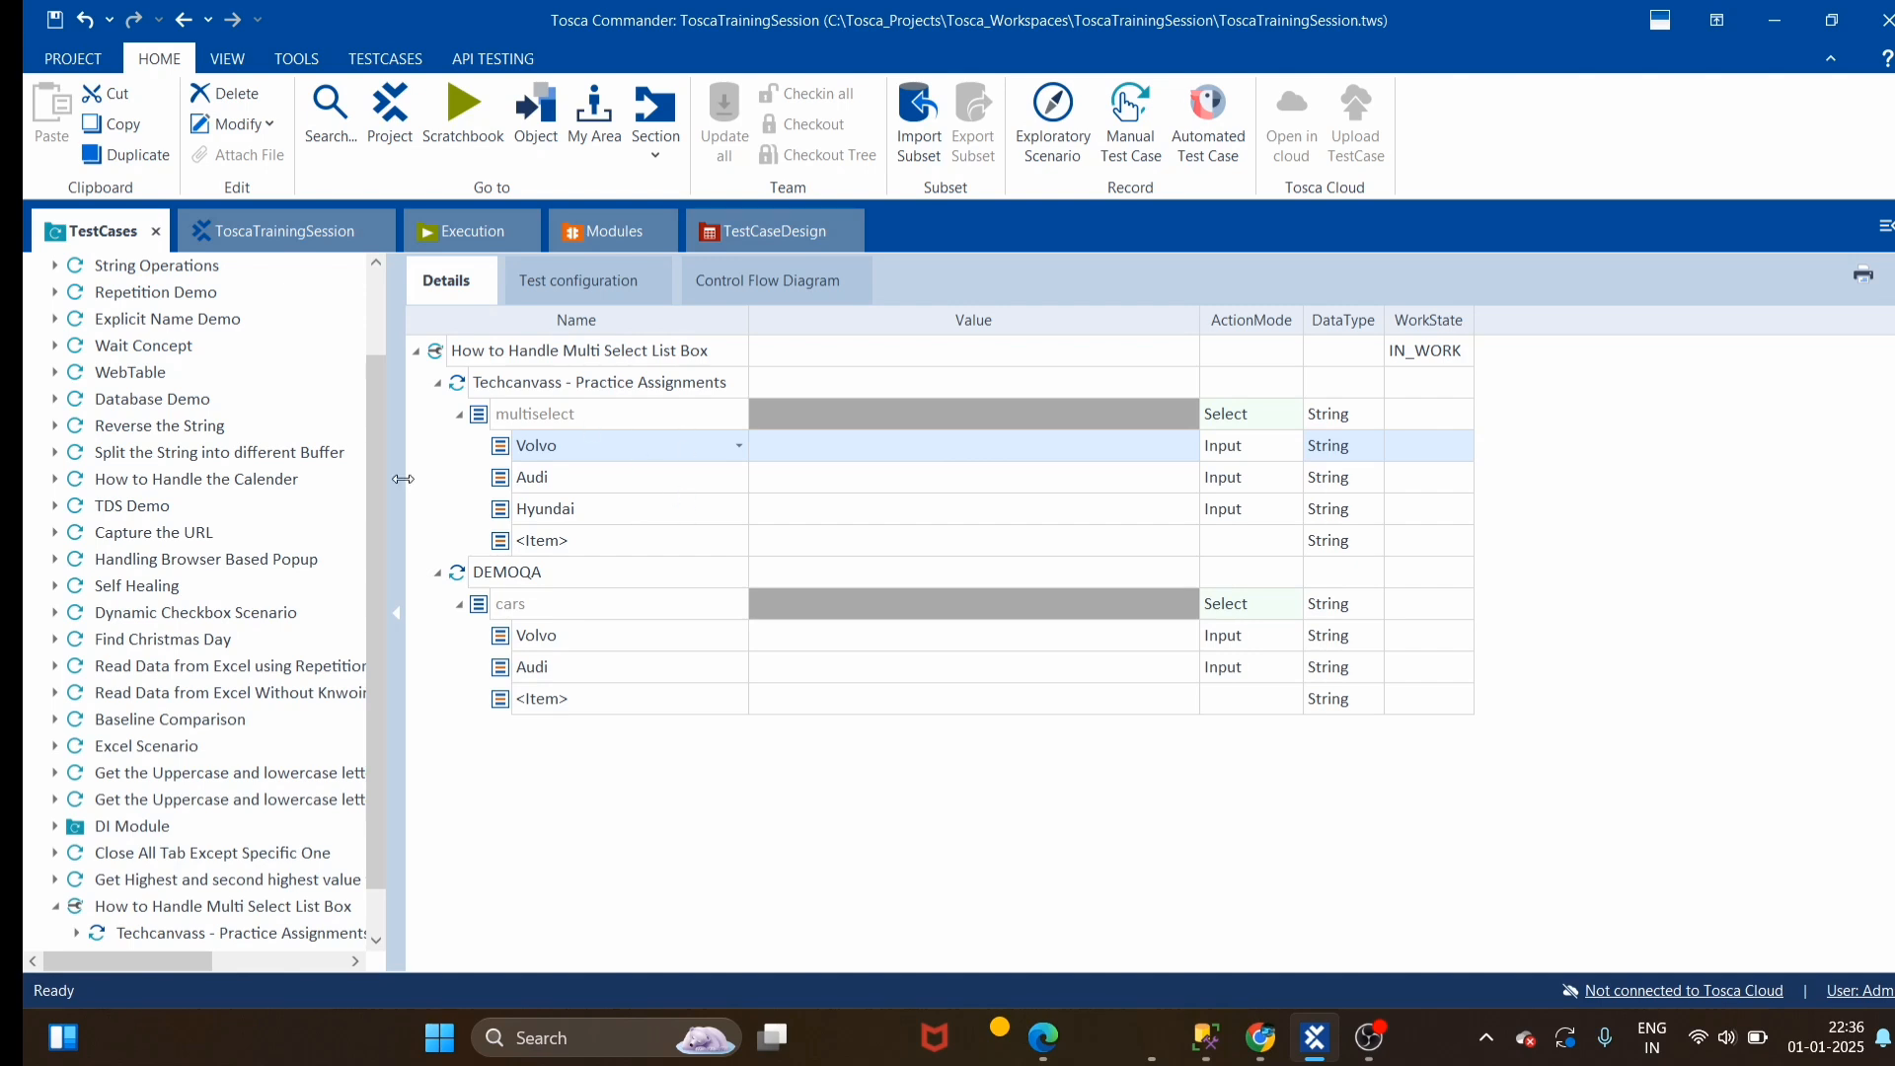
{"action": "left_click", "coordinate": [630, 787]}
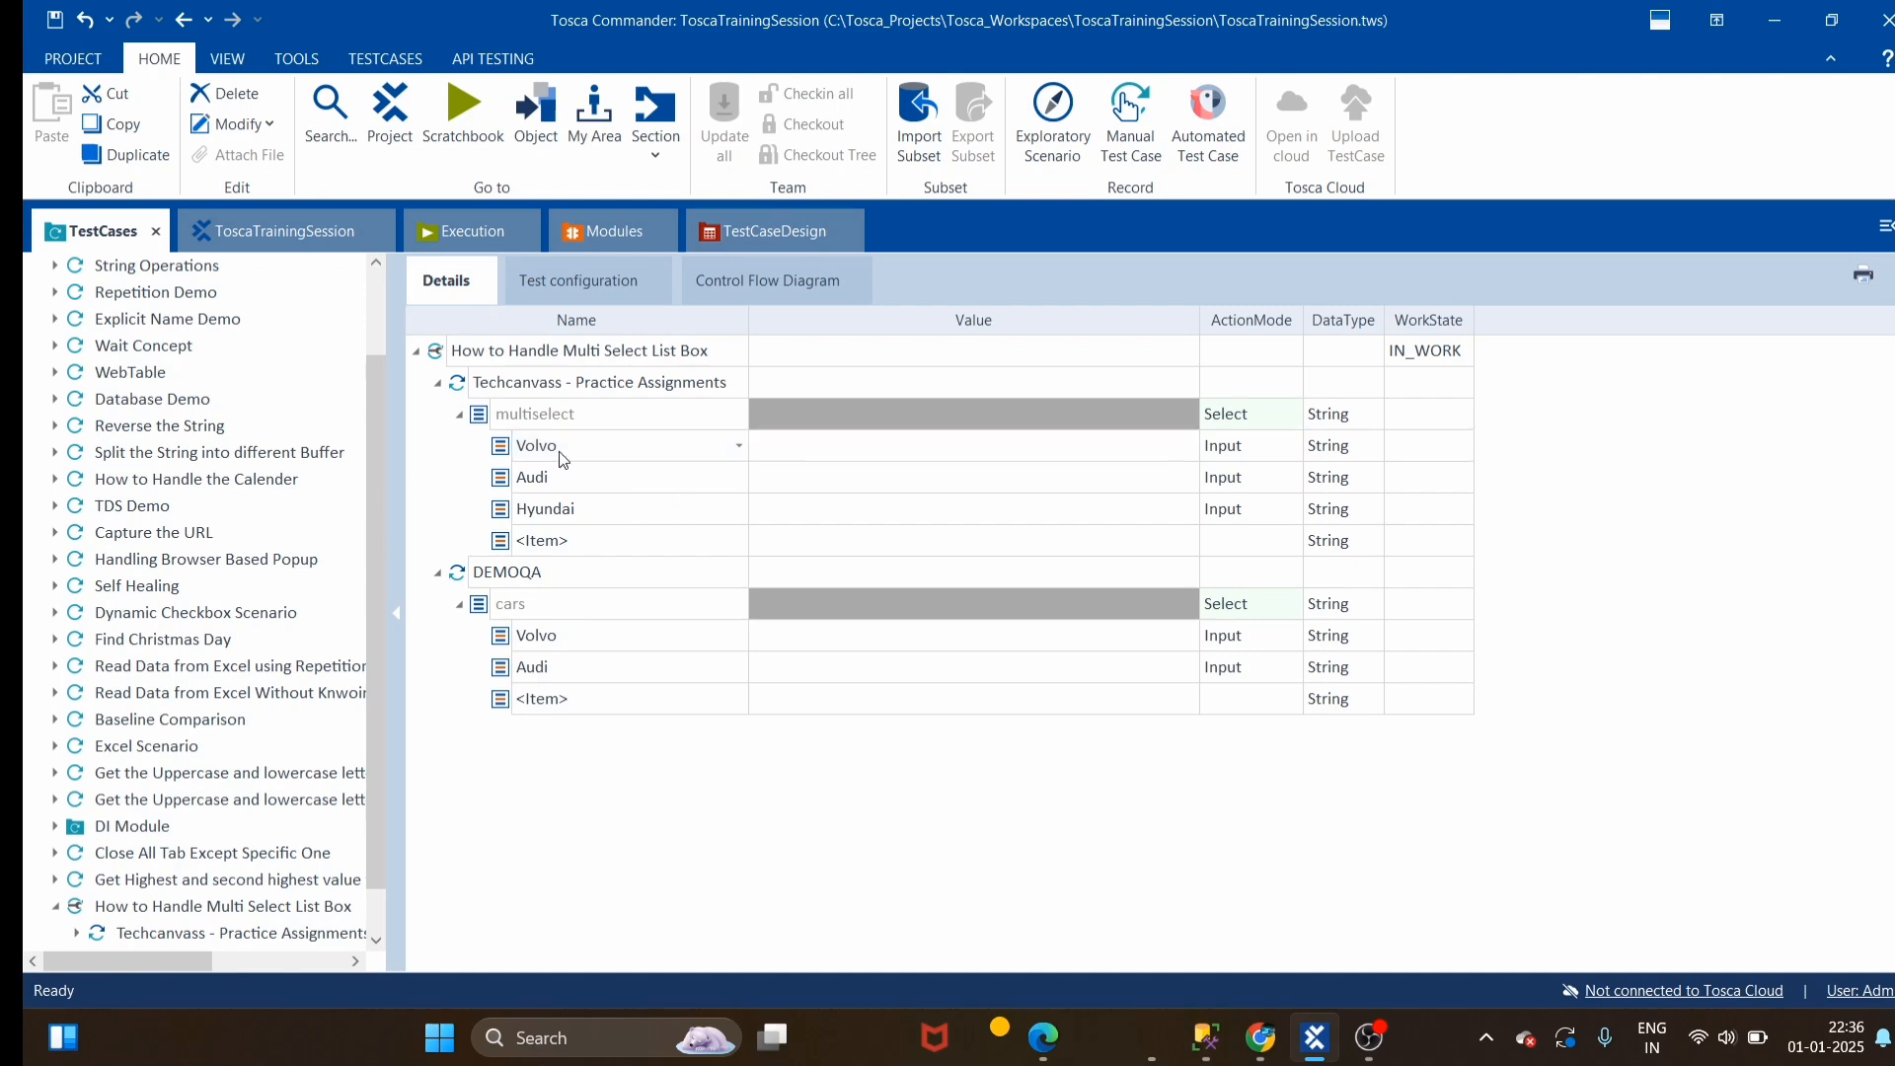
{"action": "left_click", "coordinate": [459, 415]}
{"action": "left_click", "coordinate": [459, 477]}
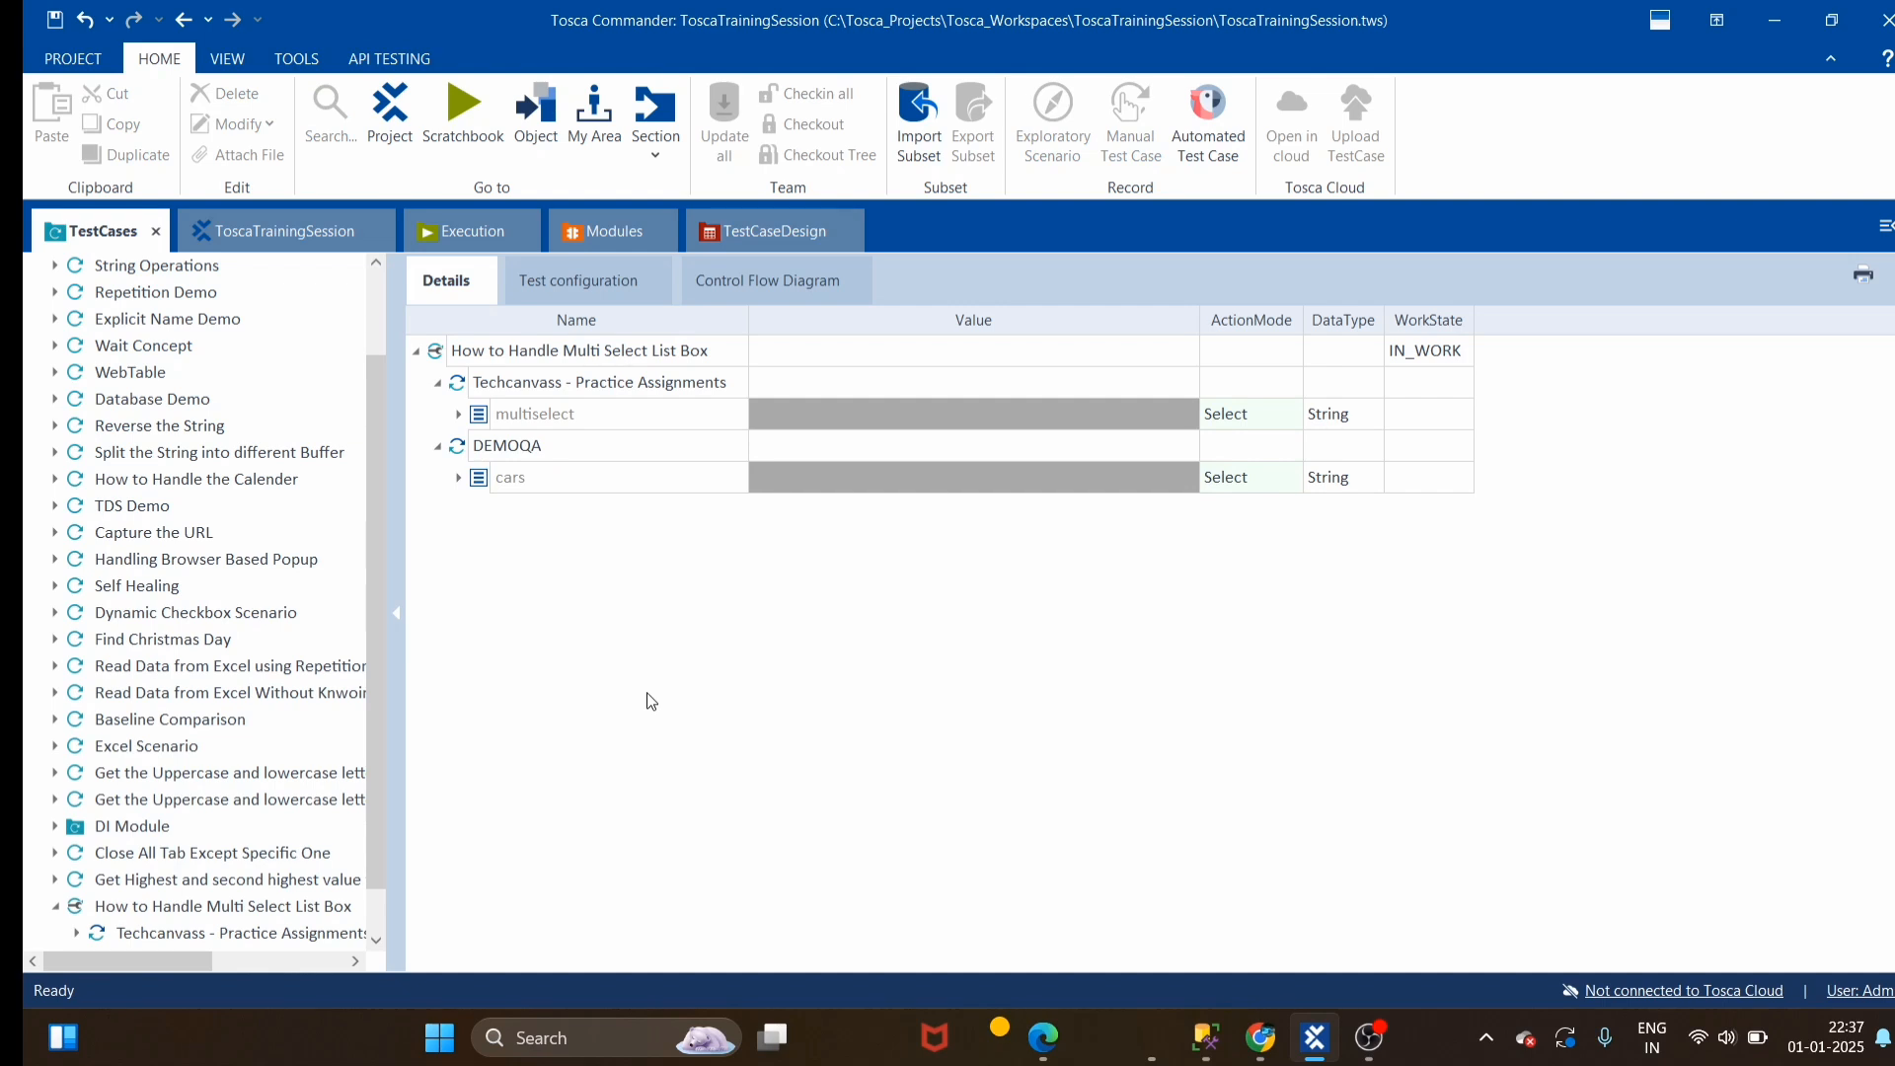
Switch to Chrome and select Volvo in the Standard multi select list on the DEMOQA page
{"action": "left_click", "coordinate": [1260, 1037]}
{"action": "left_click", "coordinate": [535, 716]}
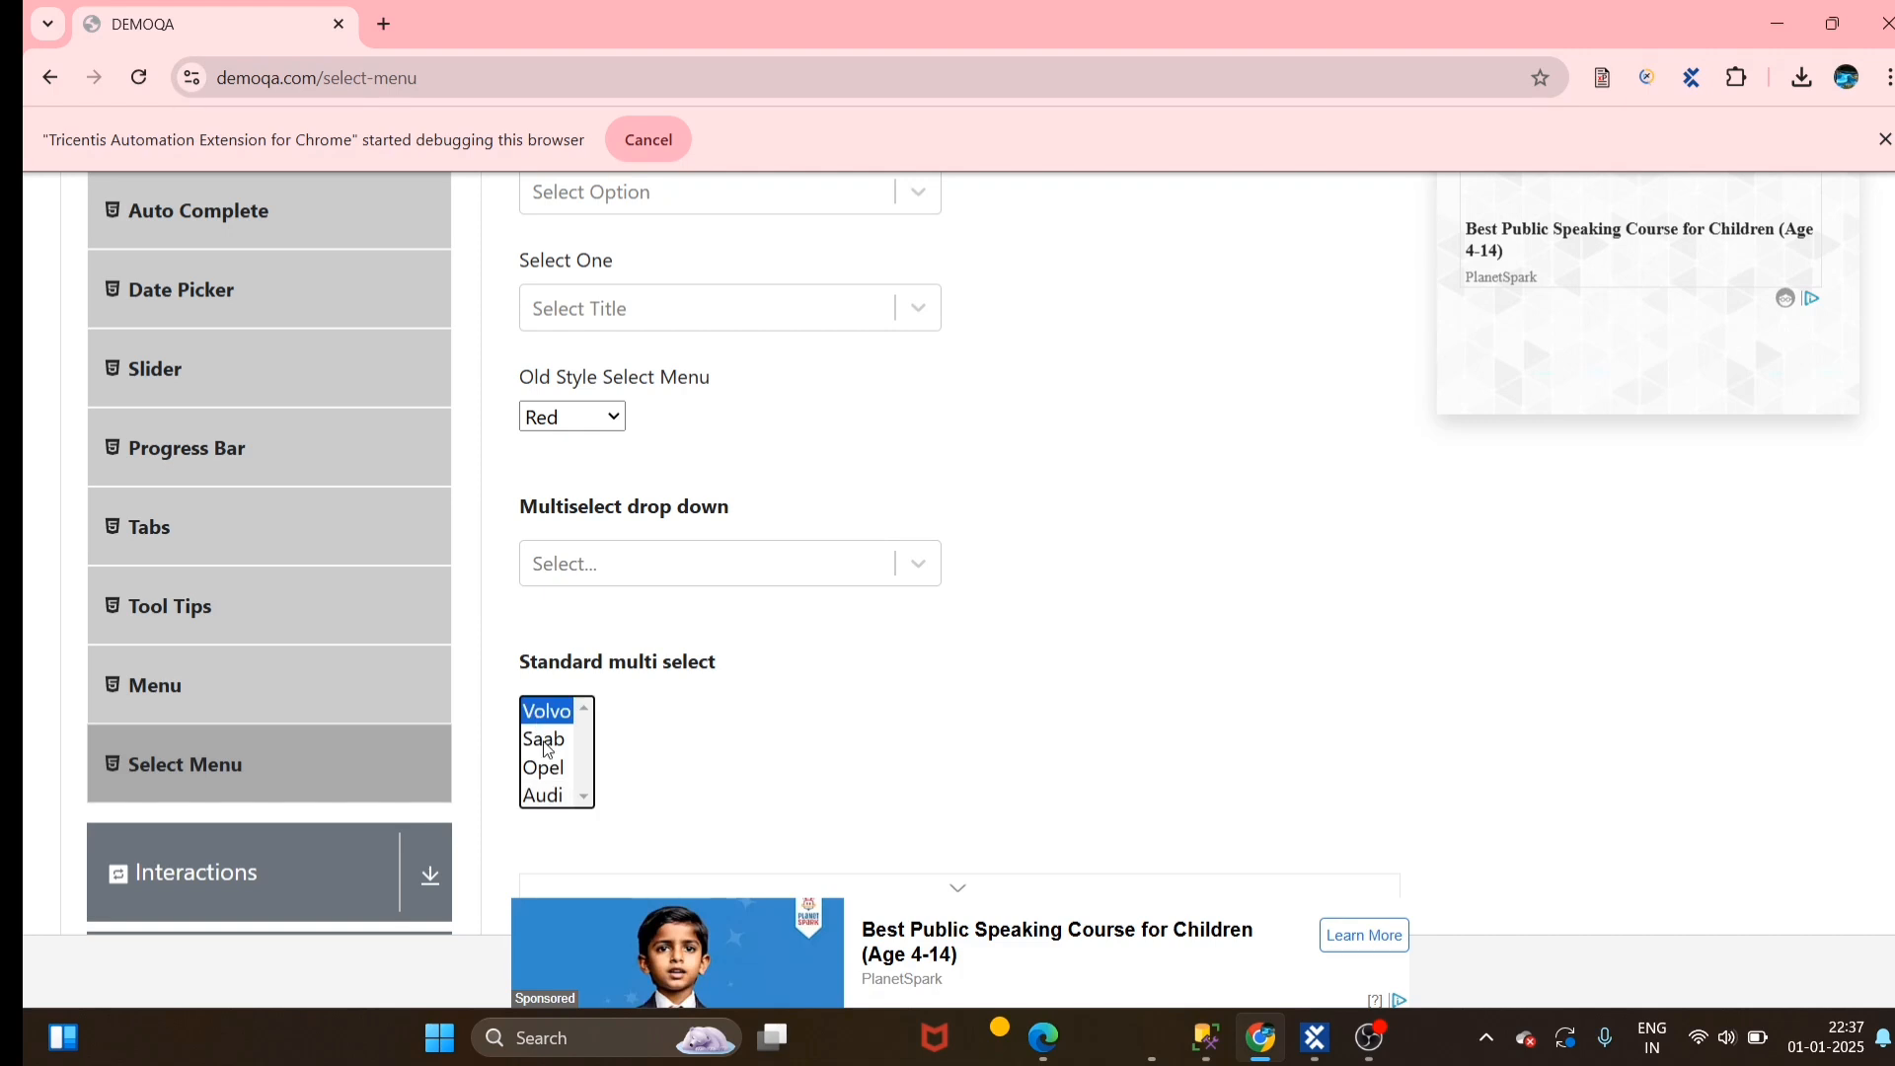
{"action": "left_click", "coordinate": [839, 689]}
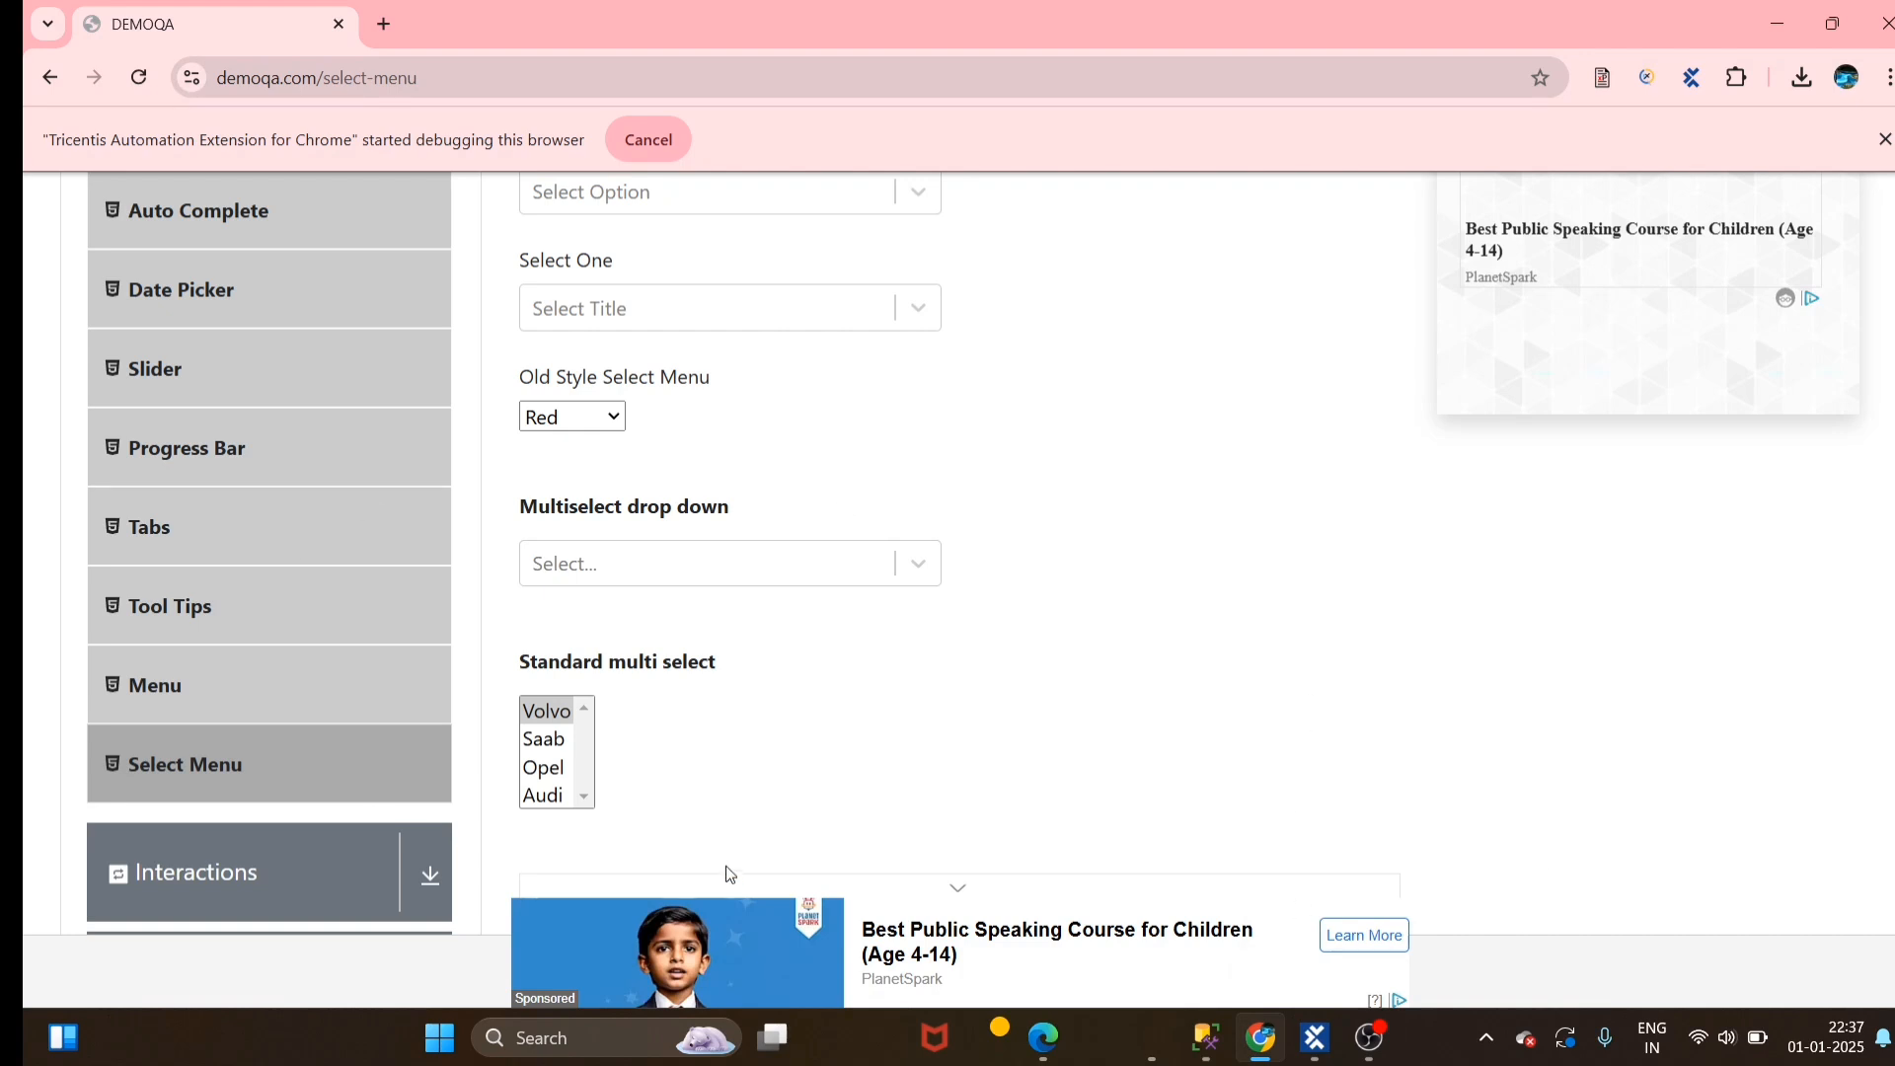
Reload the DEMOQA select menu page, check its Standard multi select list, and return to Tosca Commander
{"action": "key", "text": "F5"}
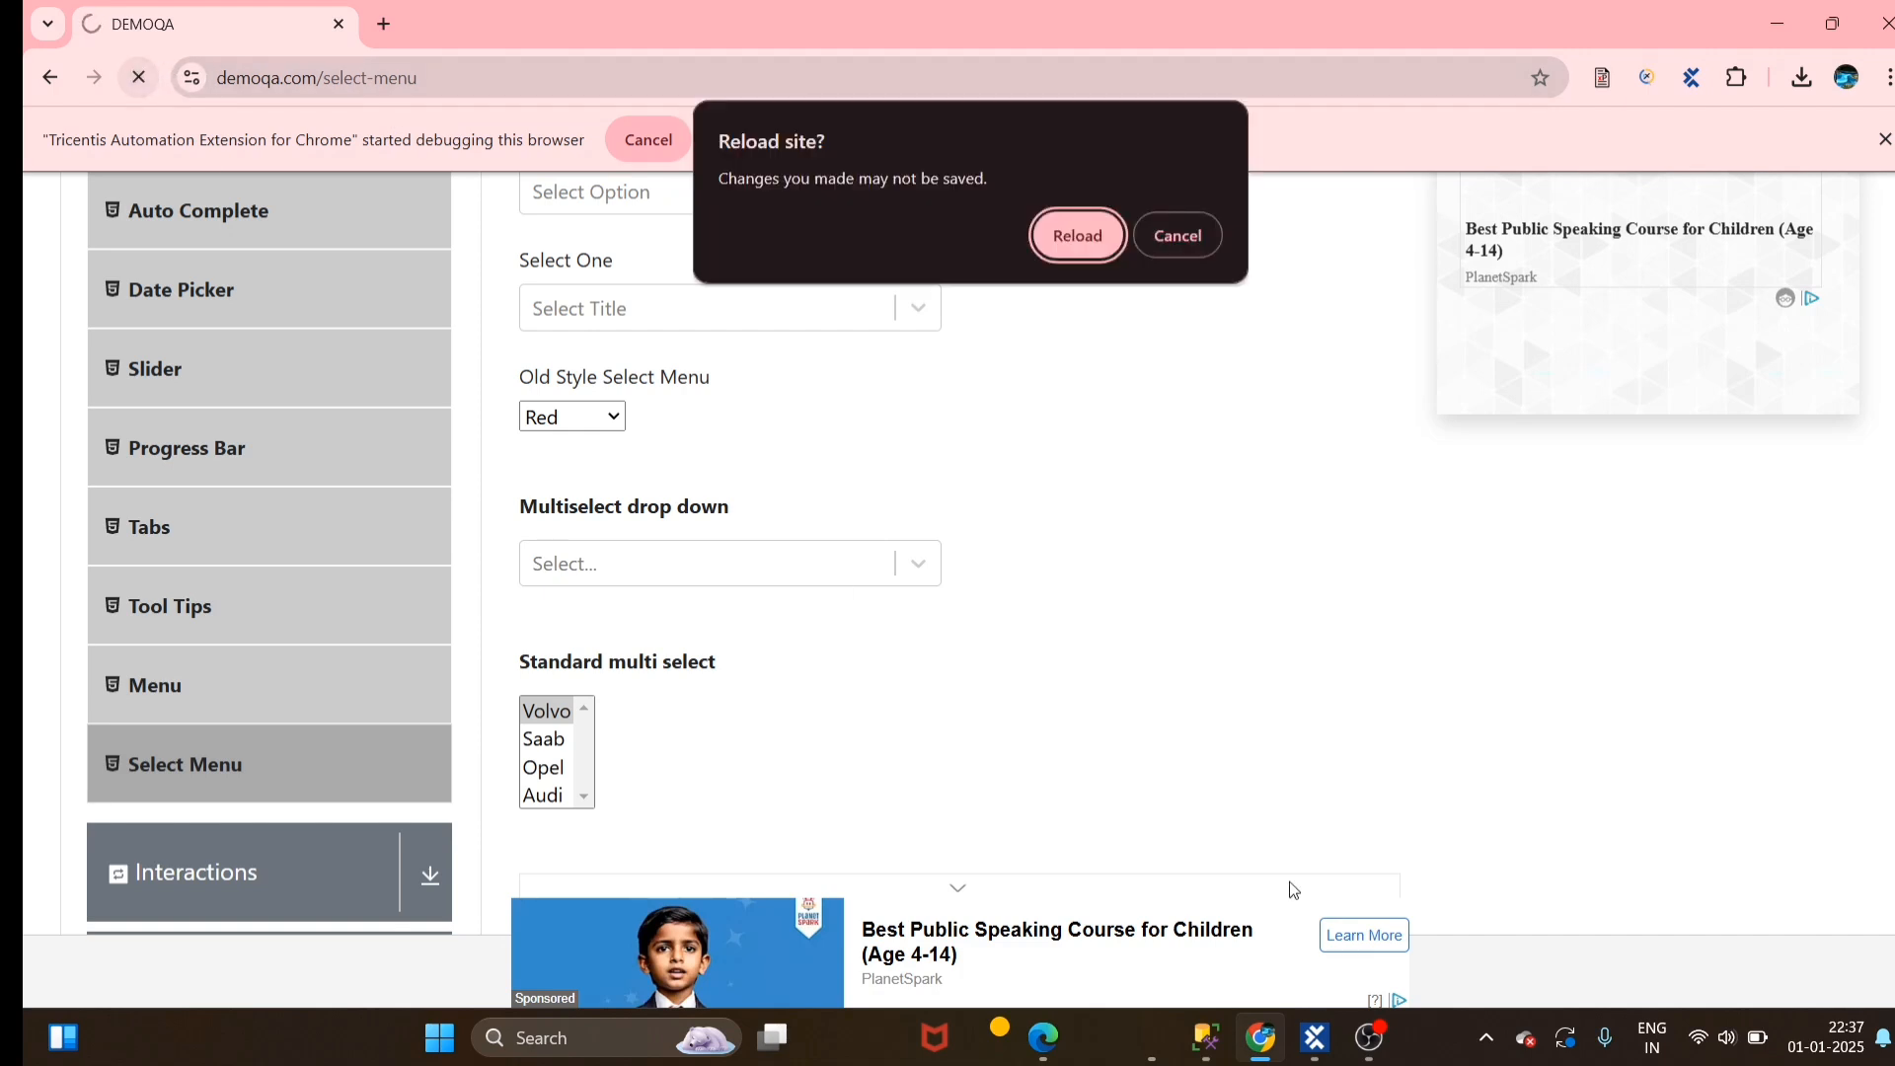
{"action": "left_click", "coordinate": [1056, 247]}
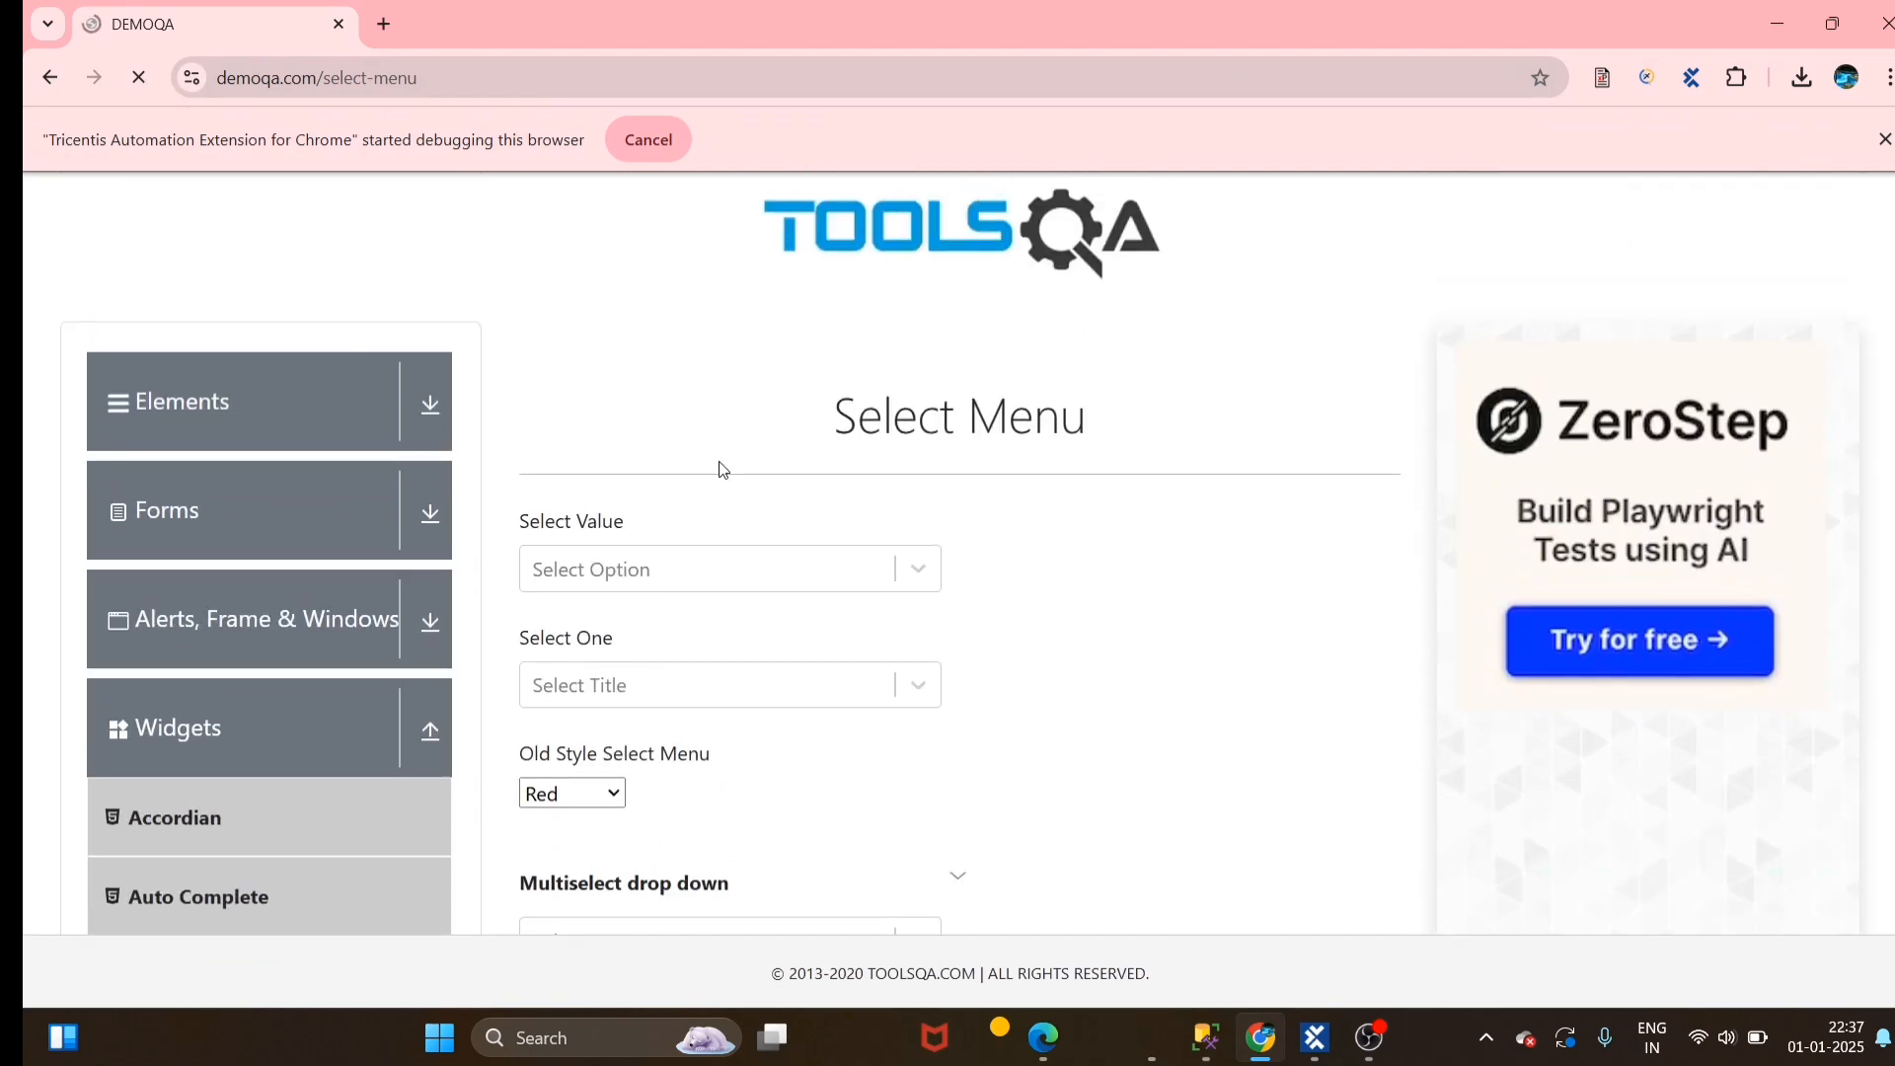
{"action": "scroll", "coordinate": [1053, 782], "scroll_direction": "down", "scroll_amount": 10}
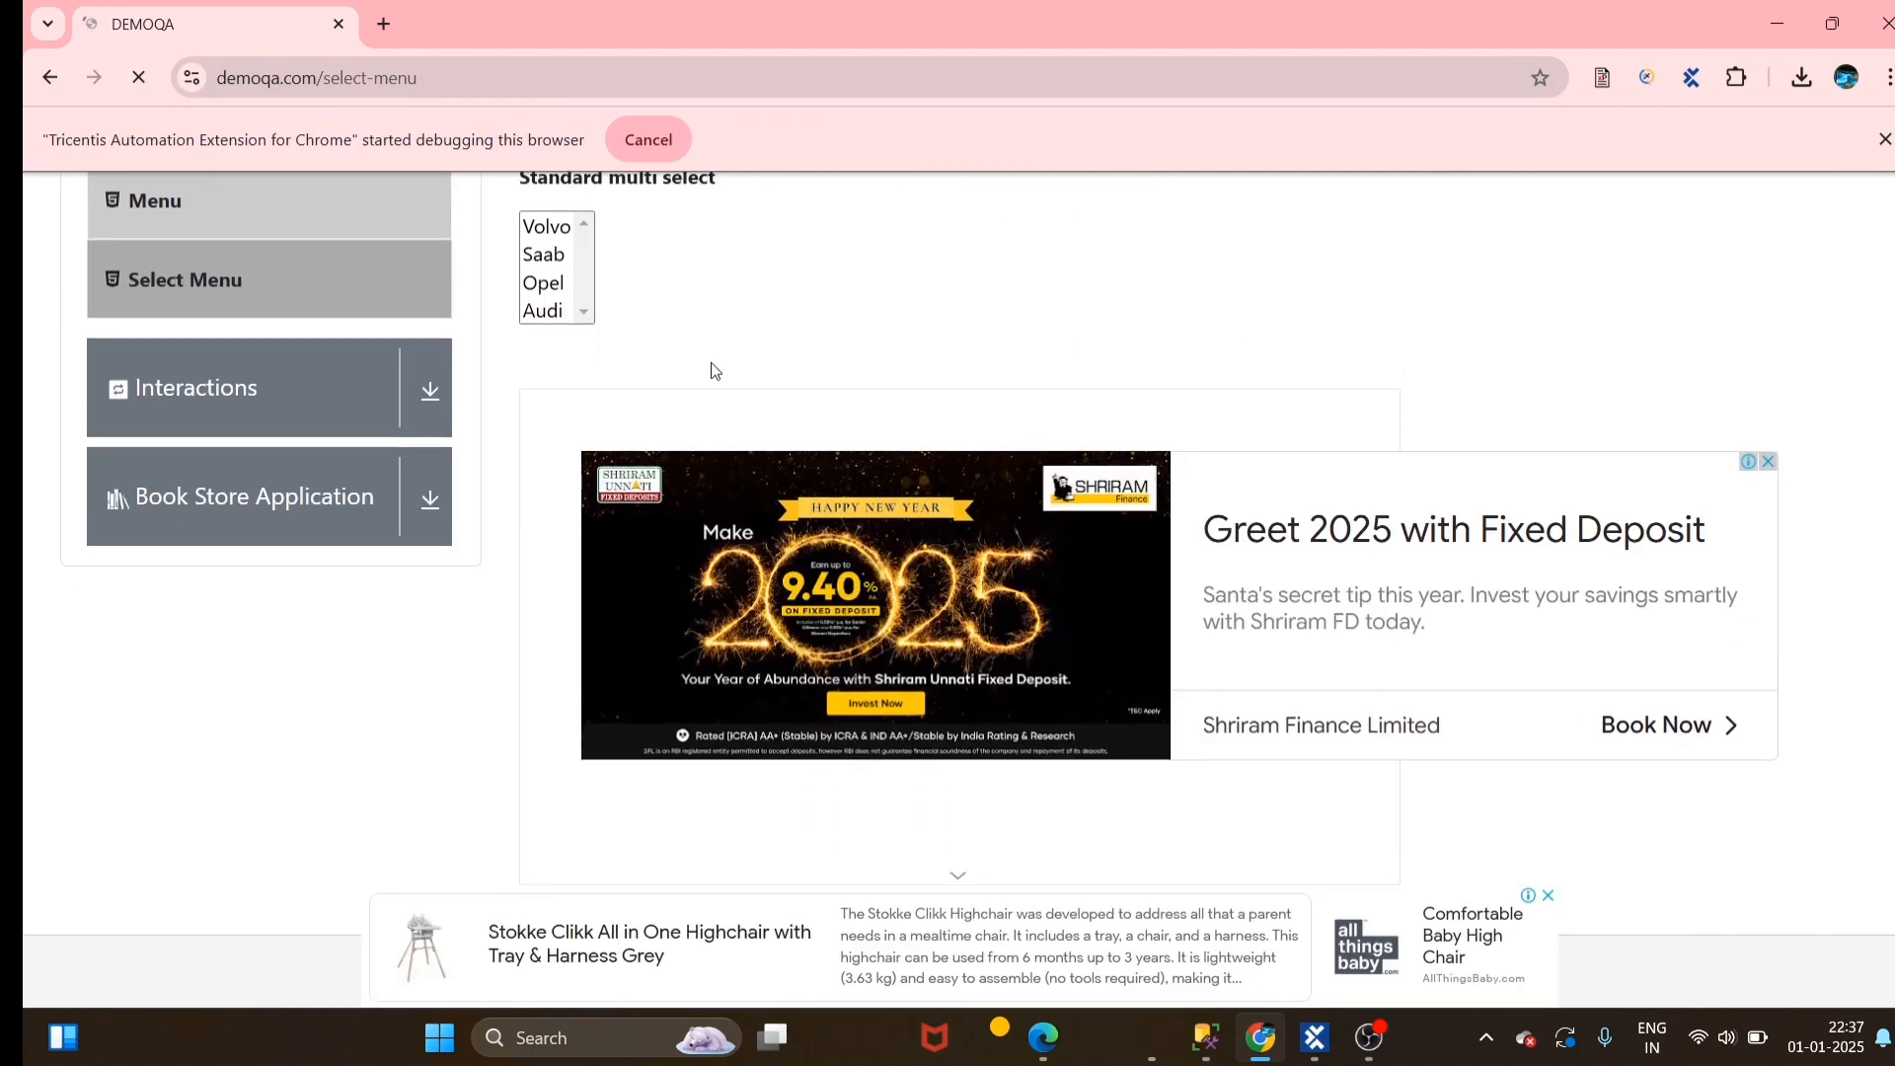
{"action": "scroll", "coordinate": [1070, 322], "scroll_direction": "up", "scroll_amount": 1}
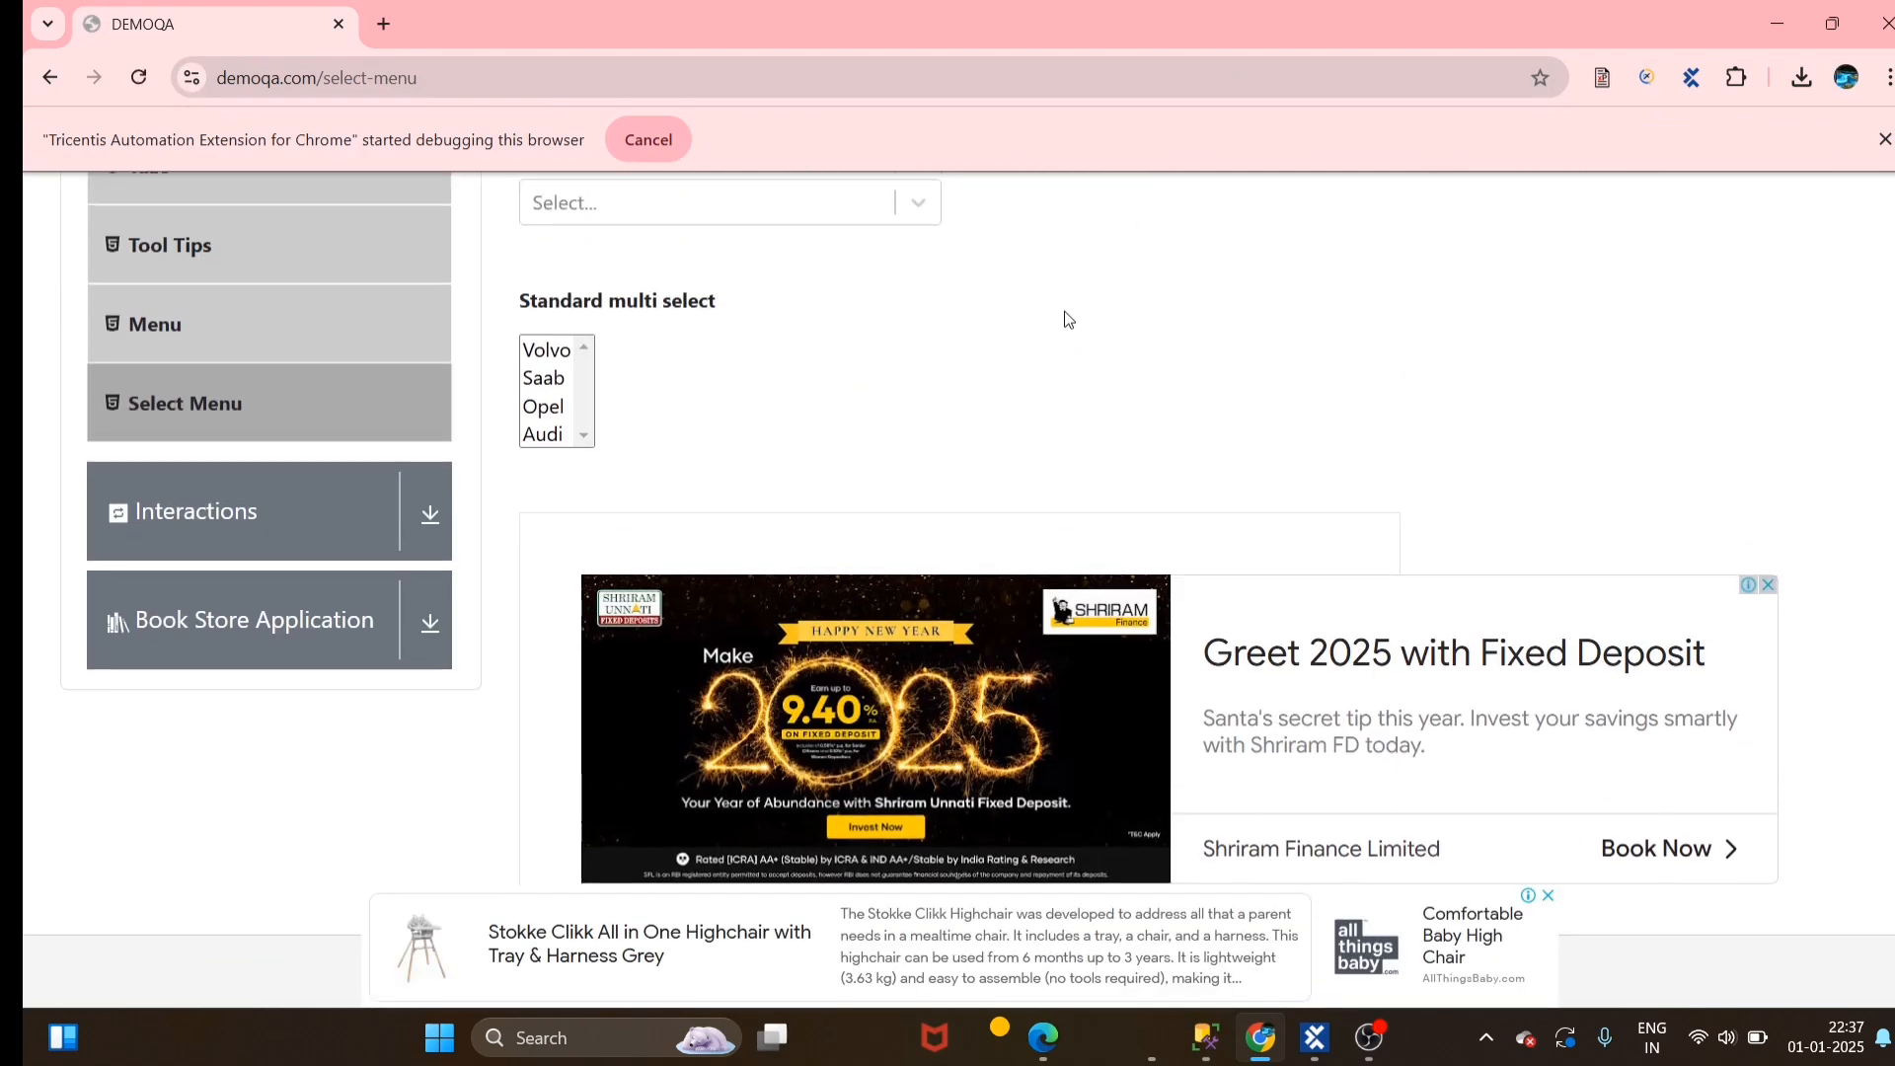
{"action": "left_click", "coordinate": [1314, 1037]}
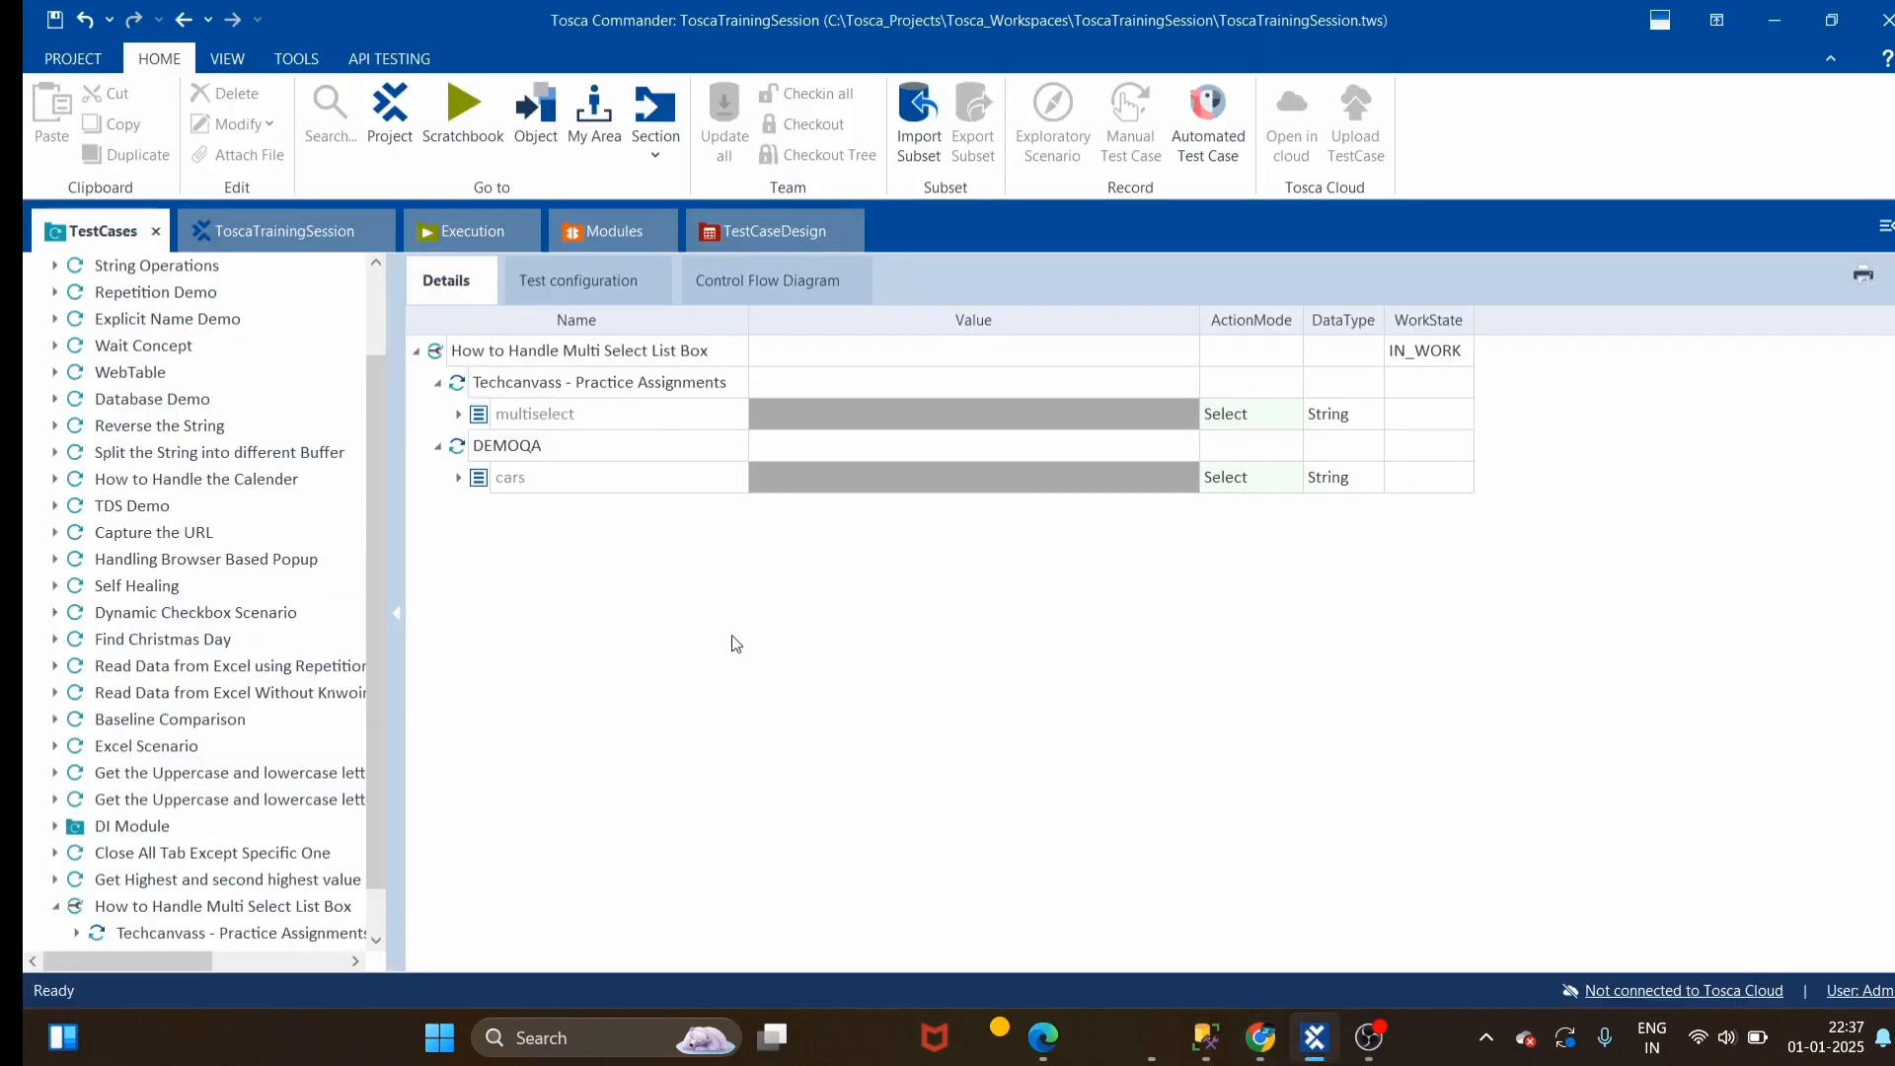
Review the item name options of the Volvo entry under multiselect, and collapse the Techcanvass and DEMOQA test steps
{"action": "left_click", "coordinate": [458, 415]}
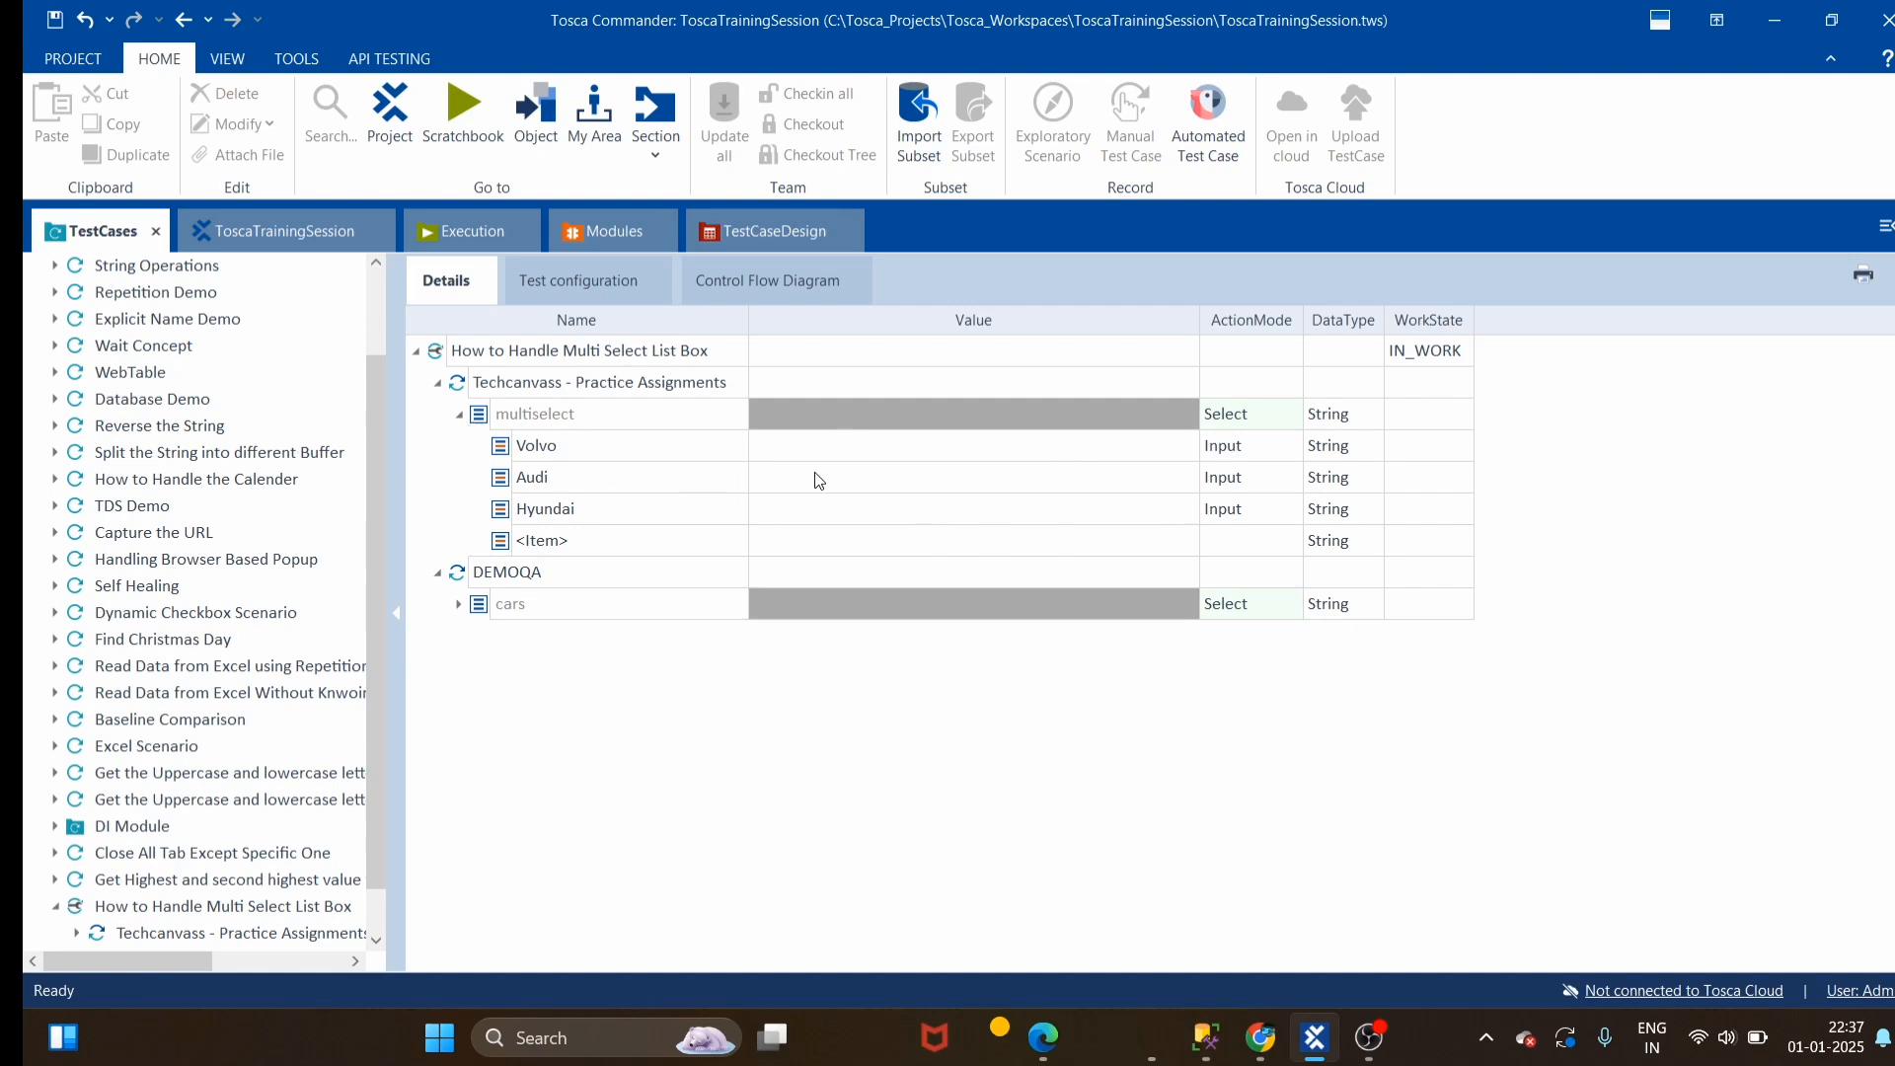
{"action": "left_click", "coordinate": [809, 445]}
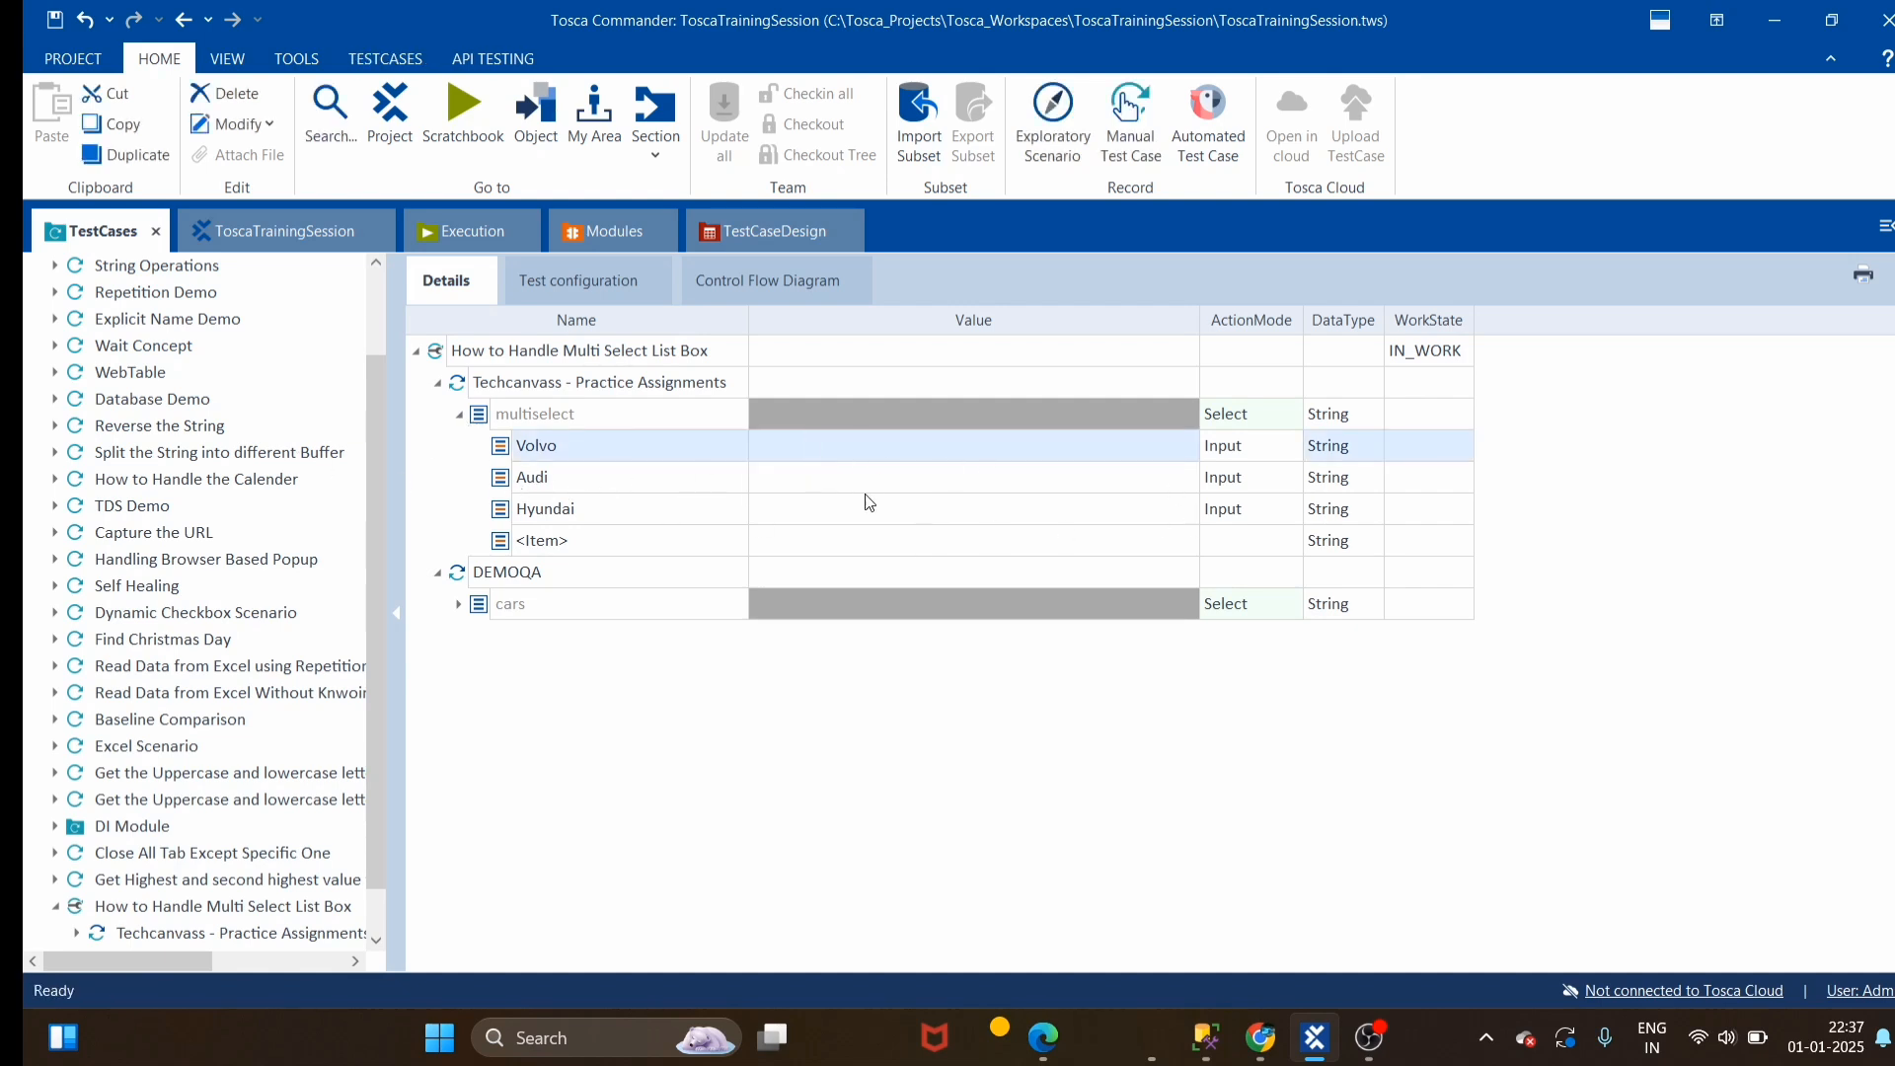
{"action": "left_click", "coordinate": [1201, 452]}
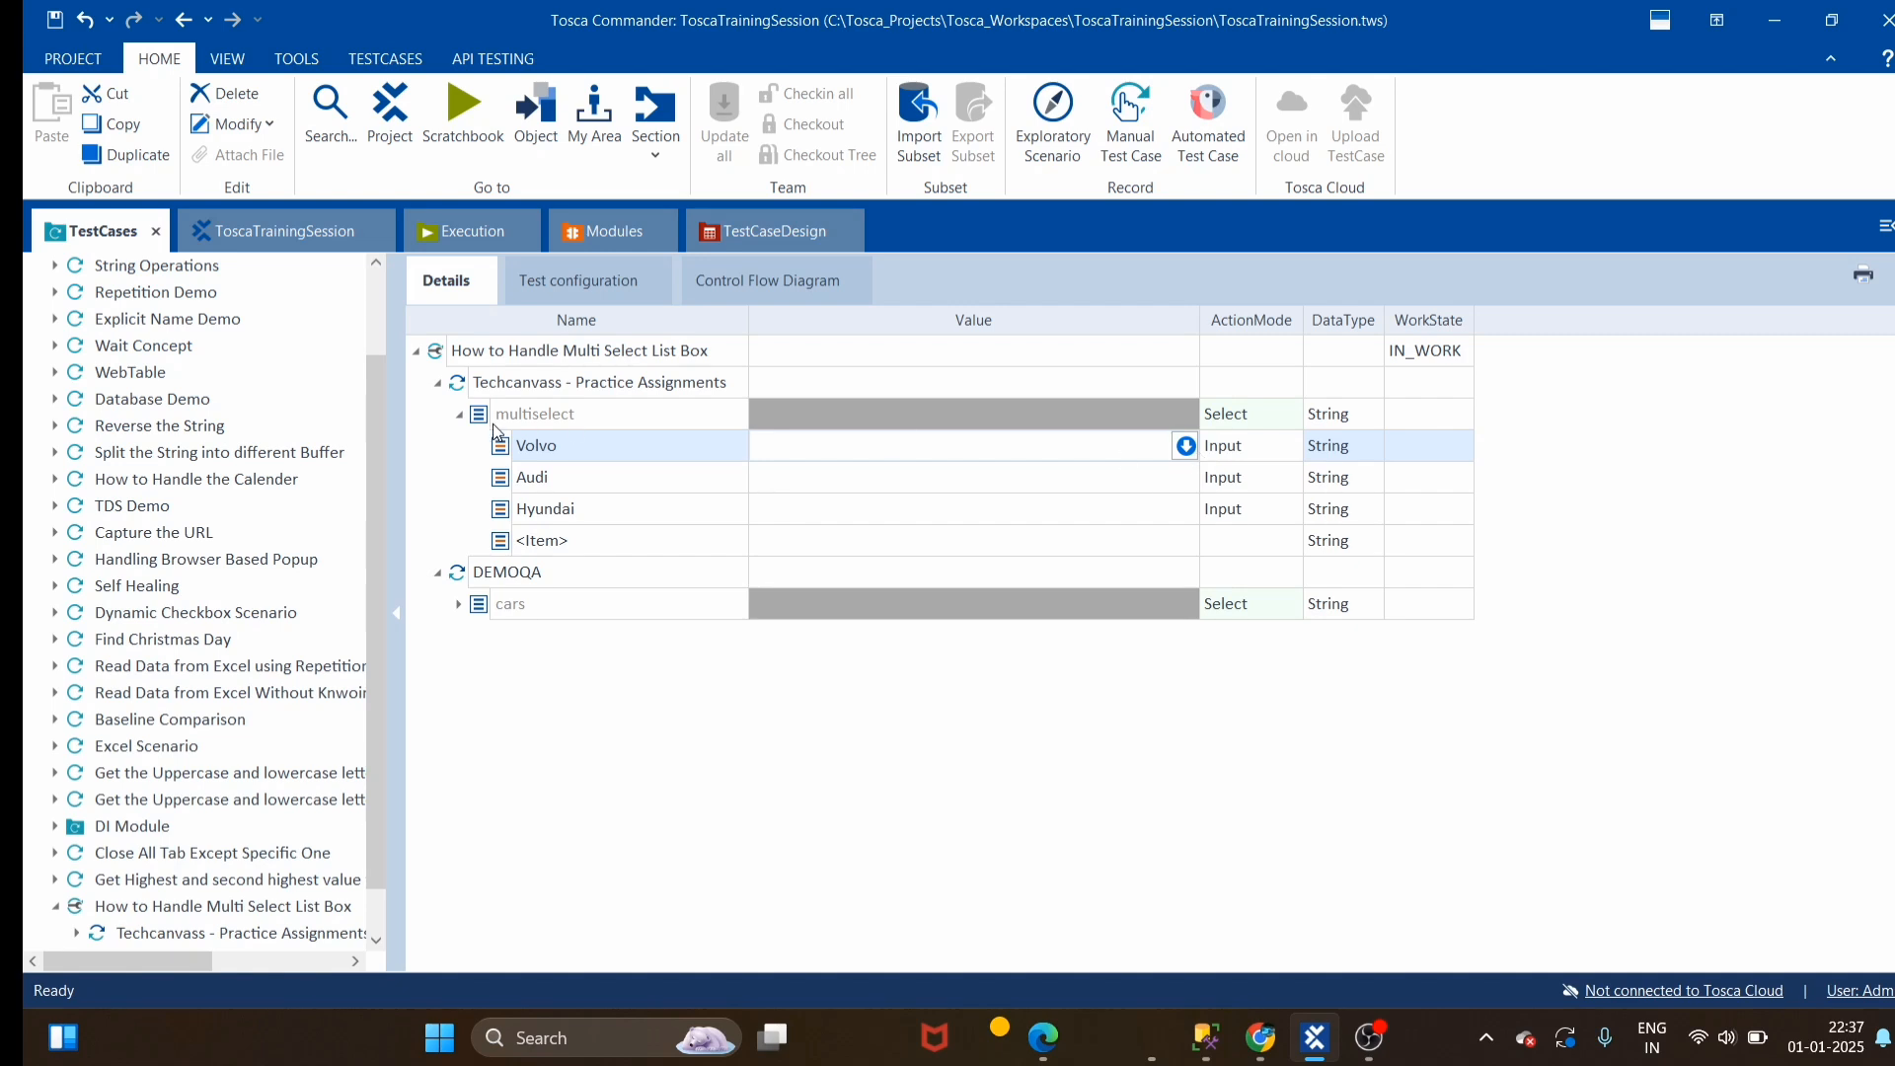
{"action": "left_click", "coordinate": [671, 454]}
{"action": "left_click", "coordinate": [745, 445]}
{"action": "left_click", "coordinate": [743, 449]}
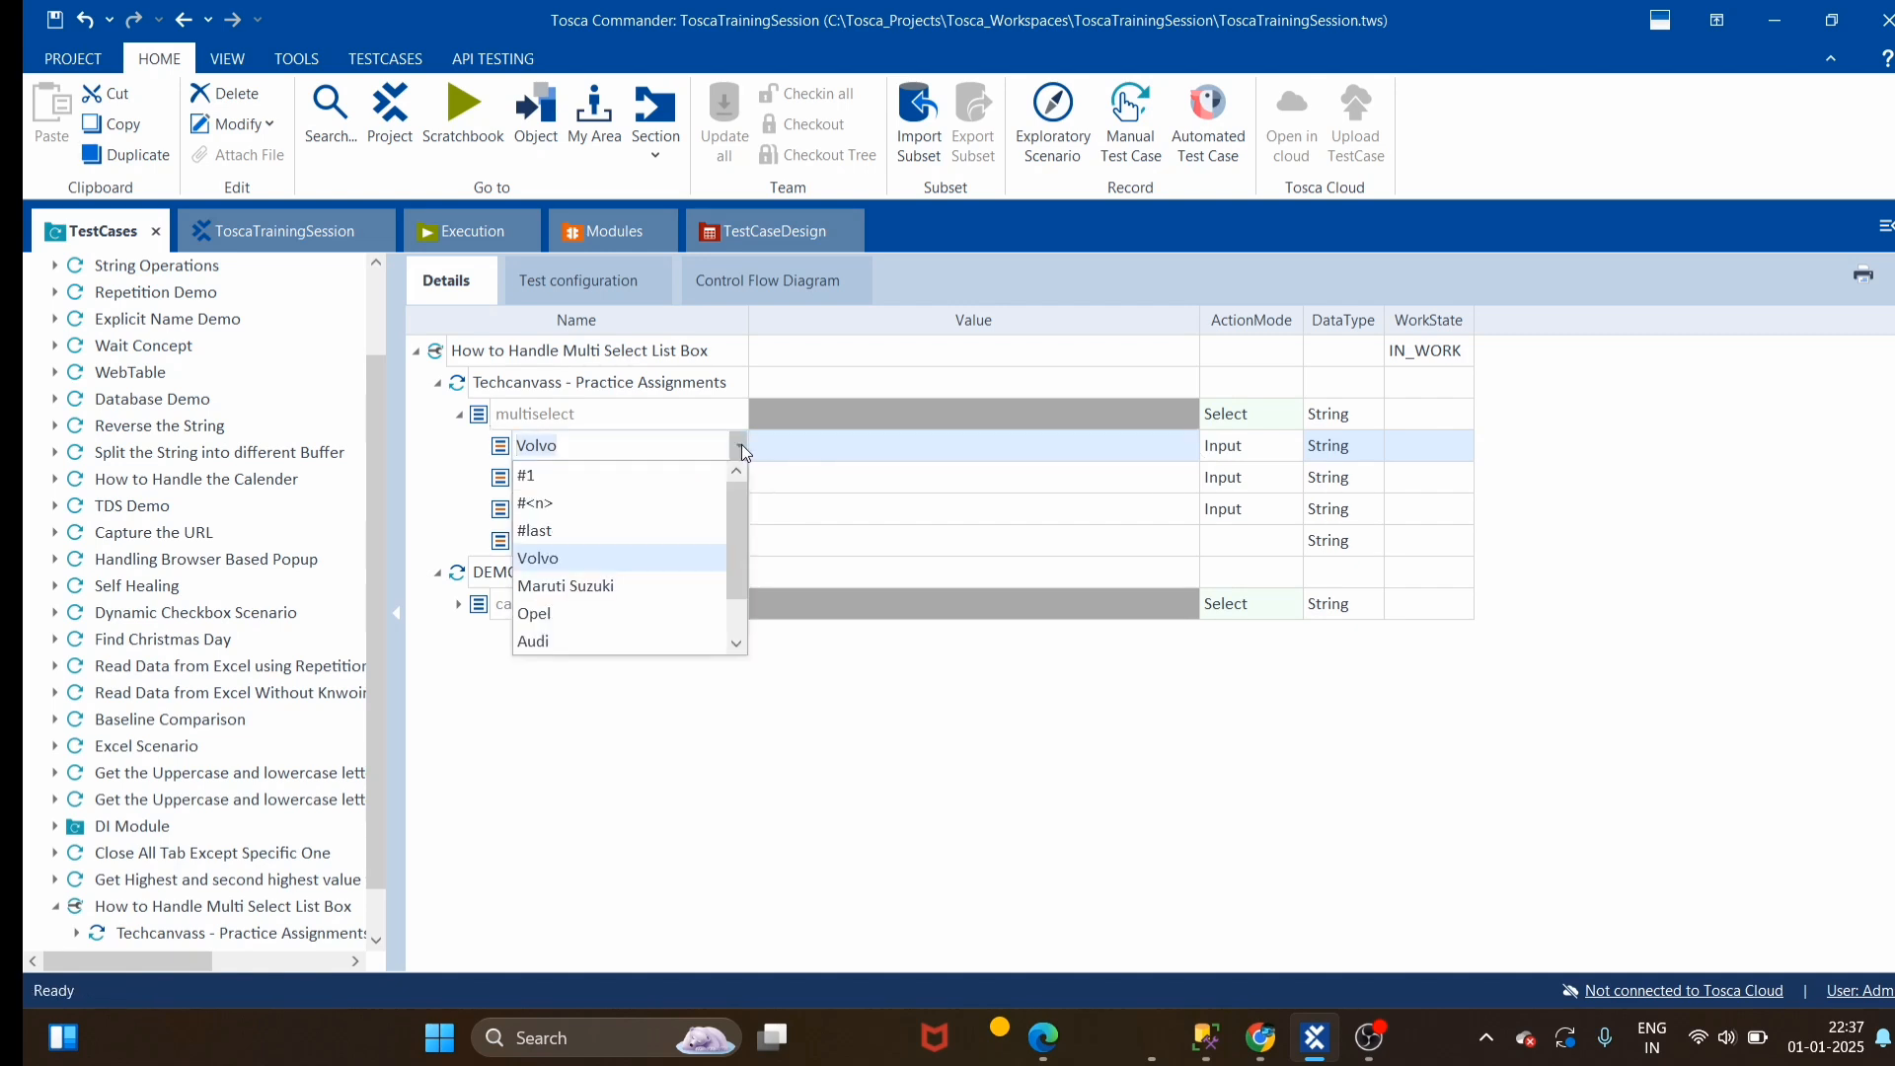
{"action": "left_click", "coordinate": [605, 819]}
{"action": "left_click", "coordinate": [438, 385]}
{"action": "left_click", "coordinate": [437, 416]}
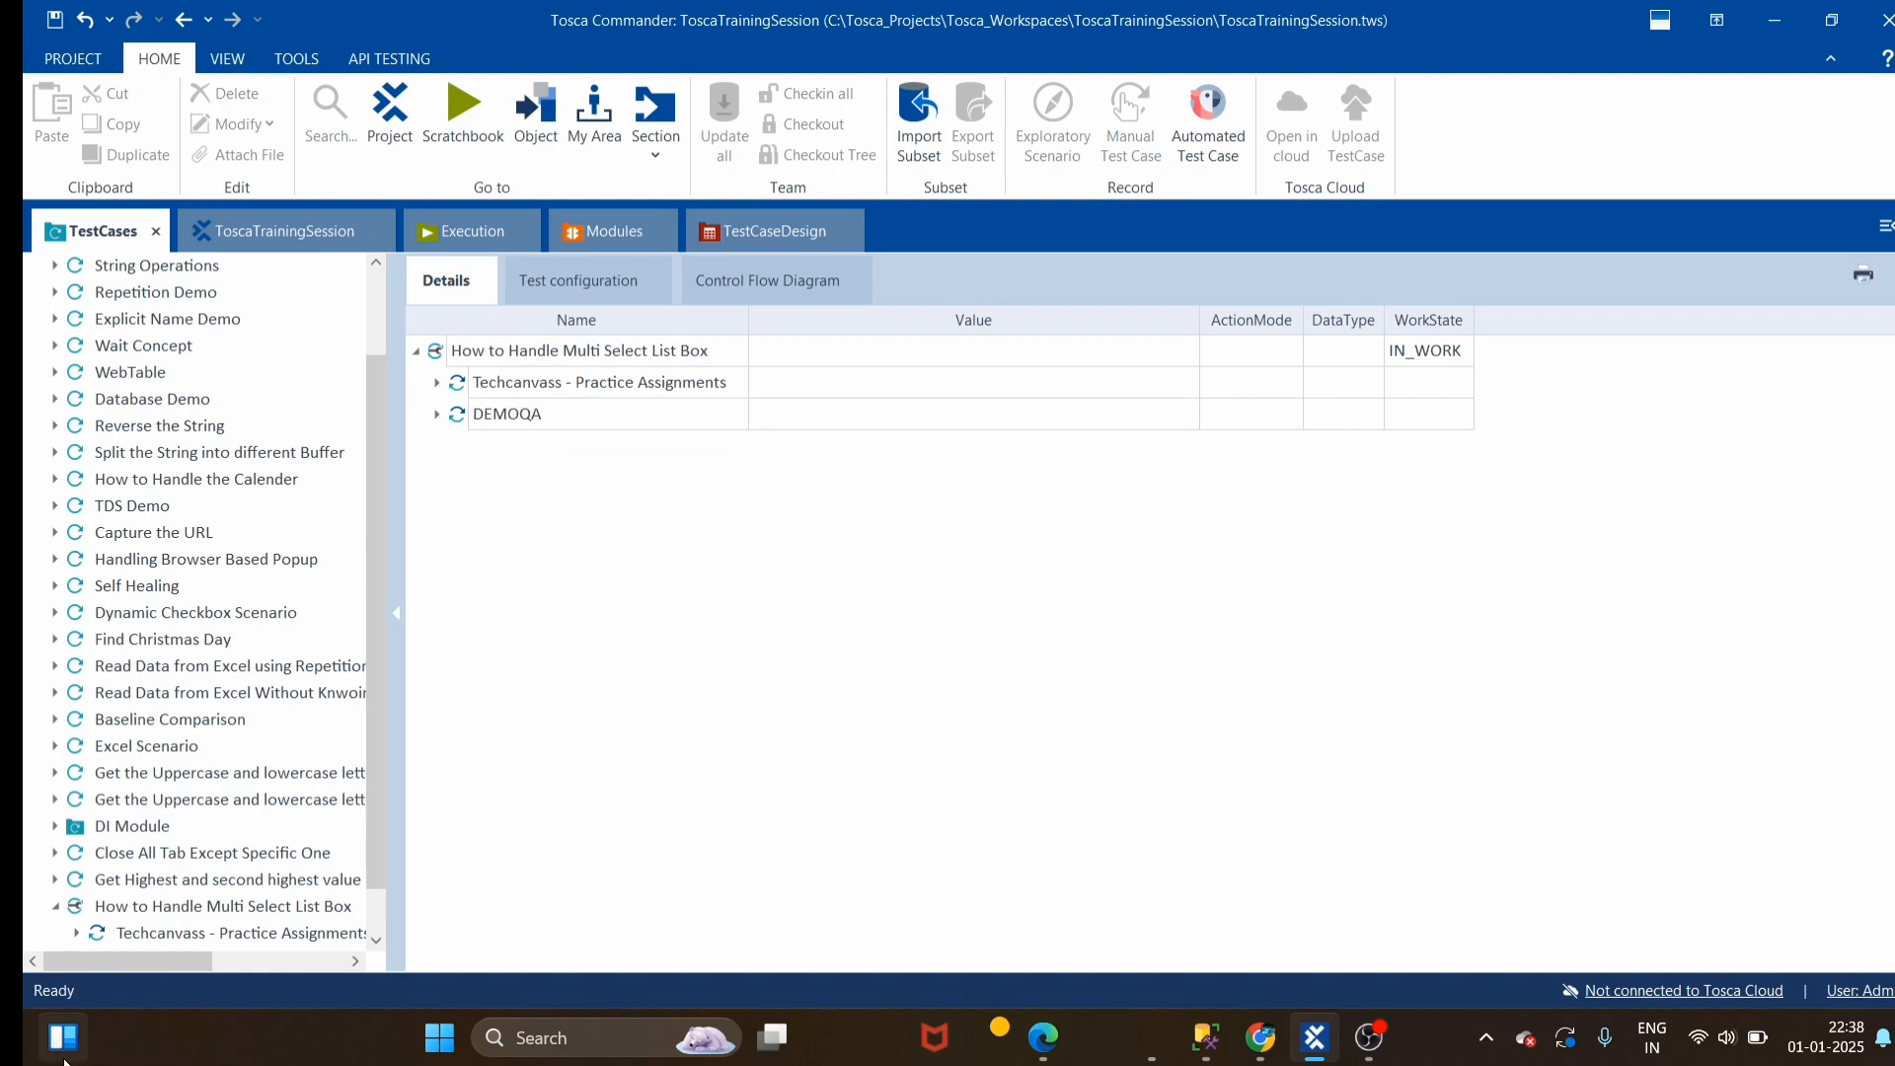
Scan the DEMOQA Chrome window from the root Modules folder and position XScan so the page's multi select list stays visible
{"action": "left_click", "coordinate": [607, 231]}
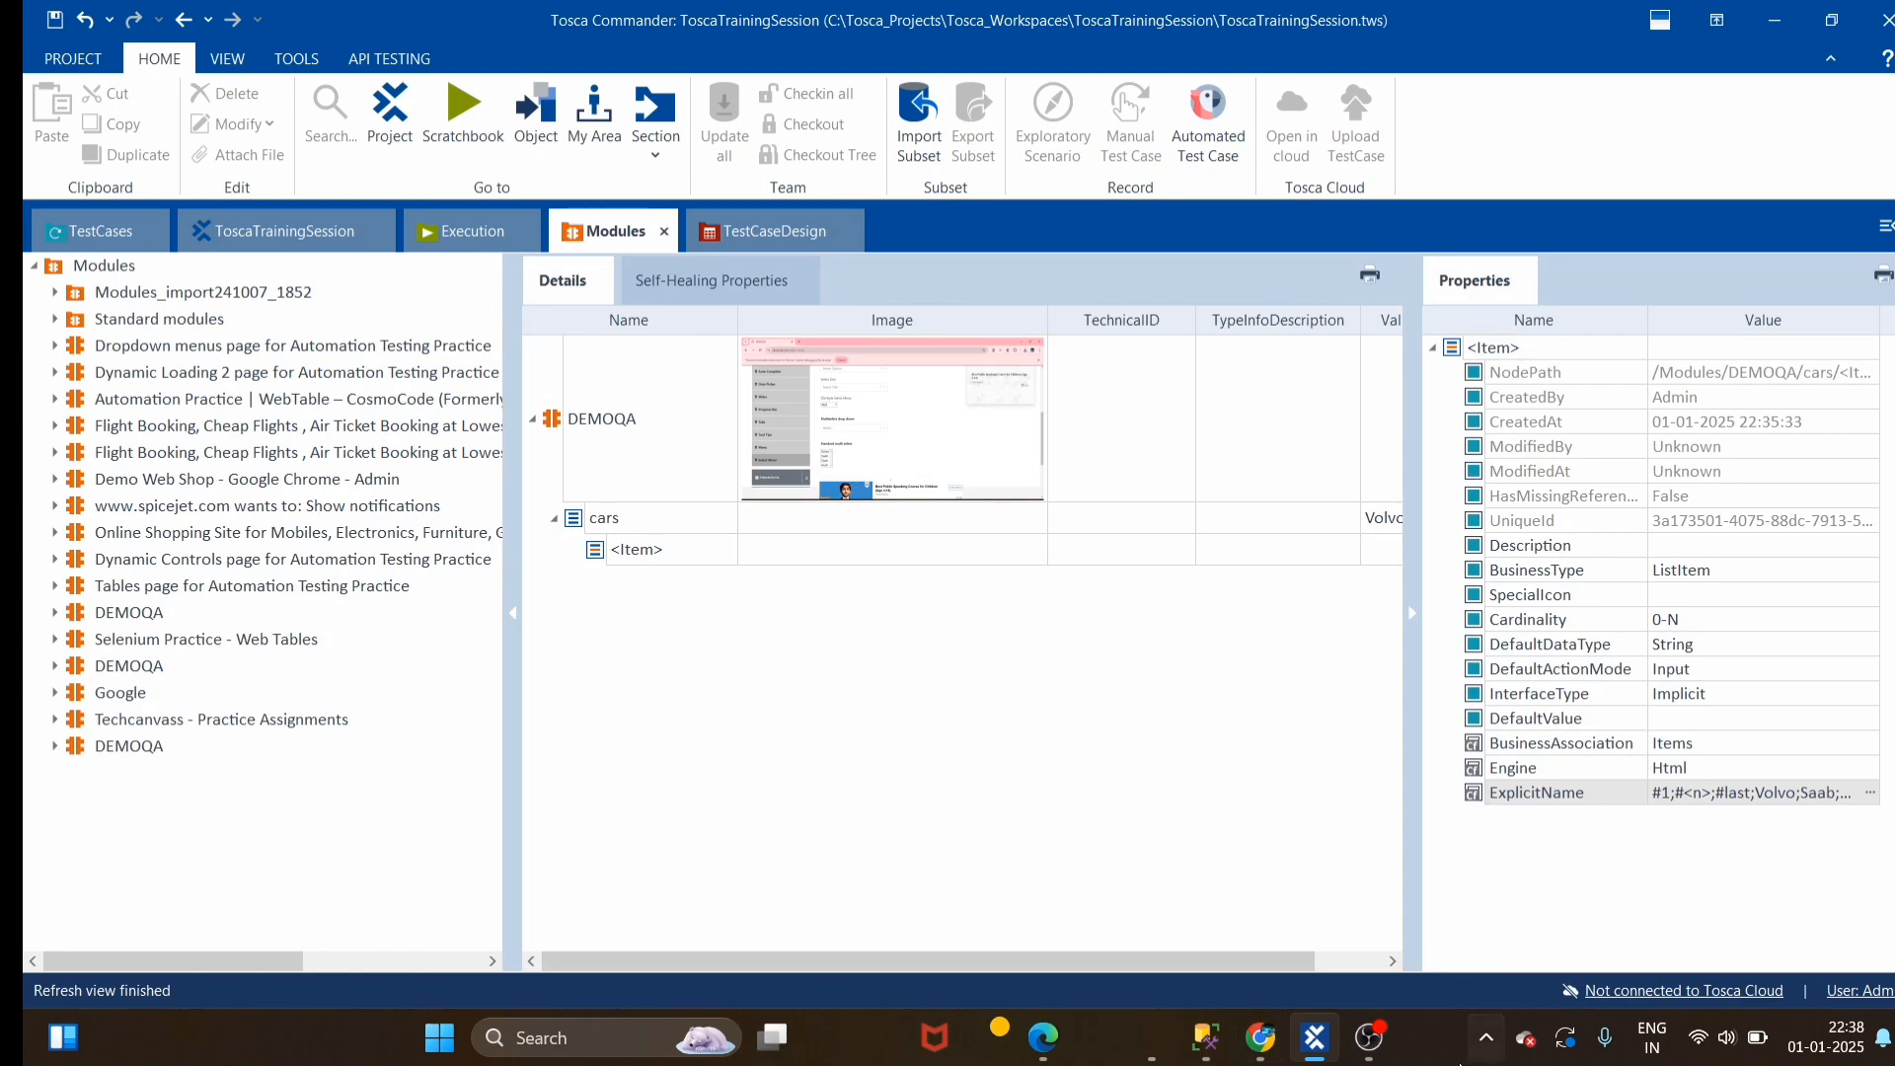
{"action": "left_click", "coordinate": [1259, 1045]}
{"action": "left_click", "coordinate": [1259, 1044]}
{"action": "left_click", "coordinate": [85, 750]}
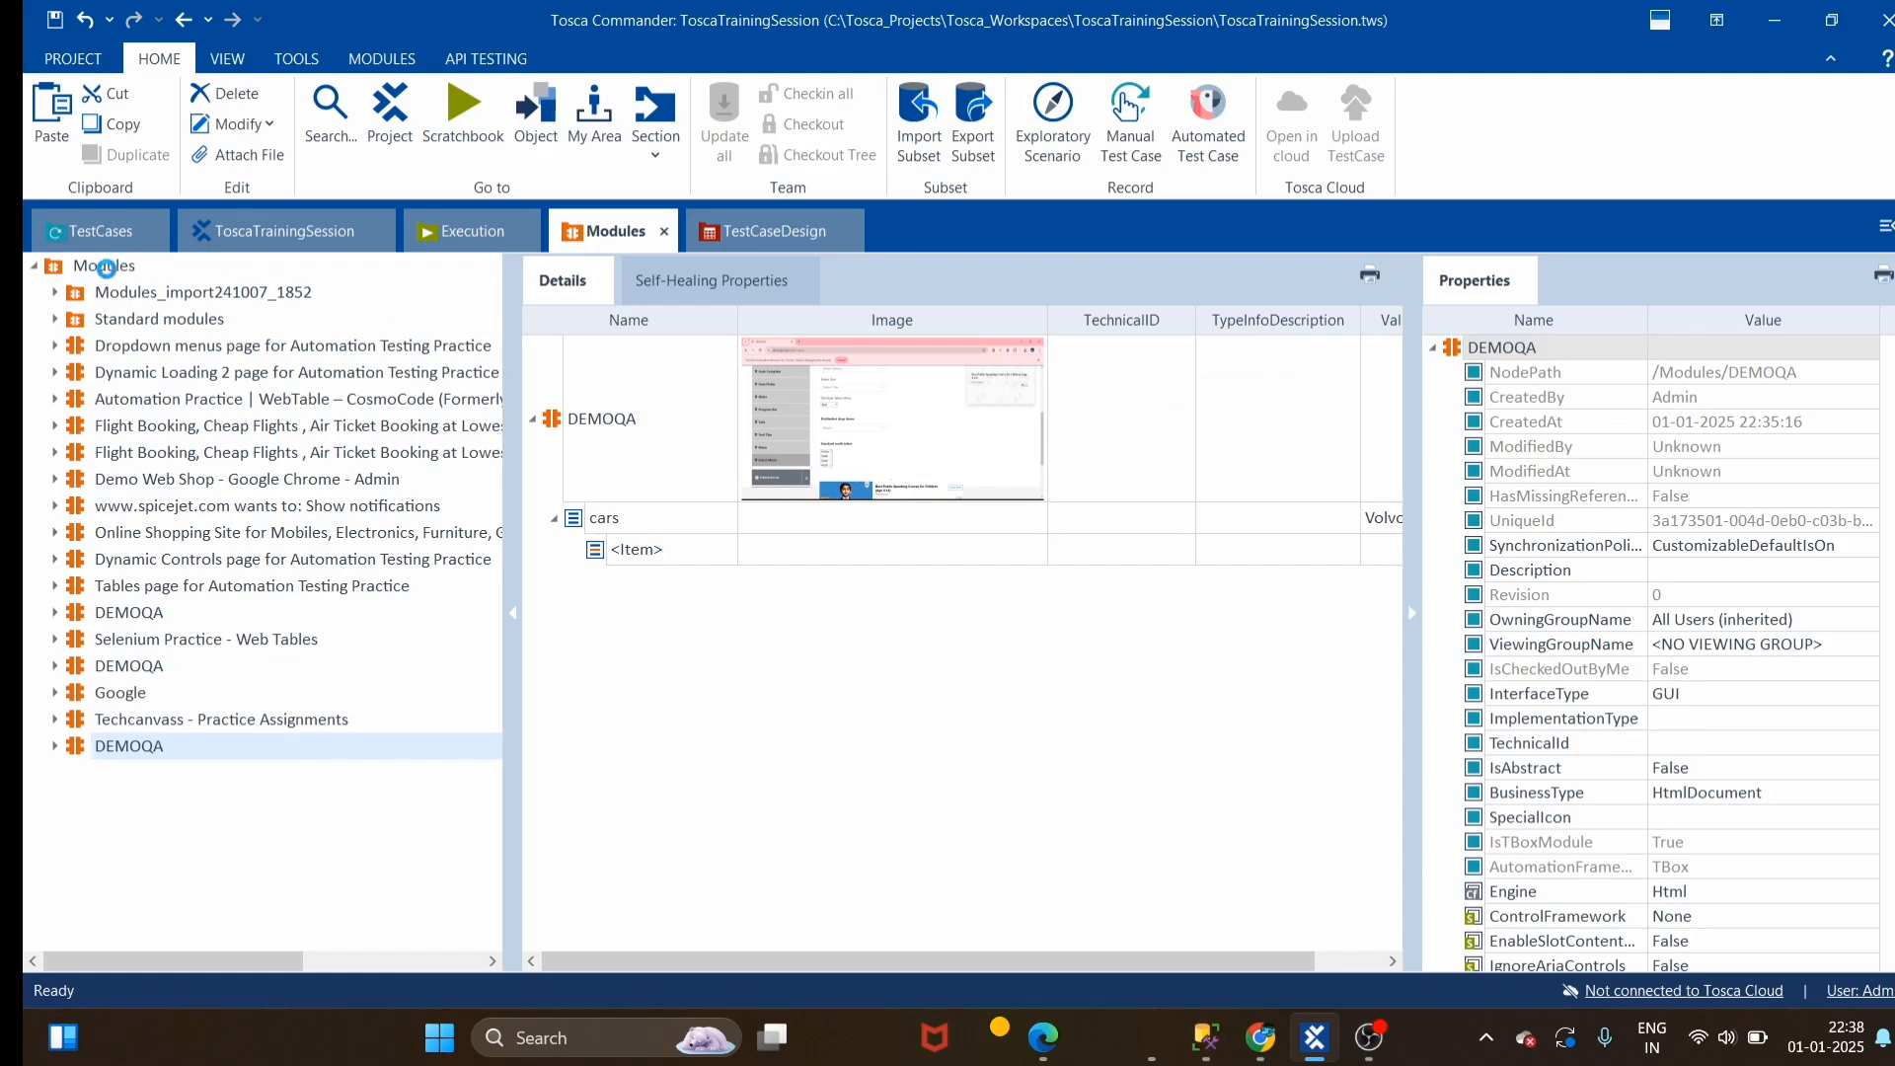
{"action": "right_click", "coordinate": [126, 279]}
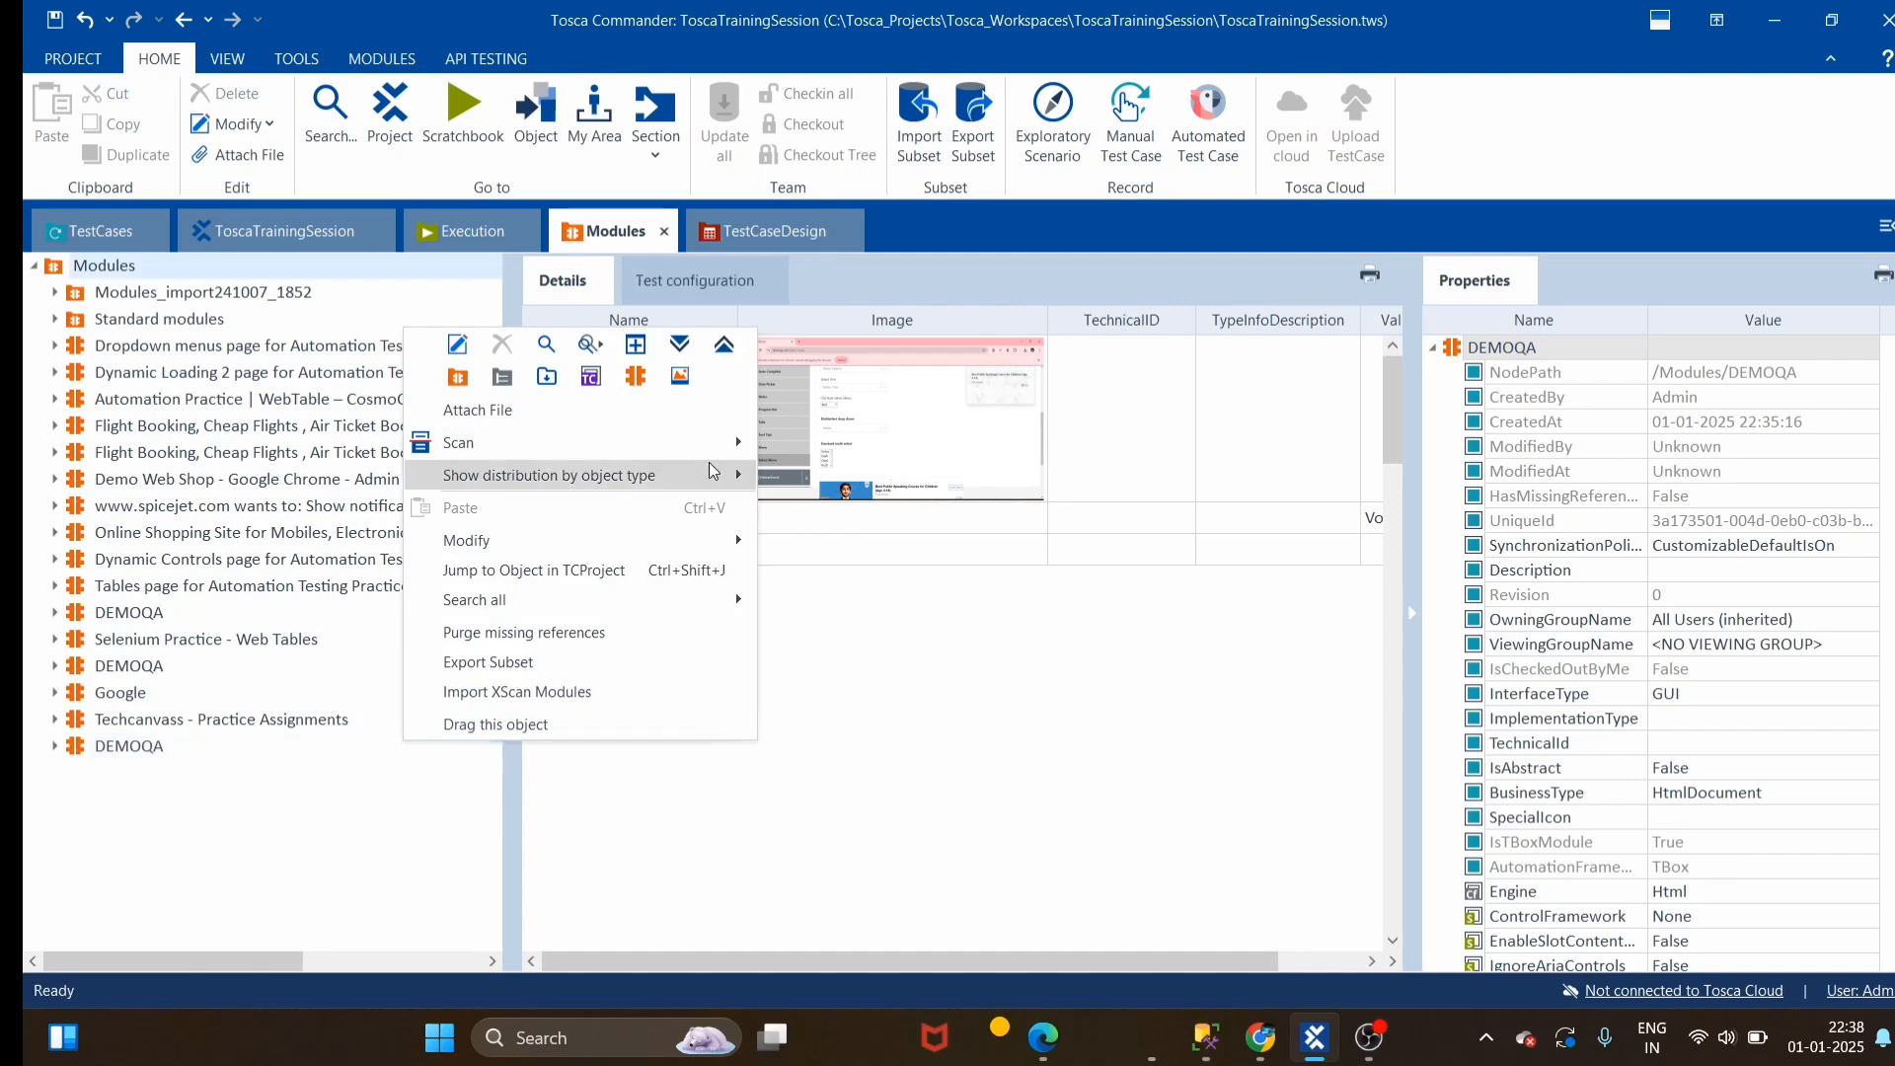
{"action": "mouse_move", "coordinate": [729, 439]}
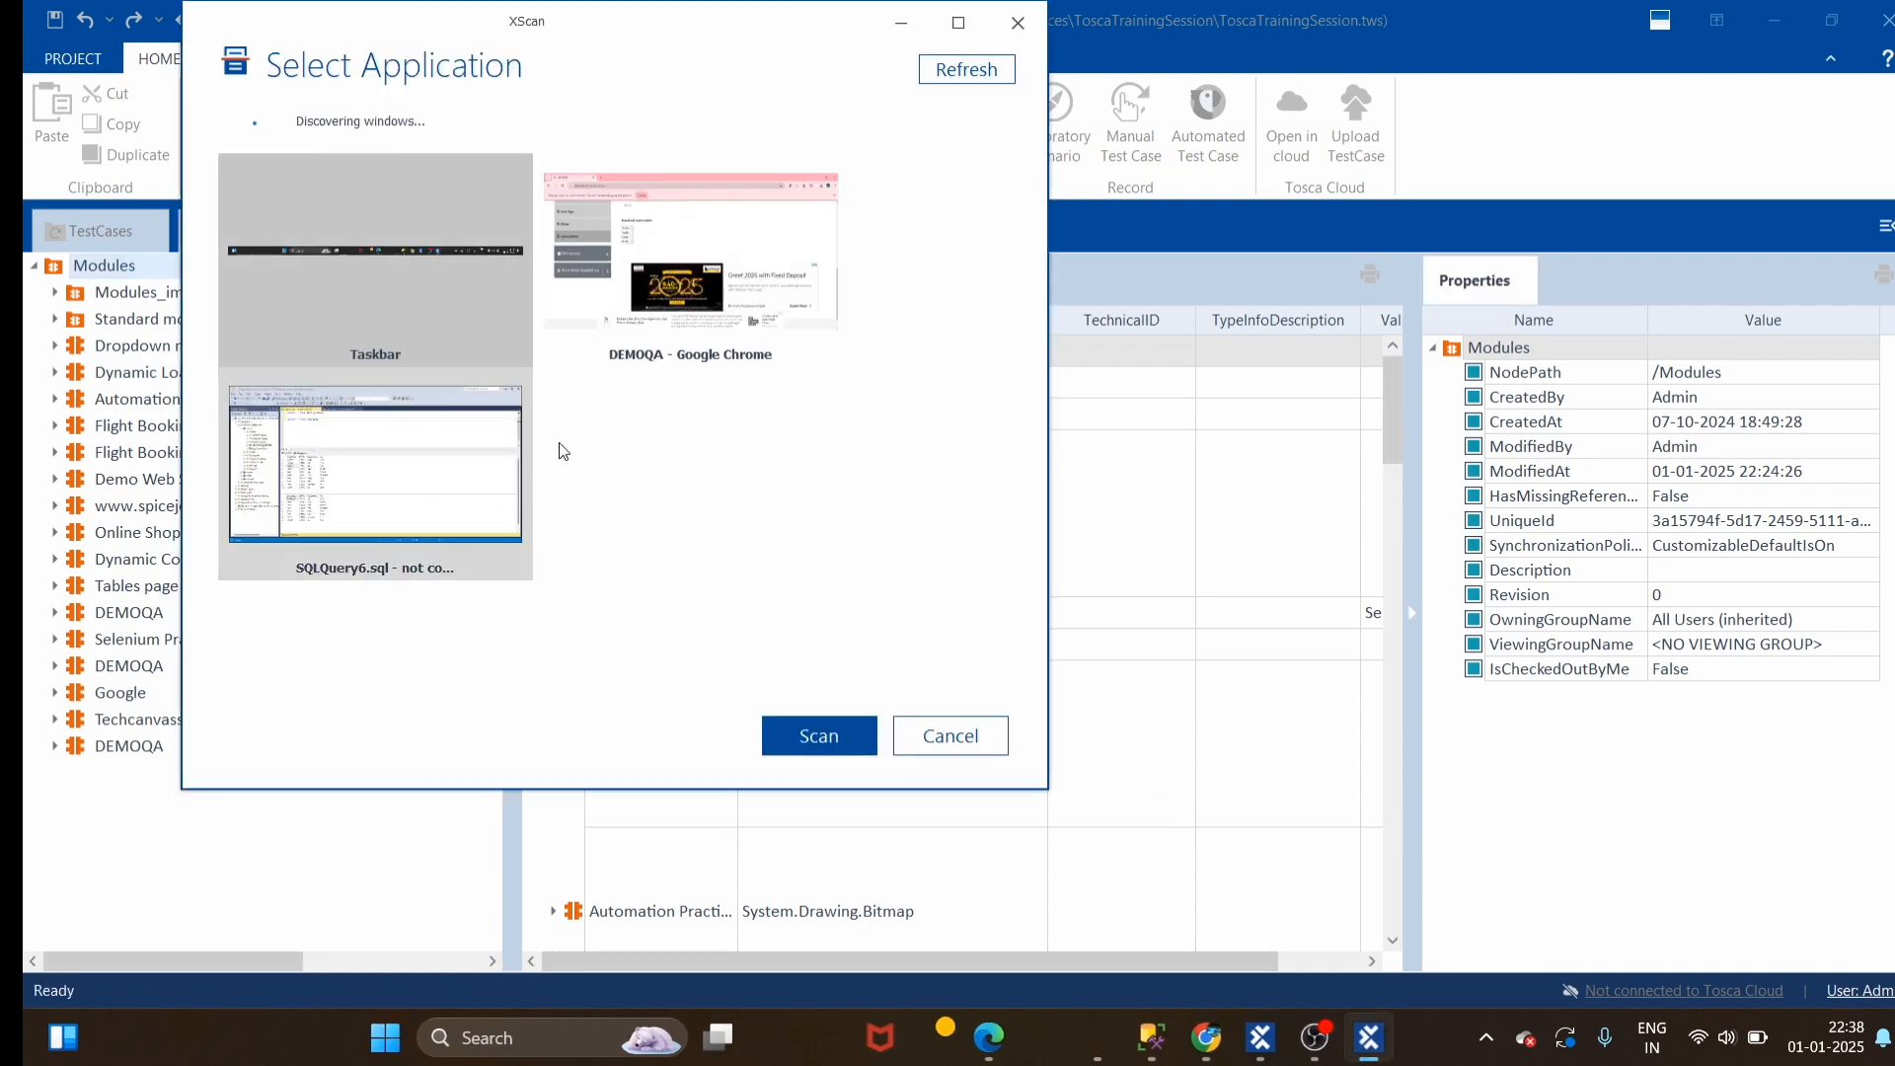
{"action": "double_click", "coordinate": [758, 279]}
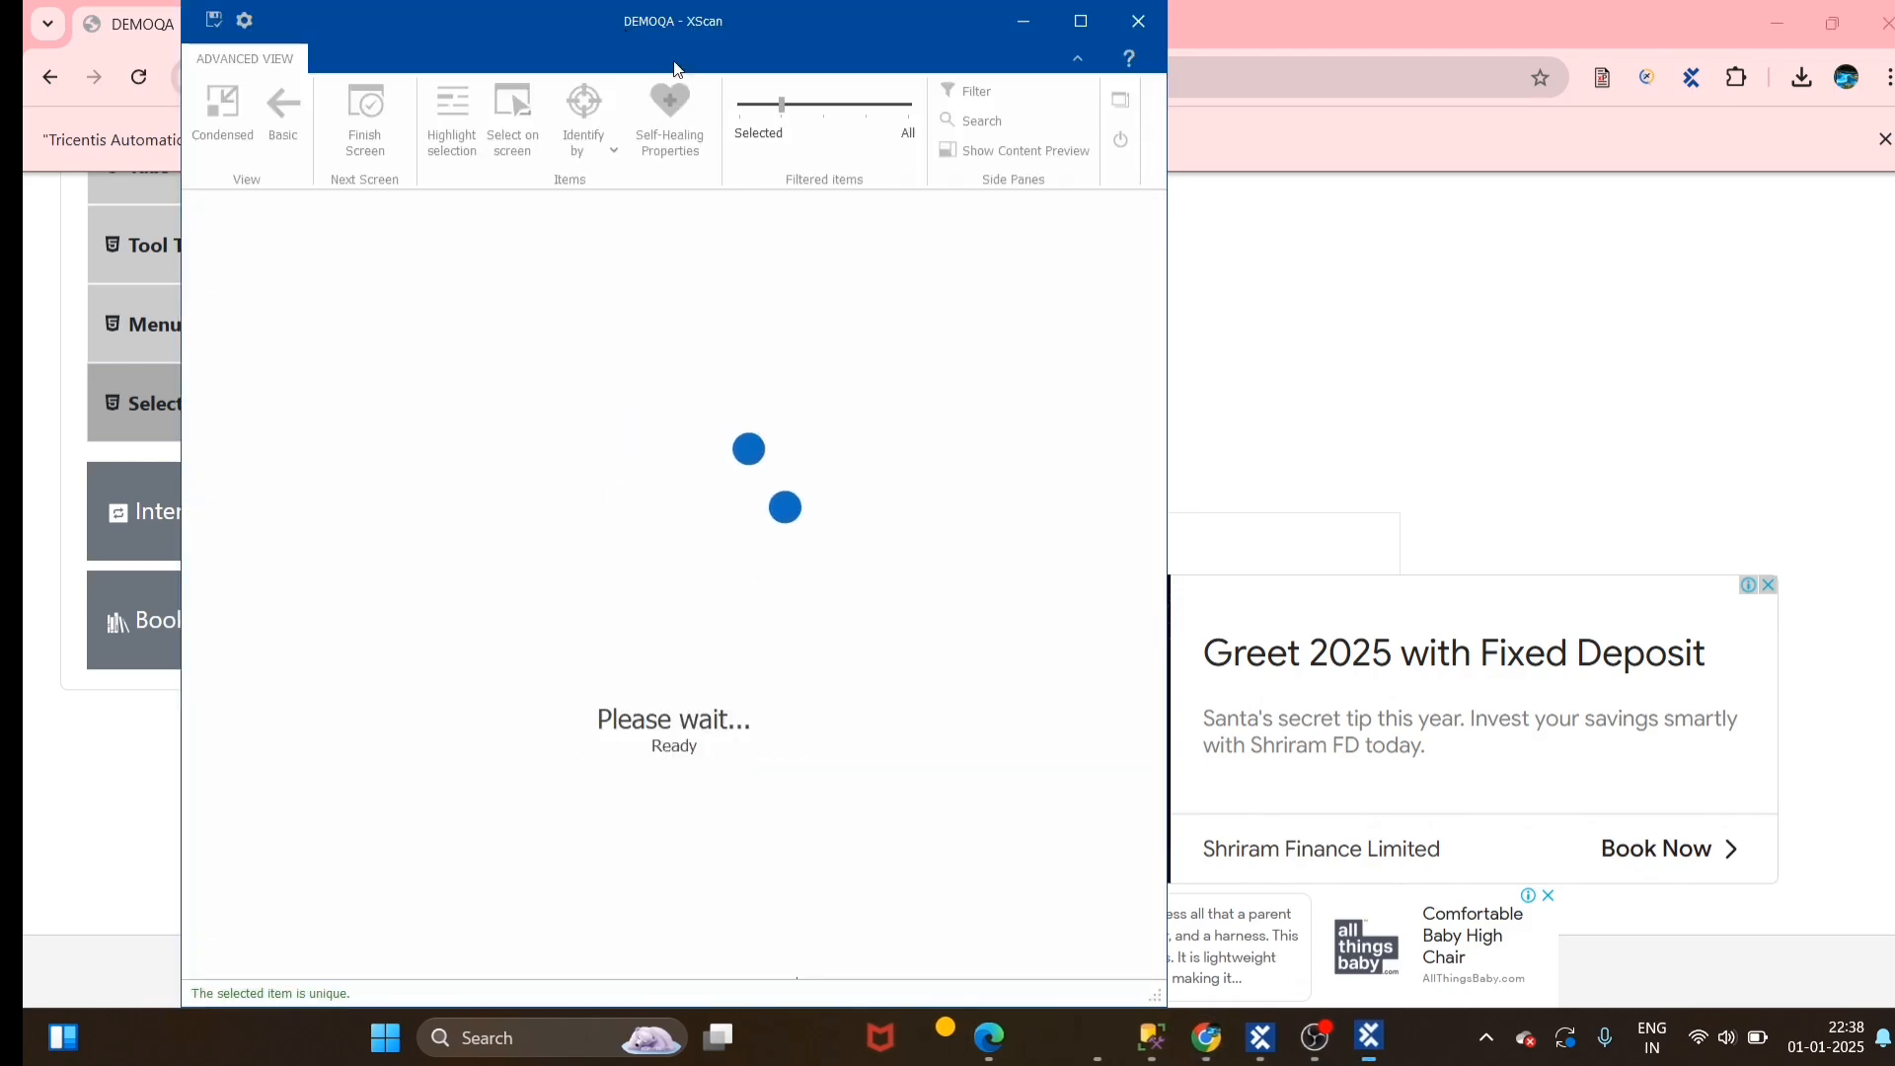
{"action": "left_click_drag", "start_coordinate": [564, 43], "coordinate": [1015, 56]}
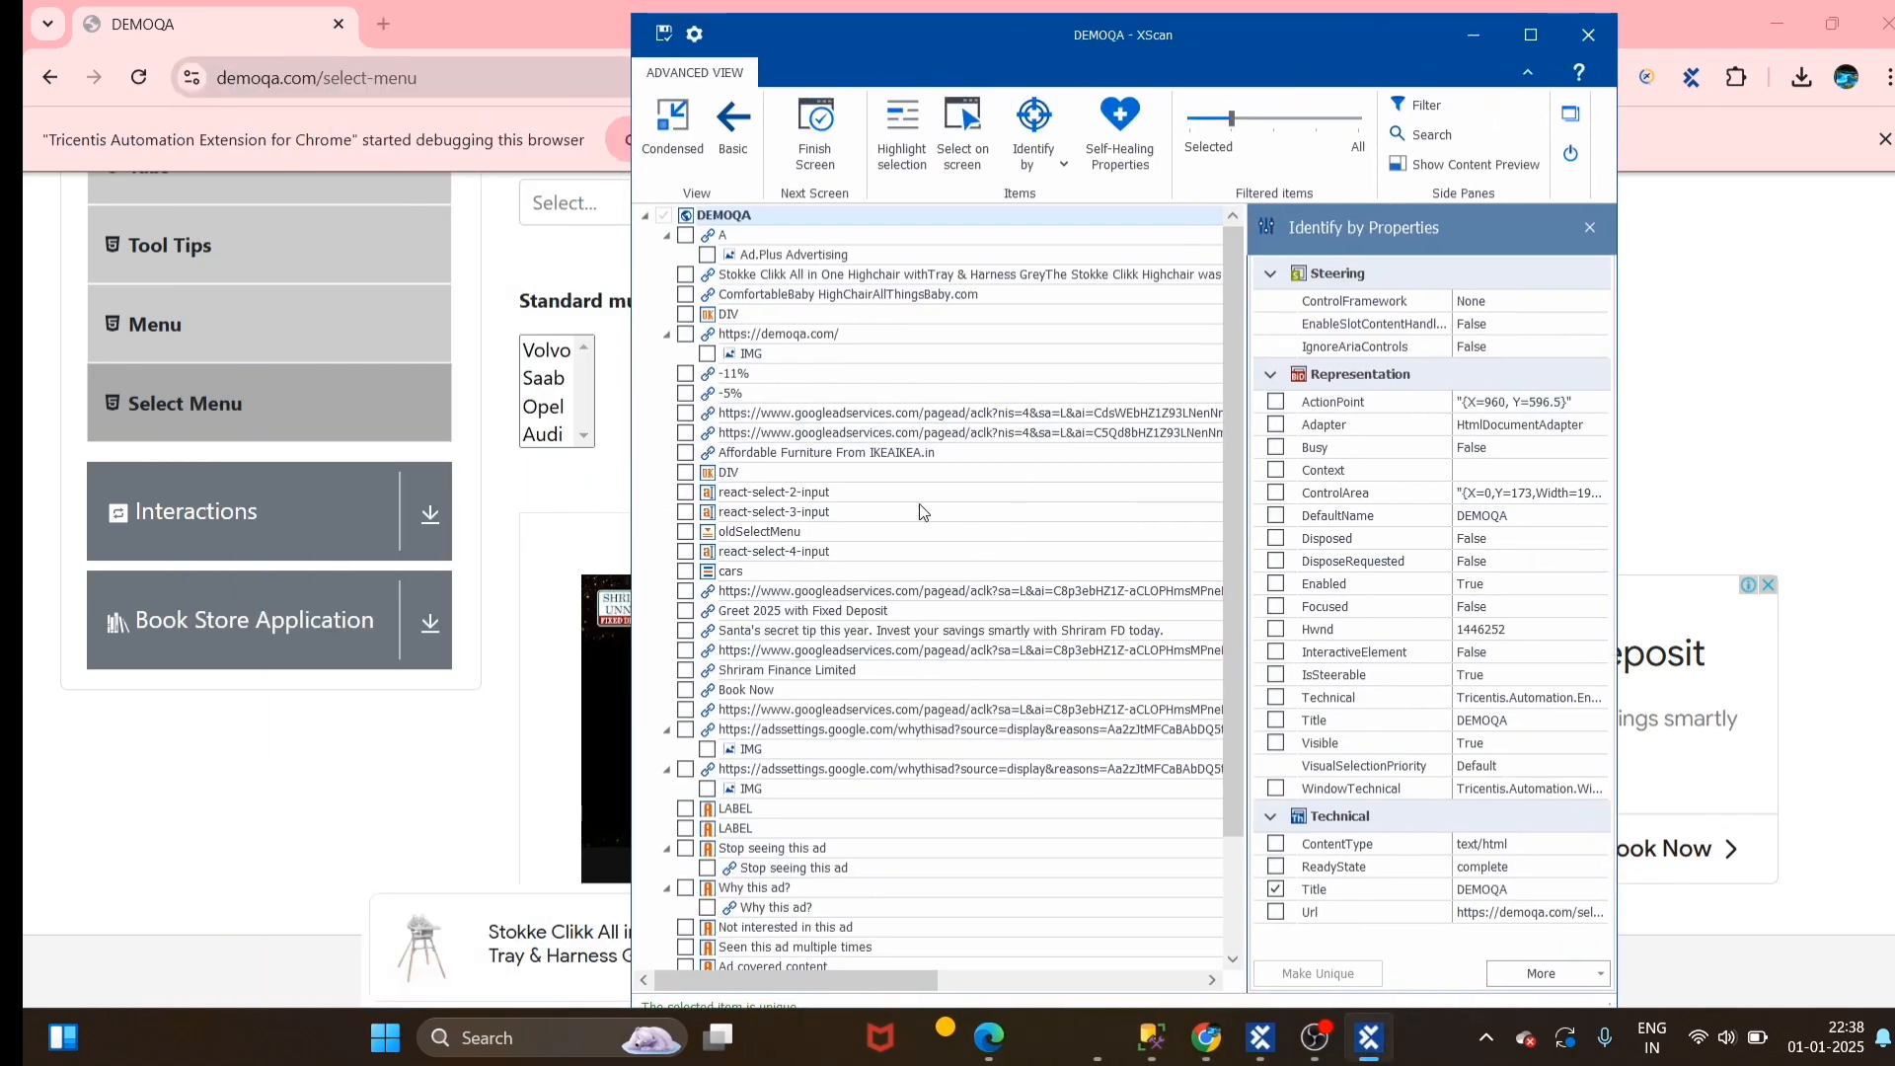
Pick the cars Standard multi select list box directly on the DEMOQA page for the scan
{"action": "left_click", "coordinate": [980, 129]}
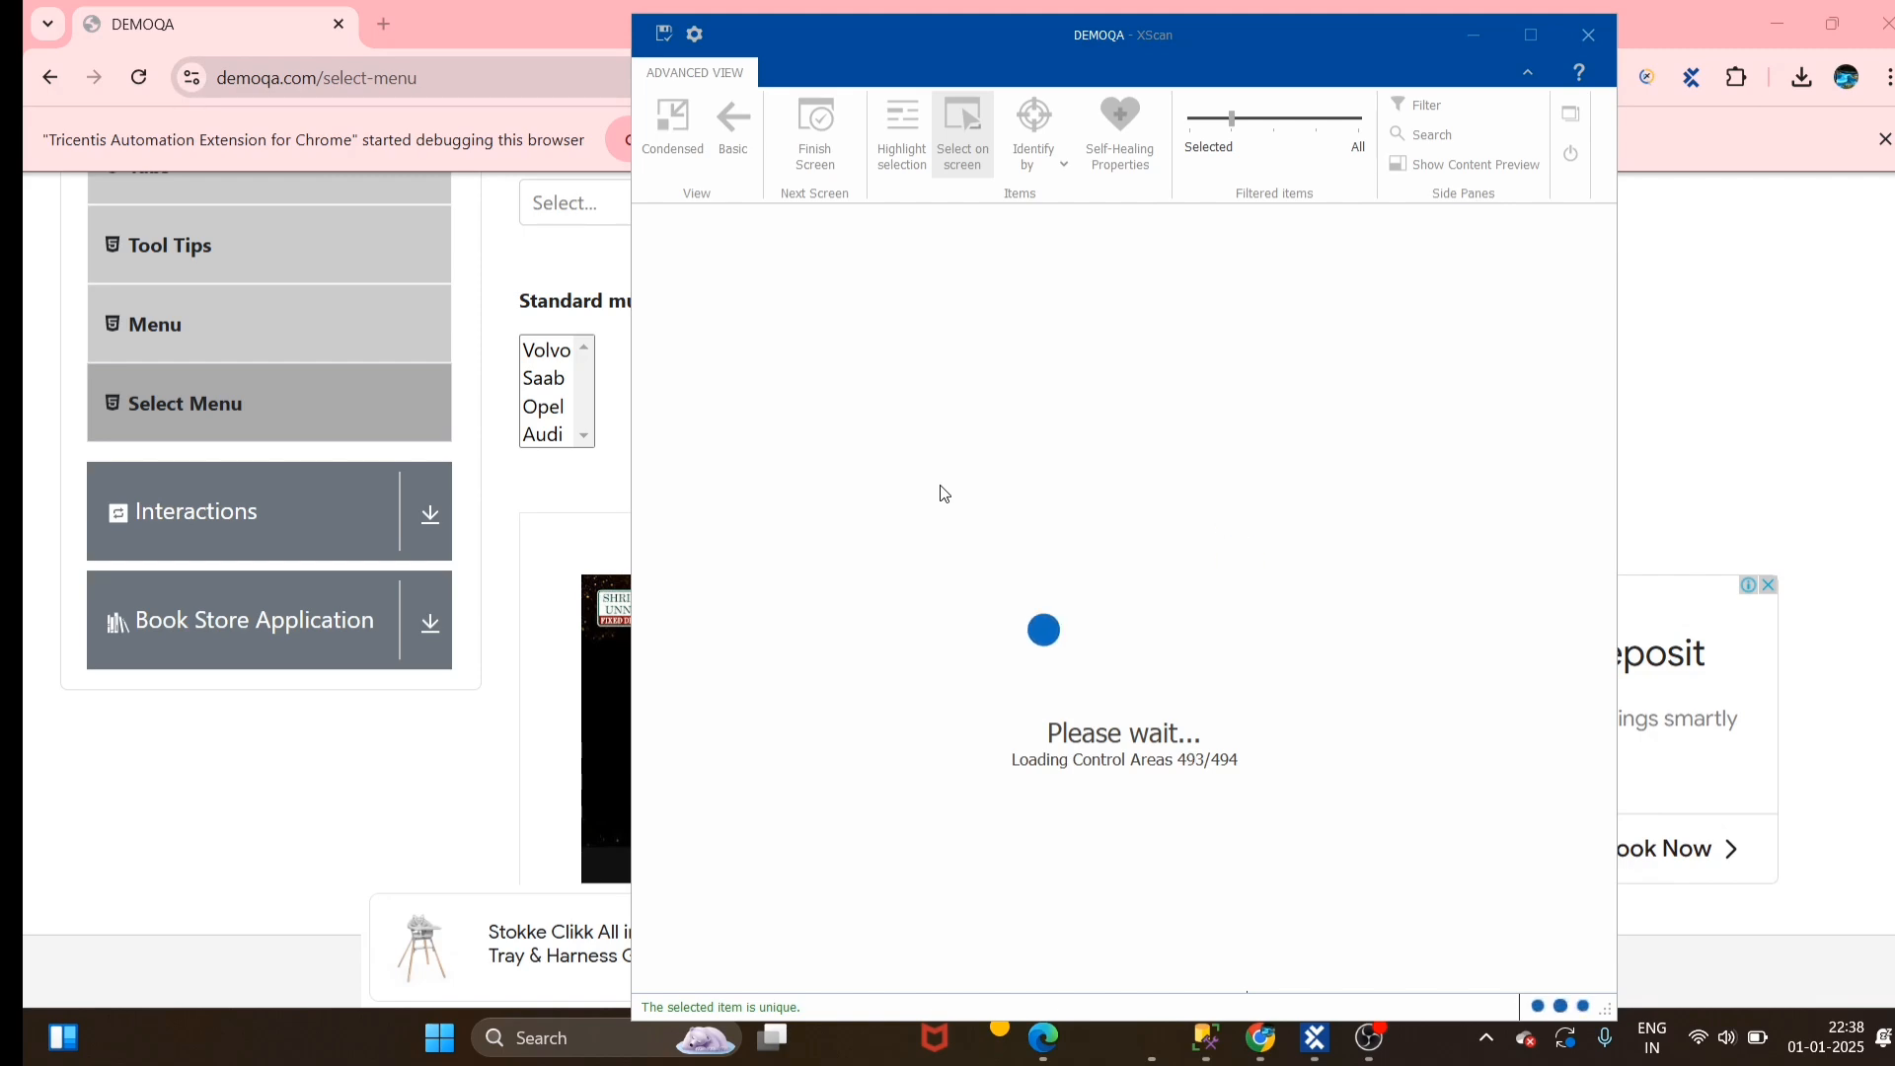
{"action": "left_click", "coordinate": [560, 405]}
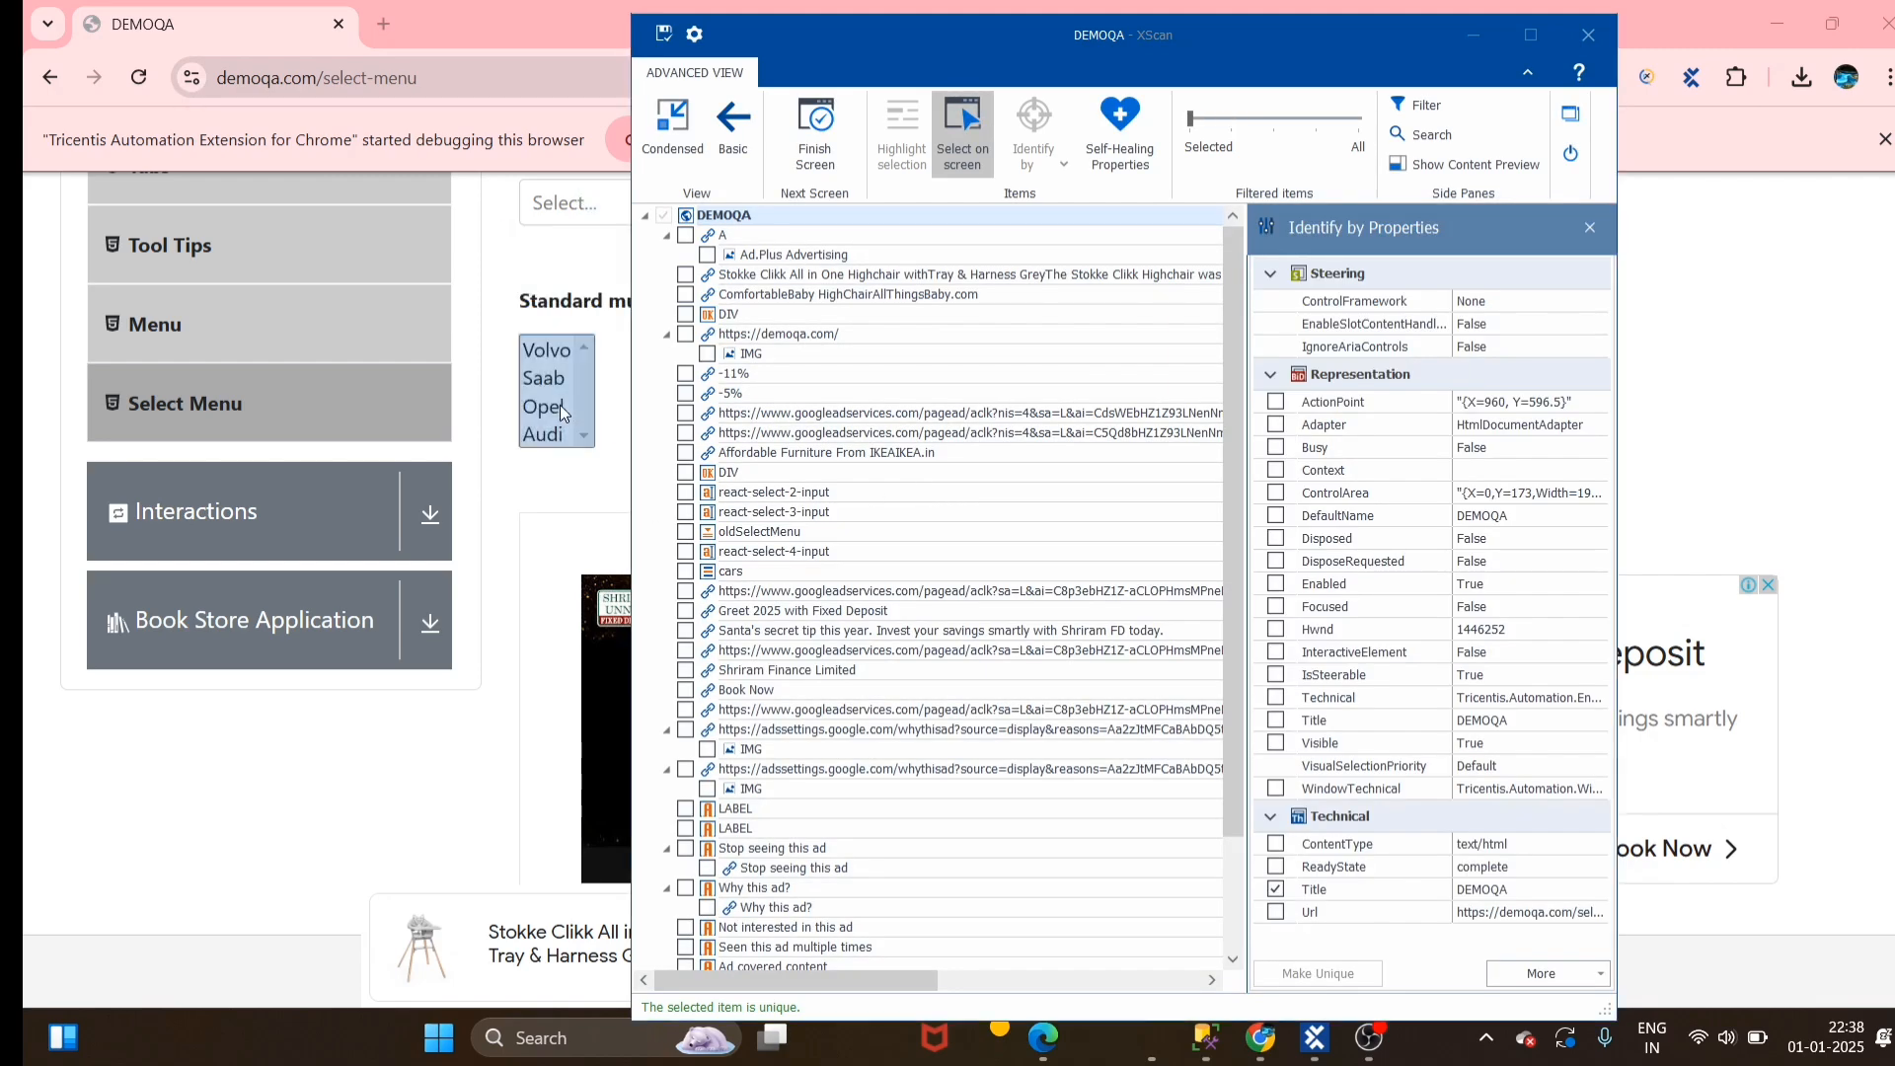
{"action": "left_click", "coordinate": [735, 235]}
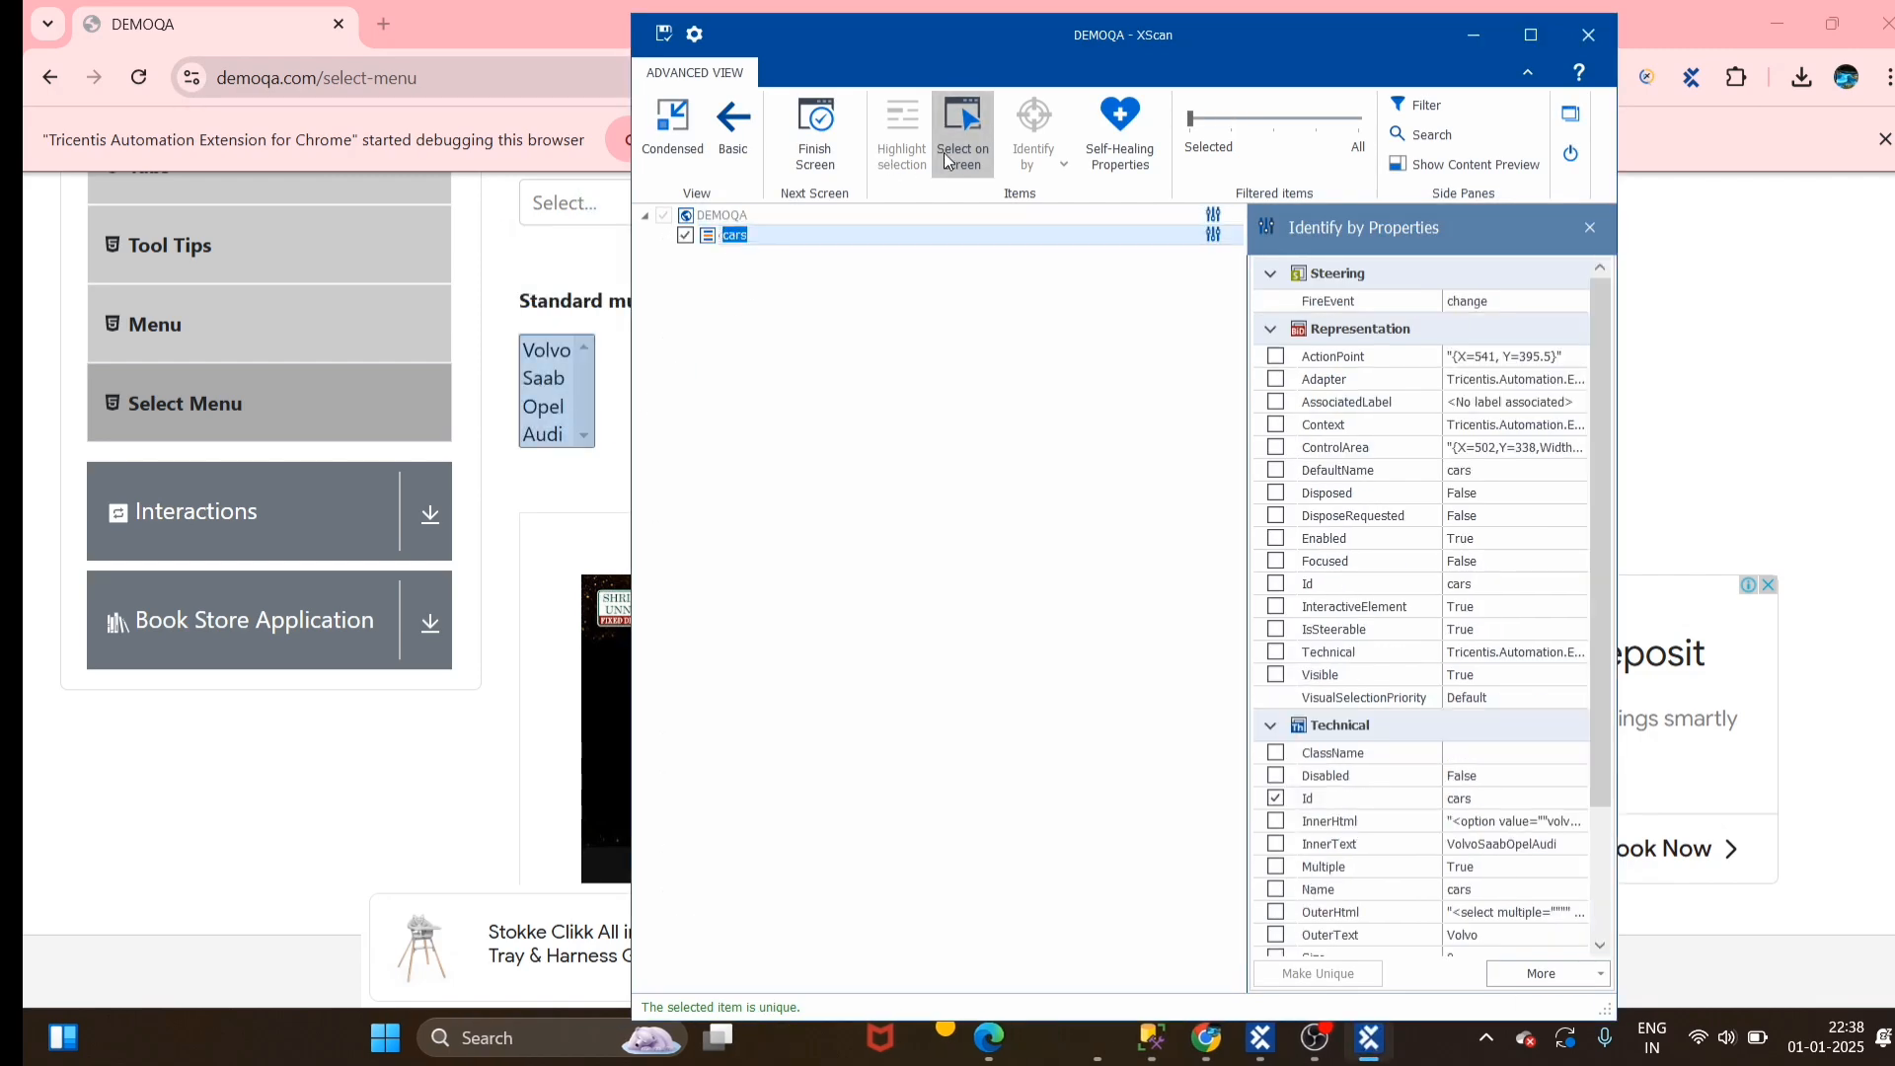
Show all scanned elements, include the Volvo item under cars, and check its identification properties
{"action": "left_click", "coordinate": [1266, 125]}
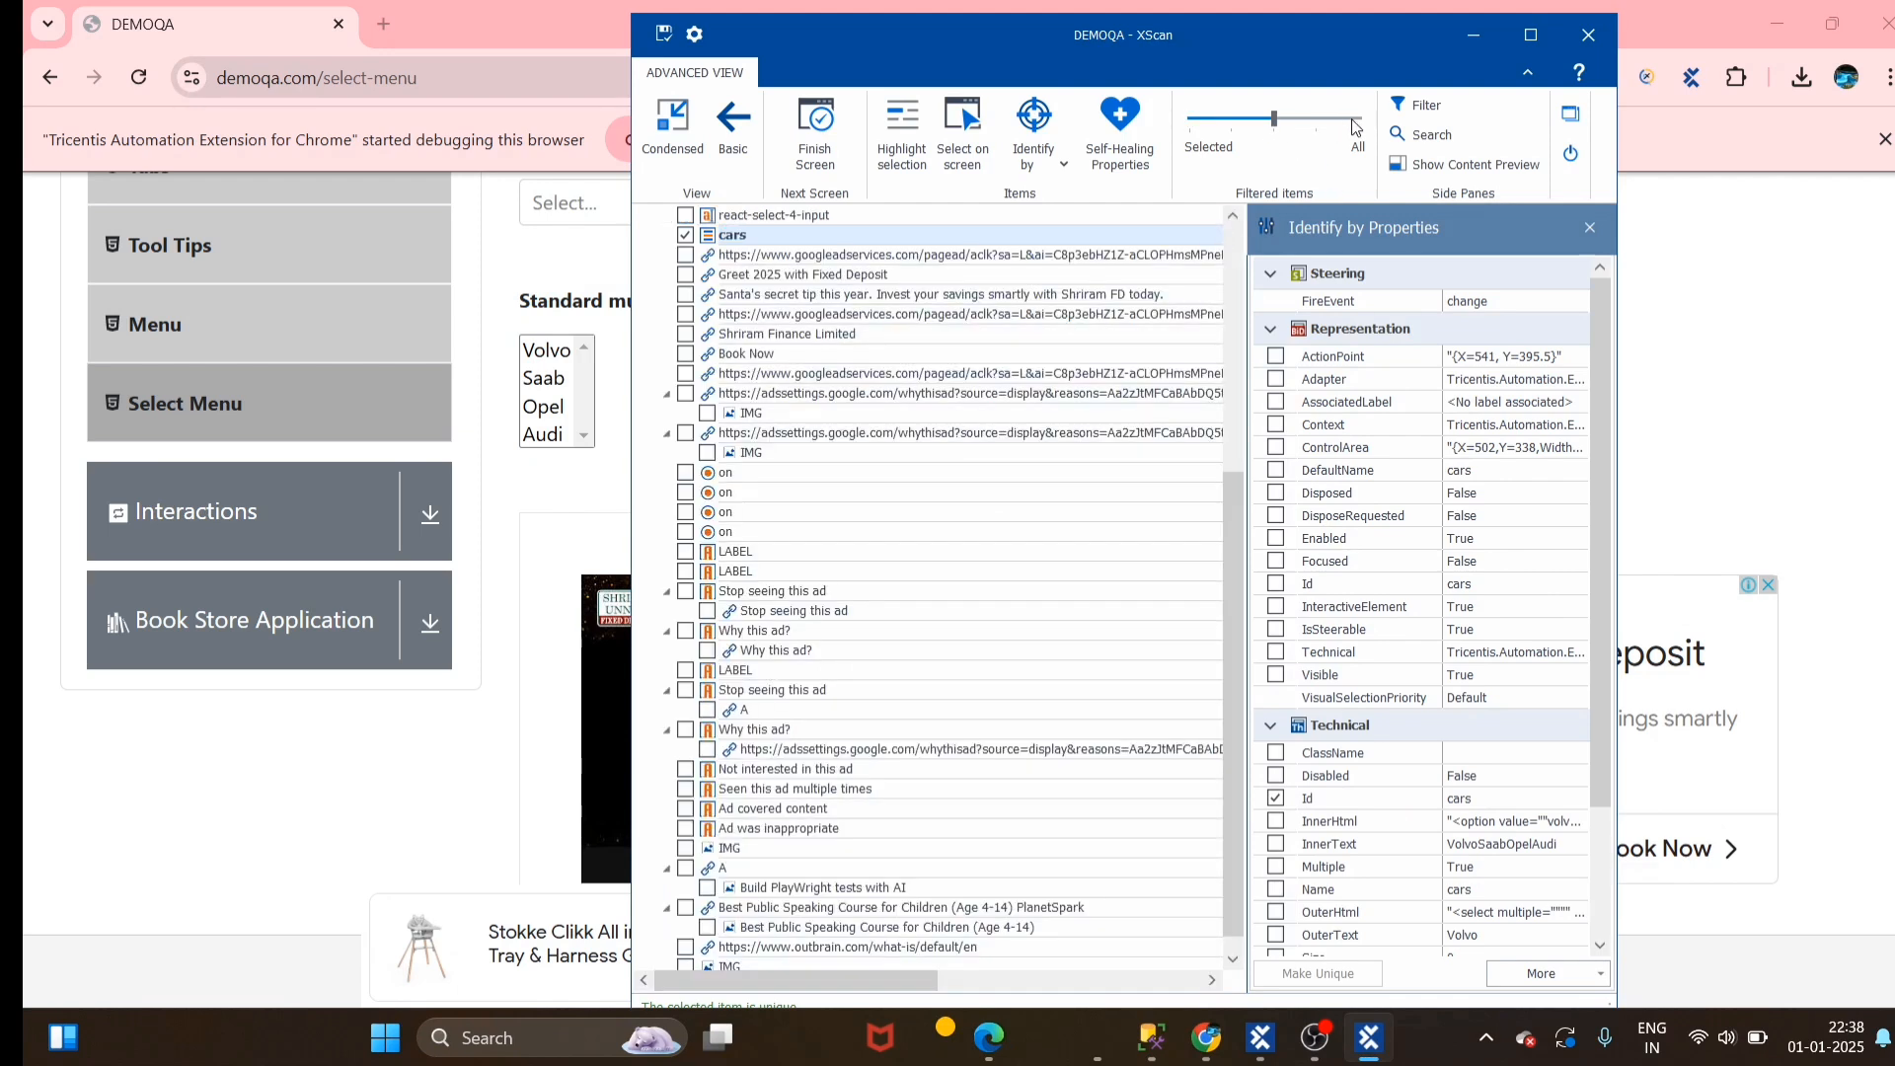
{"action": "left_click", "coordinate": [1352, 121]}
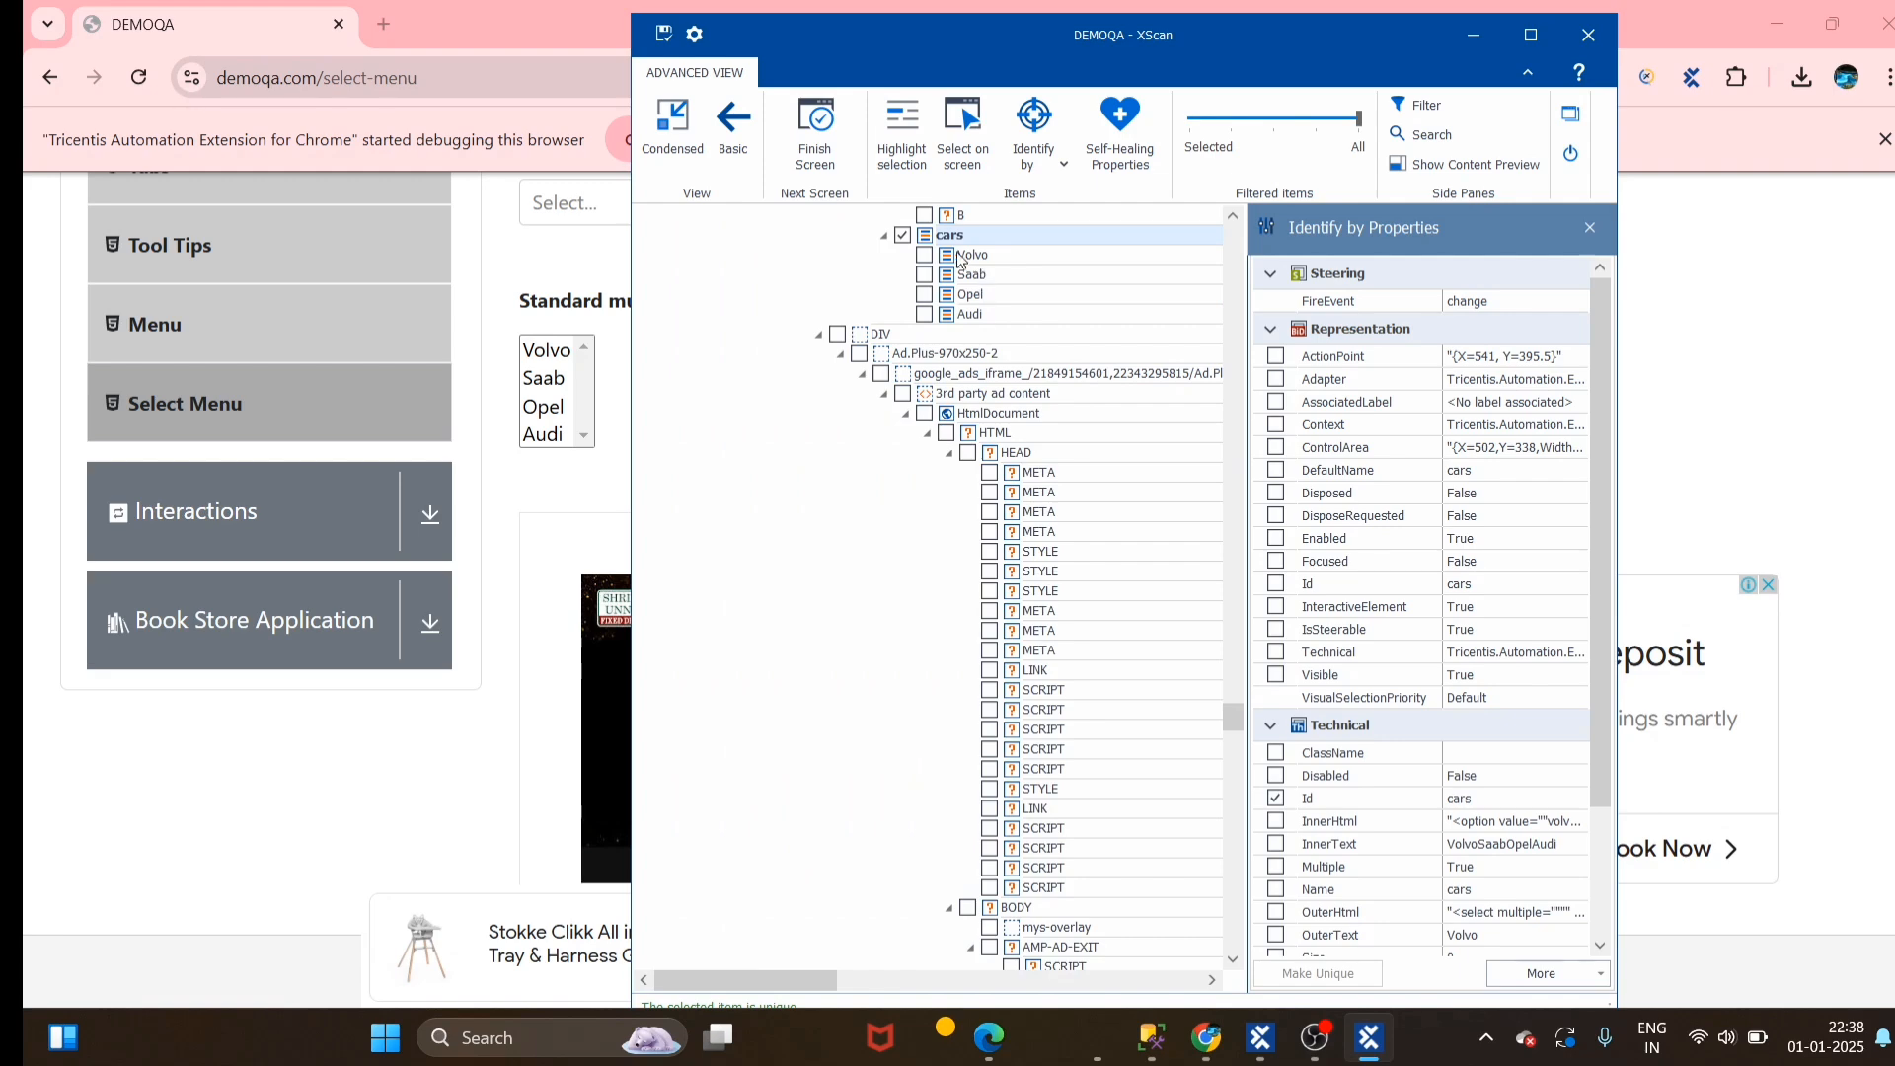
{"action": "left_click", "coordinate": [925, 254]}
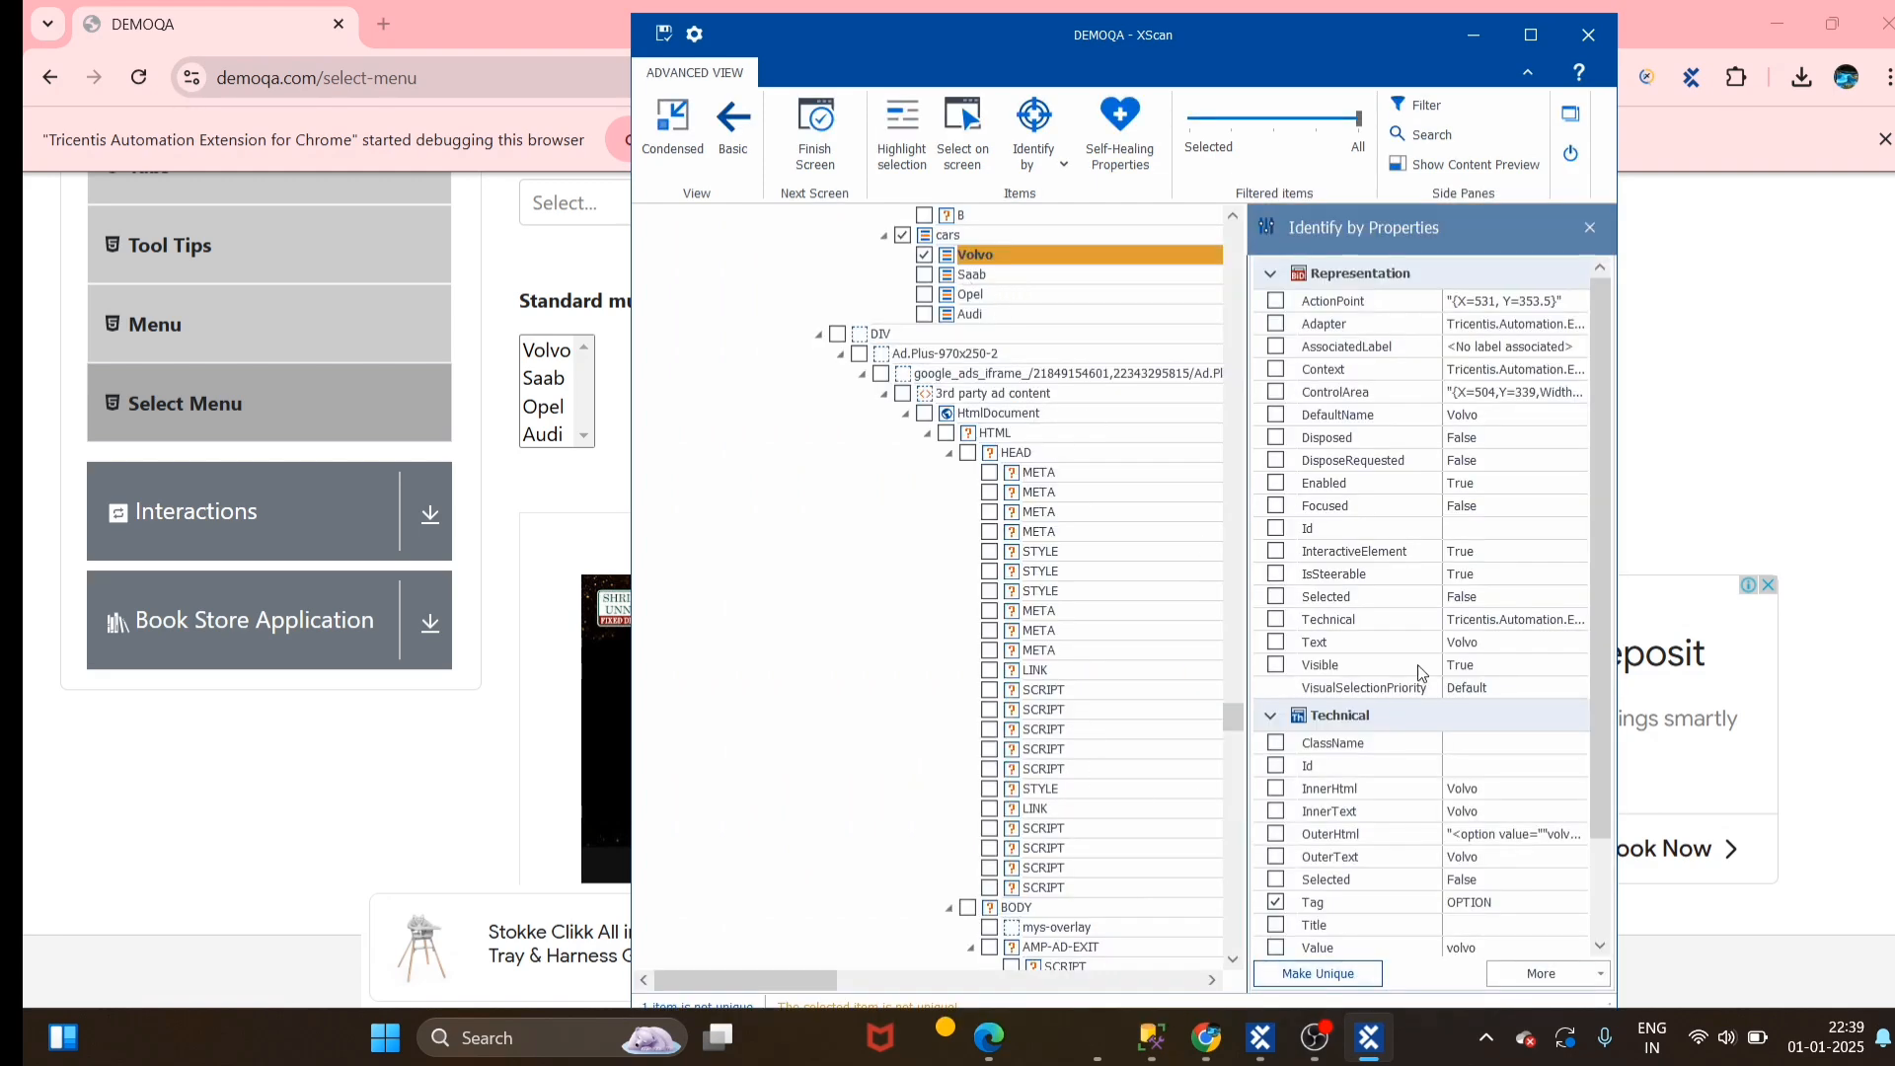
{"action": "scroll", "coordinate": [1336, 797], "scroll_direction": "down", "scroll_amount": 2}
{"action": "scroll", "coordinate": [1301, 868], "scroll_direction": "up", "scroll_amount": 2}
{"action": "scroll", "coordinate": [1312, 839], "scroll_direction": "down", "scroll_amount": 2}
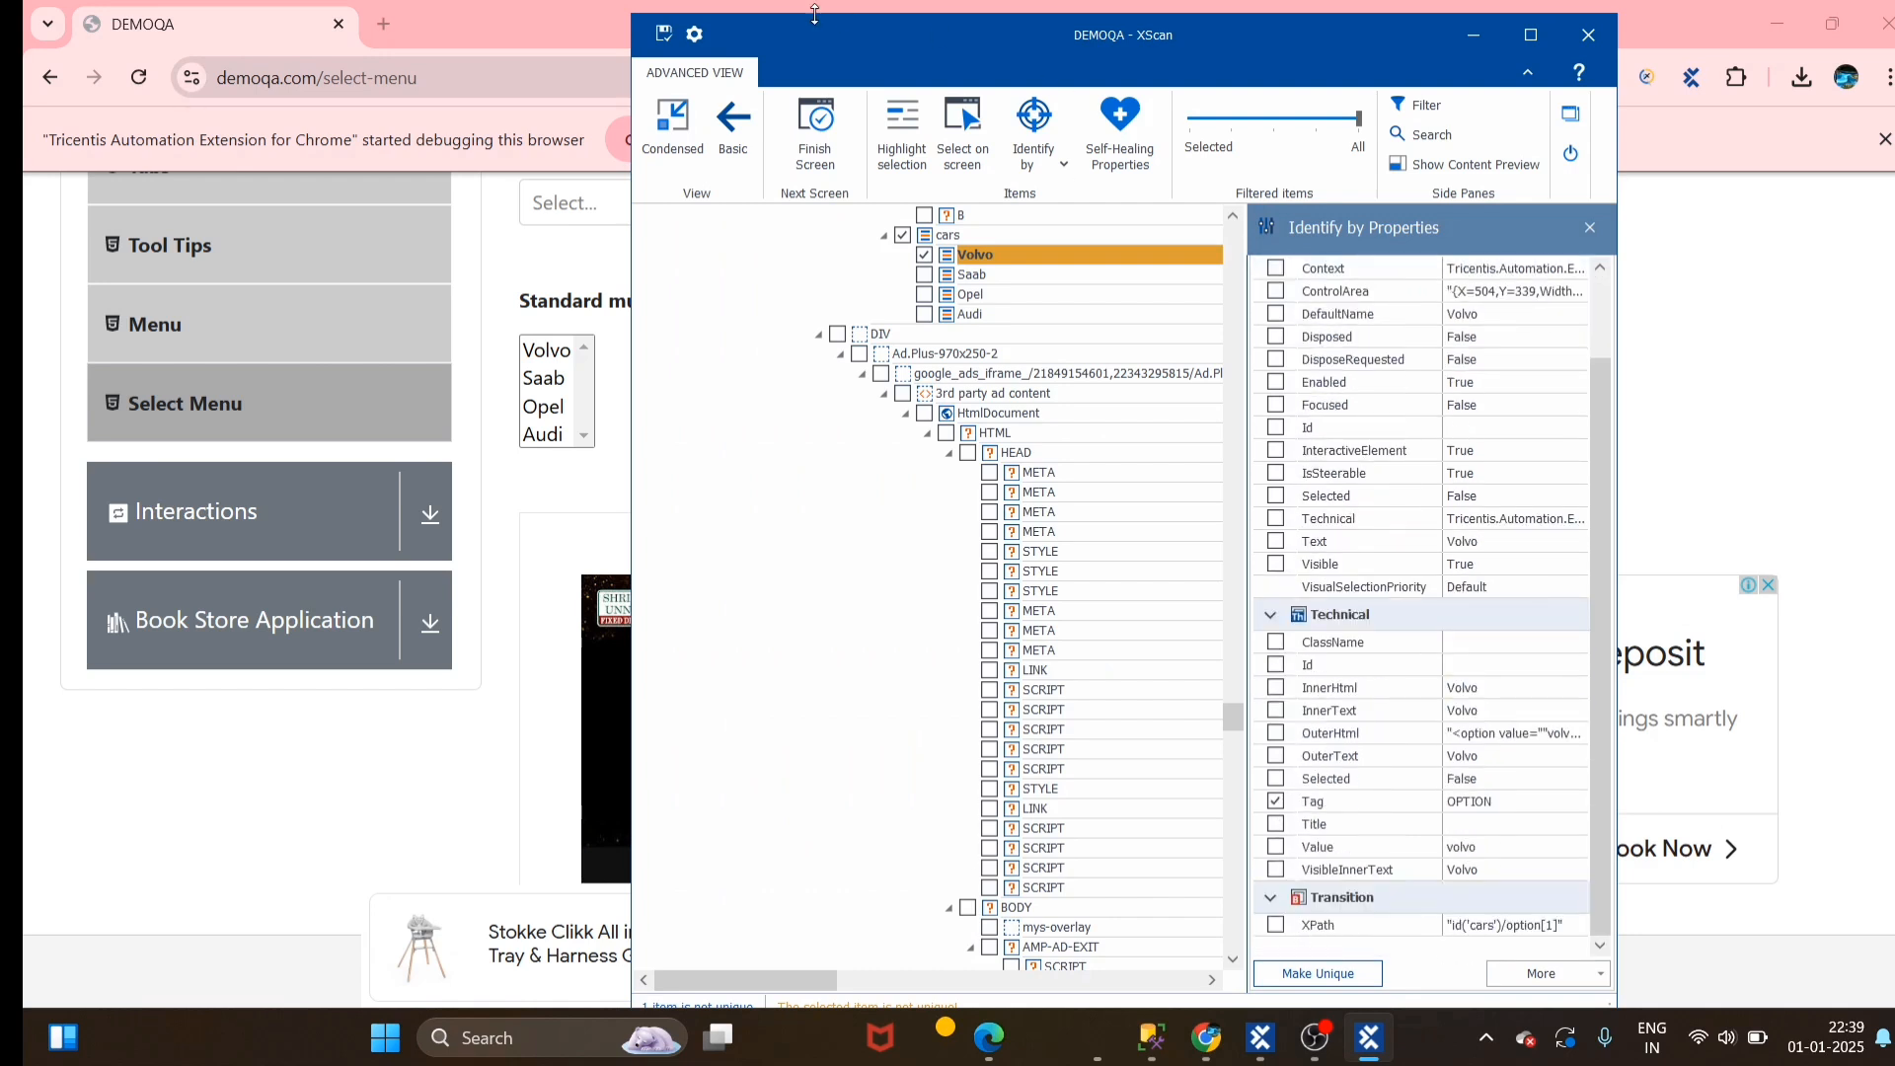
Save the scanned DEMOQA module, and select its Volvo item under cars in the Modules section of Tosca Commander
{"action": "left_click", "coordinate": [659, 32]}
{"action": "left_click", "coordinate": [1579, 37]}
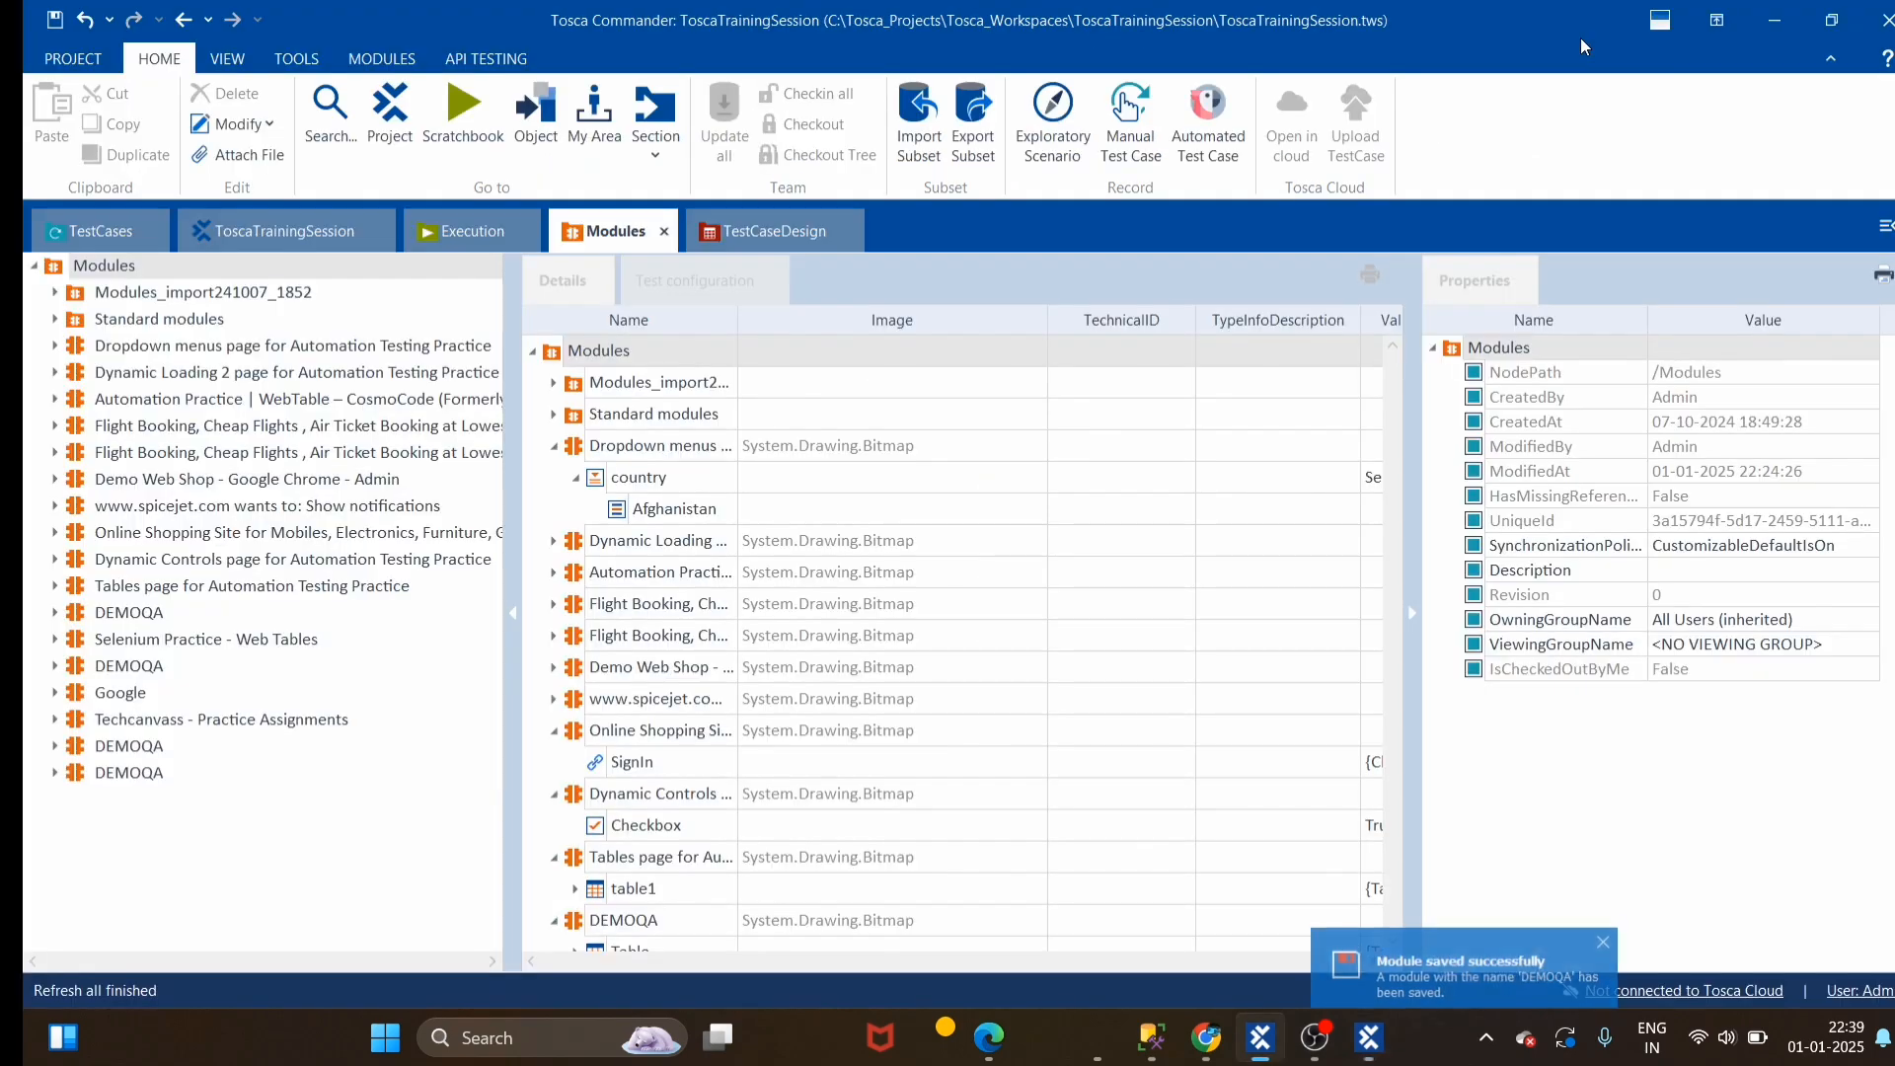
{"action": "left_click", "coordinate": [84, 778]}
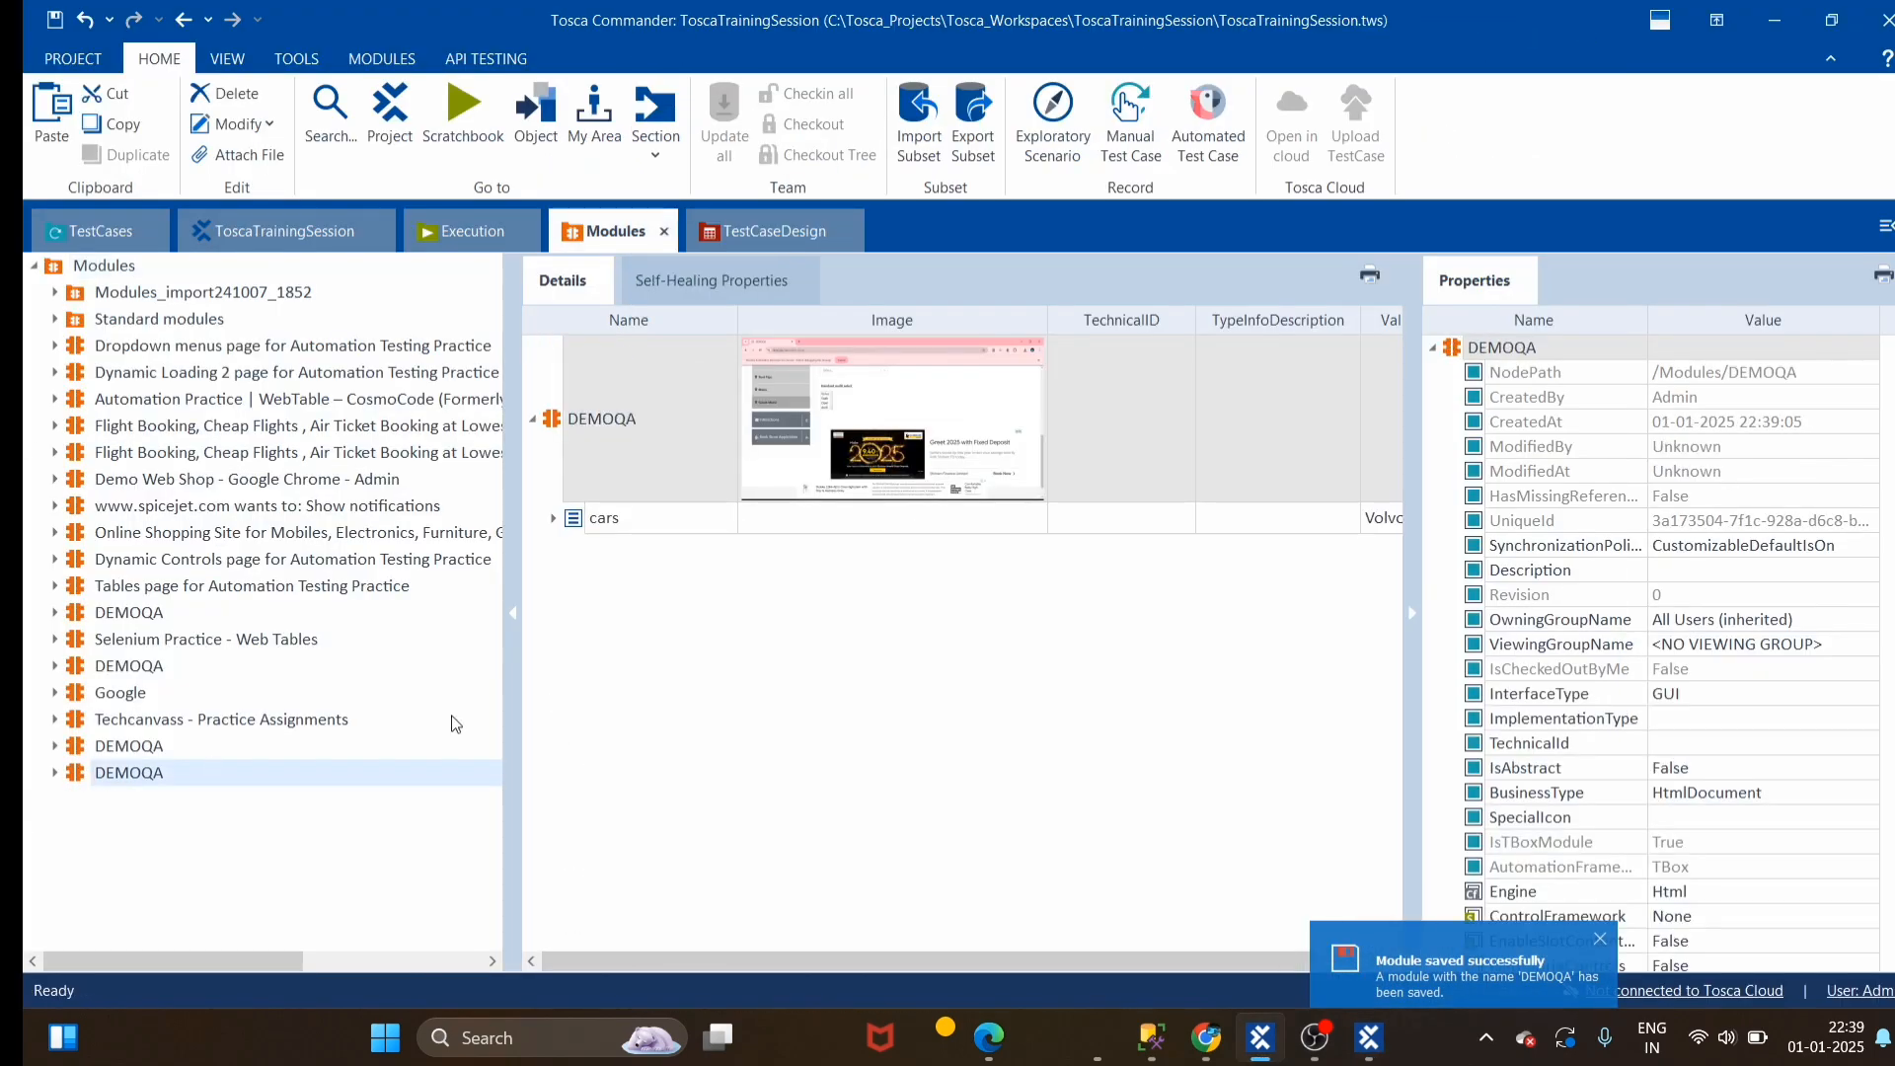
{"action": "double_click", "coordinate": [585, 524]}
{"action": "left_click", "coordinate": [593, 553]}
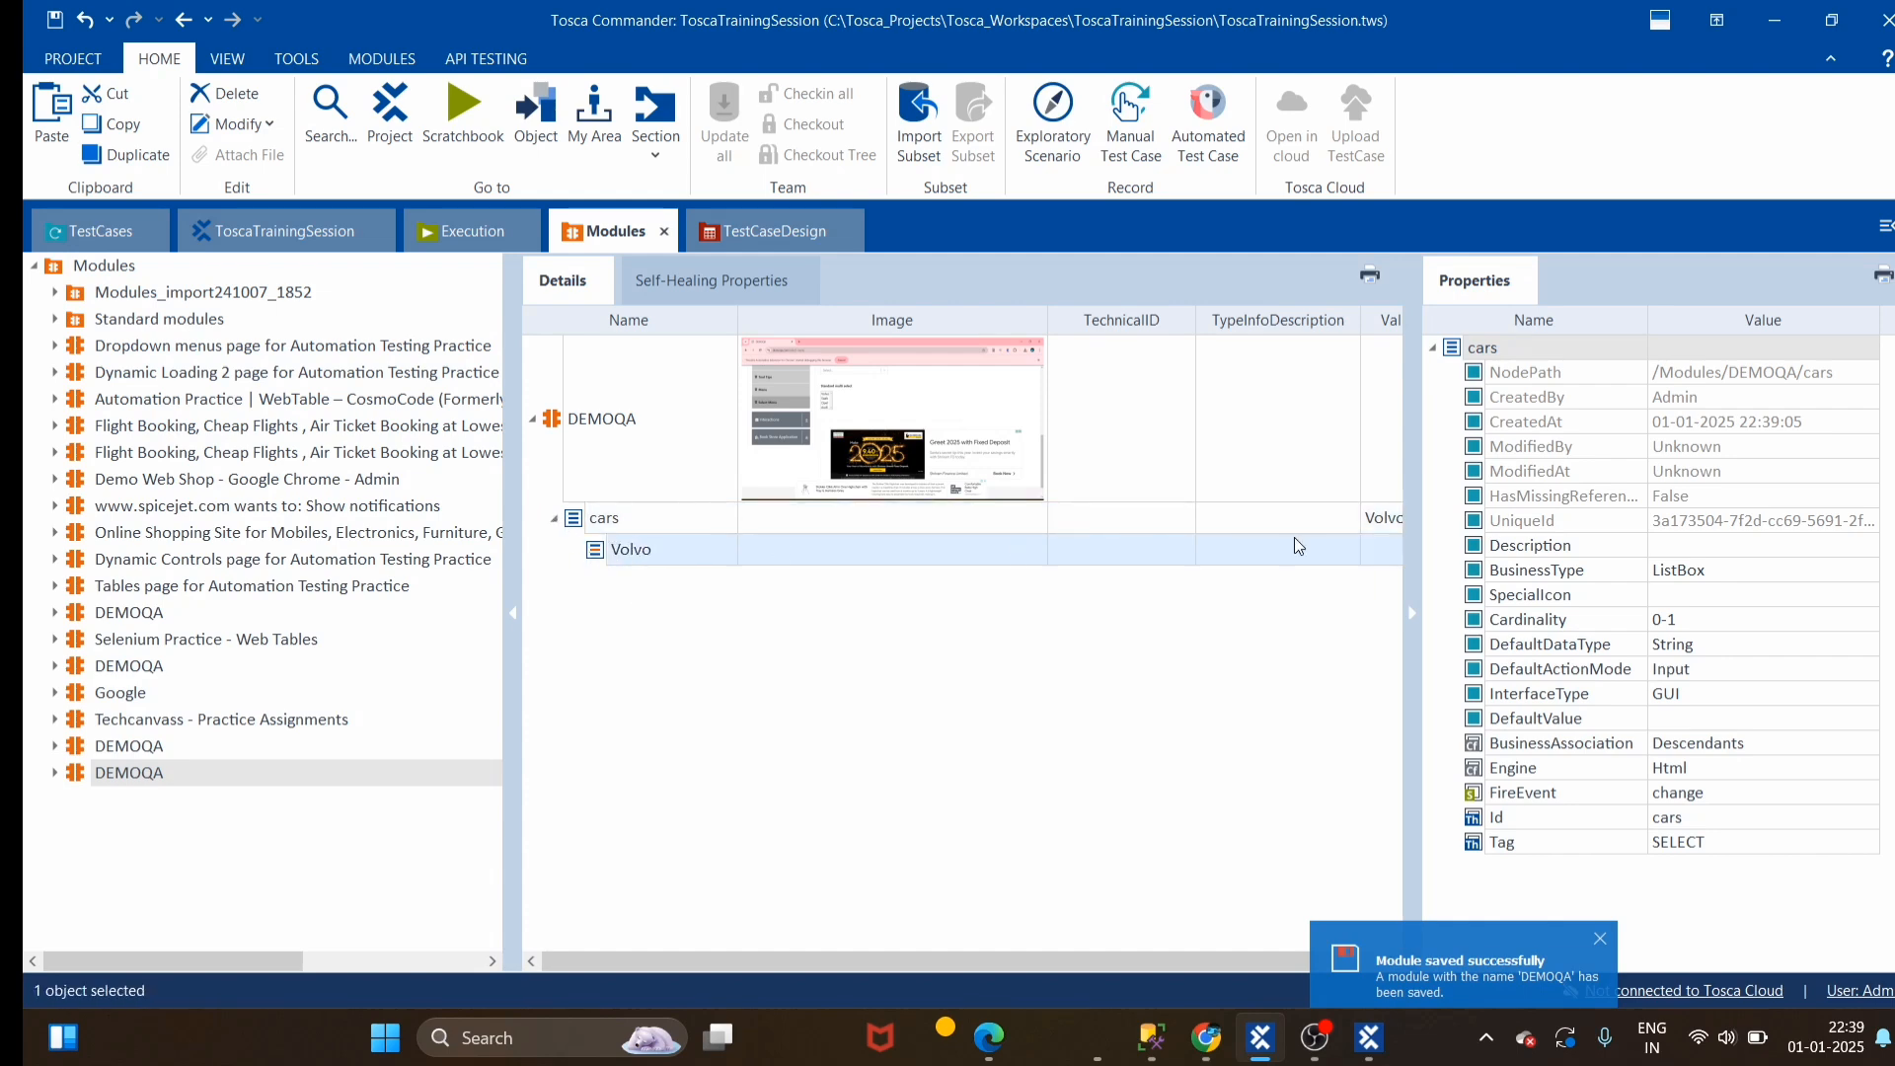
Add an ExplicitName configuration parameter to the Volvo item and set its value to true
{"action": "right_click", "coordinate": [1478, 347]}
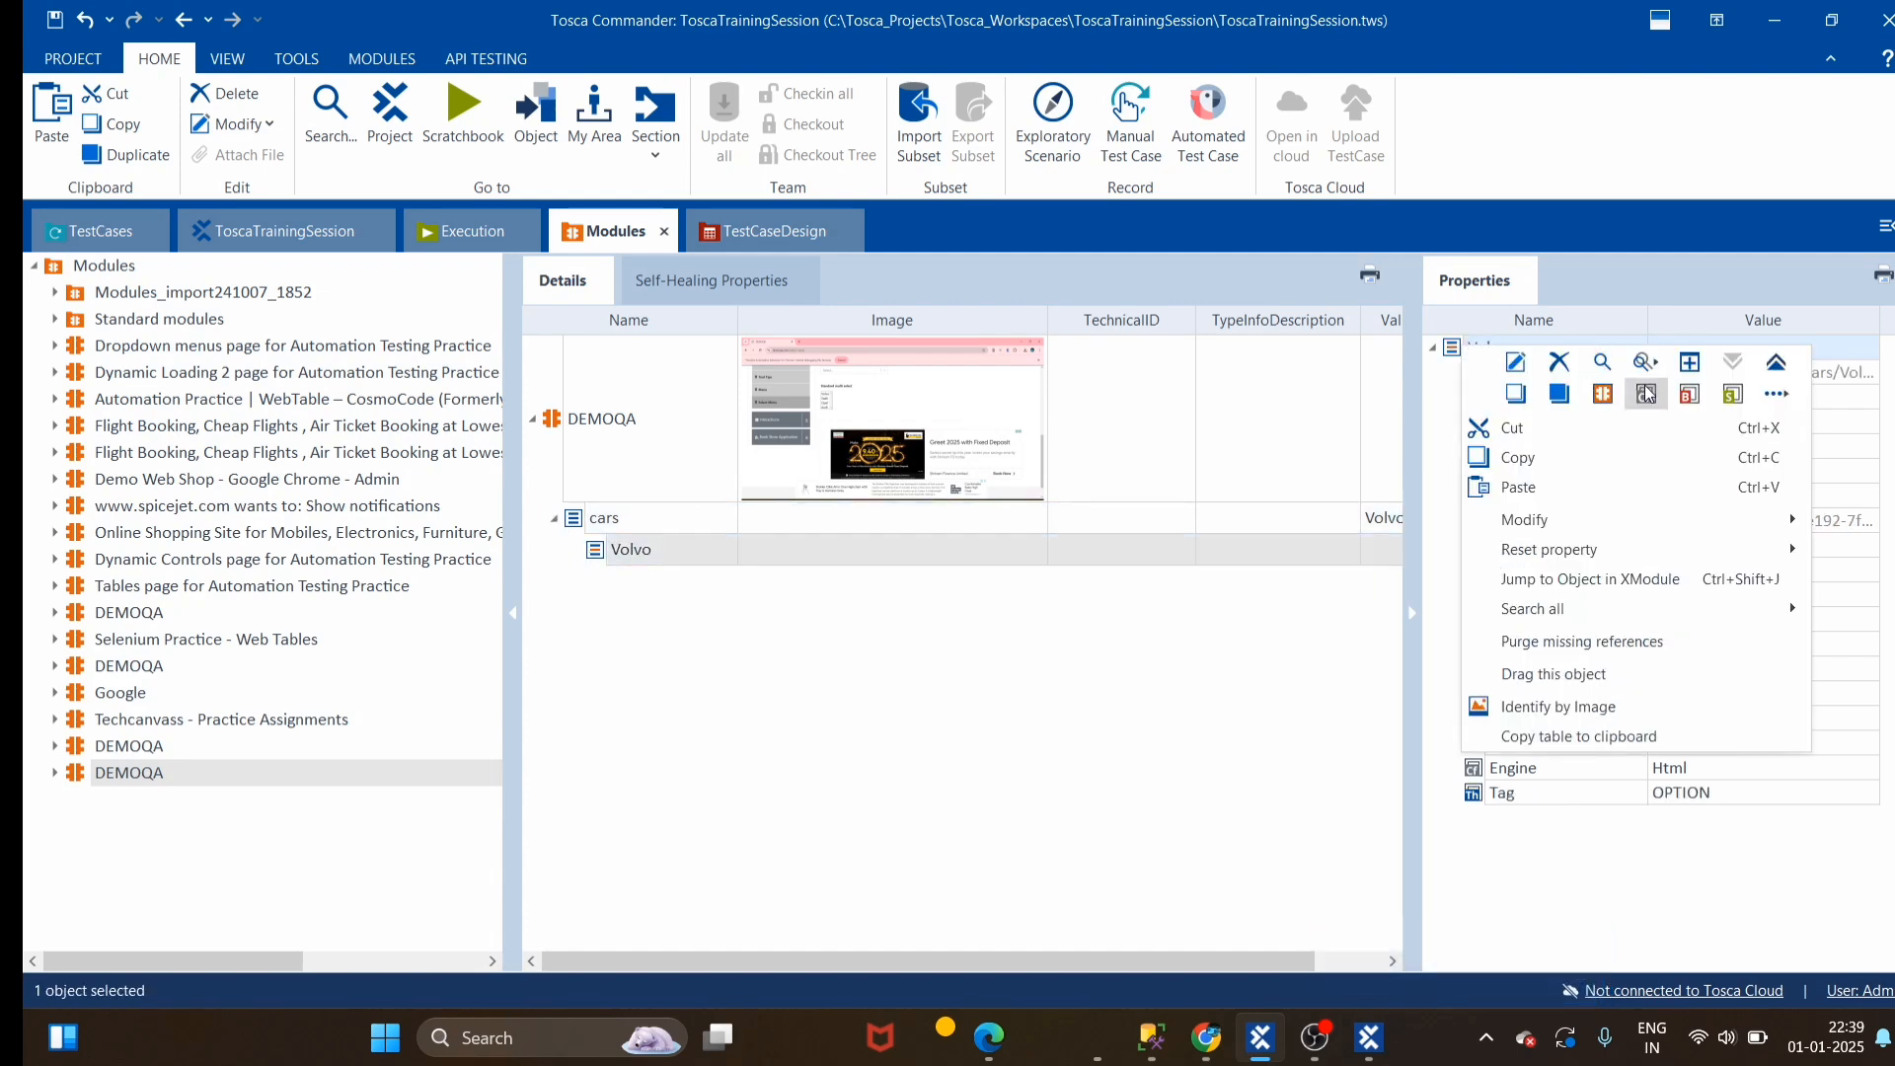
{"action": "left_click", "coordinate": [1646, 394]}
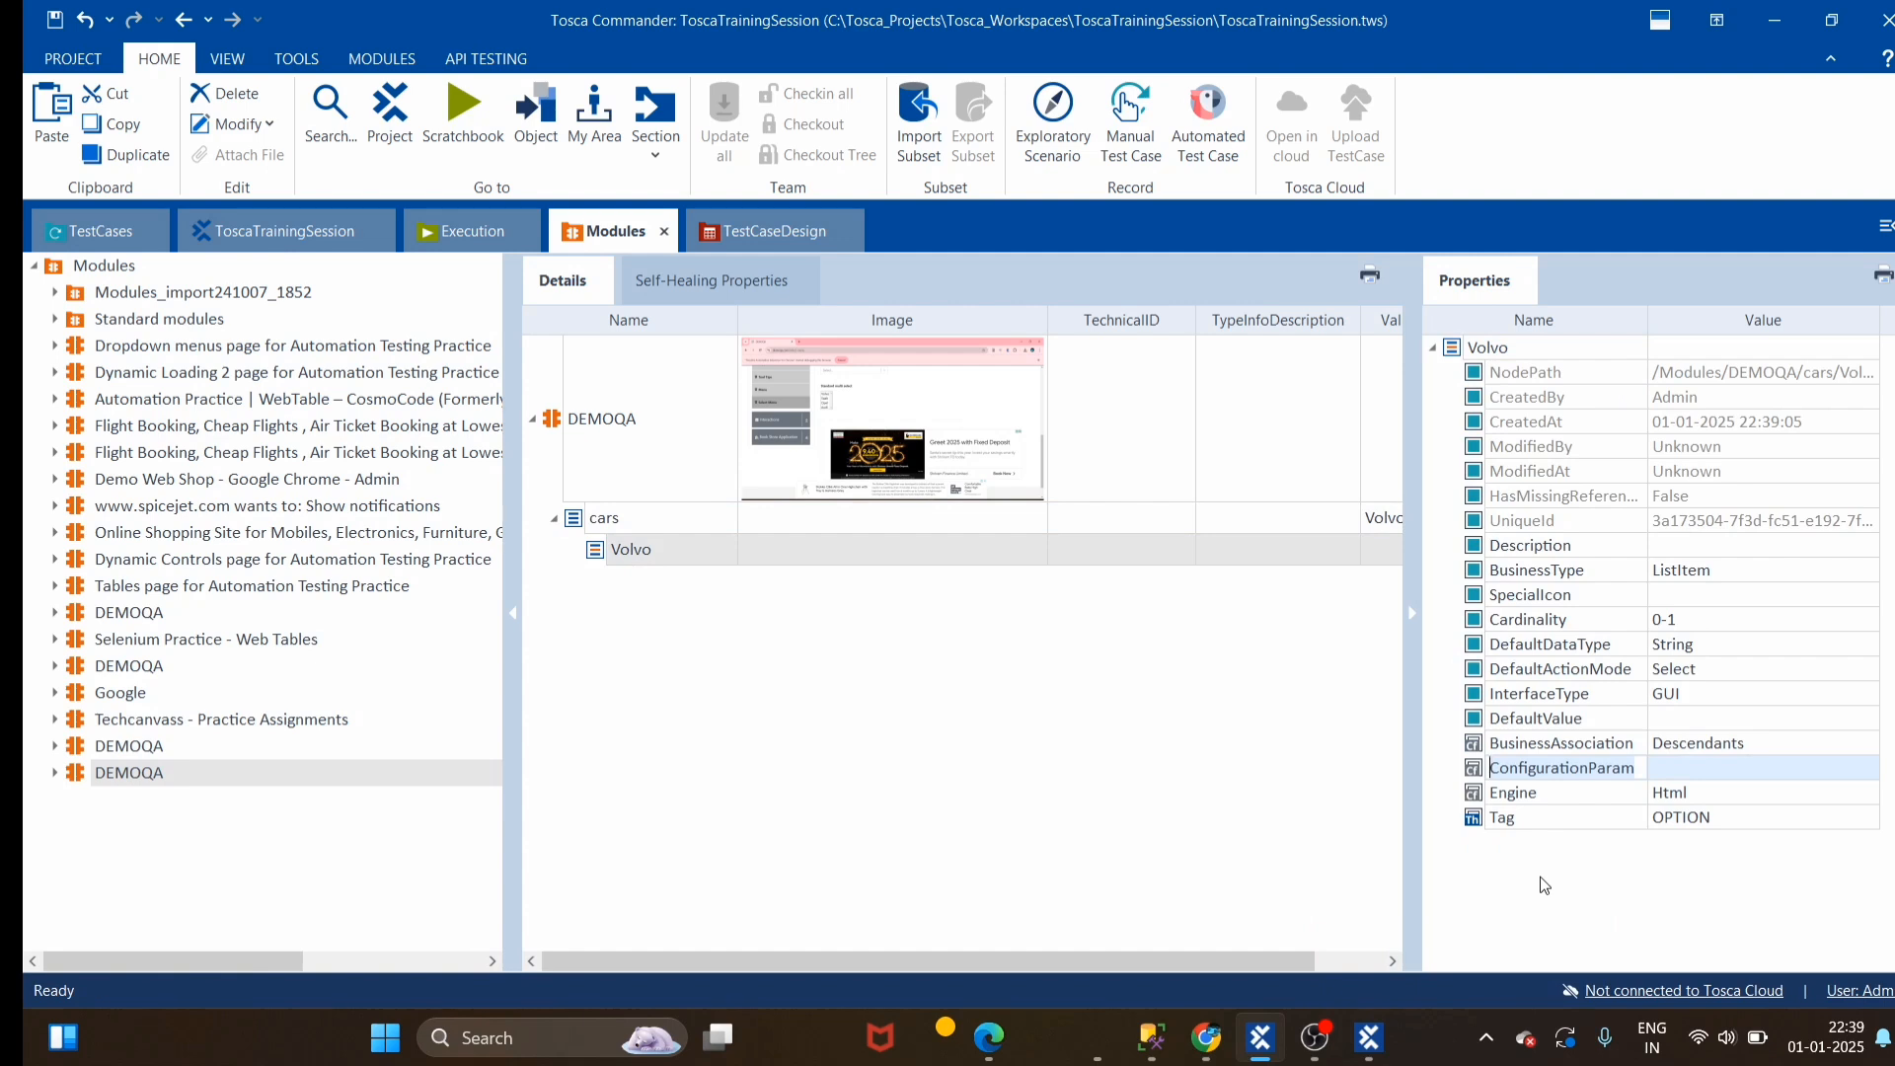
{"action": "type", "text": "ExplicitName"}
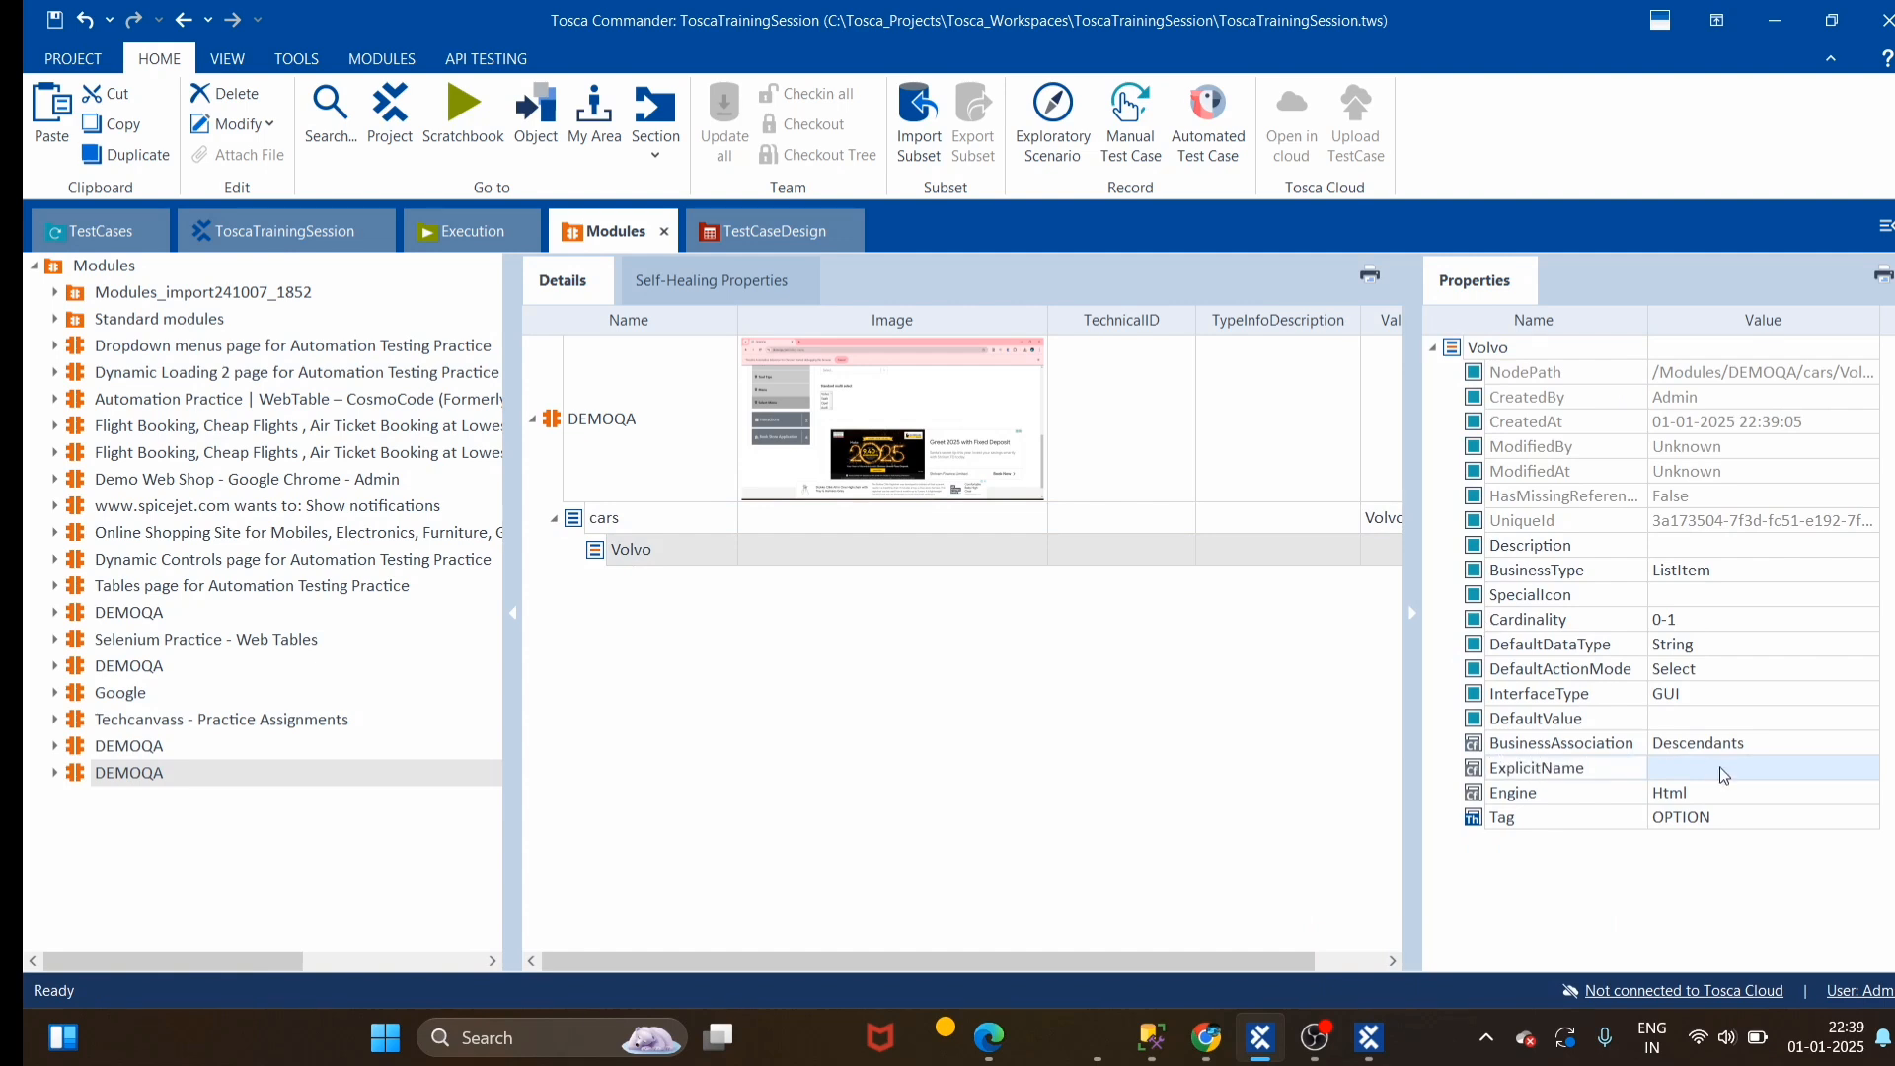
{"action": "left_click", "coordinate": [1722, 773]}
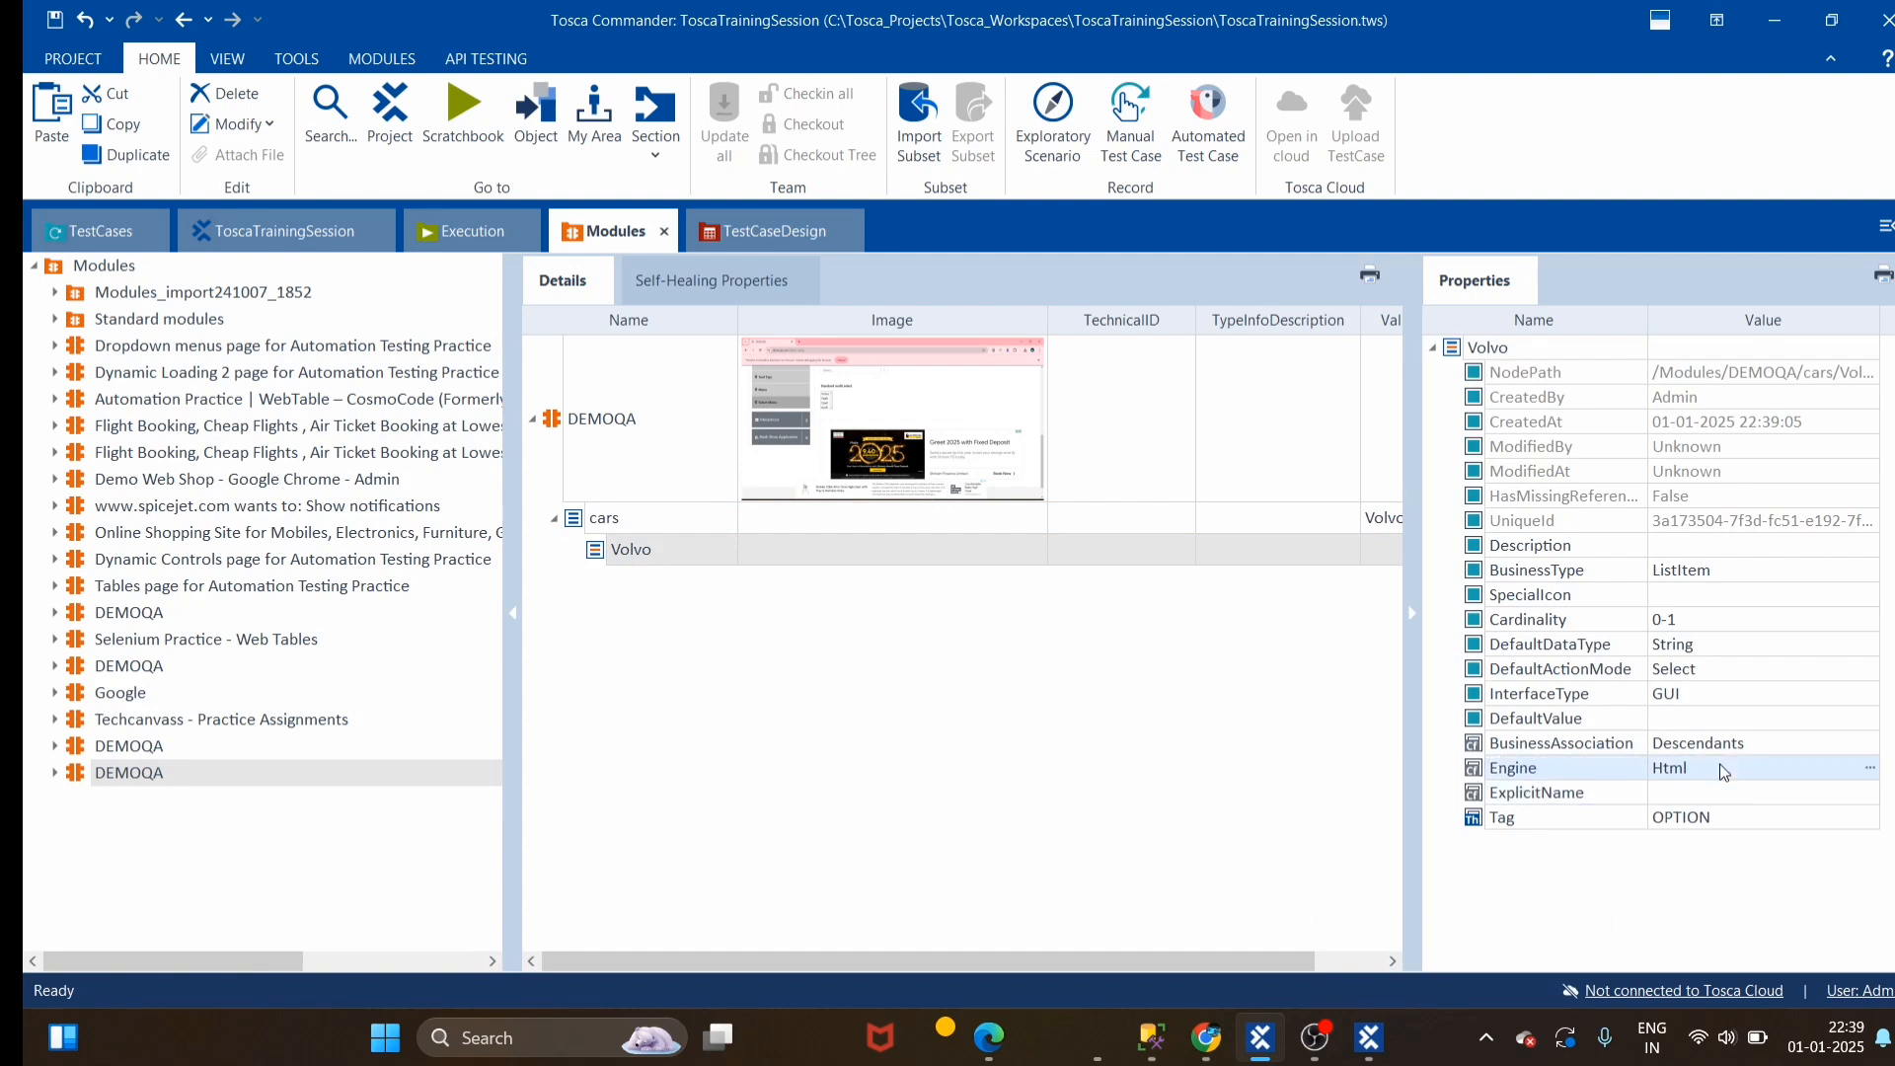
{"action": "left_click", "coordinate": [1697, 795]}
{"action": "left_click", "coordinate": [1706, 793]}
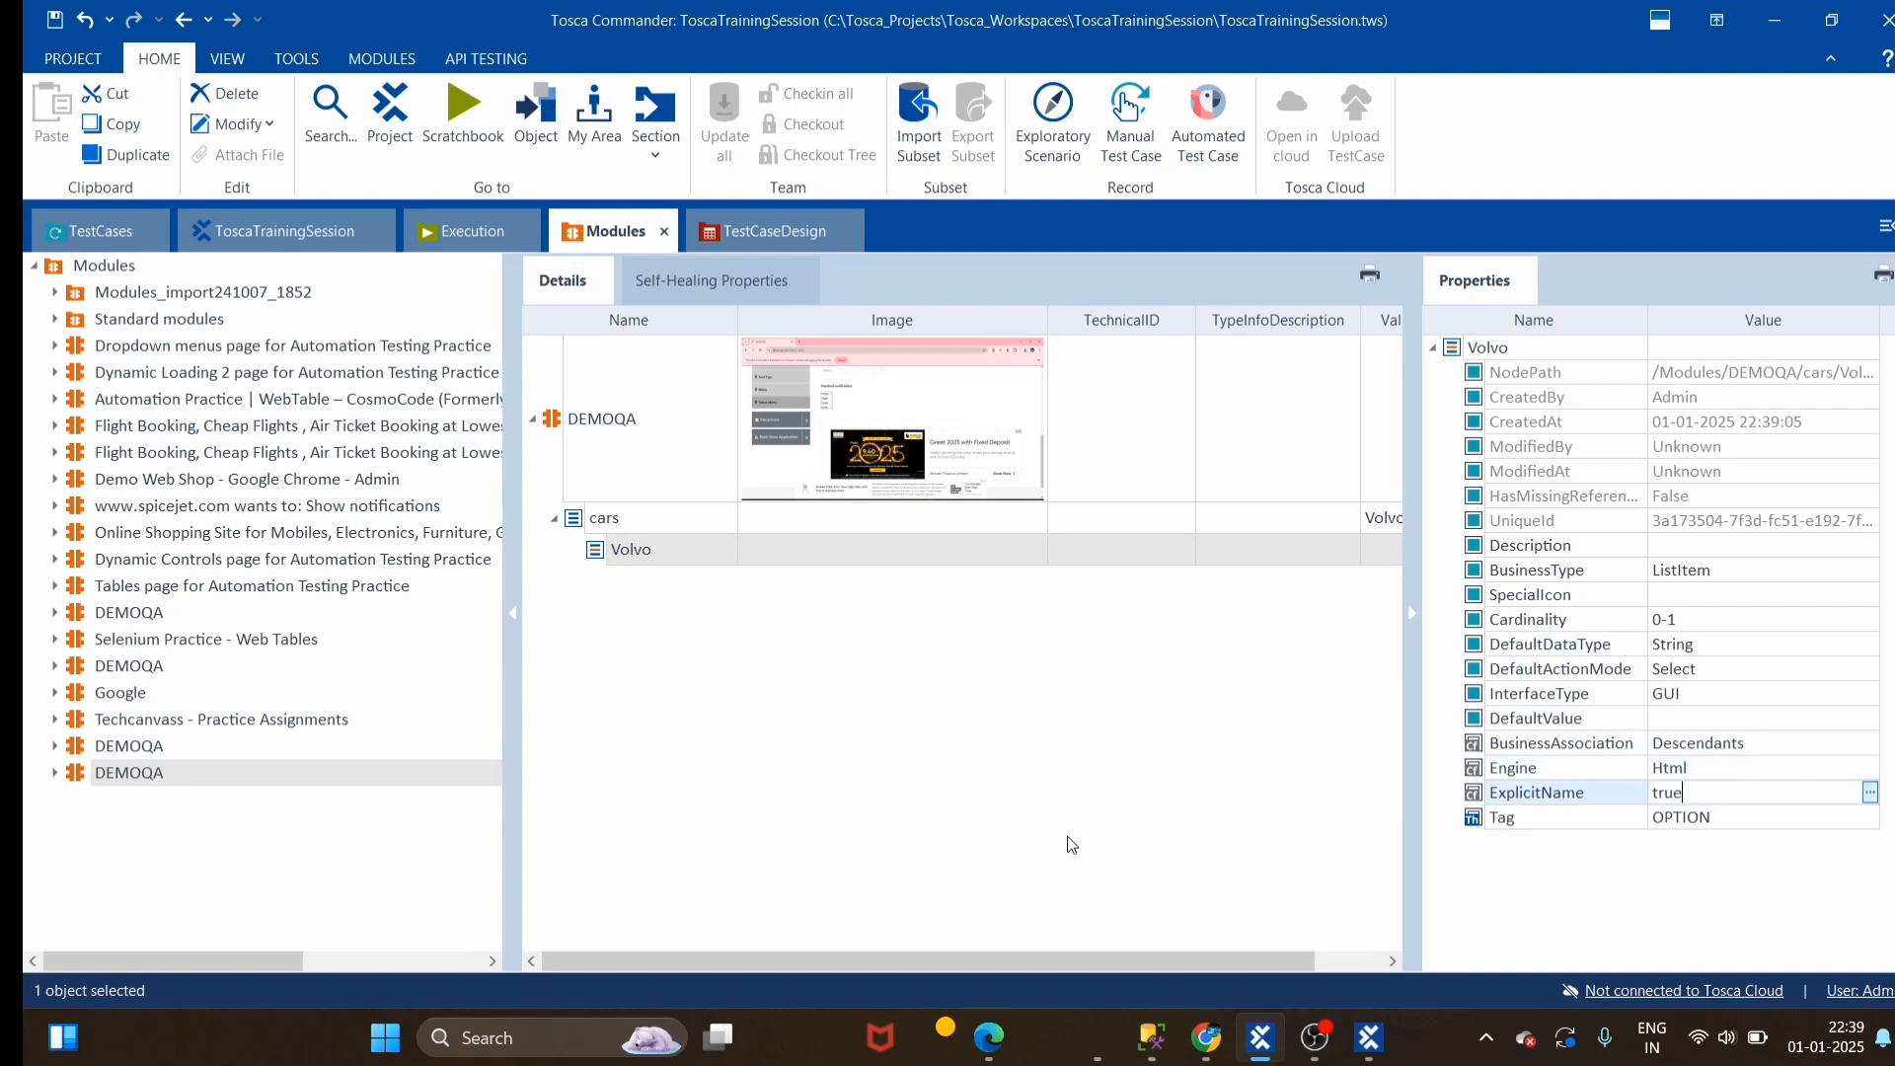
Add the new DEMOQA module to the How to Handle Multi Select List Box test case and expand the added test step
{"action": "left_click", "coordinate": [68, 909]}
{"action": "left_click_drag", "start_coordinate": [74, 772], "coordinate": [498, 353]}
{"action": "left_click", "coordinate": [437, 446]}
Rename the DEMOQA_1 test step as "Handle multi select throgh repetition"
{"action": "left_click", "coordinate": [644, 454]}
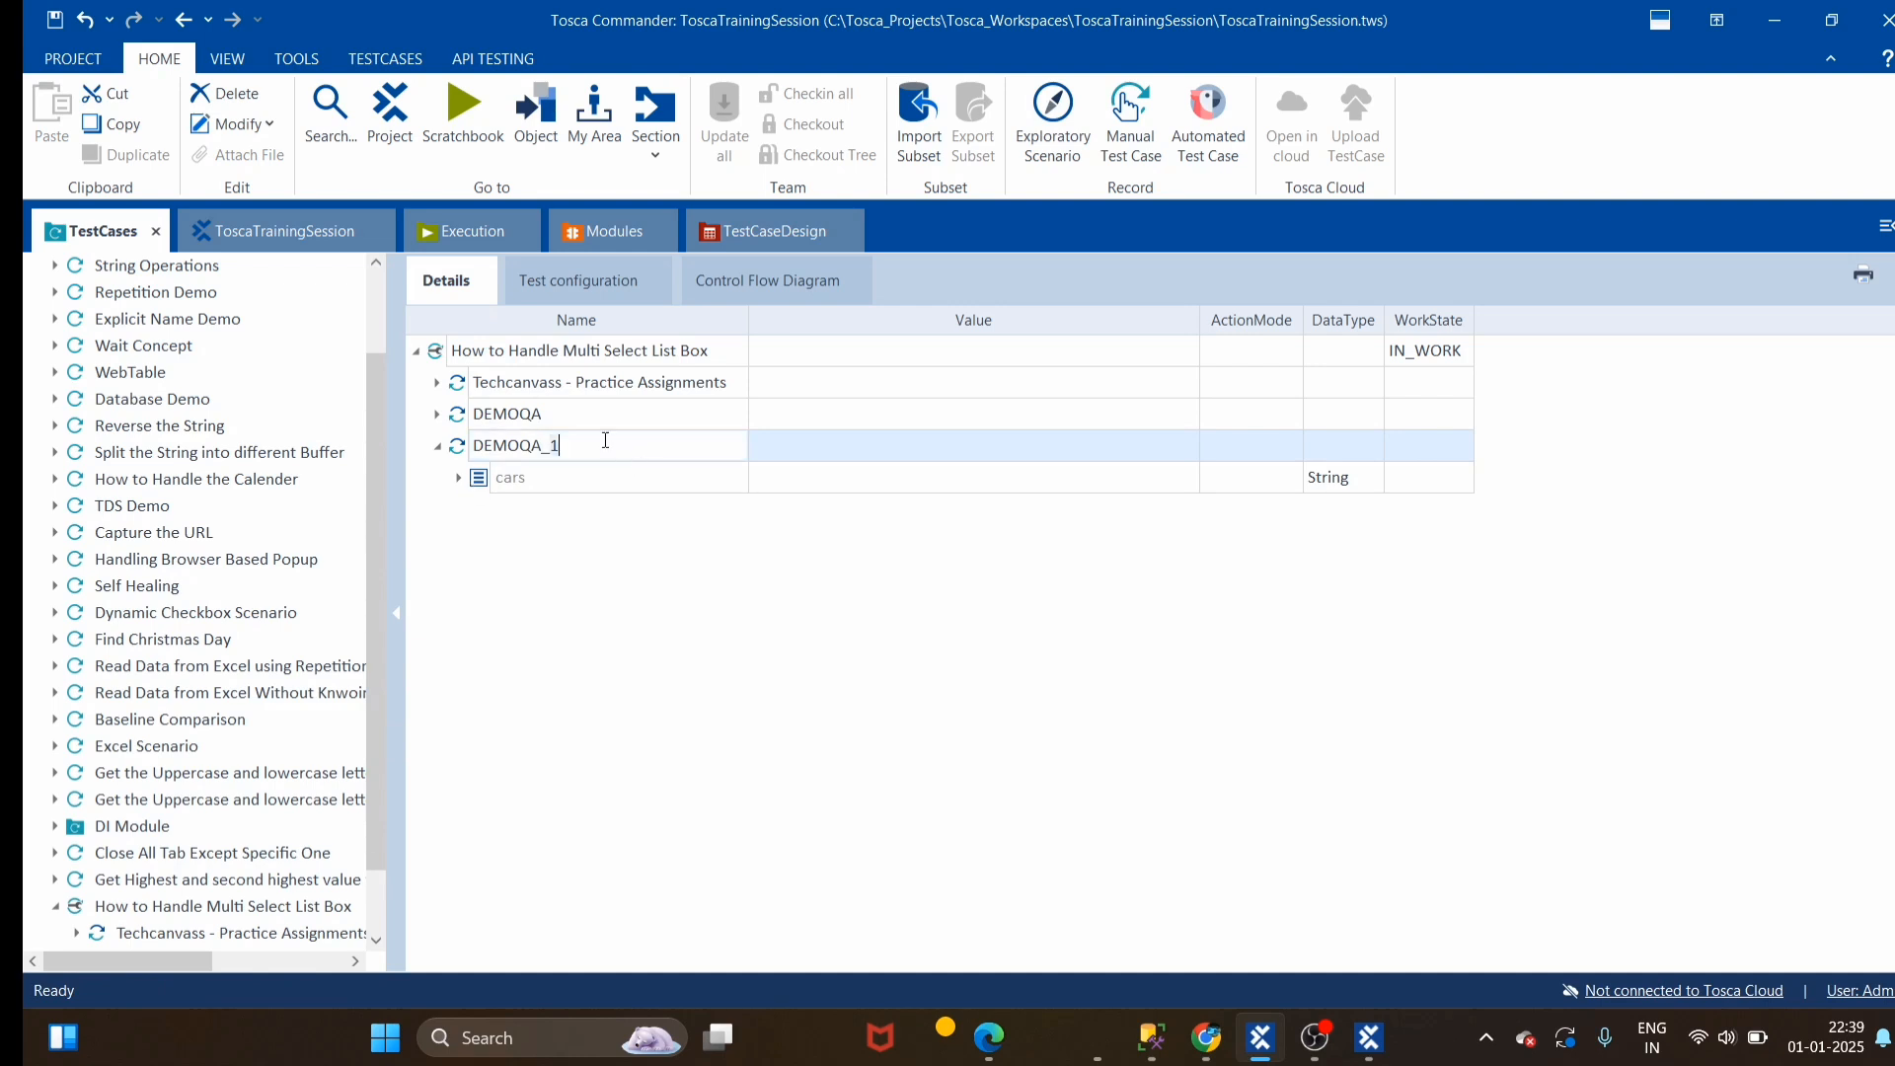
{"action": "key", "text": "Home"}
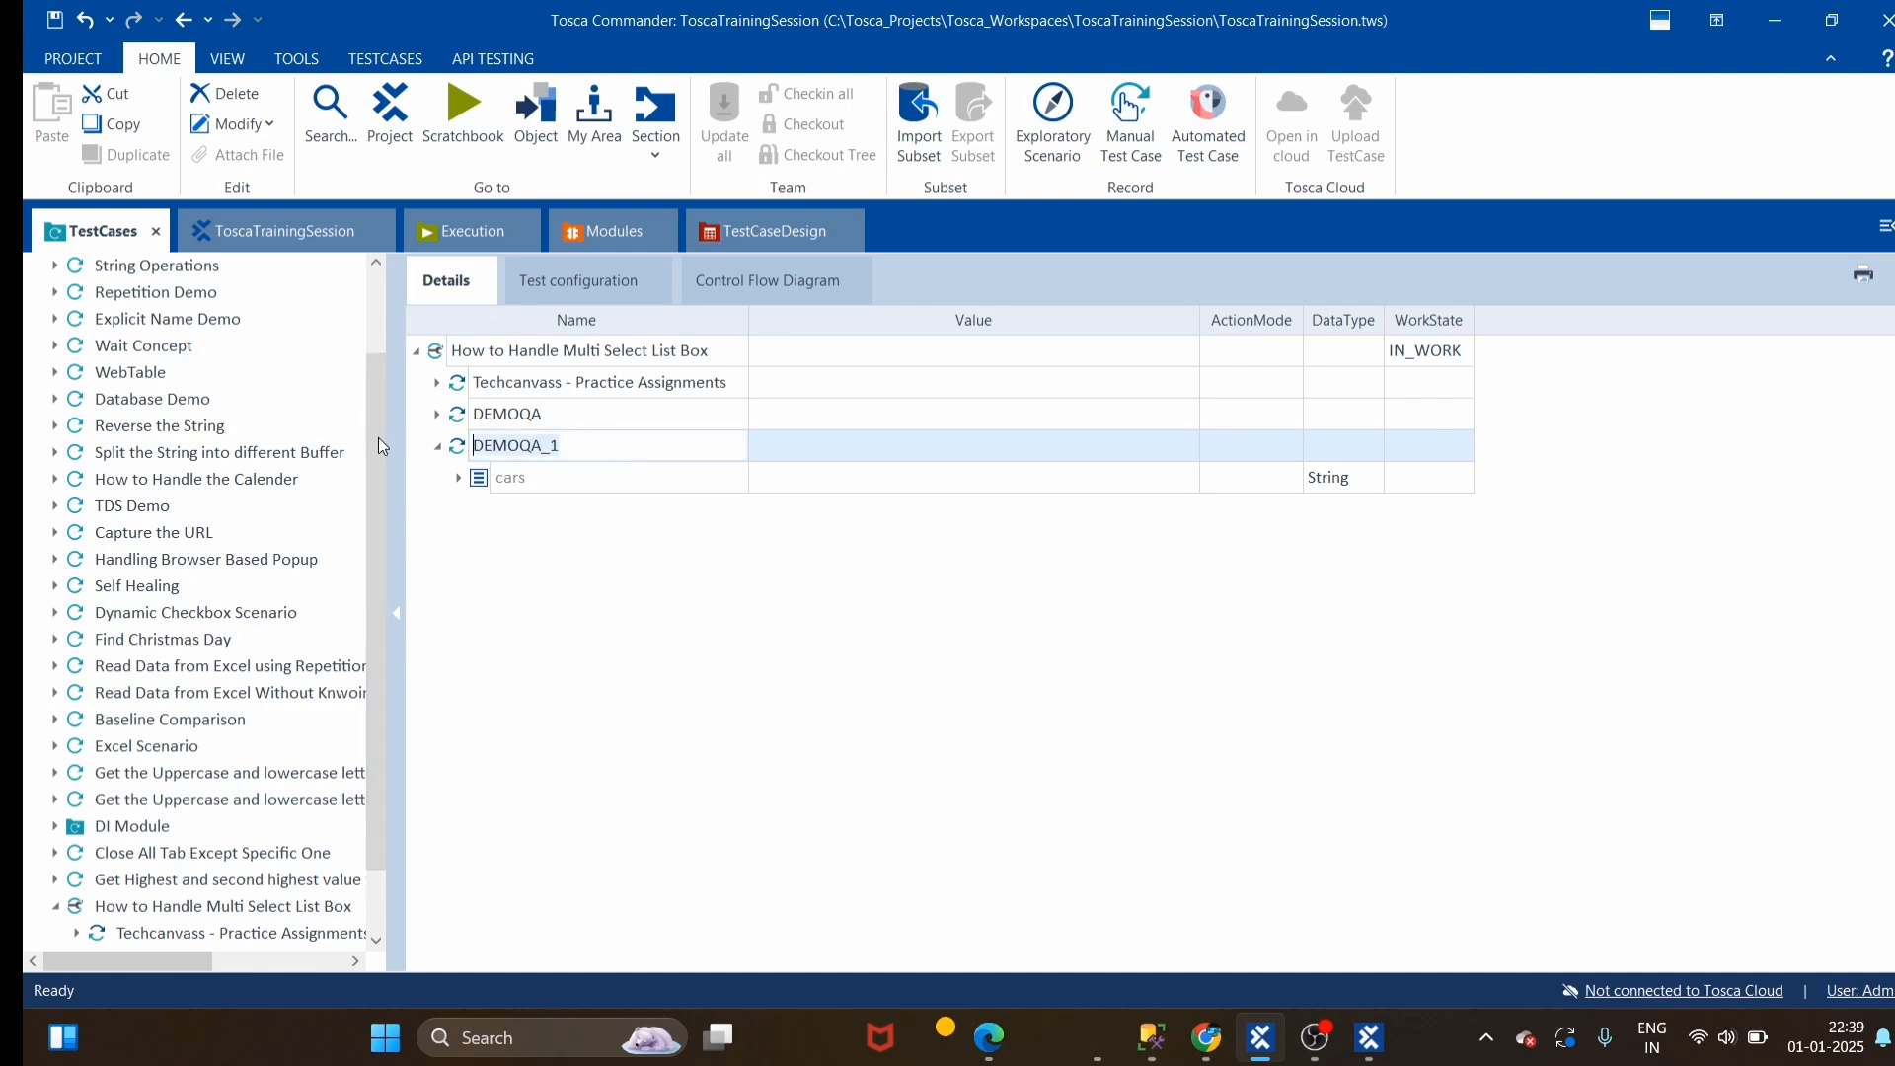
{"action": "key", "text": "shift+End"}
{"action": "type", "text": "Hand"}
{"action": "key", "text": "BackSpace"}
{"action": "type", "text": "dle multi select though"}
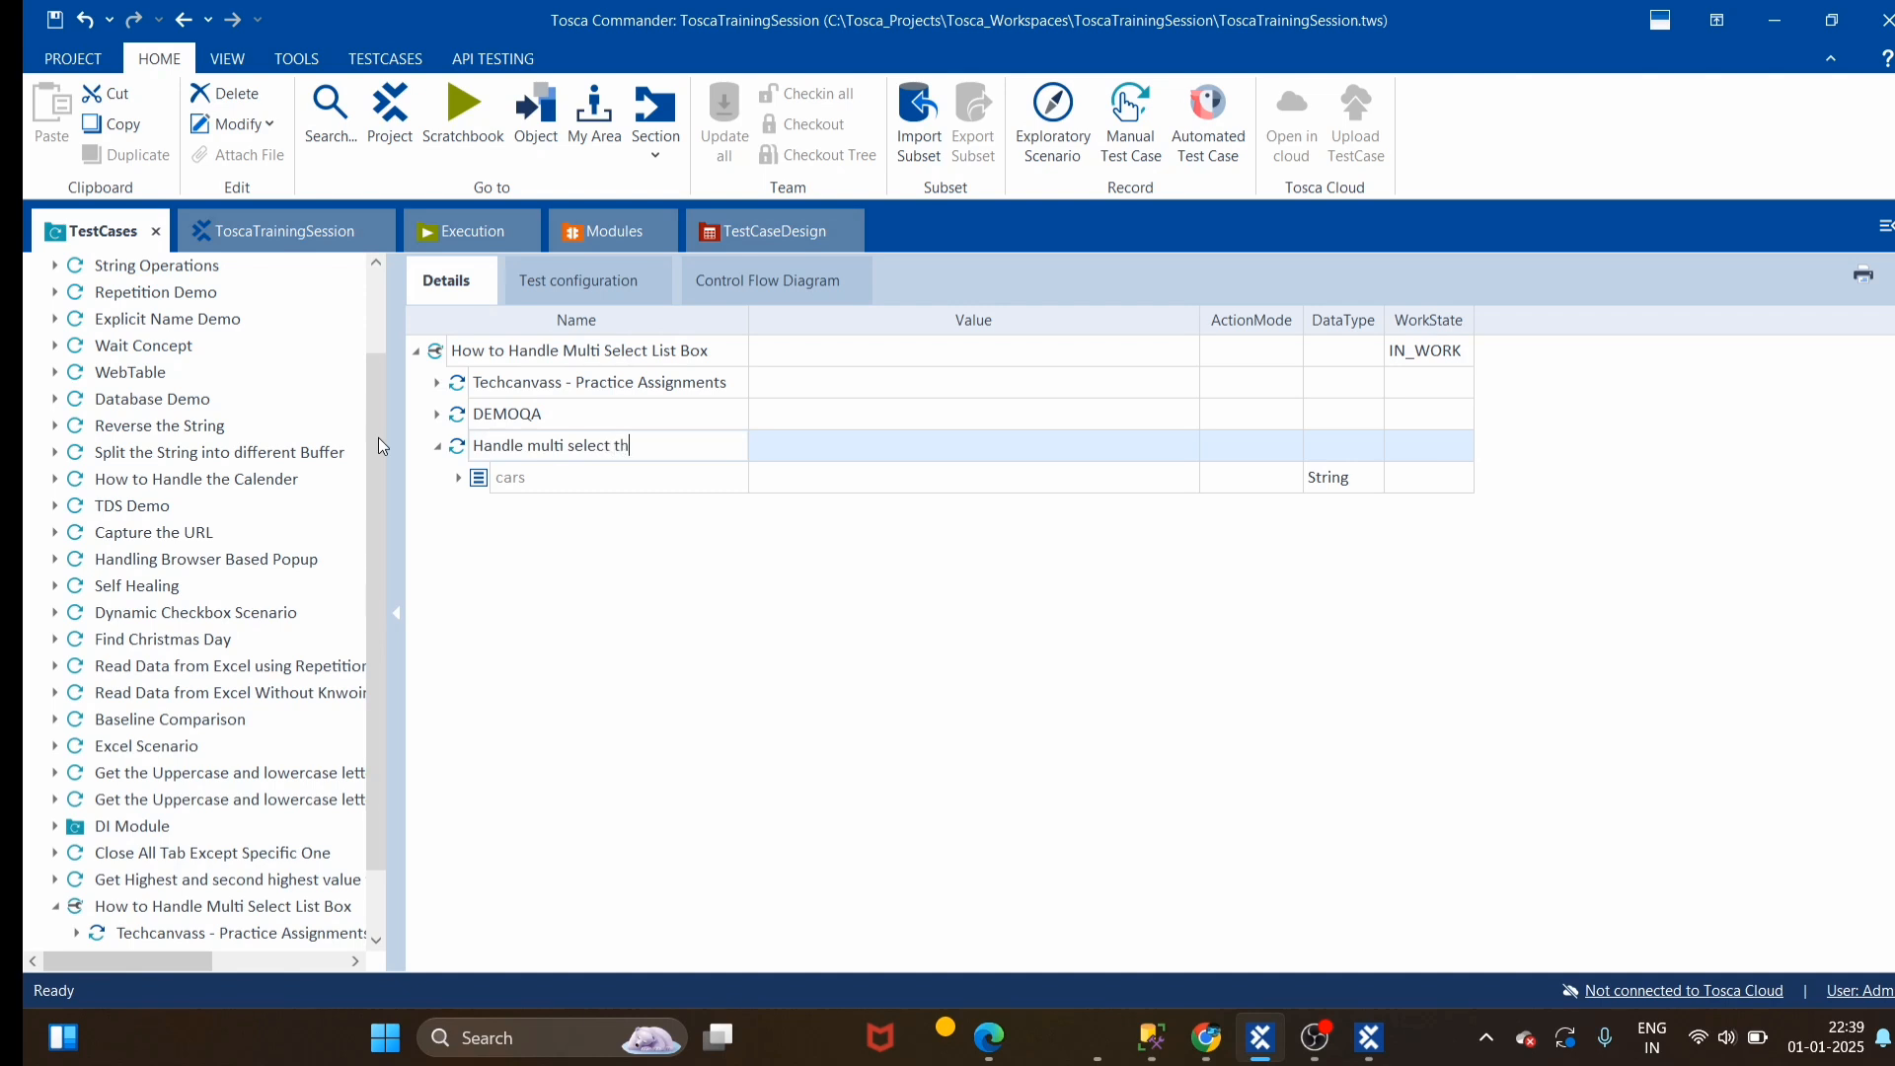
{"action": "key", "text": "BackSpace"}
{"action": "key", "text": "BackSpace"}
{"action": "key", "text": "BackSpace"}
{"action": "key", "text": "BackSpace"}
{"action": "type", "text": "roug"}
{"action": "key", "text": "BackSpace"}
{"action": "key", "text": "BackSpace"}
{"action": "key", "text": "BackSpace"}
{"action": "type", "text": "u"}
{"action": "key", "text": "BackSpace"}
{"action": "type", "text": "ogh rep"}
{"action": "left_click", "coordinate": [582, 779]}
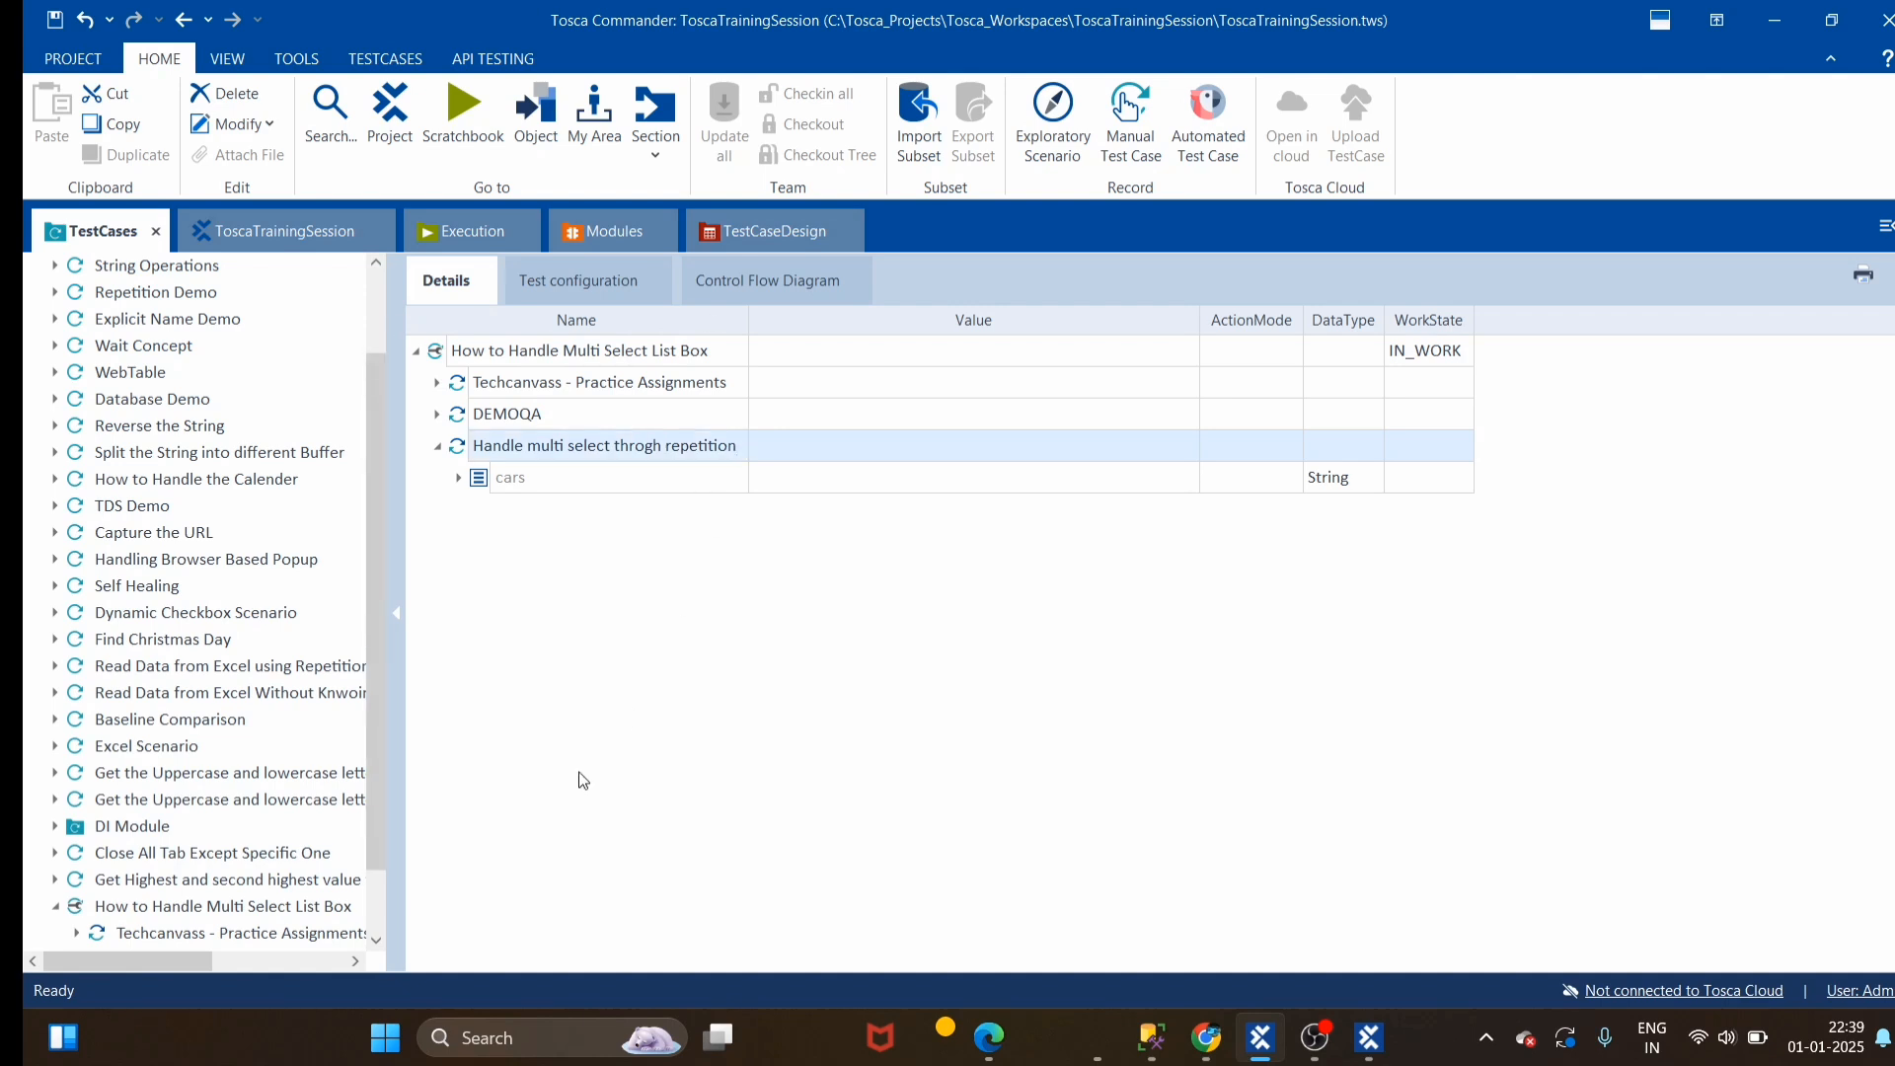
Buffer the ResultCount of the Volvo item under cars as rc, using the Buffer action mode
{"action": "left_click", "coordinate": [458, 478]}
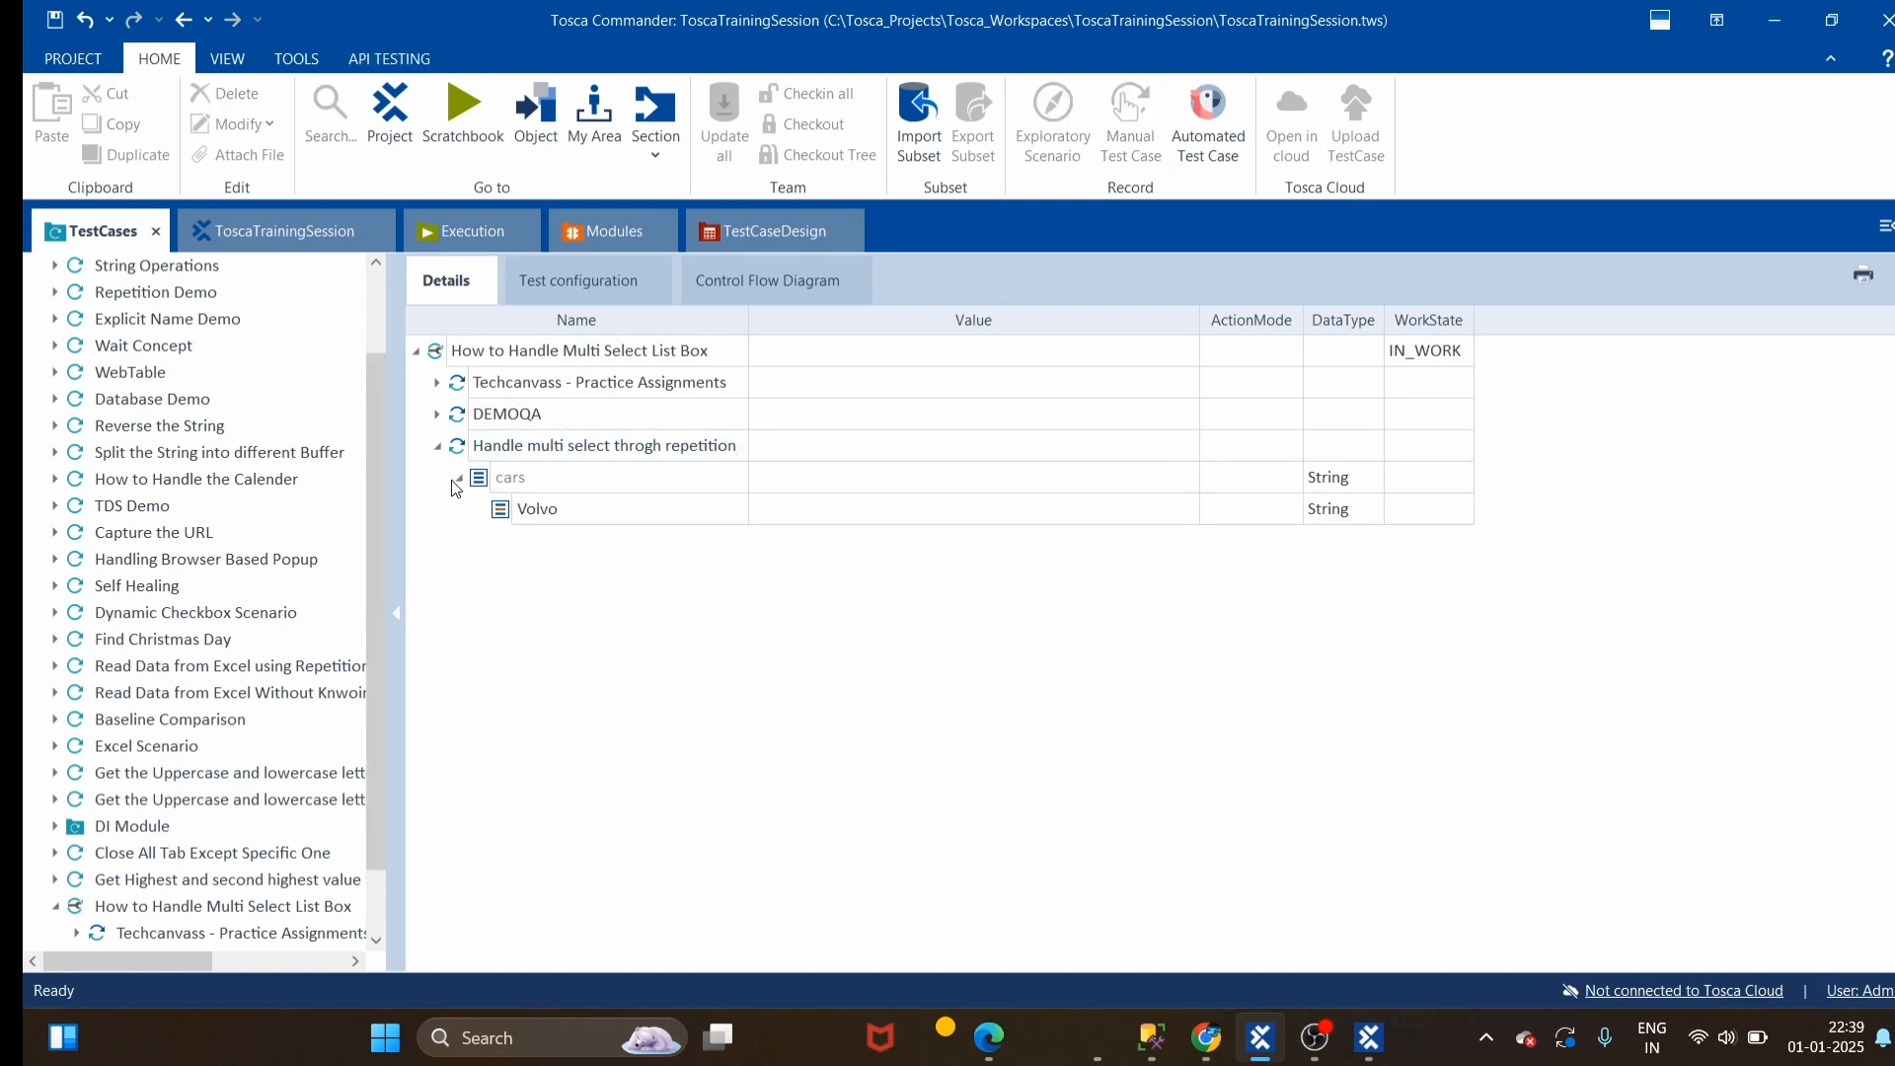
{"action": "left_click", "coordinate": [836, 511]}
{"action": "left_click", "coordinate": [1185, 512]}
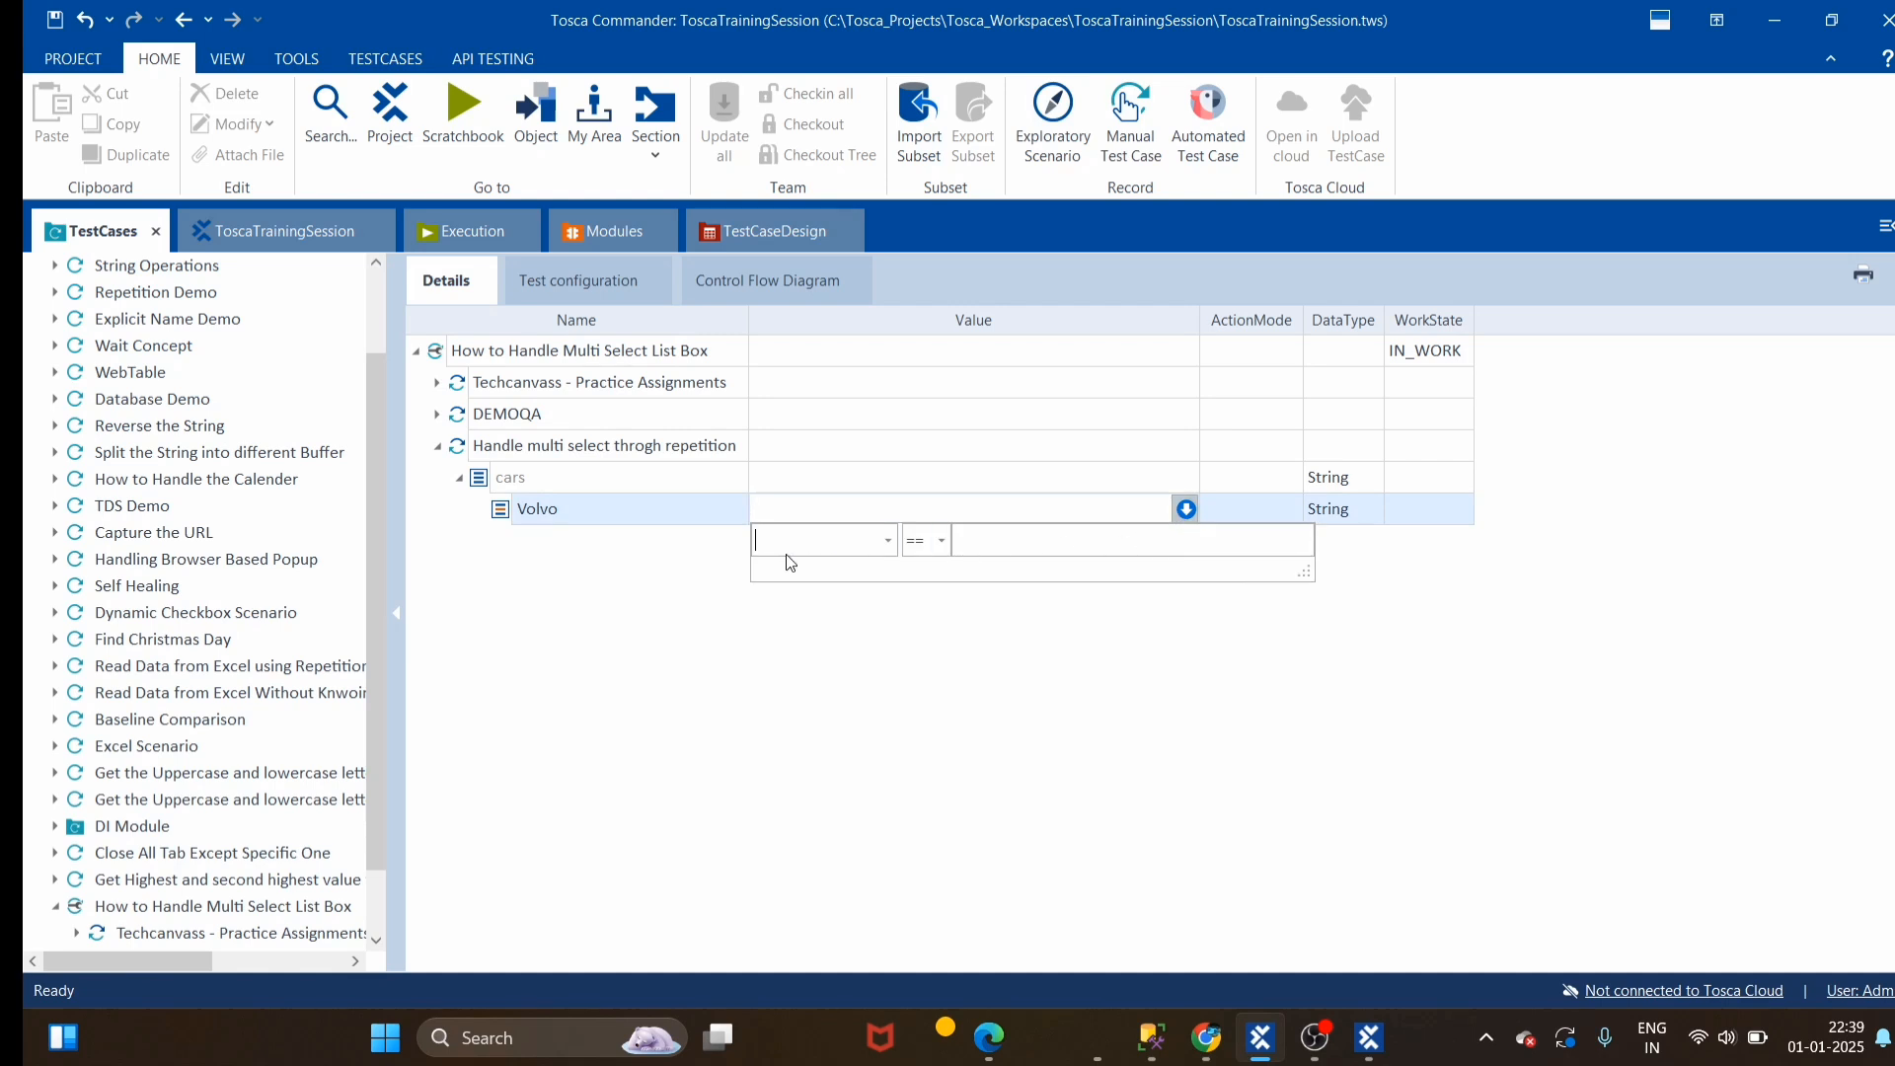
{"action": "type", "text": "ResultCount==rc"}
{"action": "left_click", "coordinate": [1232, 751]}
{"action": "left_click", "coordinate": [1259, 529]}
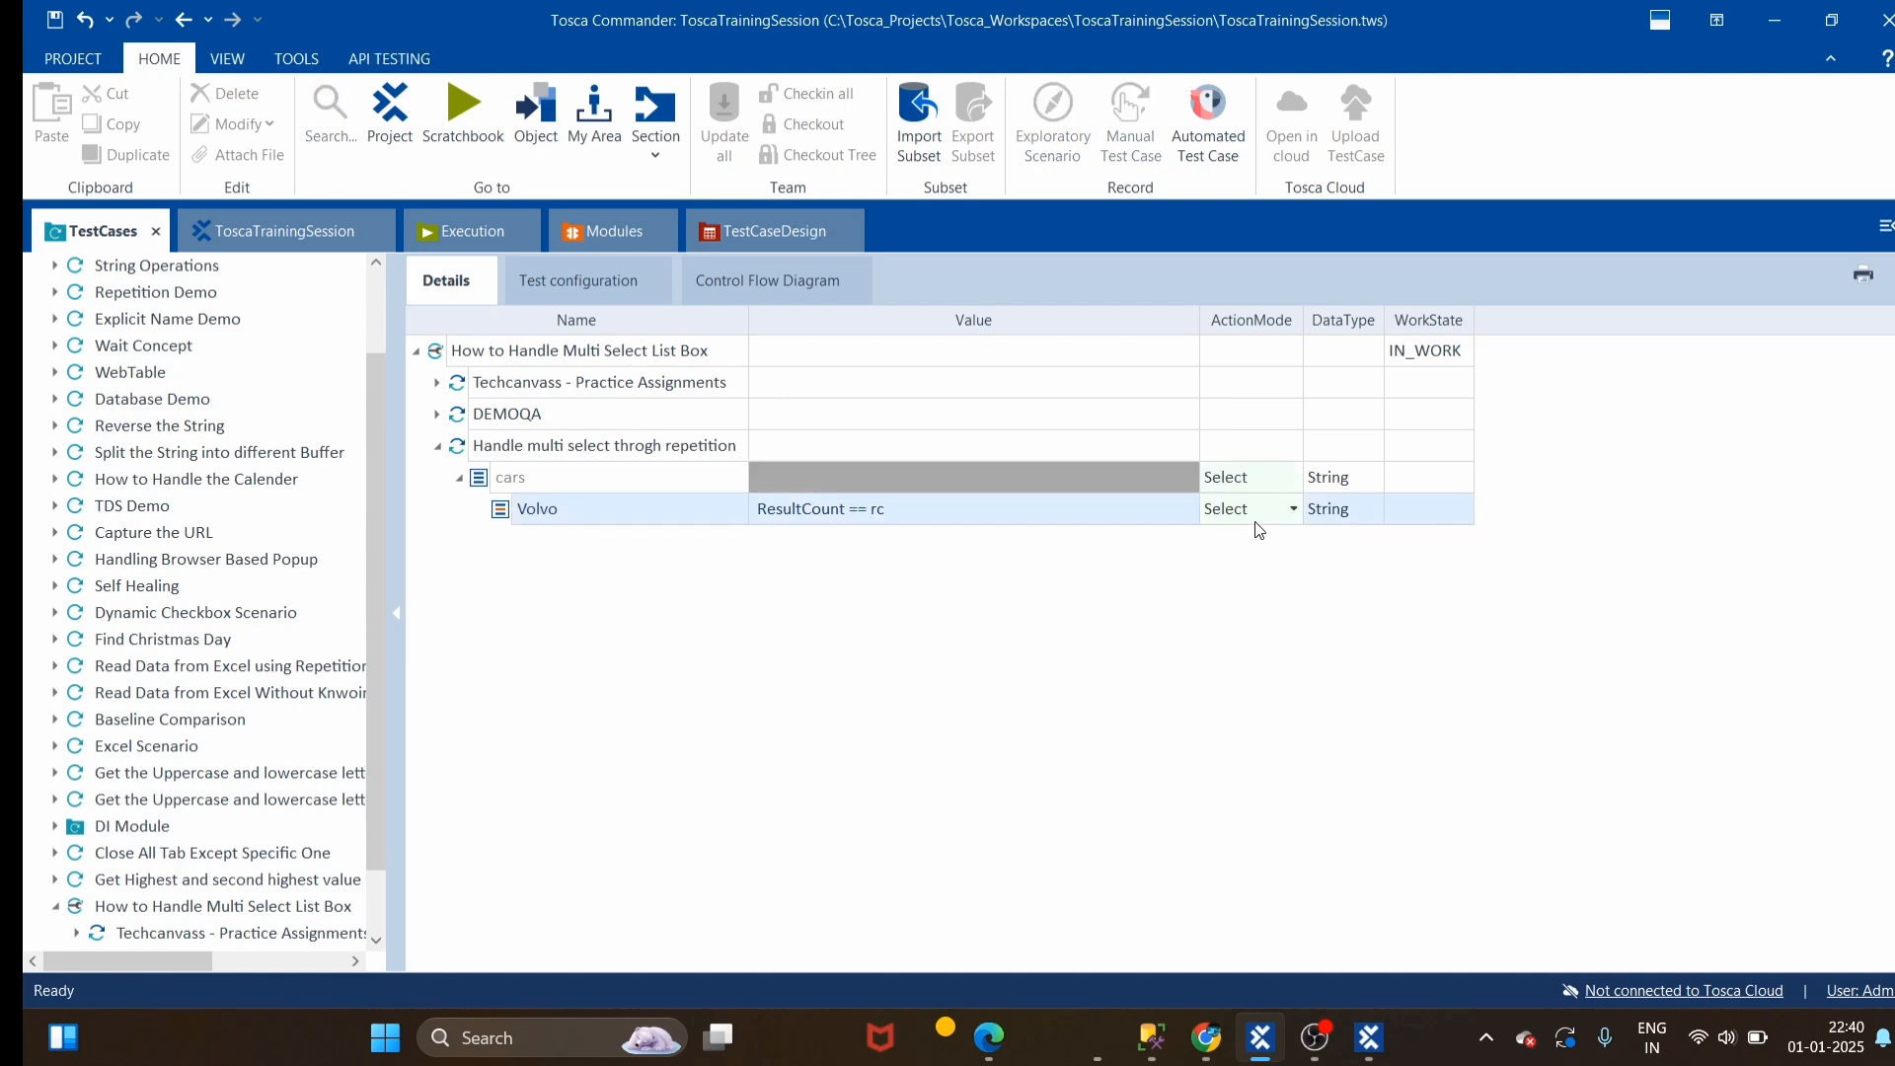
Run the "Handle multi select throgh repetition" test step in the ScratchBook and close the XScan window
{"action": "left_click", "coordinate": [542, 459]}
{"action": "key", "text": "F6"}
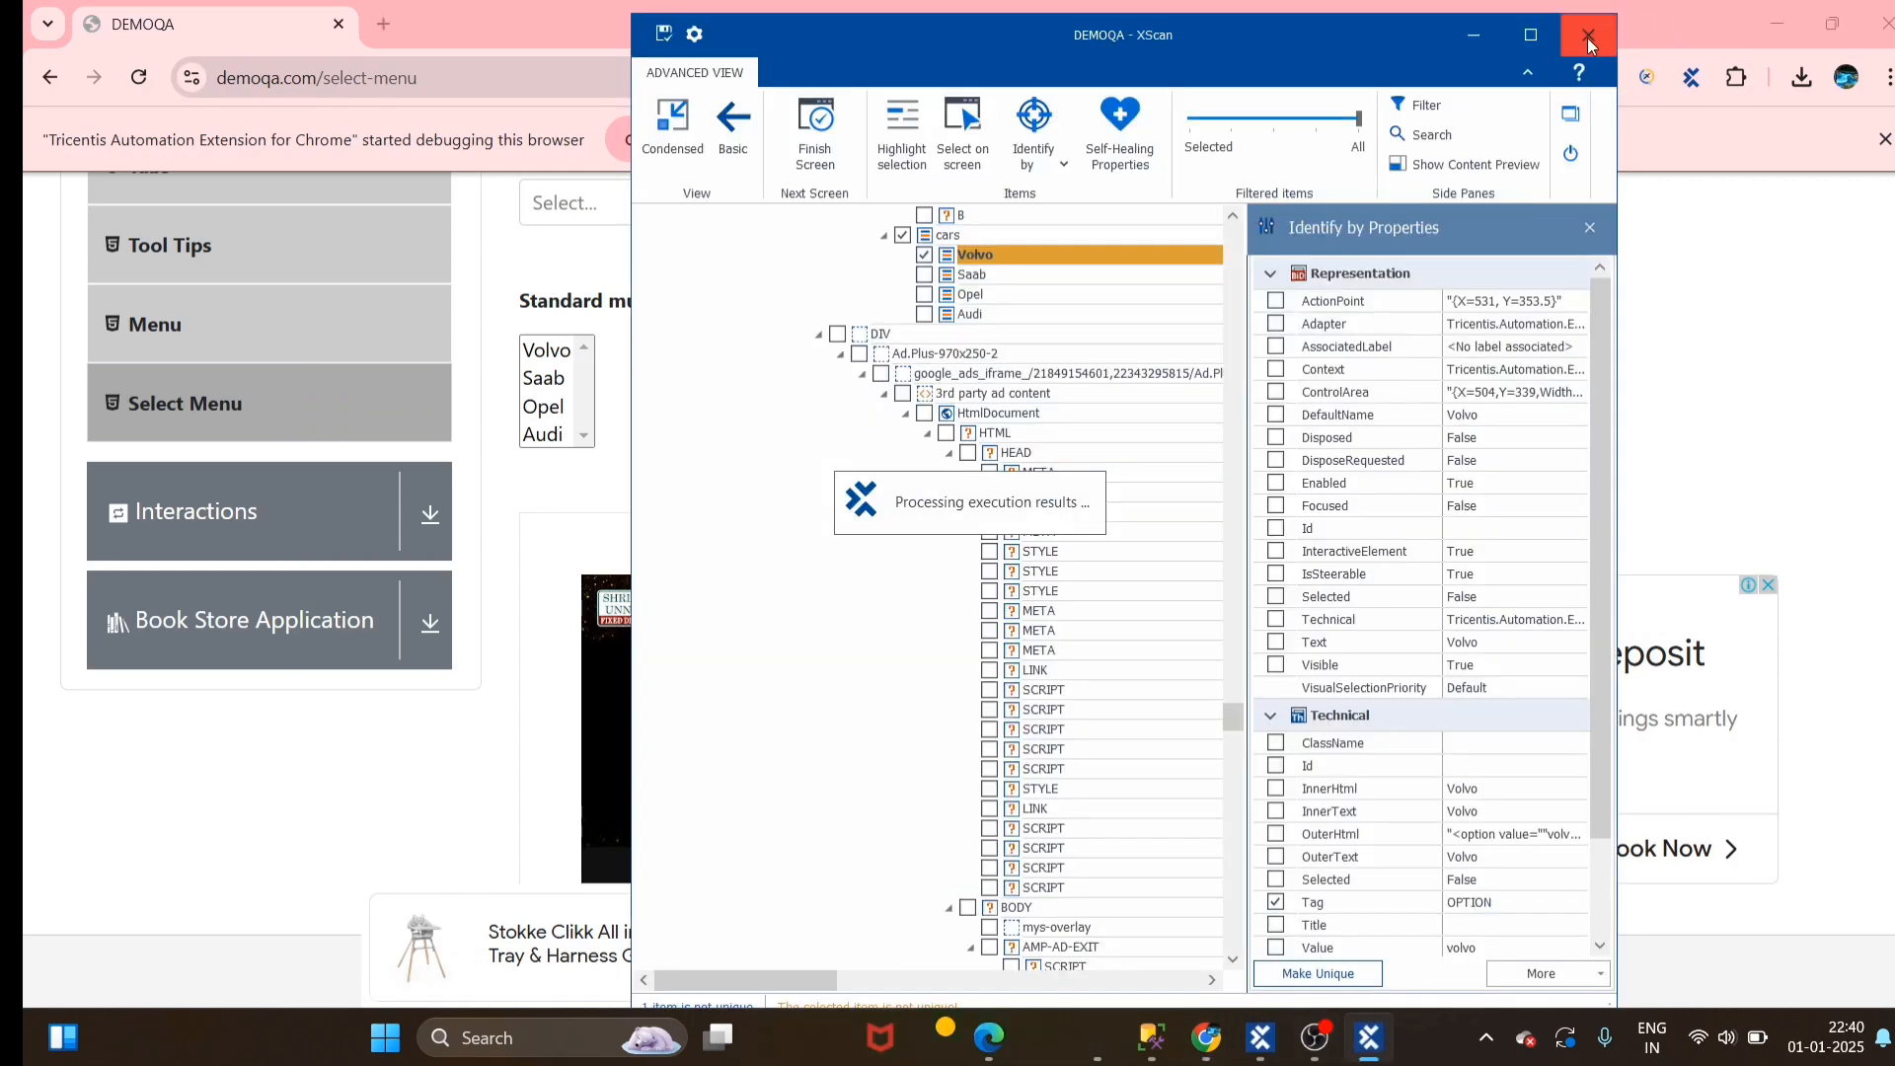
{"action": "left_click", "coordinate": [1589, 37]}
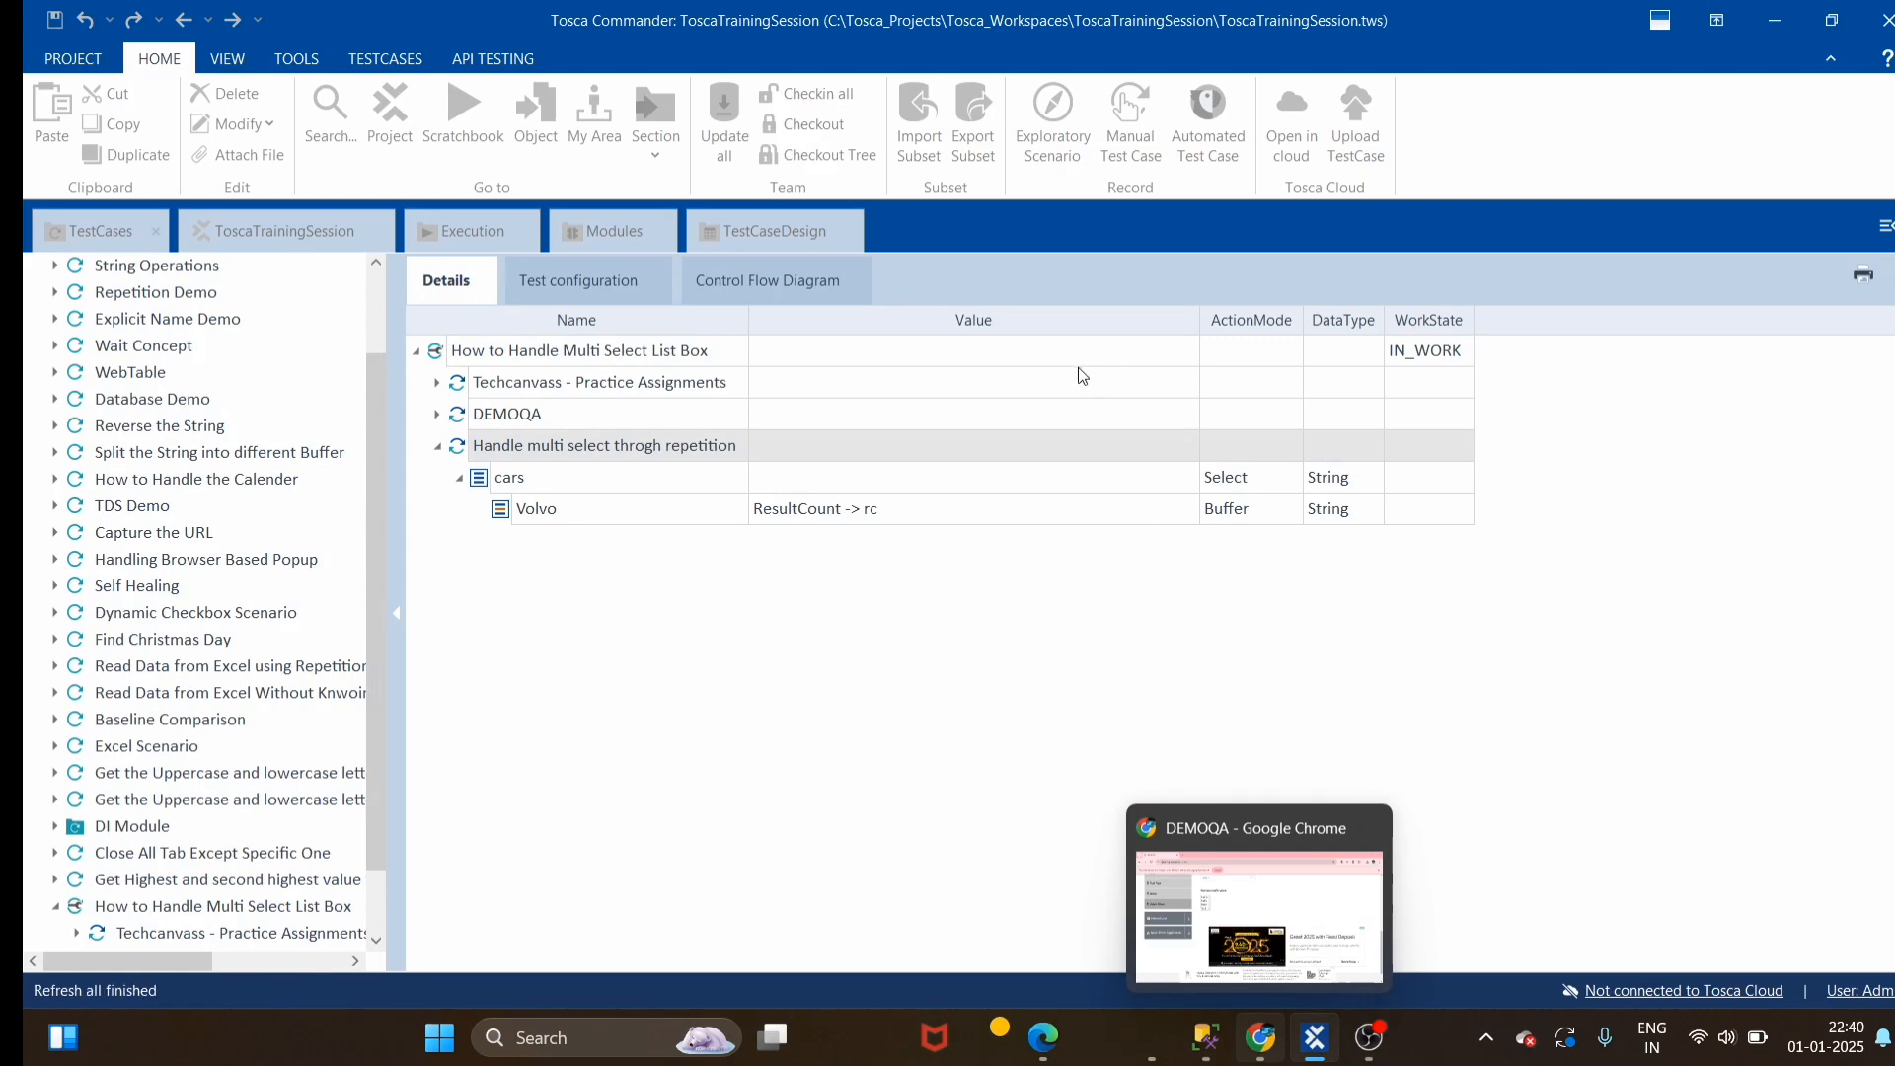
Dock the ScratchBook as a tabbed document, examine the Volvo item's Loginfo for the rc buffer, and close the ScratchBook
{"action": "right_click", "coordinate": [1334, 207]}
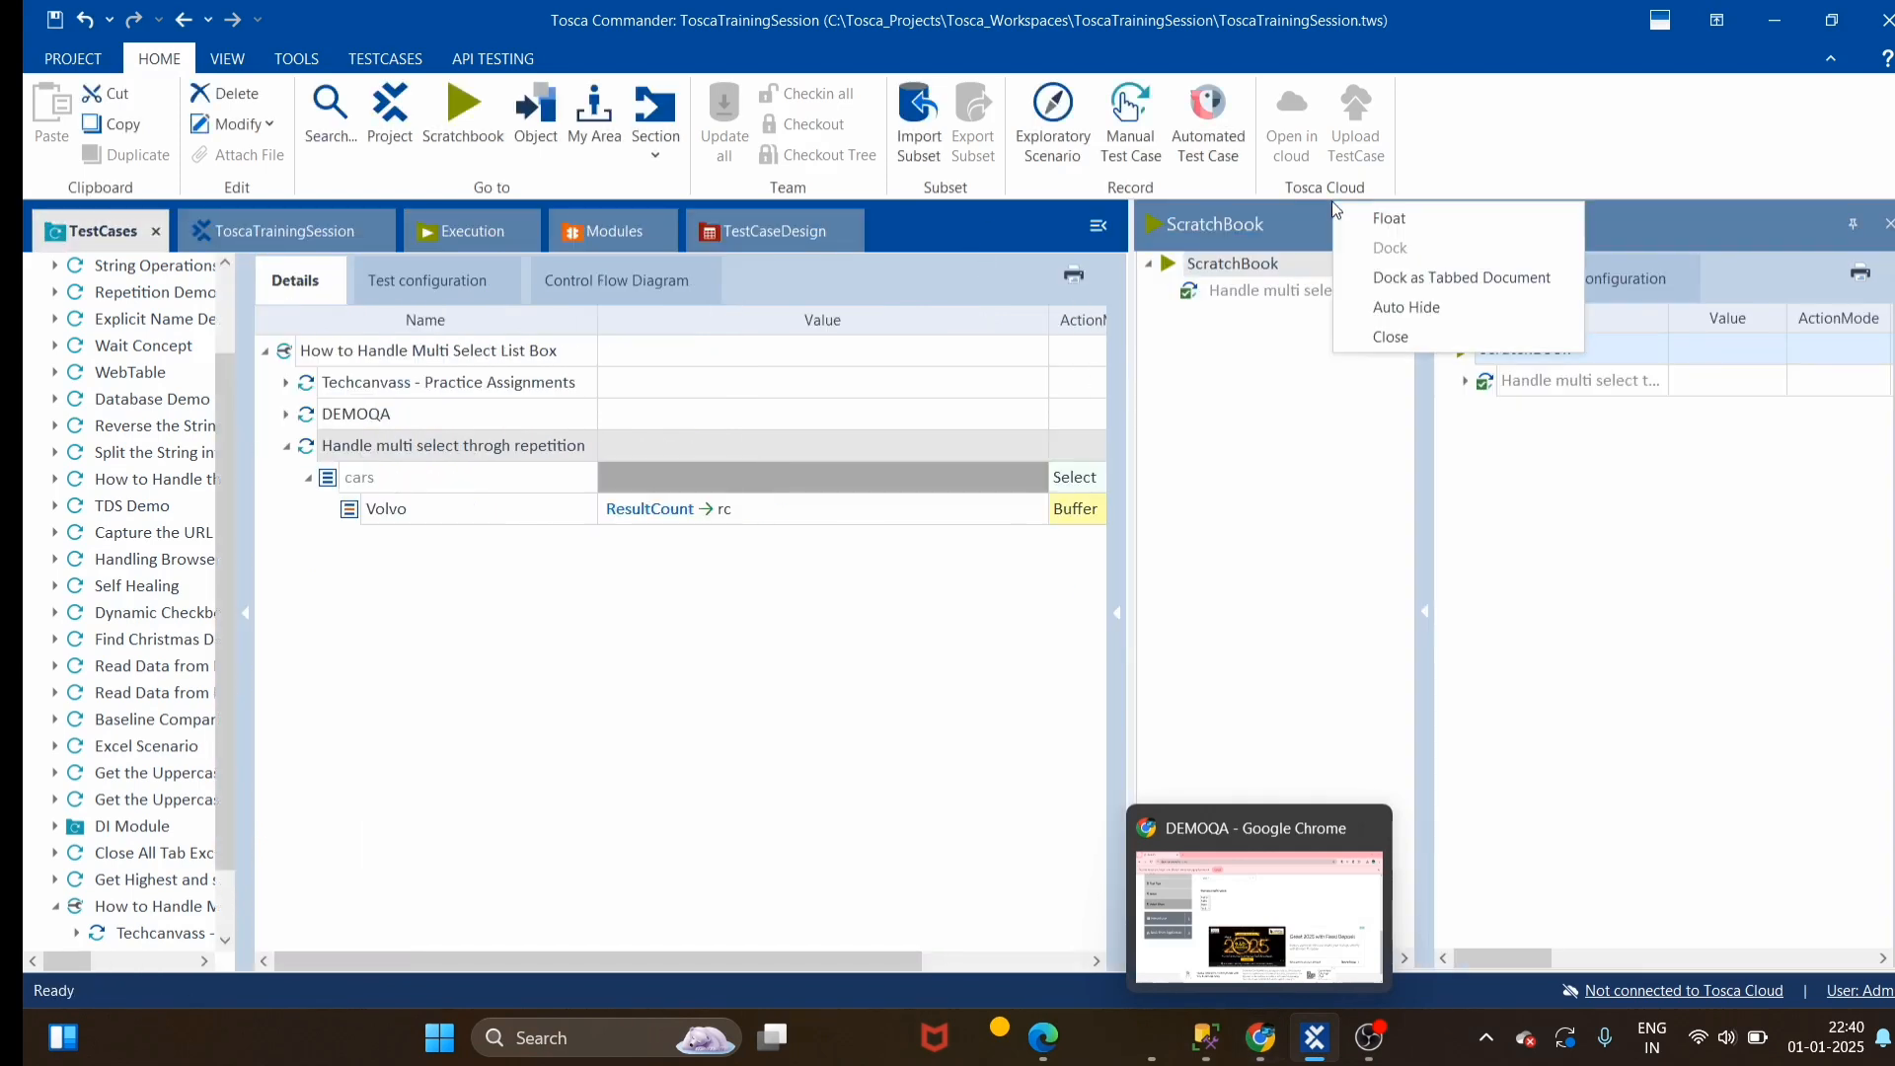
{"action": "left_click", "coordinate": [1431, 277]}
{"action": "left_click", "coordinate": [749, 386]}
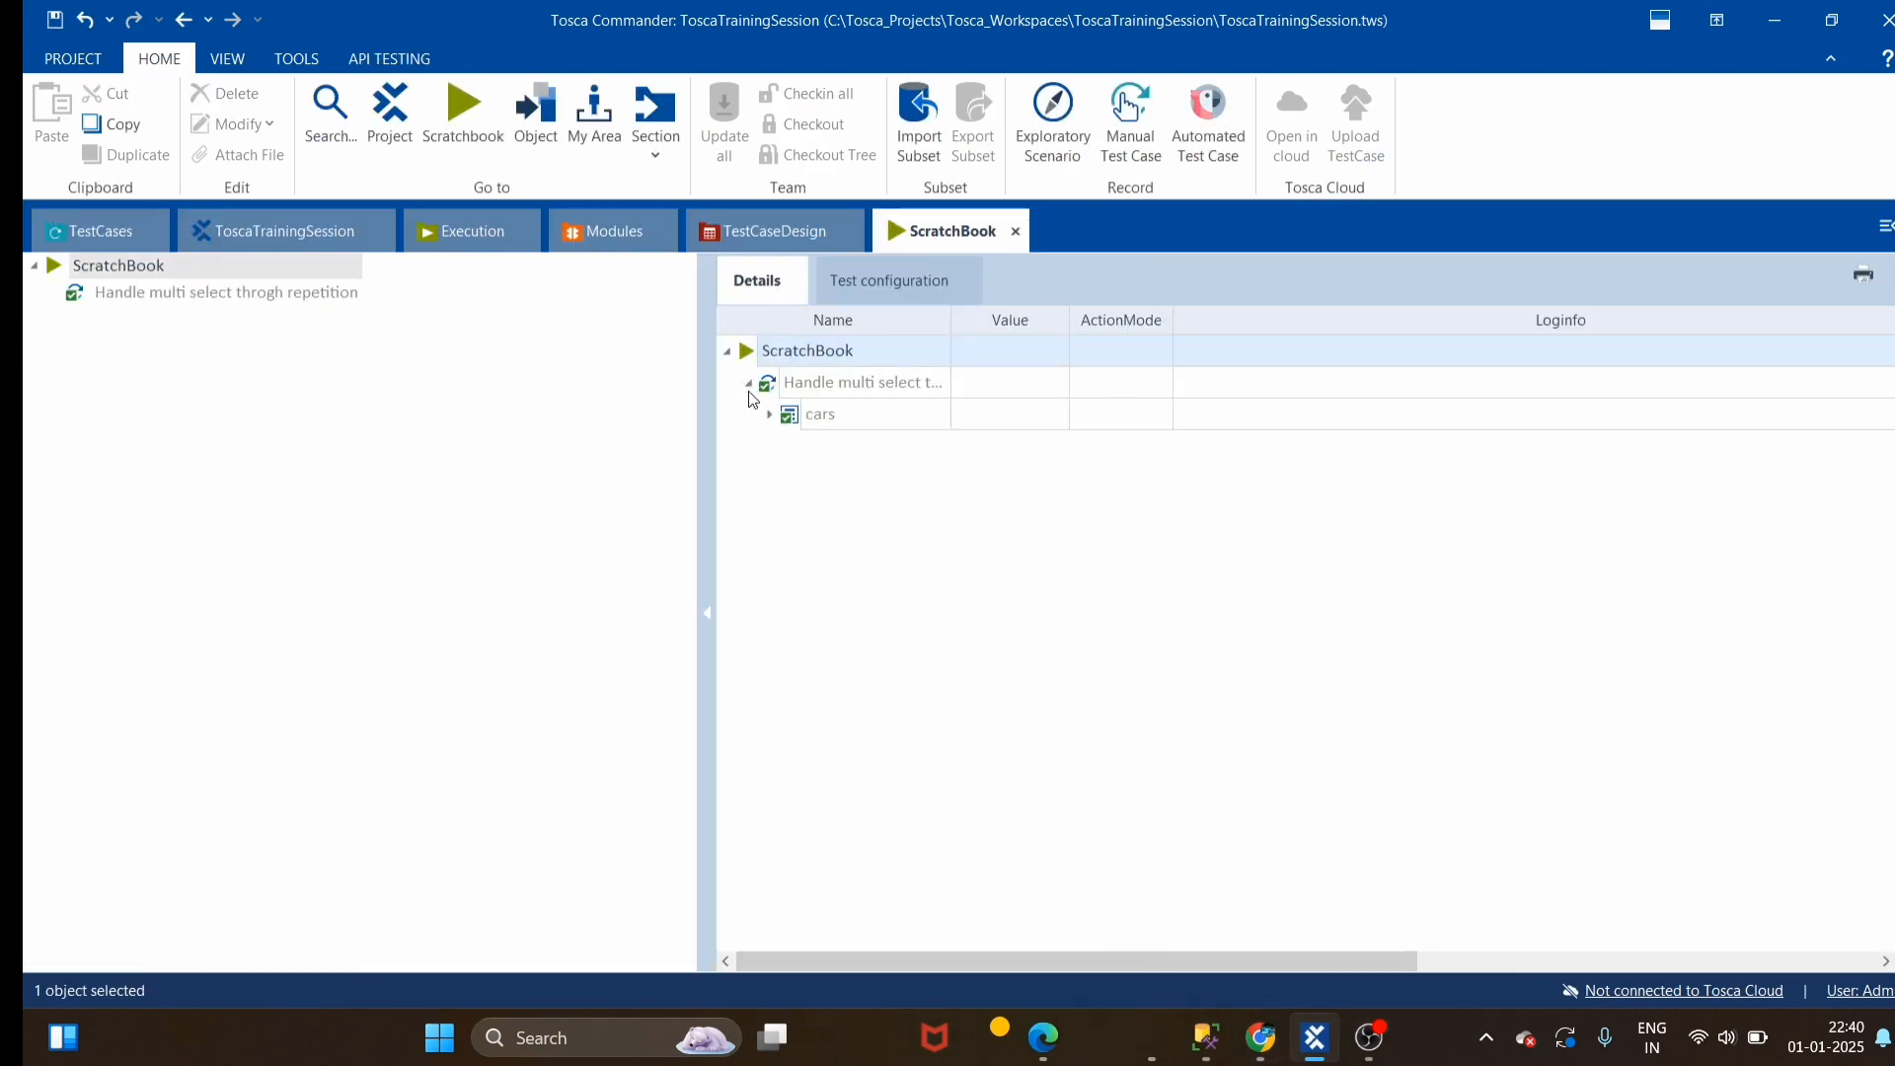
{"action": "left_click", "coordinate": [768, 414]}
{"action": "left_click", "coordinate": [1518, 449]}
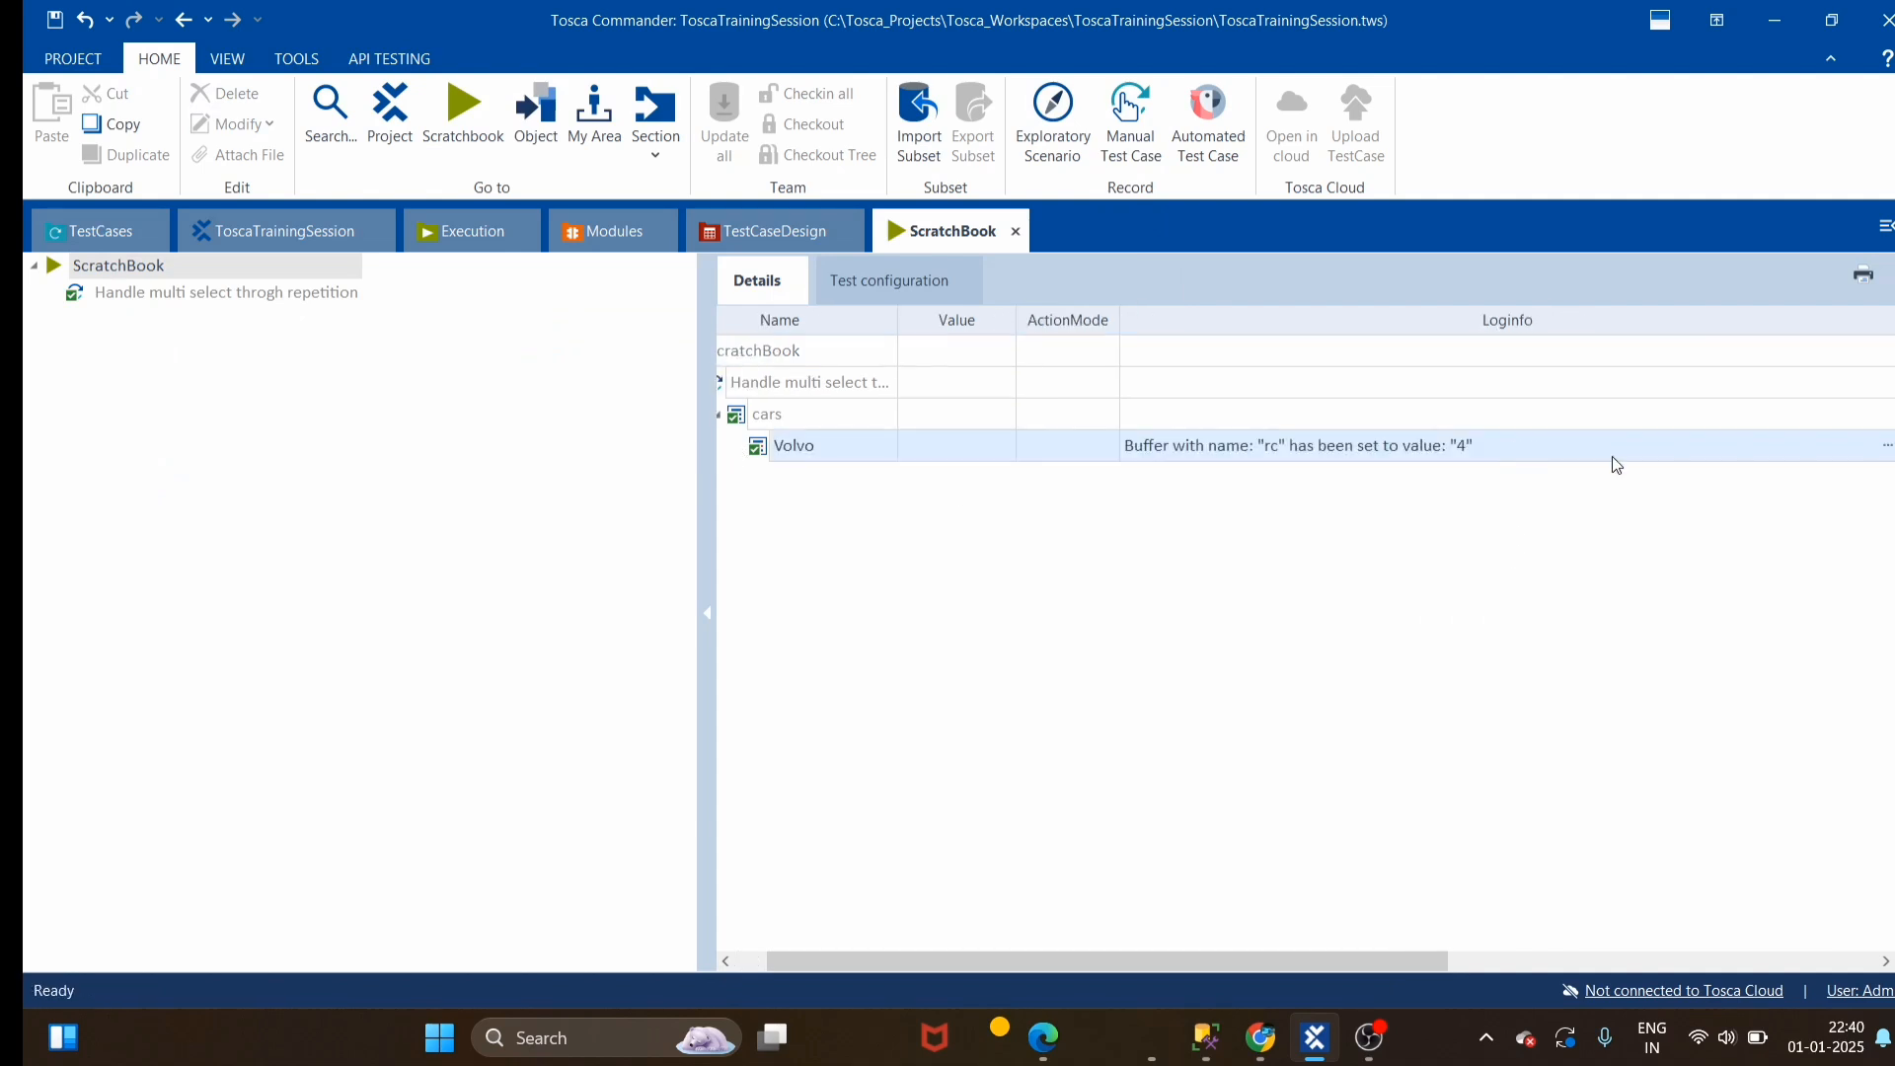
{"action": "left_click", "coordinate": [1887, 446]}
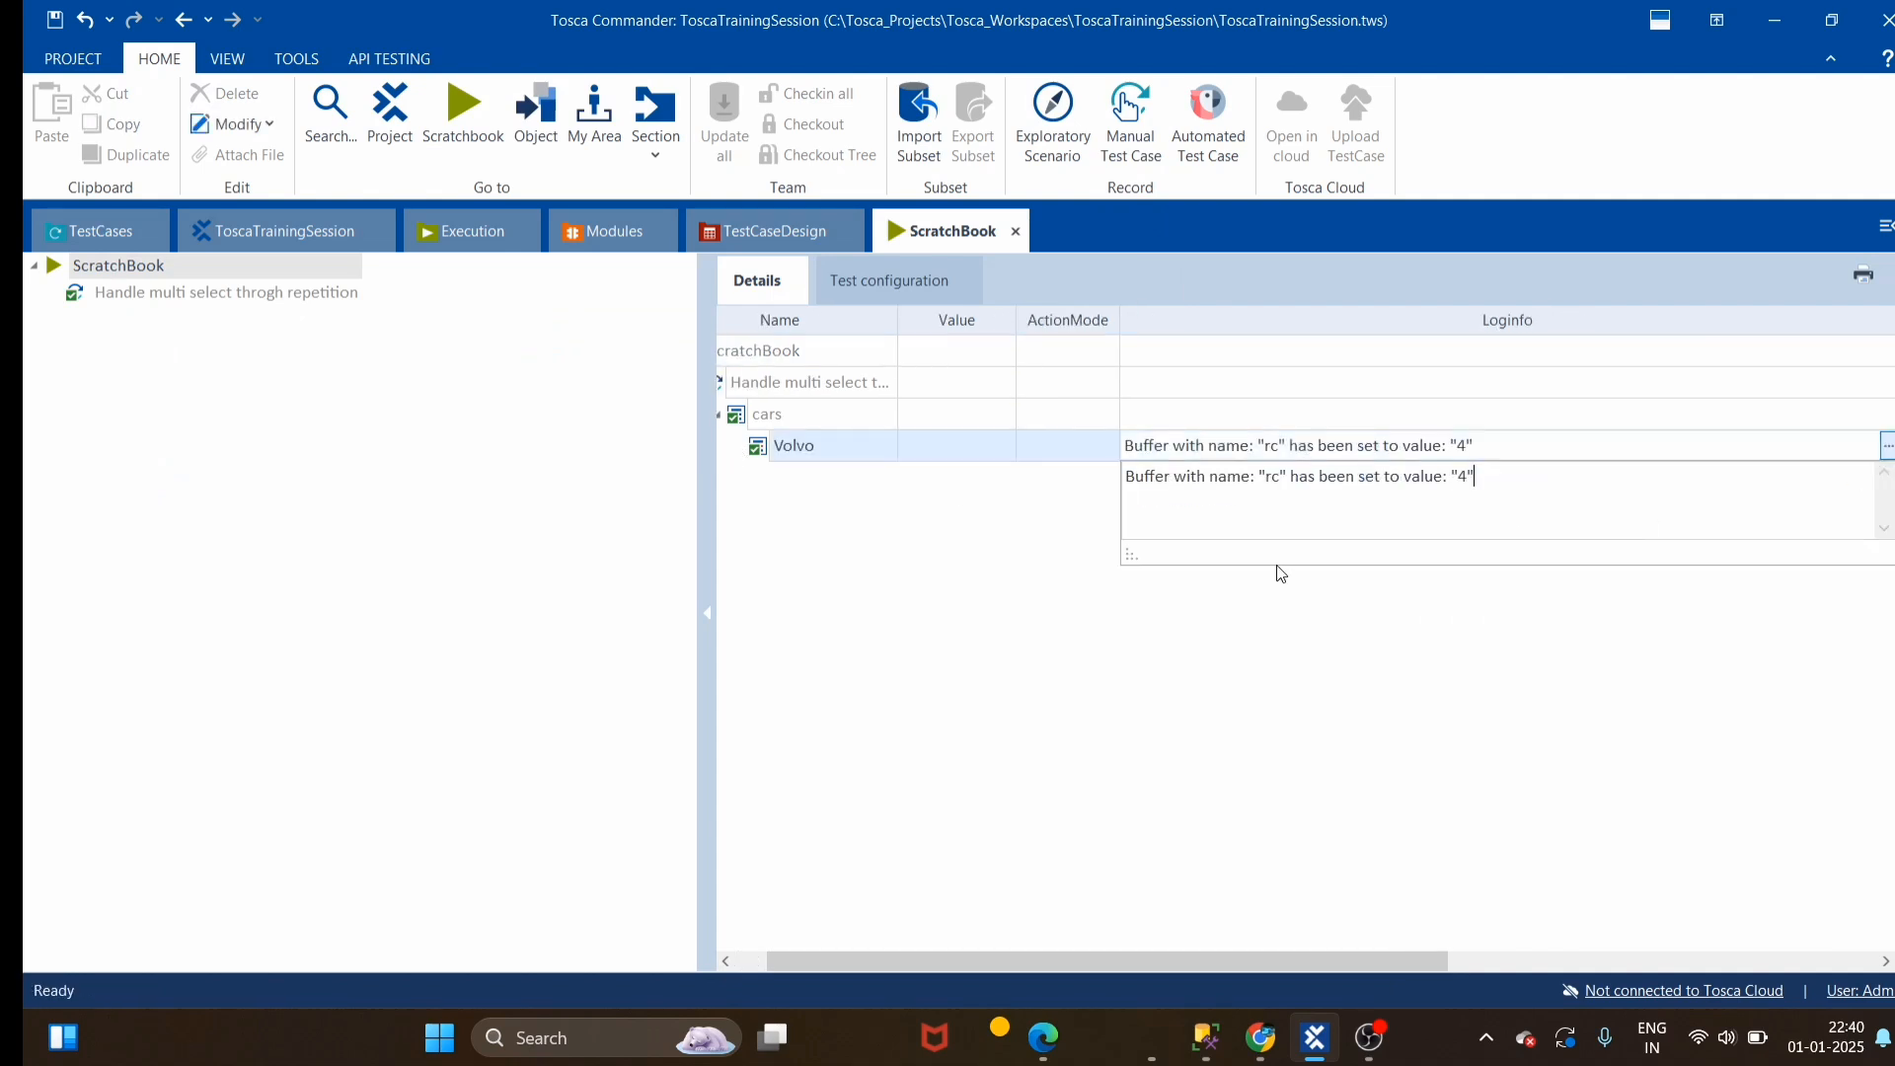
{"action": "left_click", "coordinate": [1017, 234]}
{"action": "left_click", "coordinate": [1016, 234]}
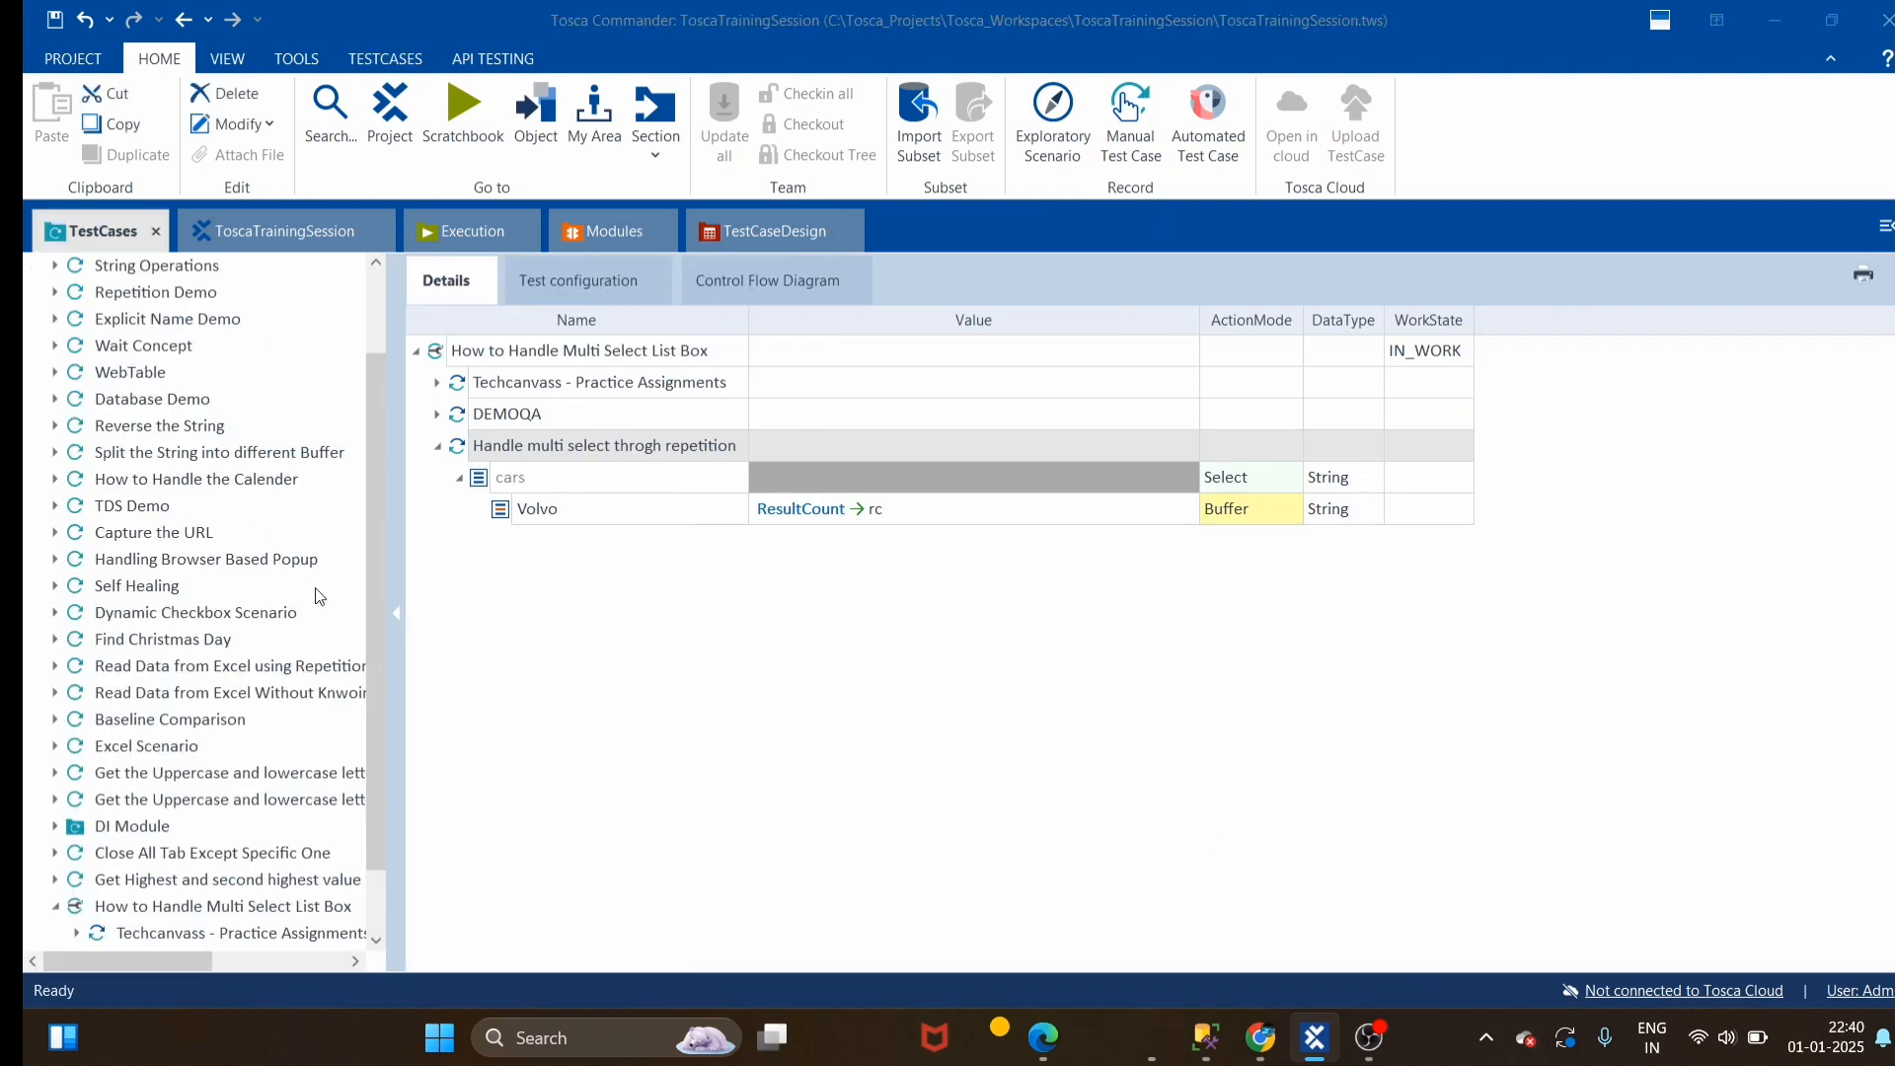
Create a folder named "repetition" in the How to Handle Multi Select List Box test case
{"action": "right_click", "coordinate": [670, 359]}
{"action": "left_click", "coordinate": [720, 408]}
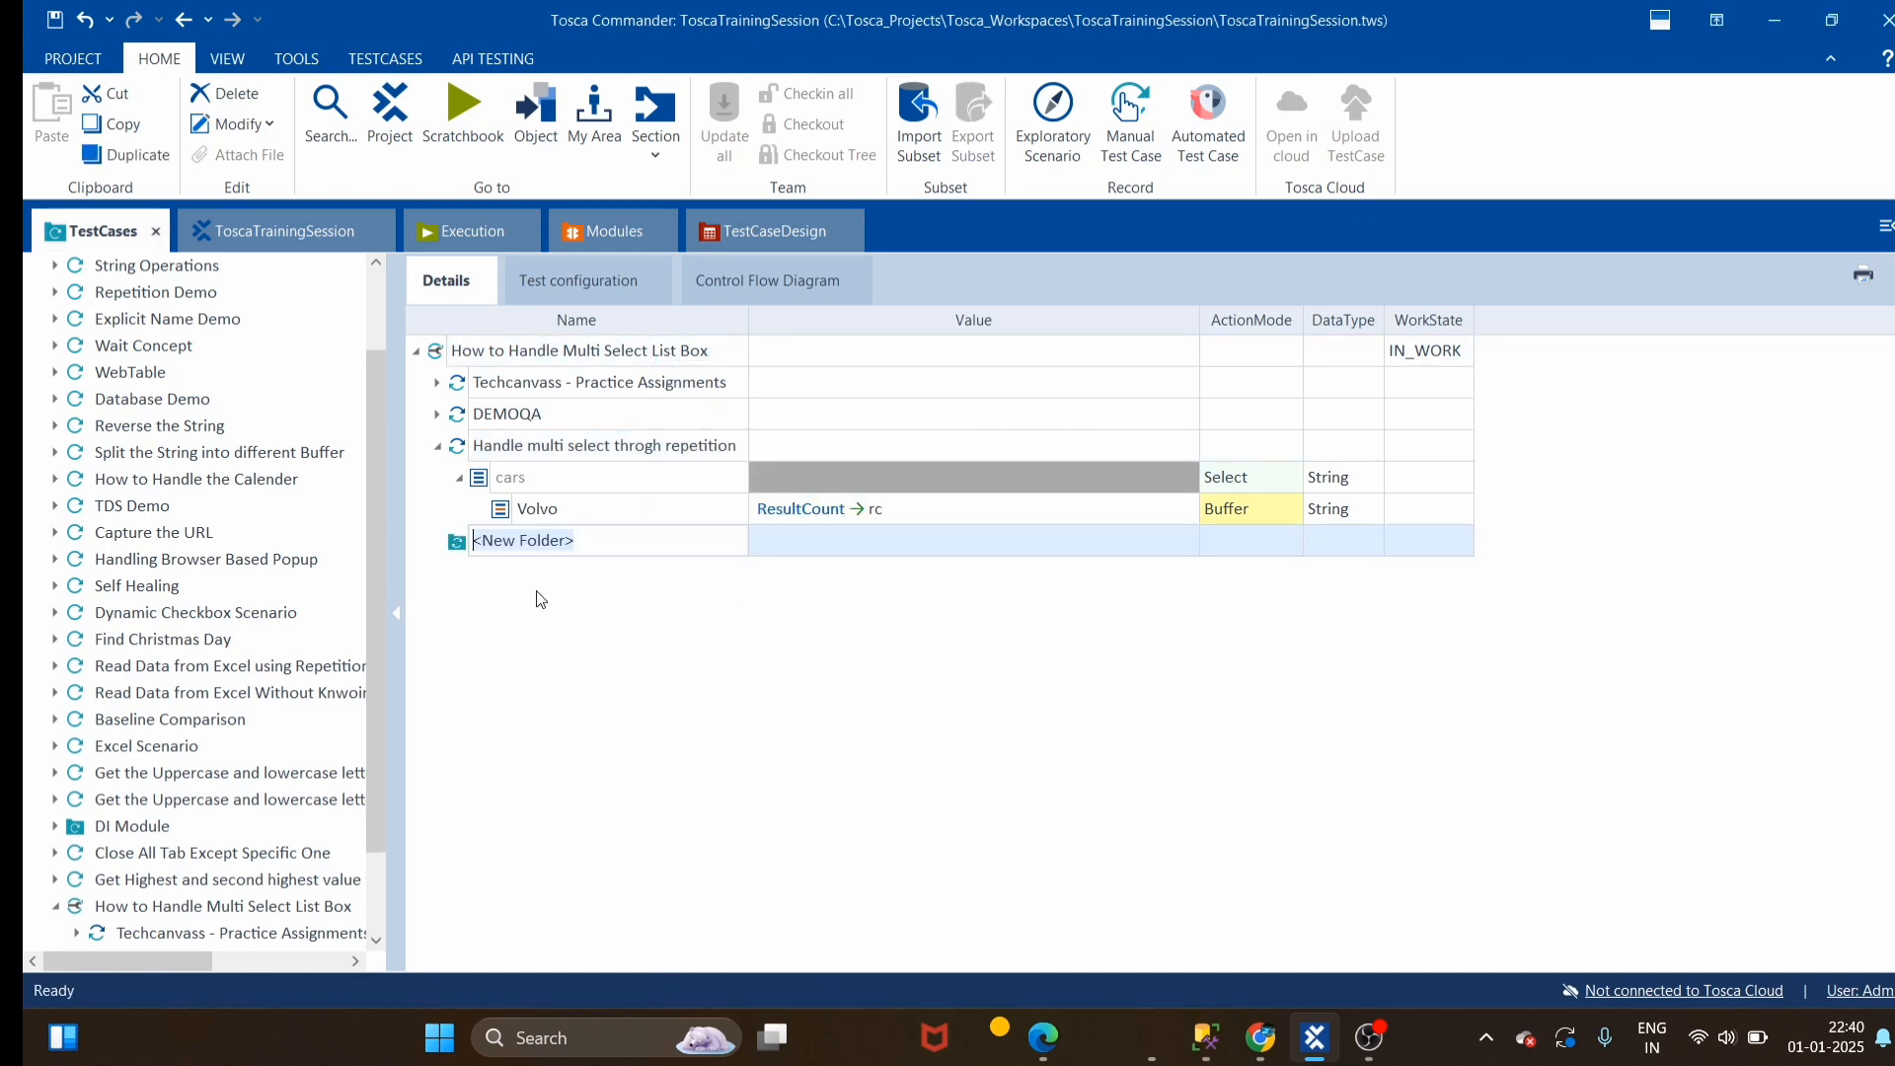
{"action": "type", "text": "repetition"}
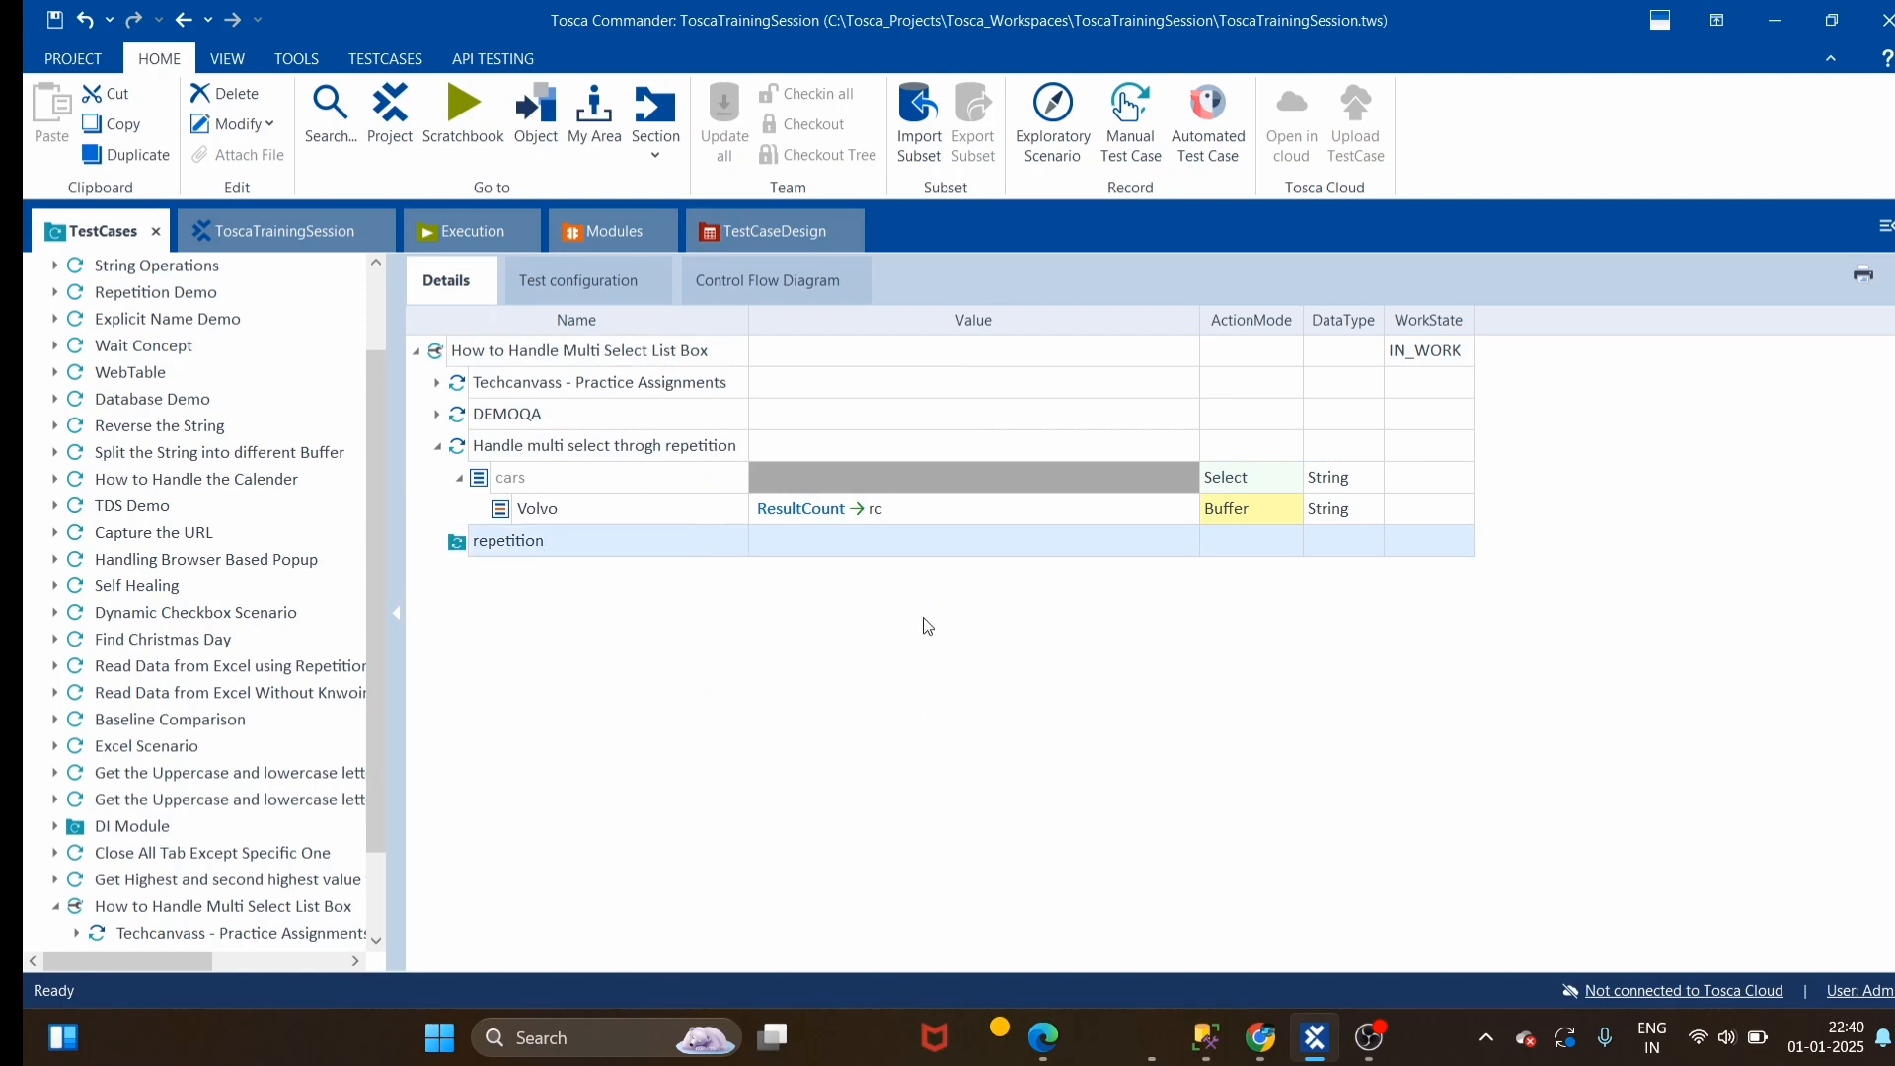
{"action": "left_click", "coordinate": [560, 549]}
{"action": "left_click", "coordinate": [487, 541]}
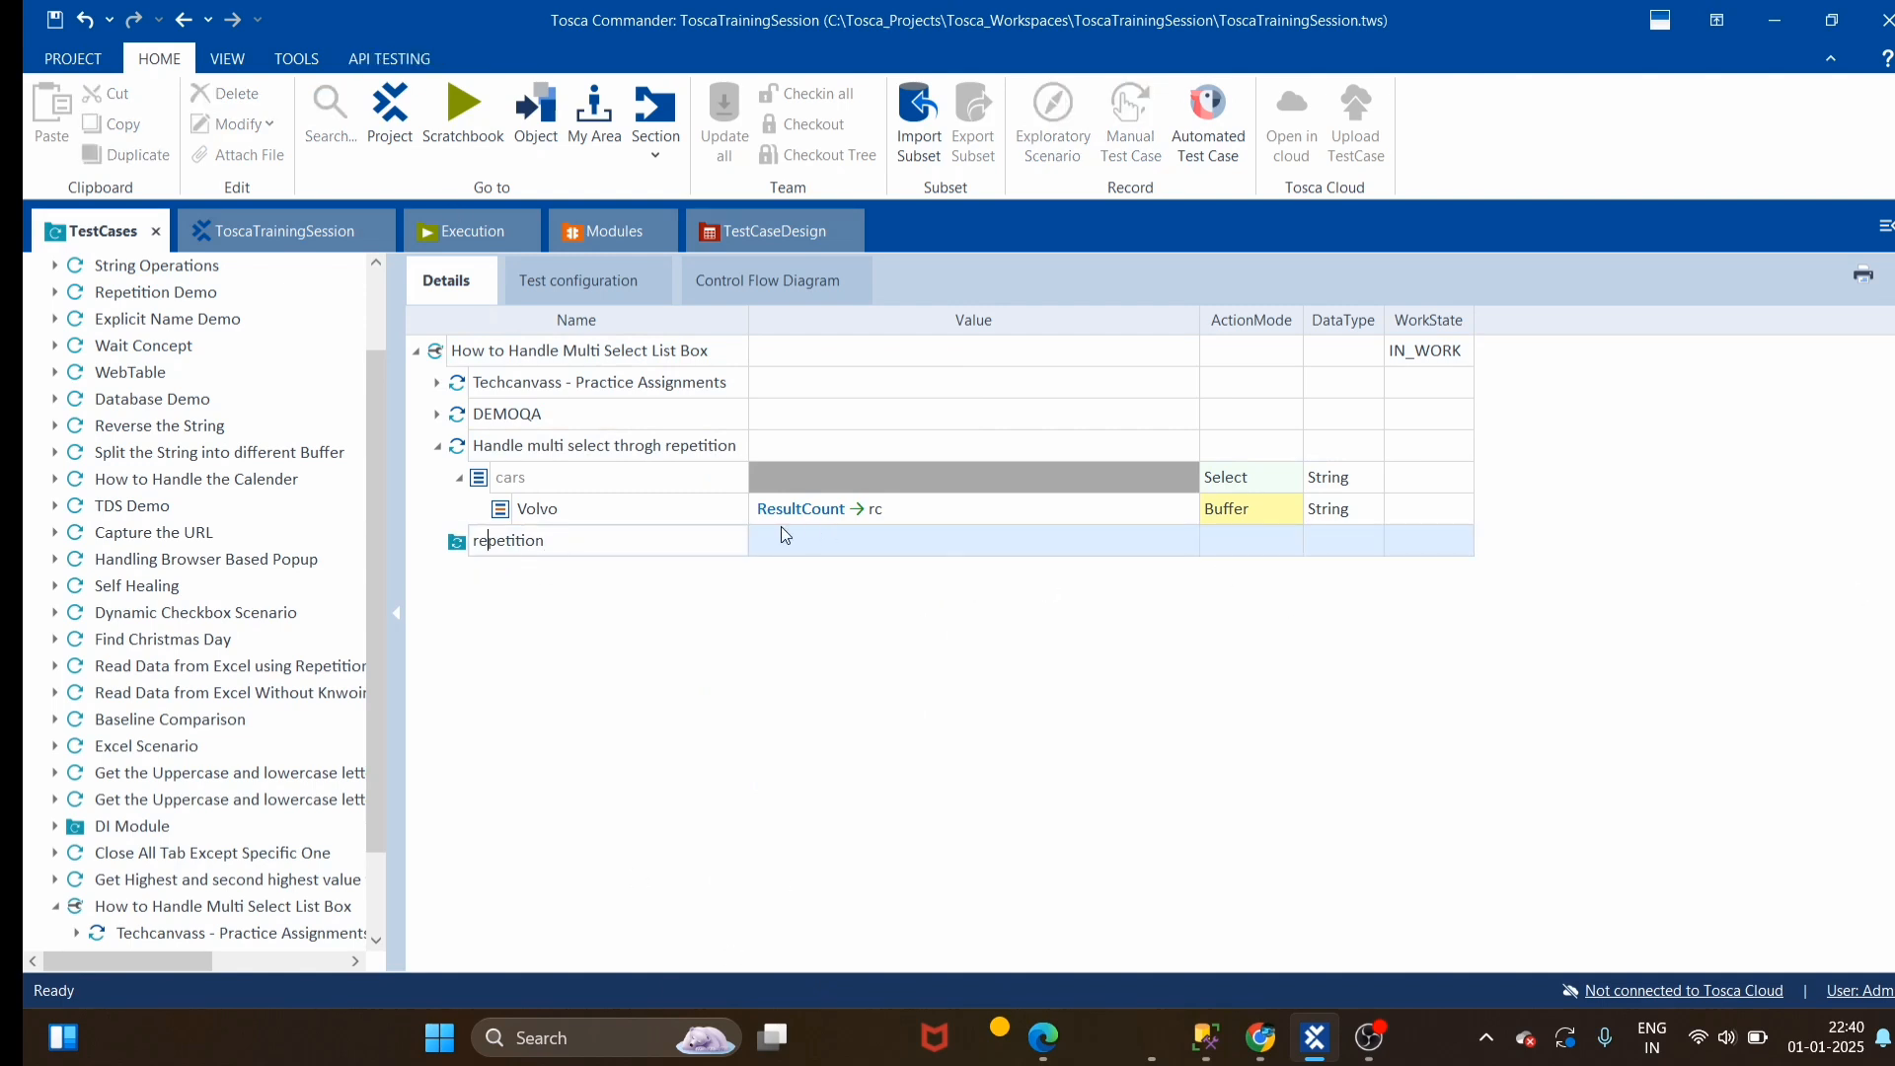
Set the Repetition property of the repetition folder to {B[rc]}
{"action": "left_click", "coordinate": [456, 548]}
{"action": "left_click", "coordinate": [1893, 613]}
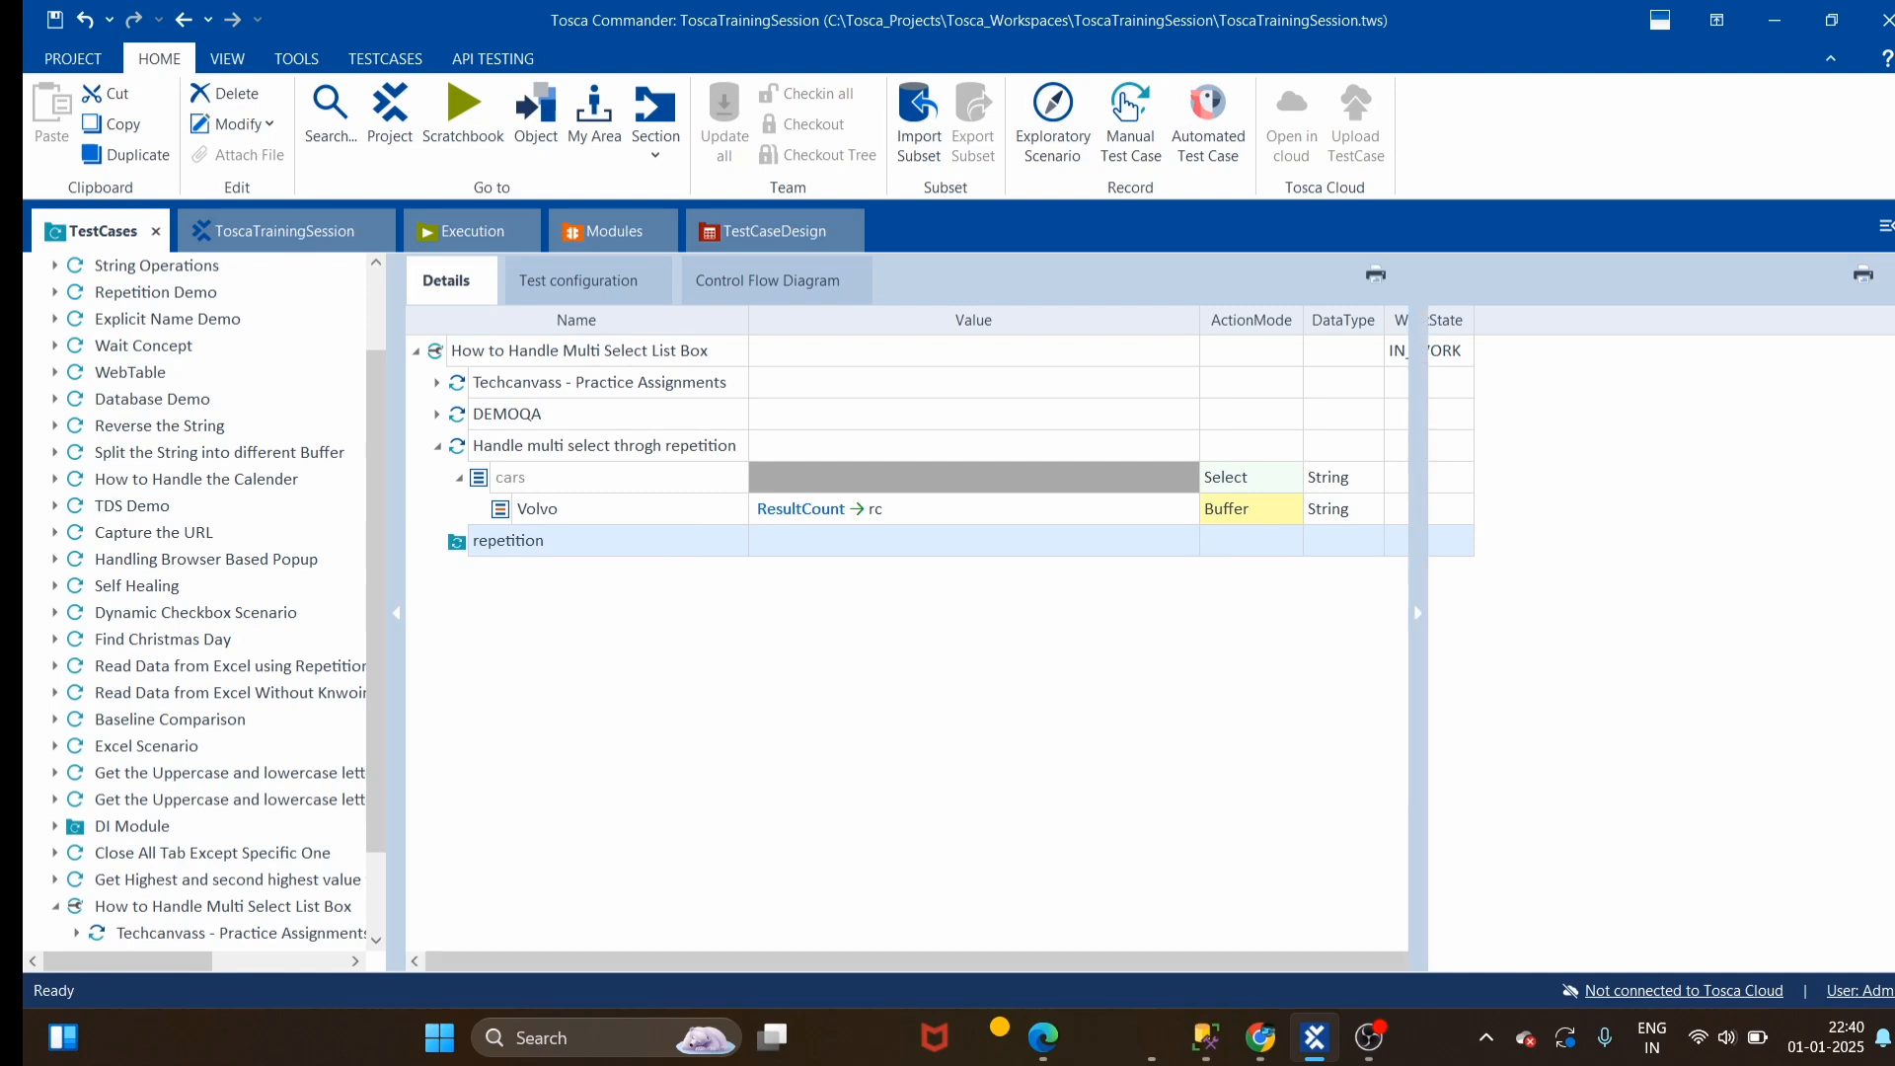
{"action": "left_click", "coordinate": [1716, 548]}
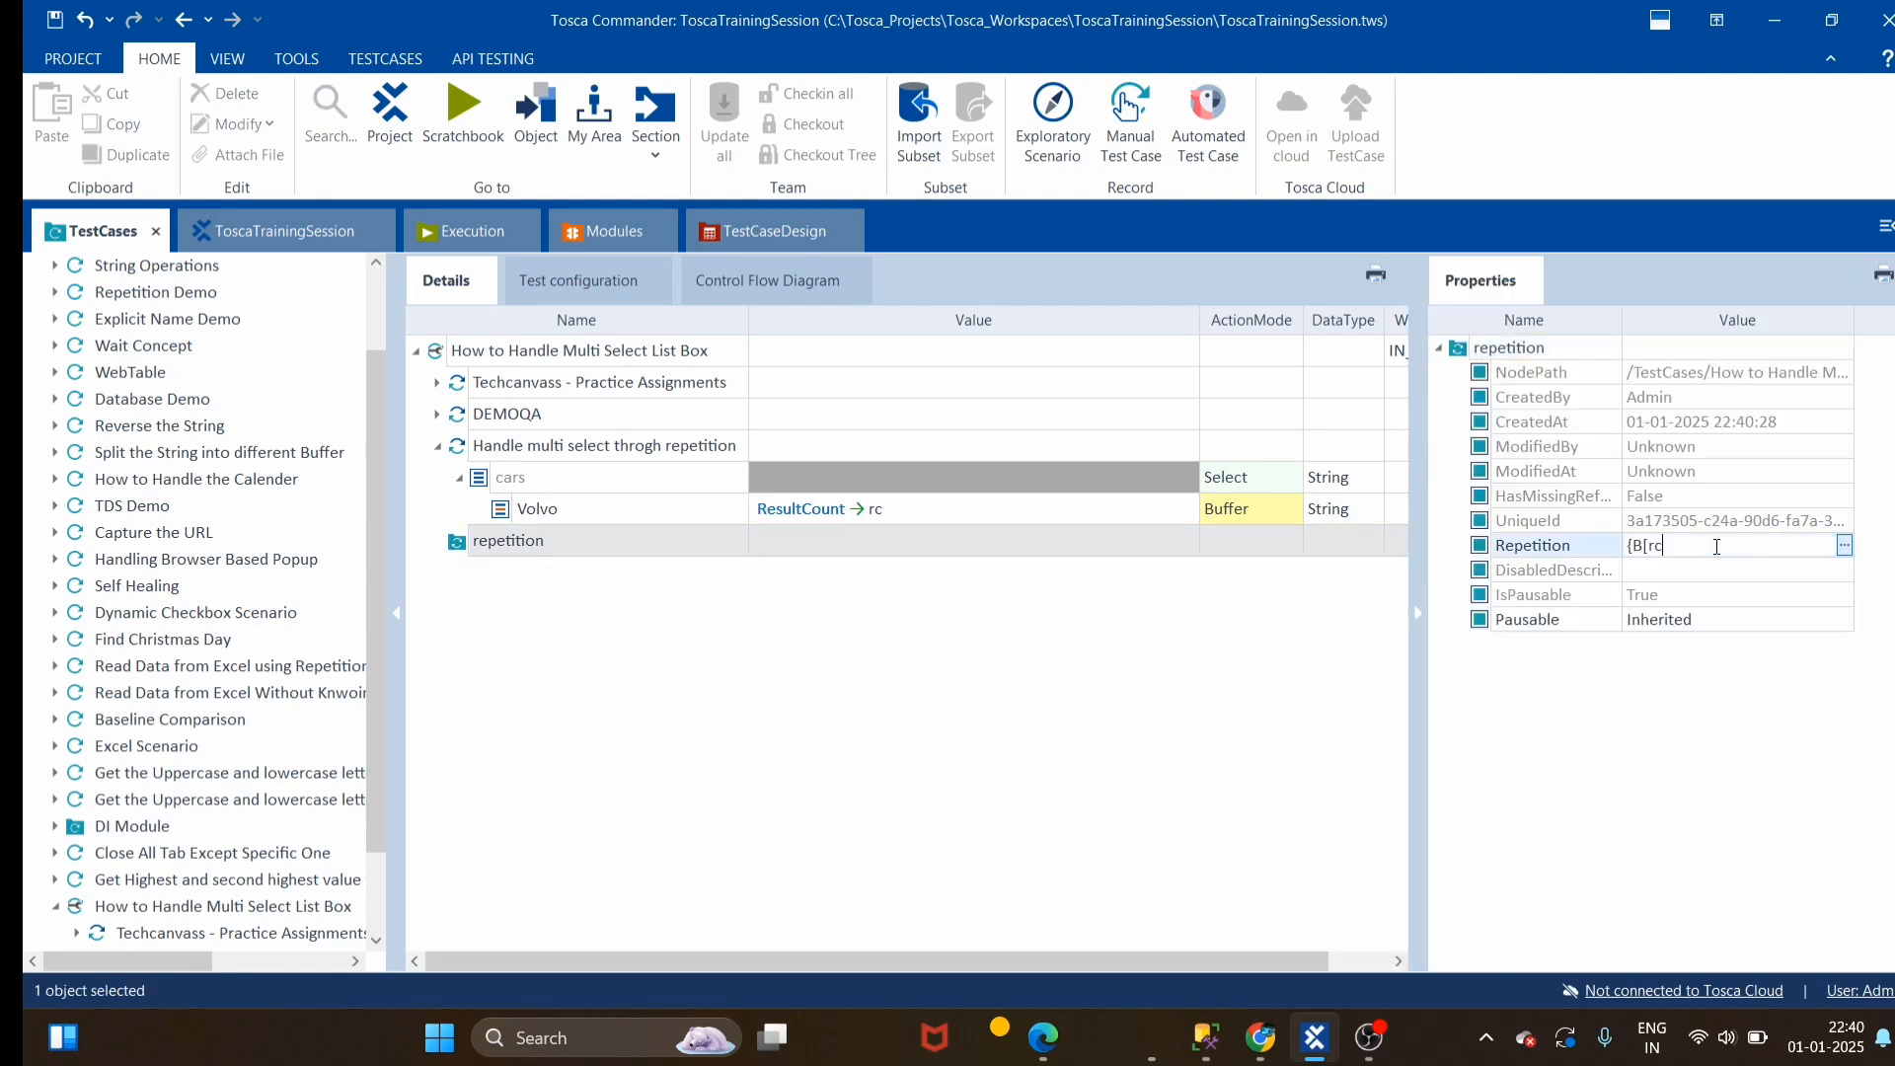
{"action": "left_click", "coordinate": [988, 707]}
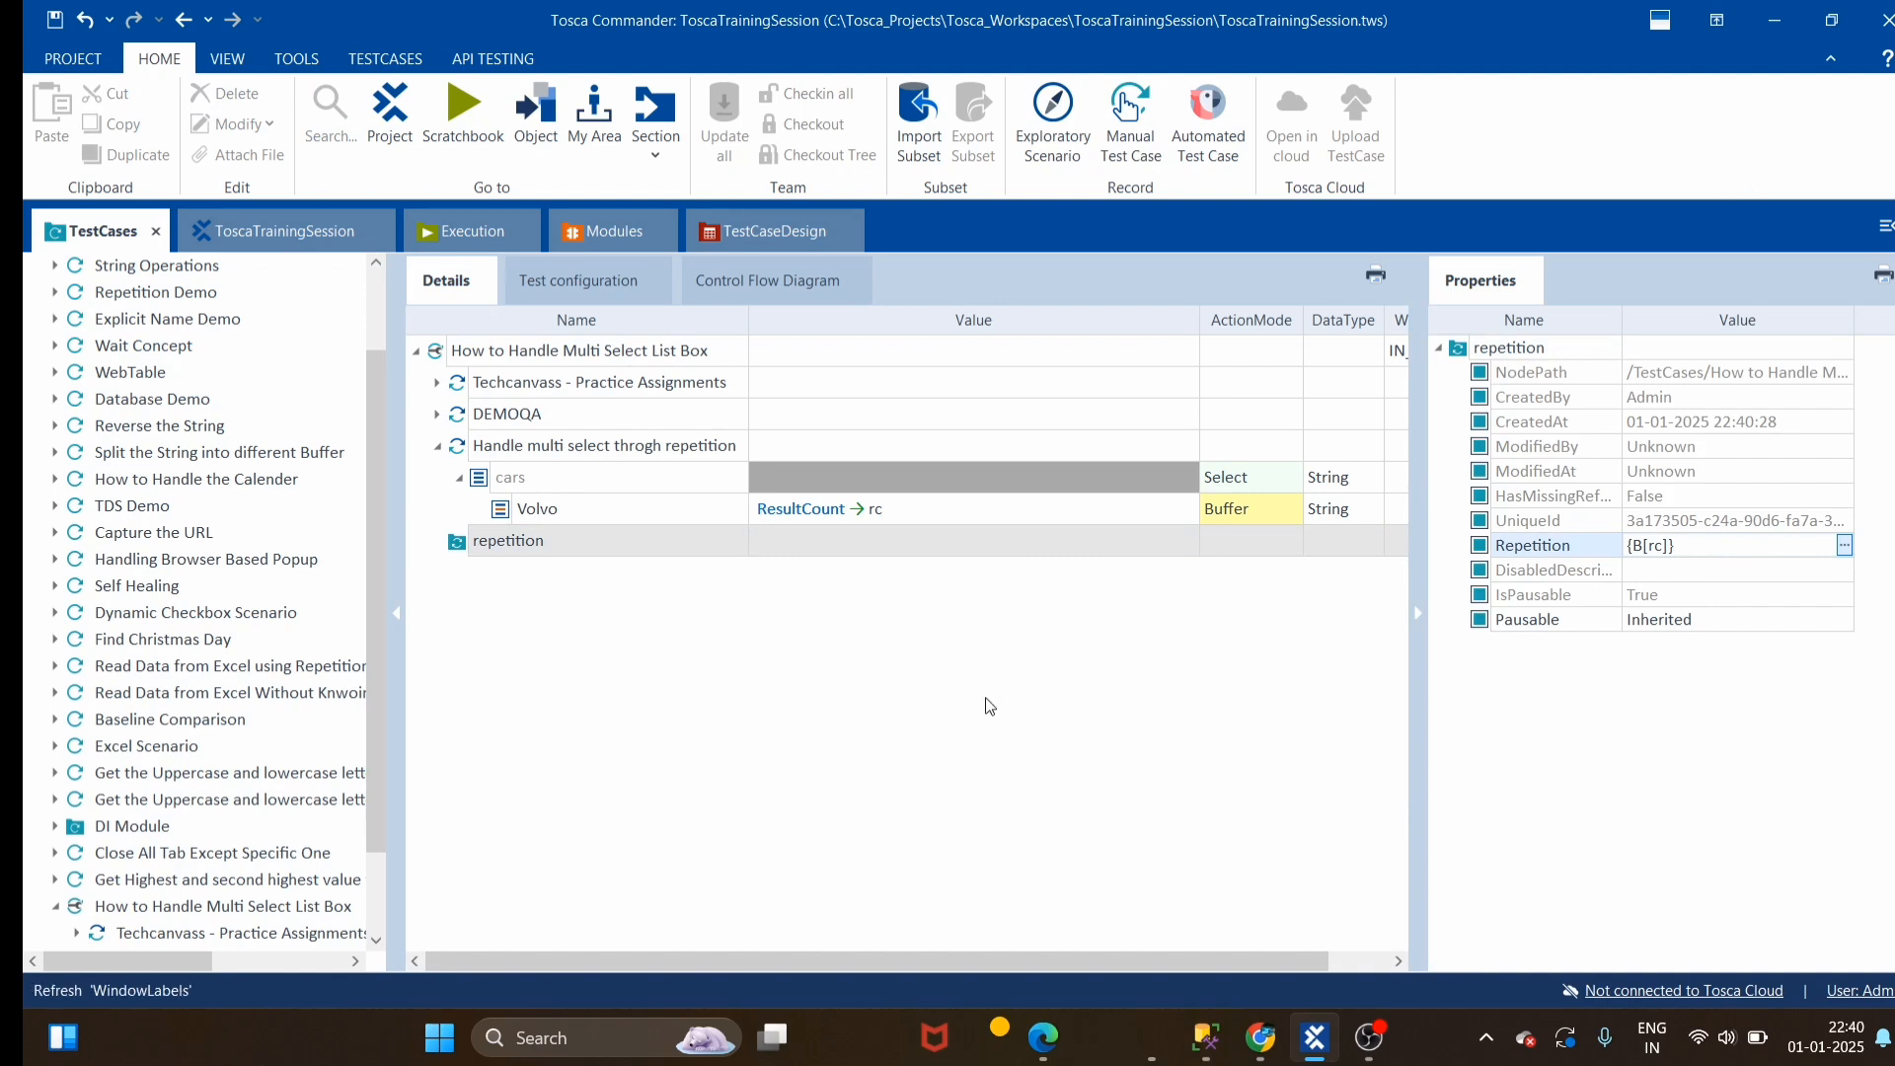
Copy the "Handle multi select throgh repetition" test step into the repetition folder
{"action": "left_click", "coordinate": [478, 457]}
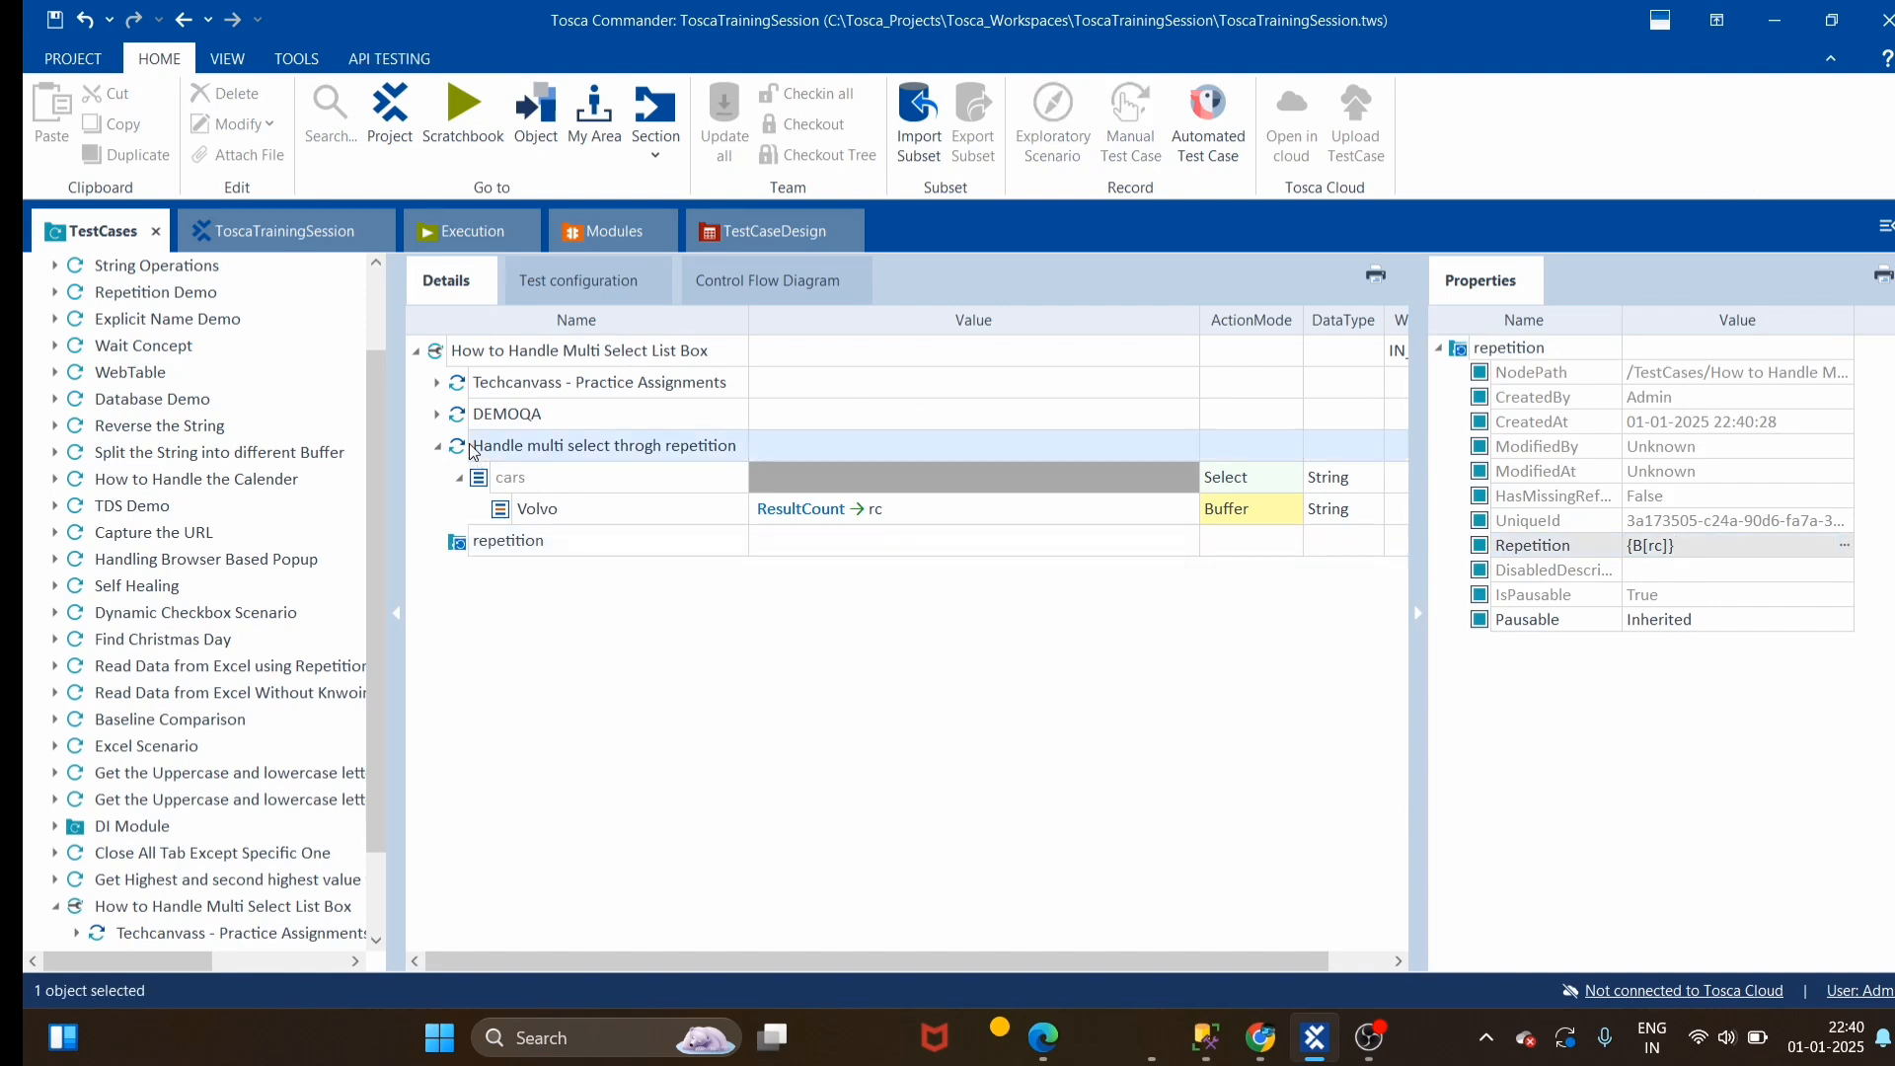
{"action": "key", "text": "ctrl+c"}
{"action": "left_click", "coordinate": [461, 544]}
{"action": "key", "text": "ctrl+v"}
{"action": "left_click", "coordinate": [460, 573]}
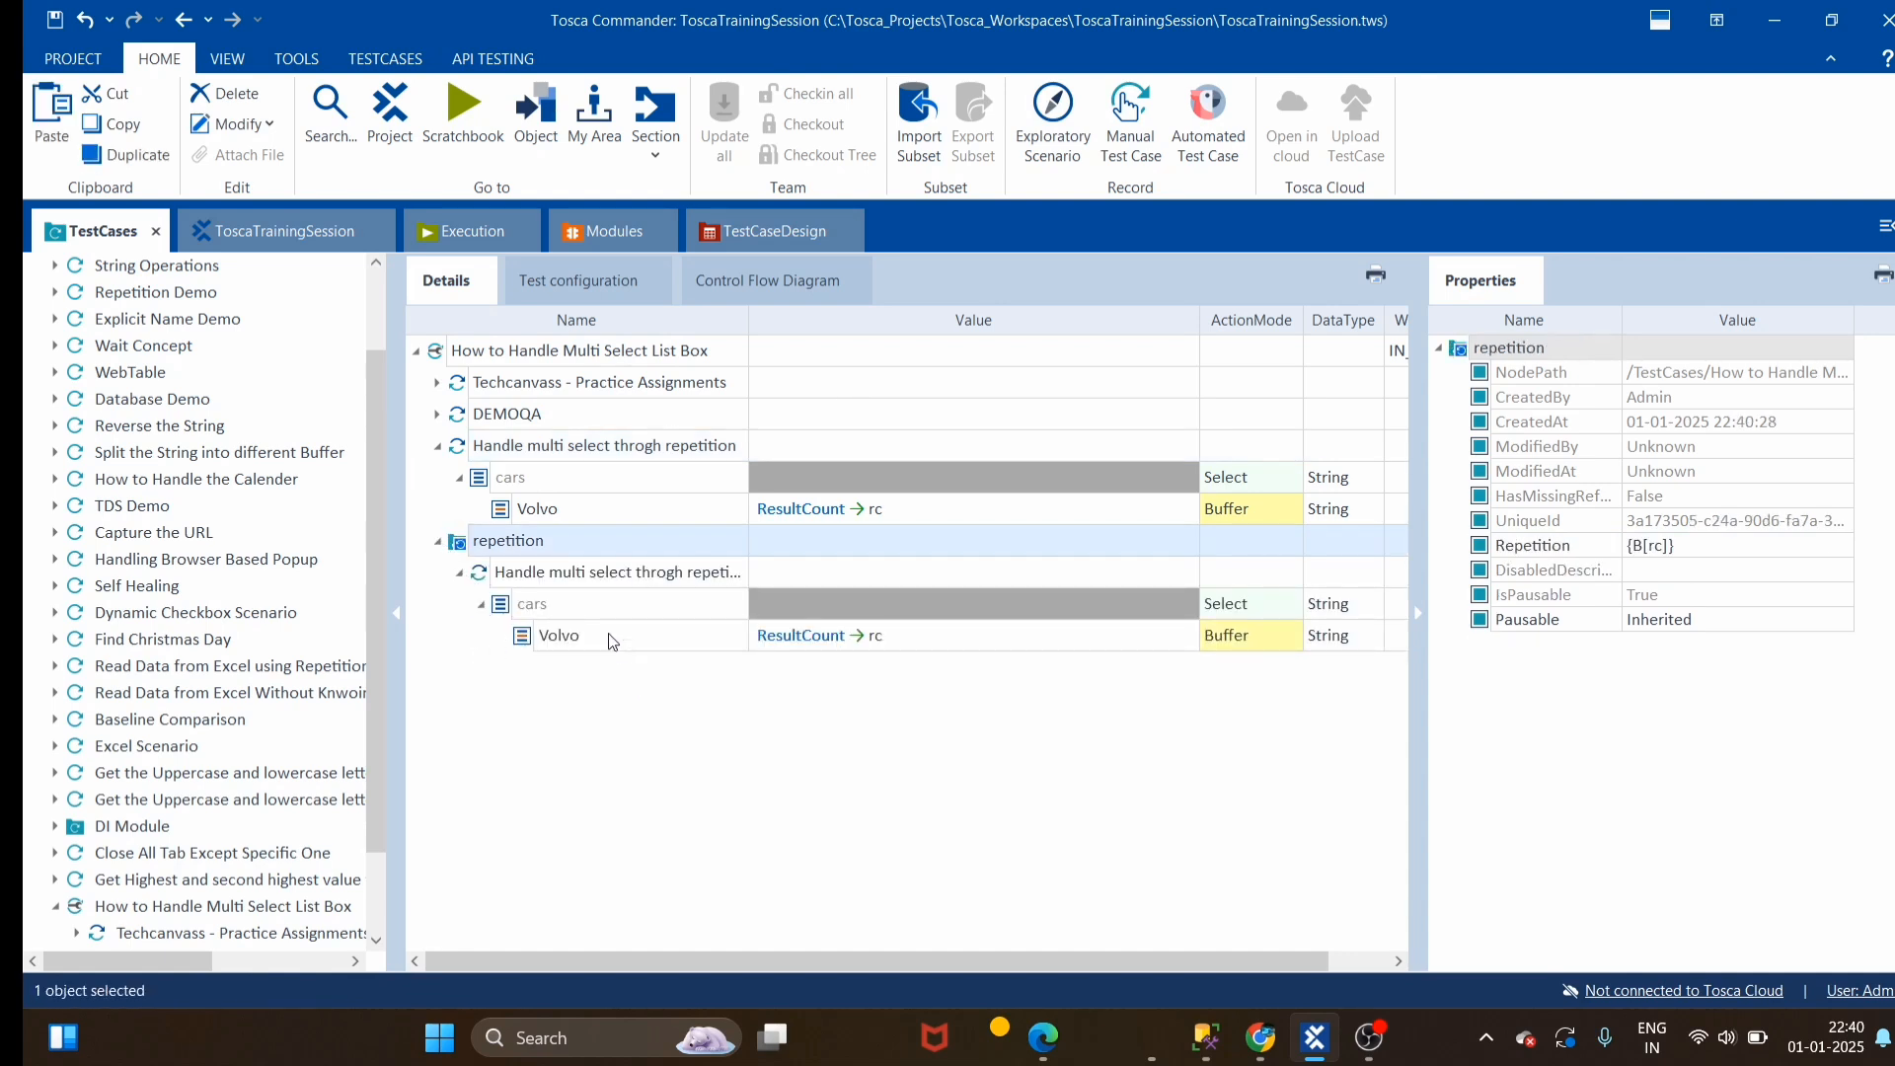
Rename the Volvo item of the copied test step in the repetition folder as #{Repetition}
{"action": "left_click", "coordinate": [606, 638]}
{"action": "left_click", "coordinate": [591, 637]}
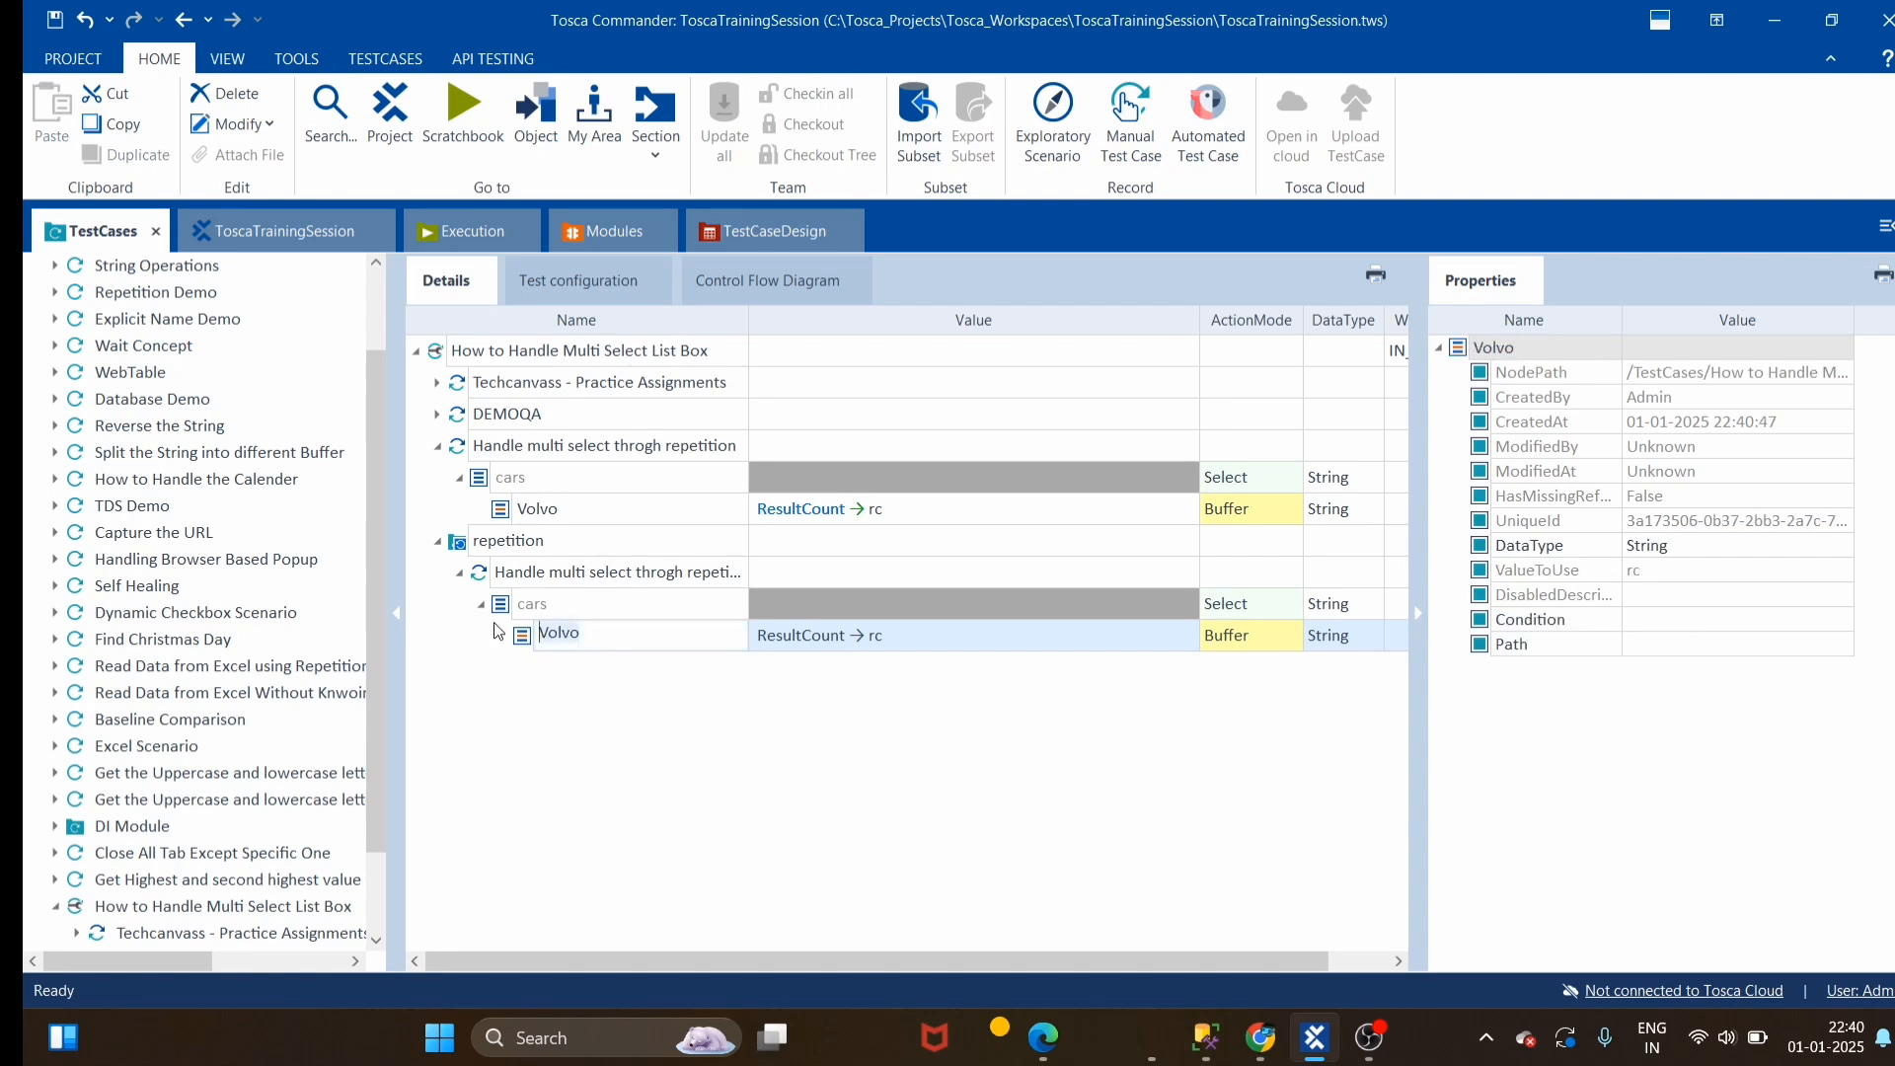
{"action": "key", "text": "Delete"}
{"action": "key", "text": "Delete"}
{"action": "key", "text": "Delete"}
{"action": "key", "text": "Delete"}
{"action": "key", "text": "Delete"}
{"action": "type", "text": "#{"}
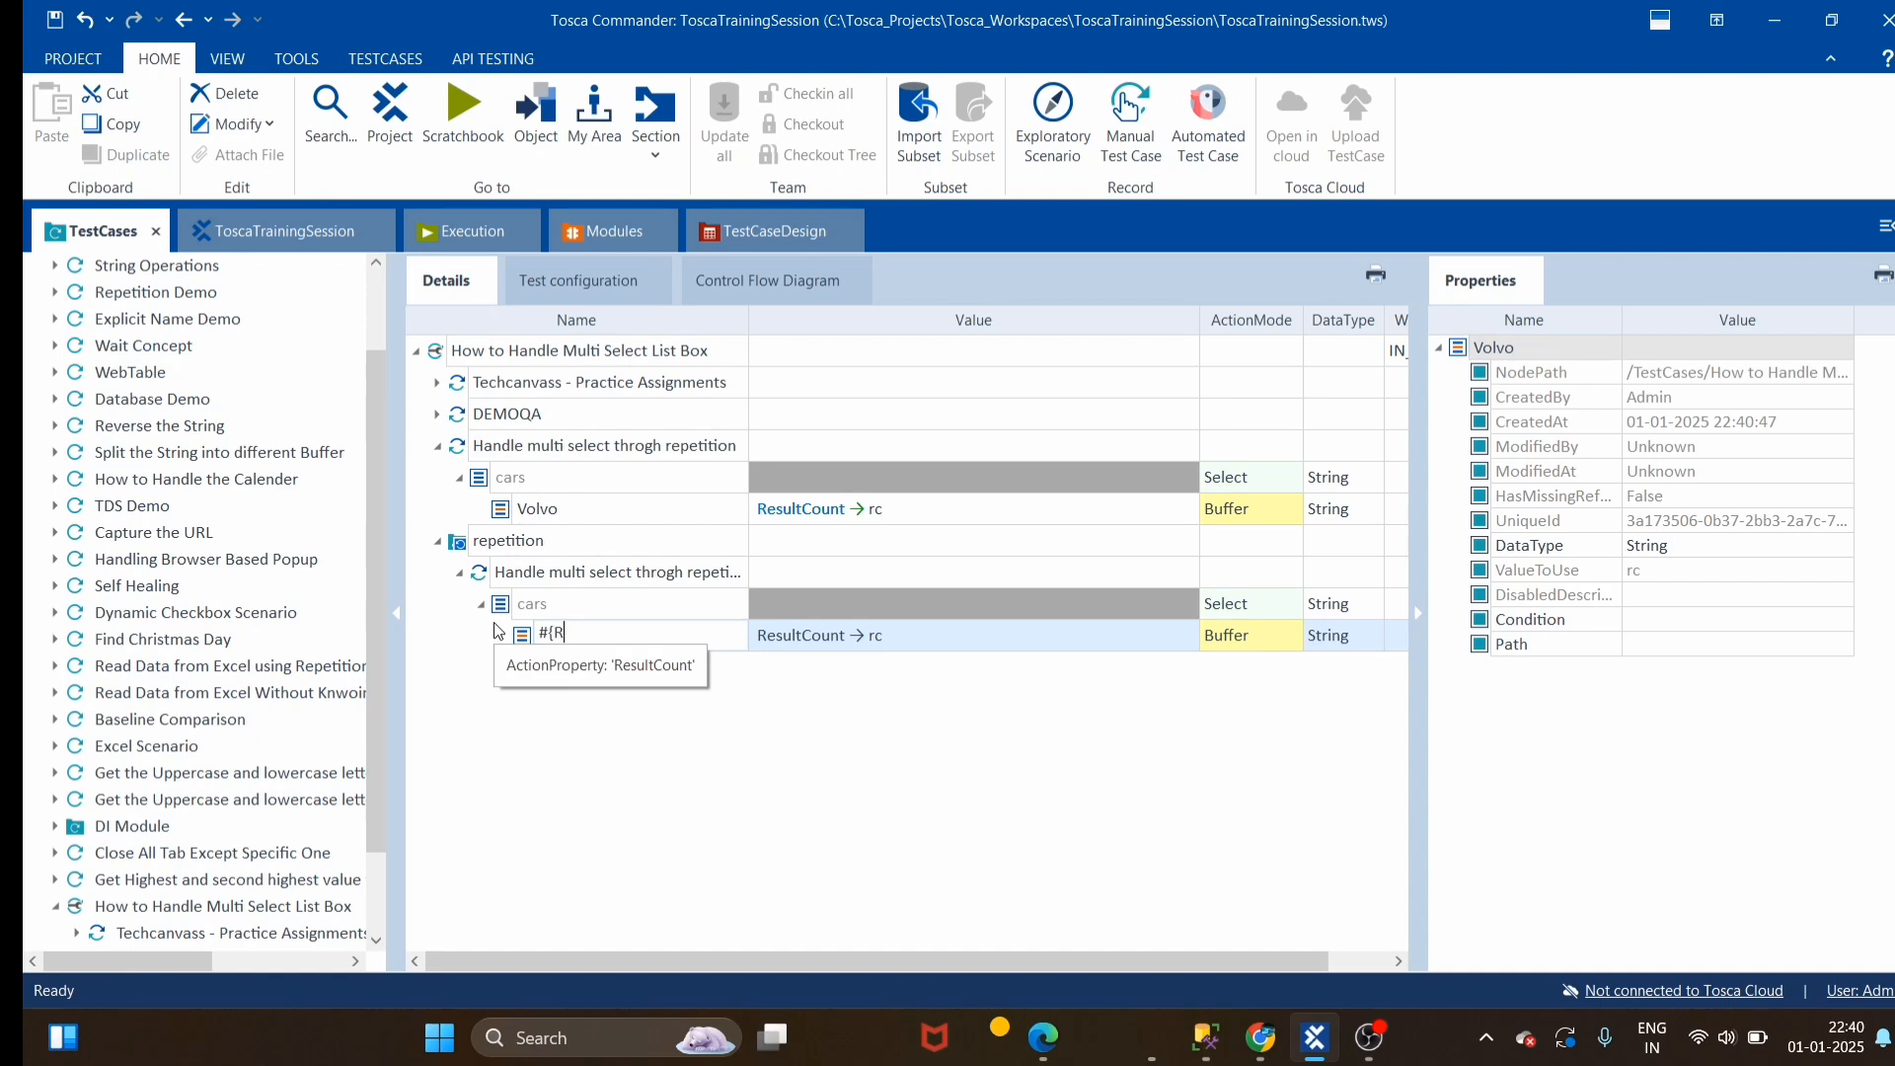
{"action": "type", "text": "Repetition}"}
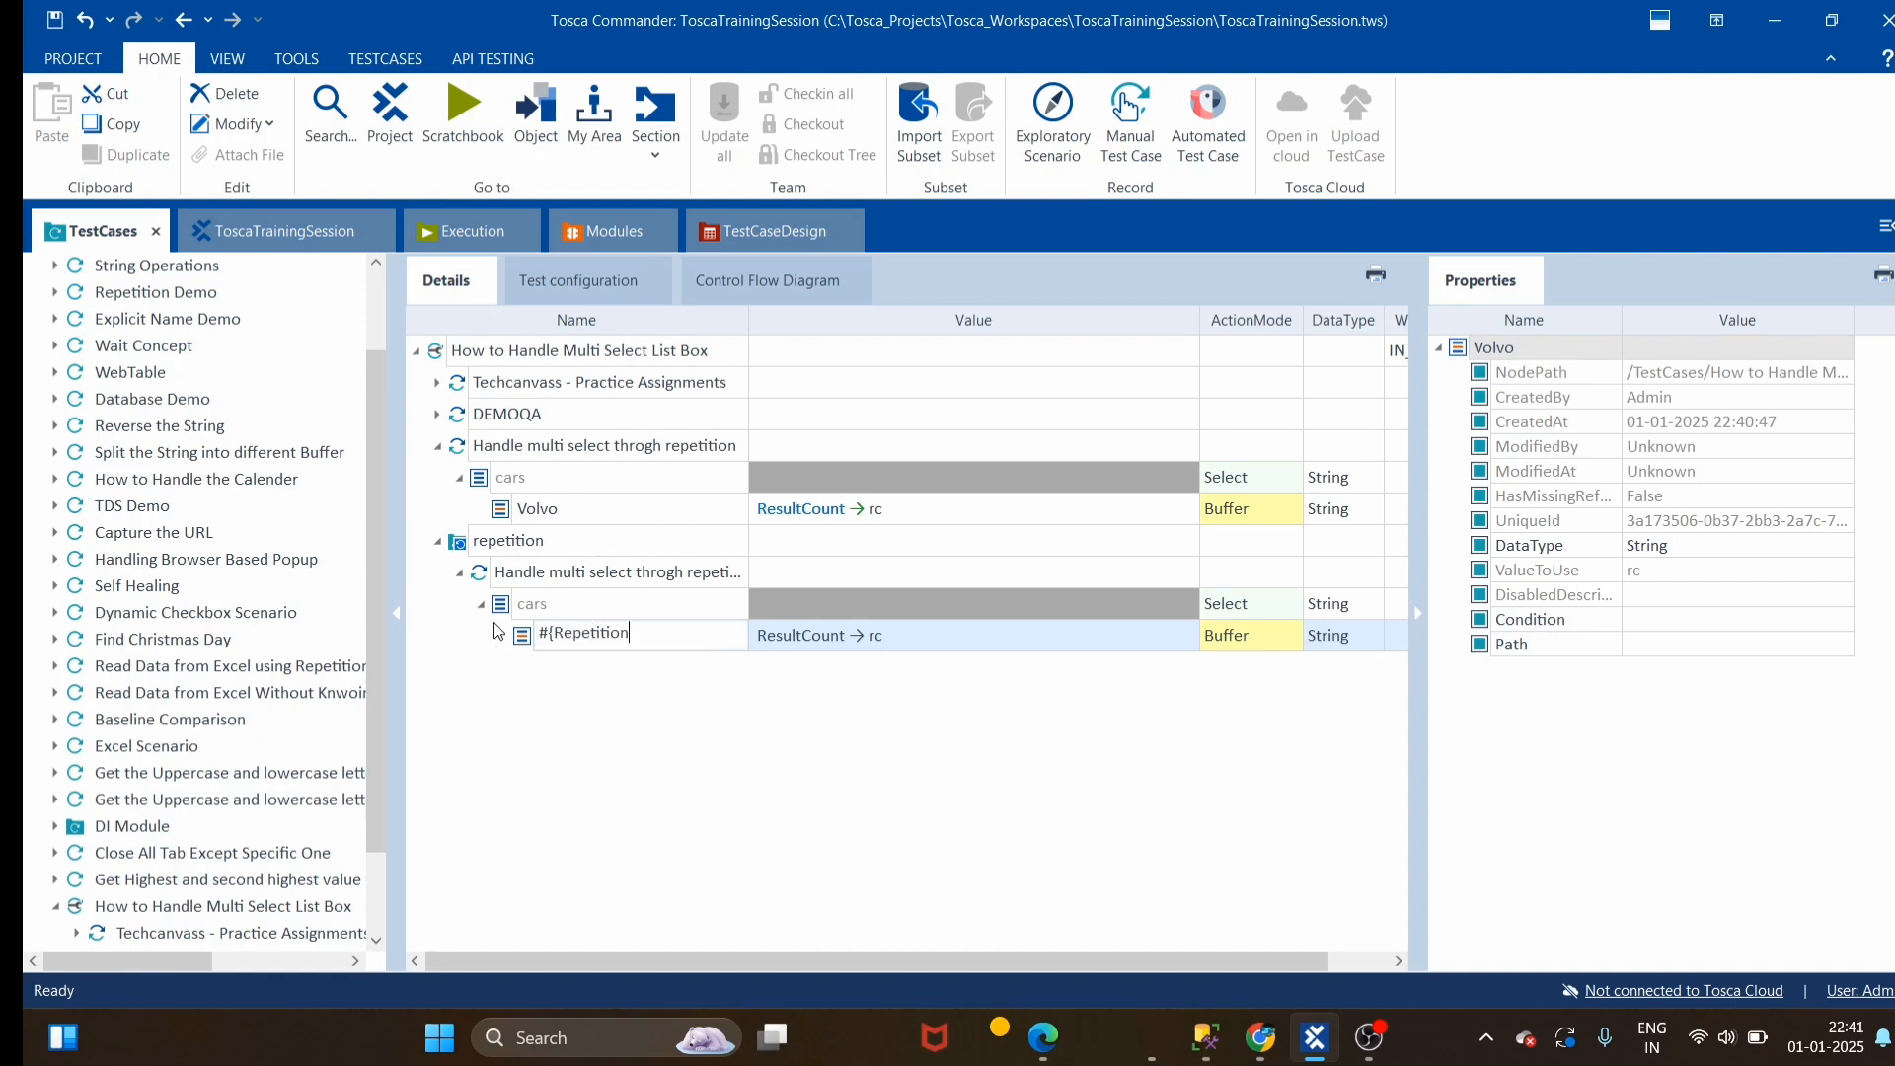
{"action": "key", "text": "Return"}
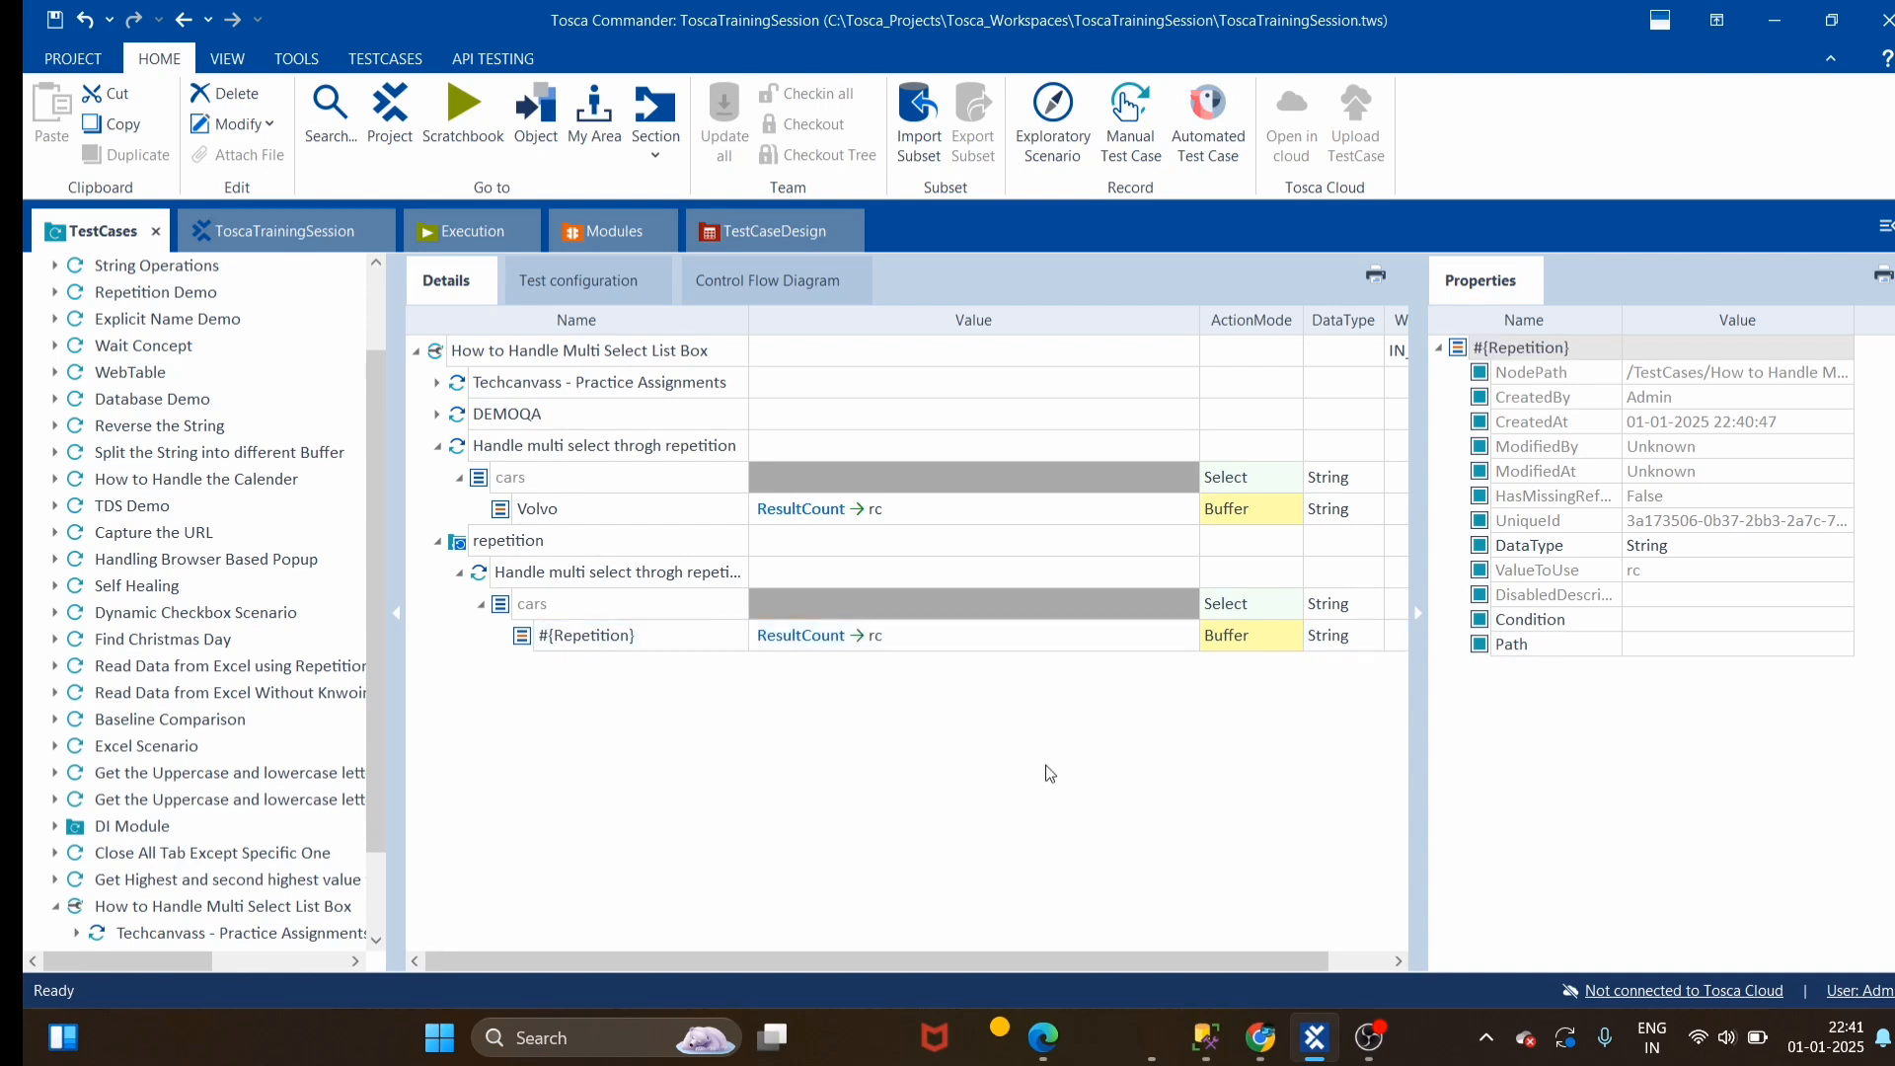
Clear the ResultCount buffer value of the #{Repetition} item and set its action mode to Input
{"action": "left_click", "coordinate": [1073, 630]}
{"action": "key", "text": "Home"}
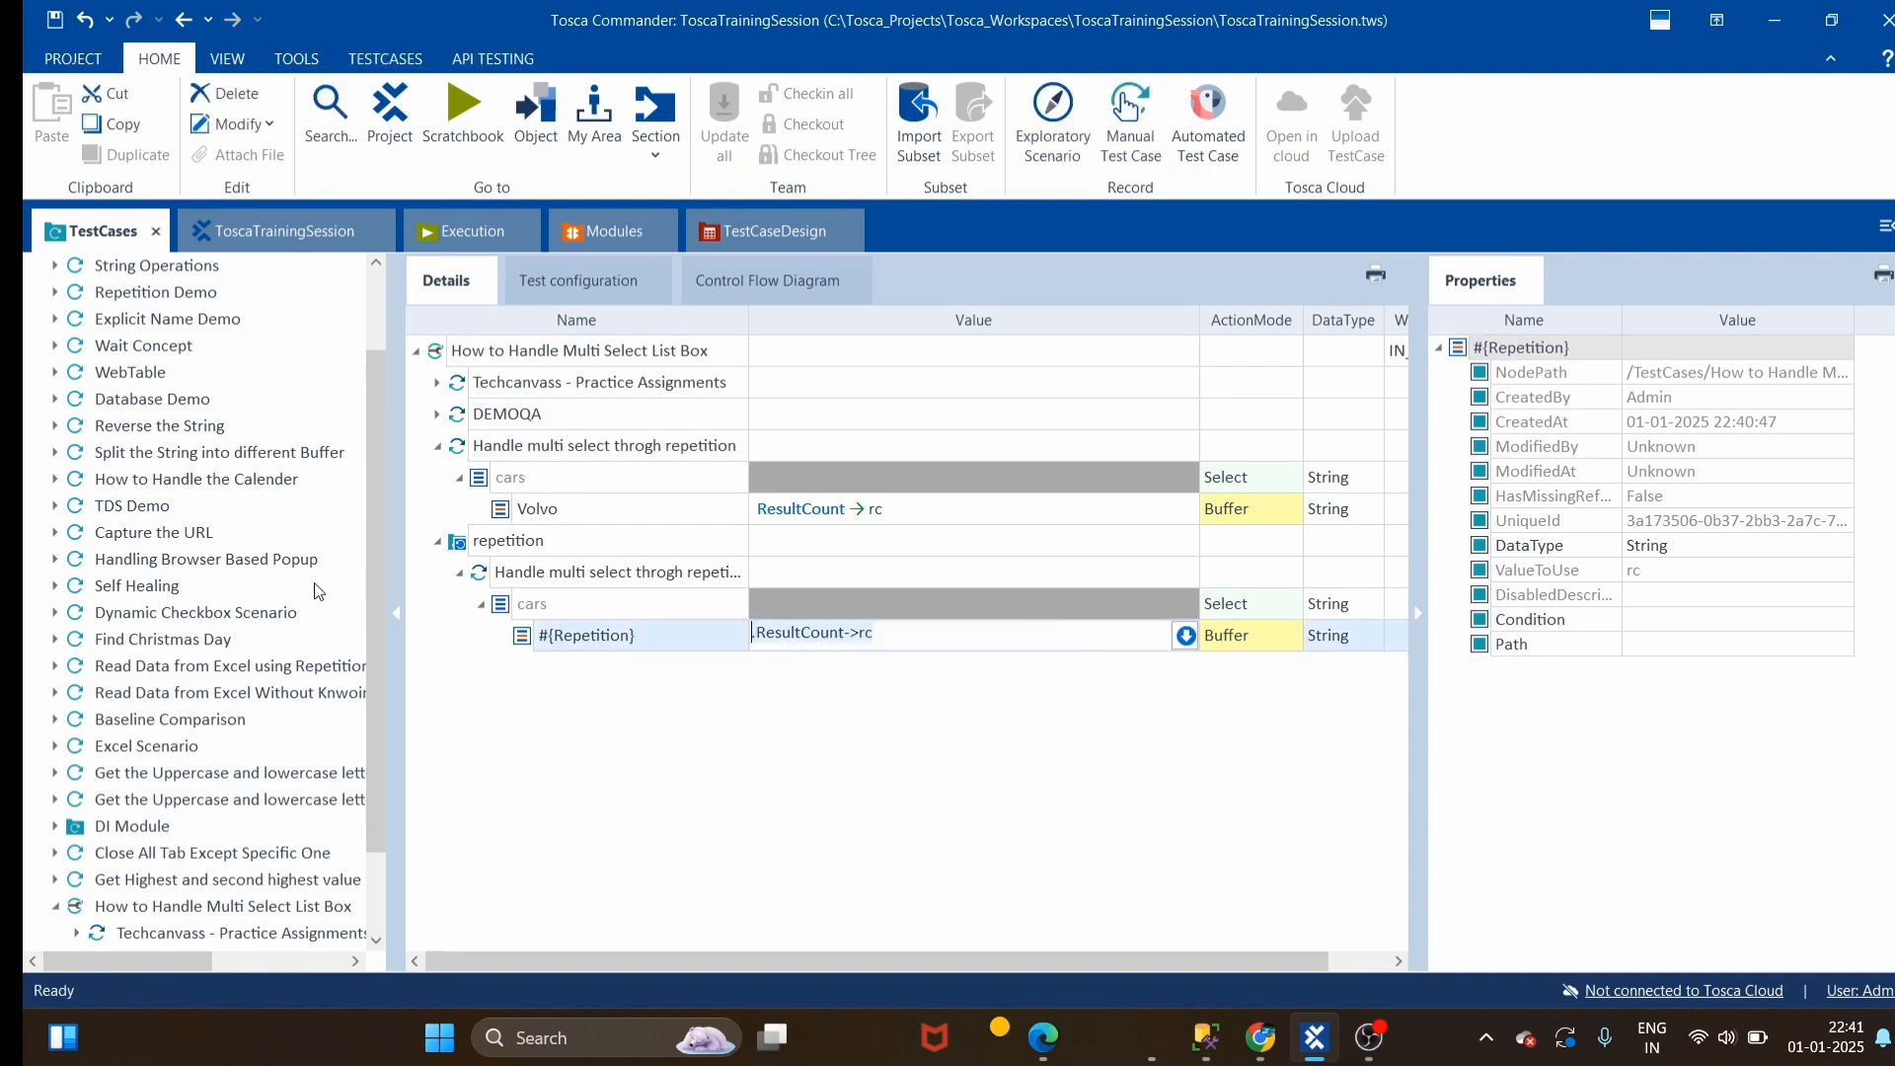
{"action": "key", "text": "BackSpace"}
{"action": "left_click", "coordinate": [1390, 722]}
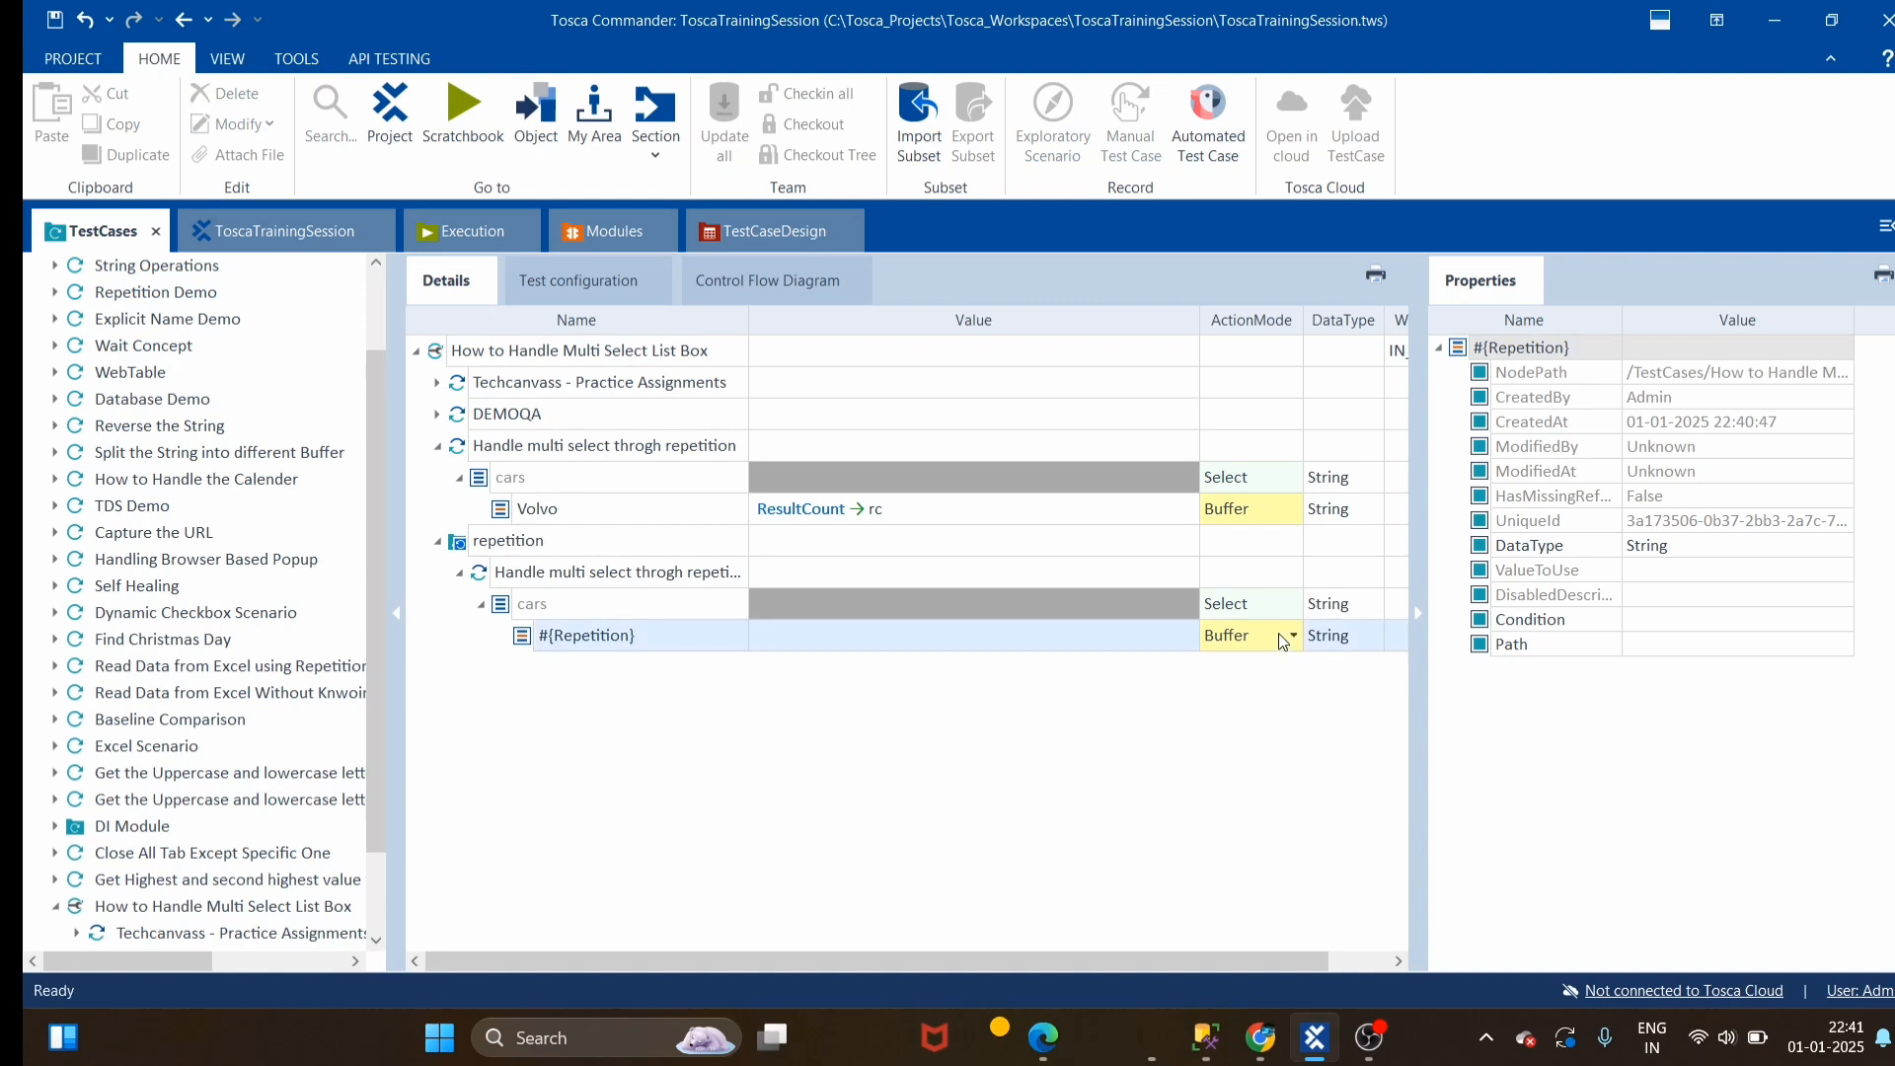
{"action": "left_click", "coordinate": [1122, 826]}
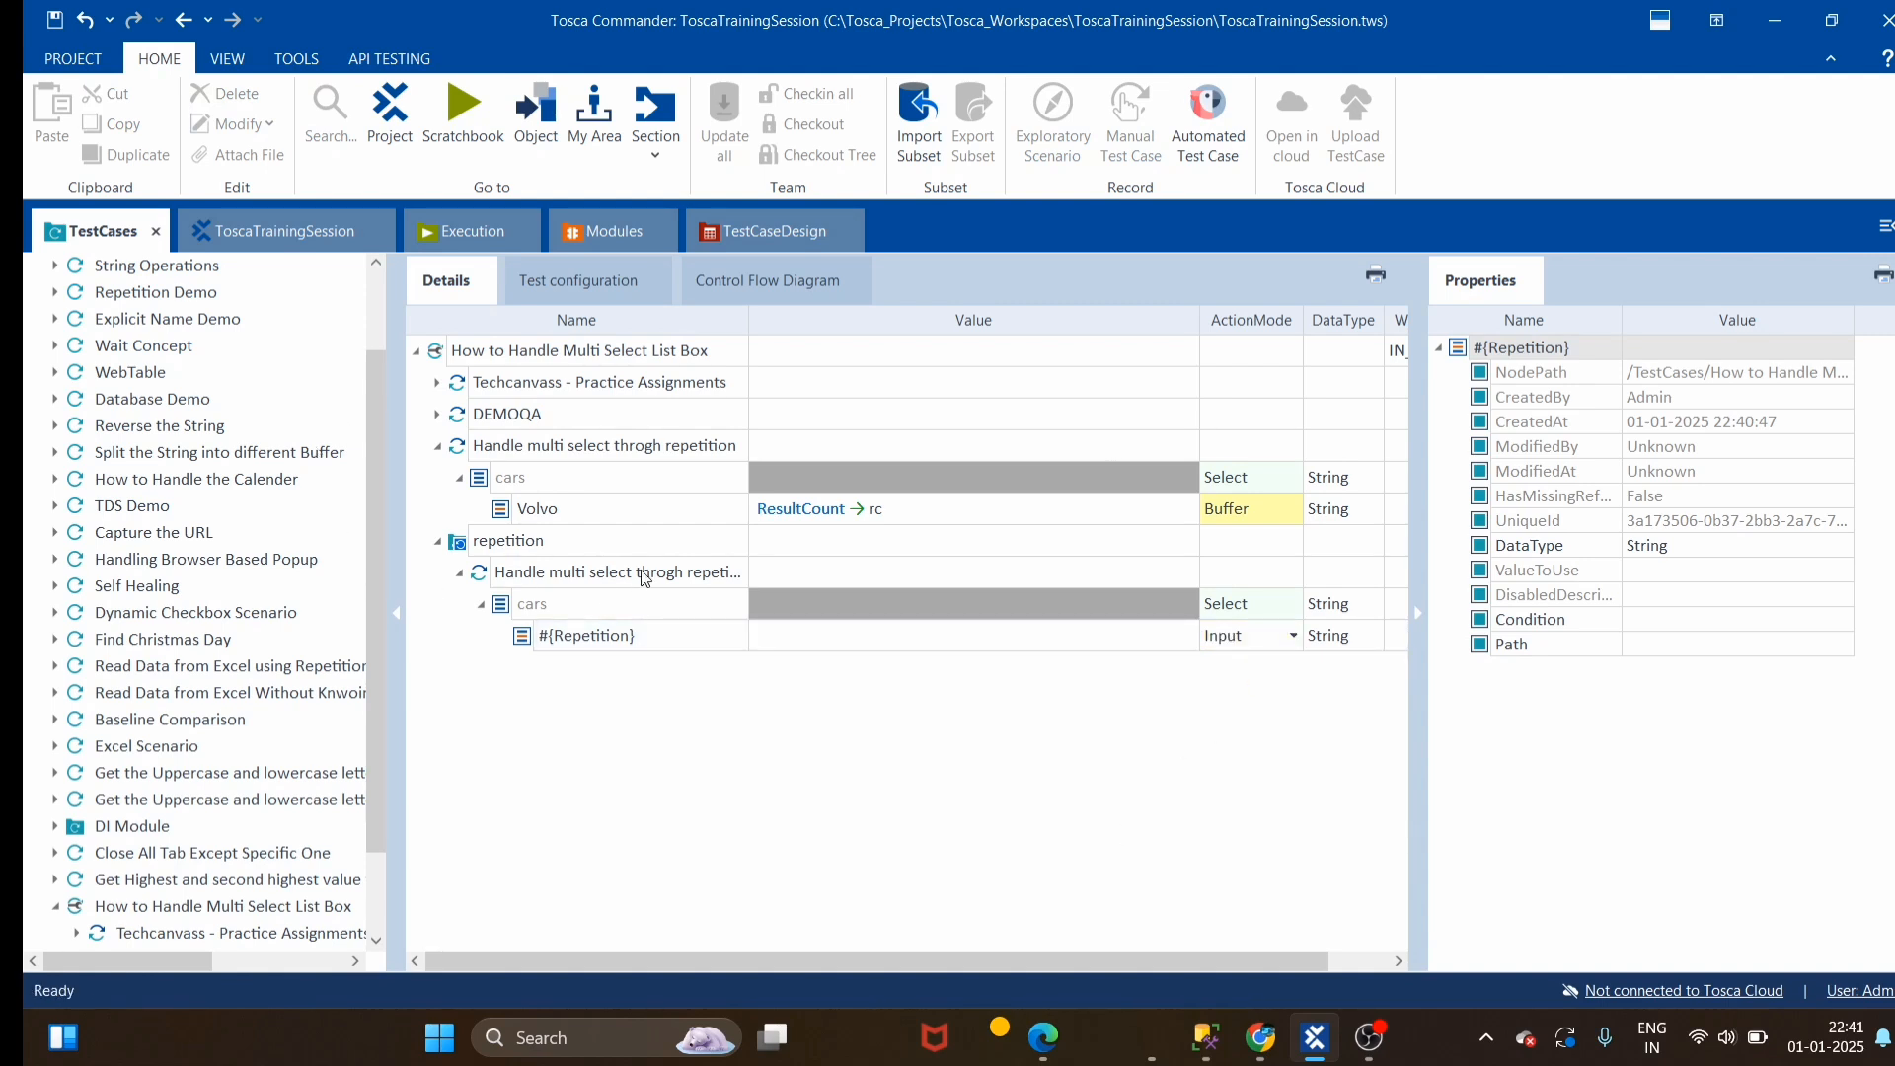
Run the "Handle multi select throgh repetition" test step together with the repetition folder in the ScratchBook, and close the ScratchBook
{"action": "left_click", "coordinate": [523, 456]}
{"action": "left_click", "coordinate": [441, 448]}
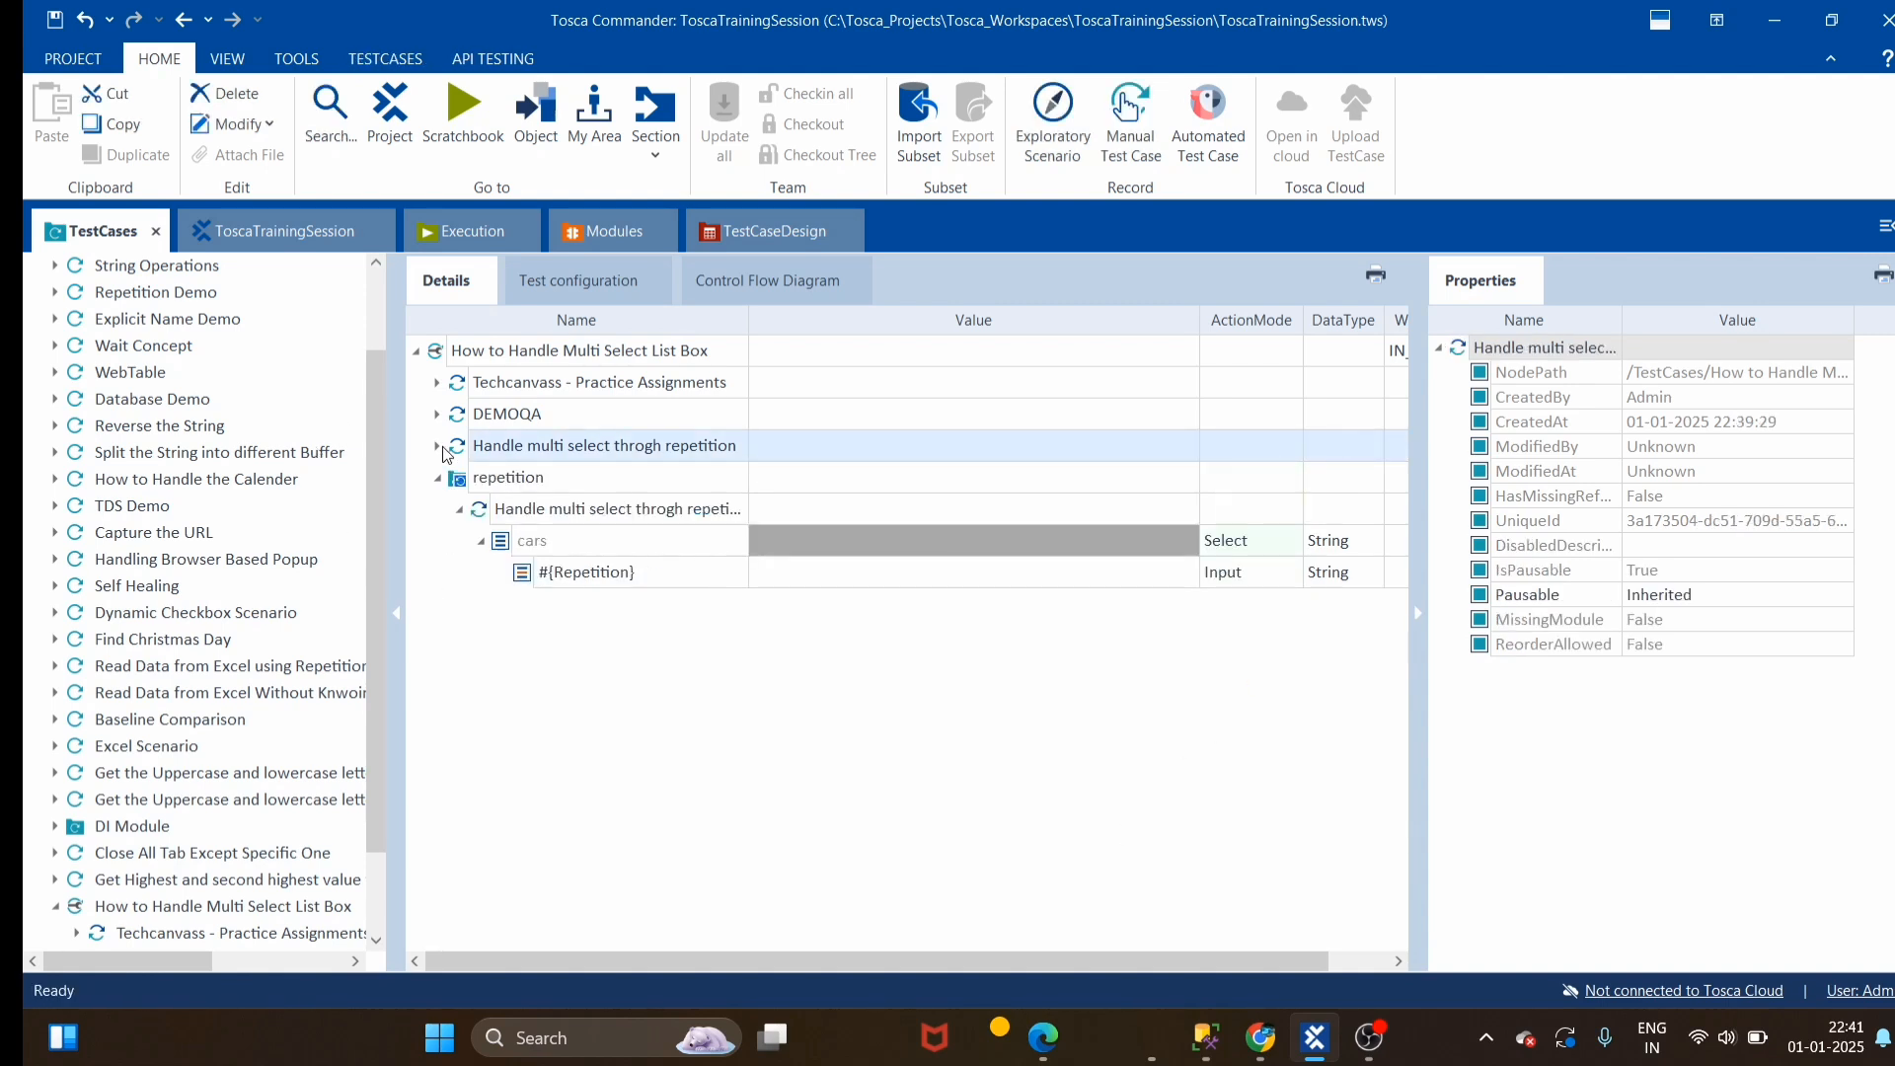
{"action": "left_click", "coordinate": [1260, 1039]}
{"action": "left_click", "coordinate": [1260, 1038]}
{"action": "left_click", "coordinate": [514, 449]}
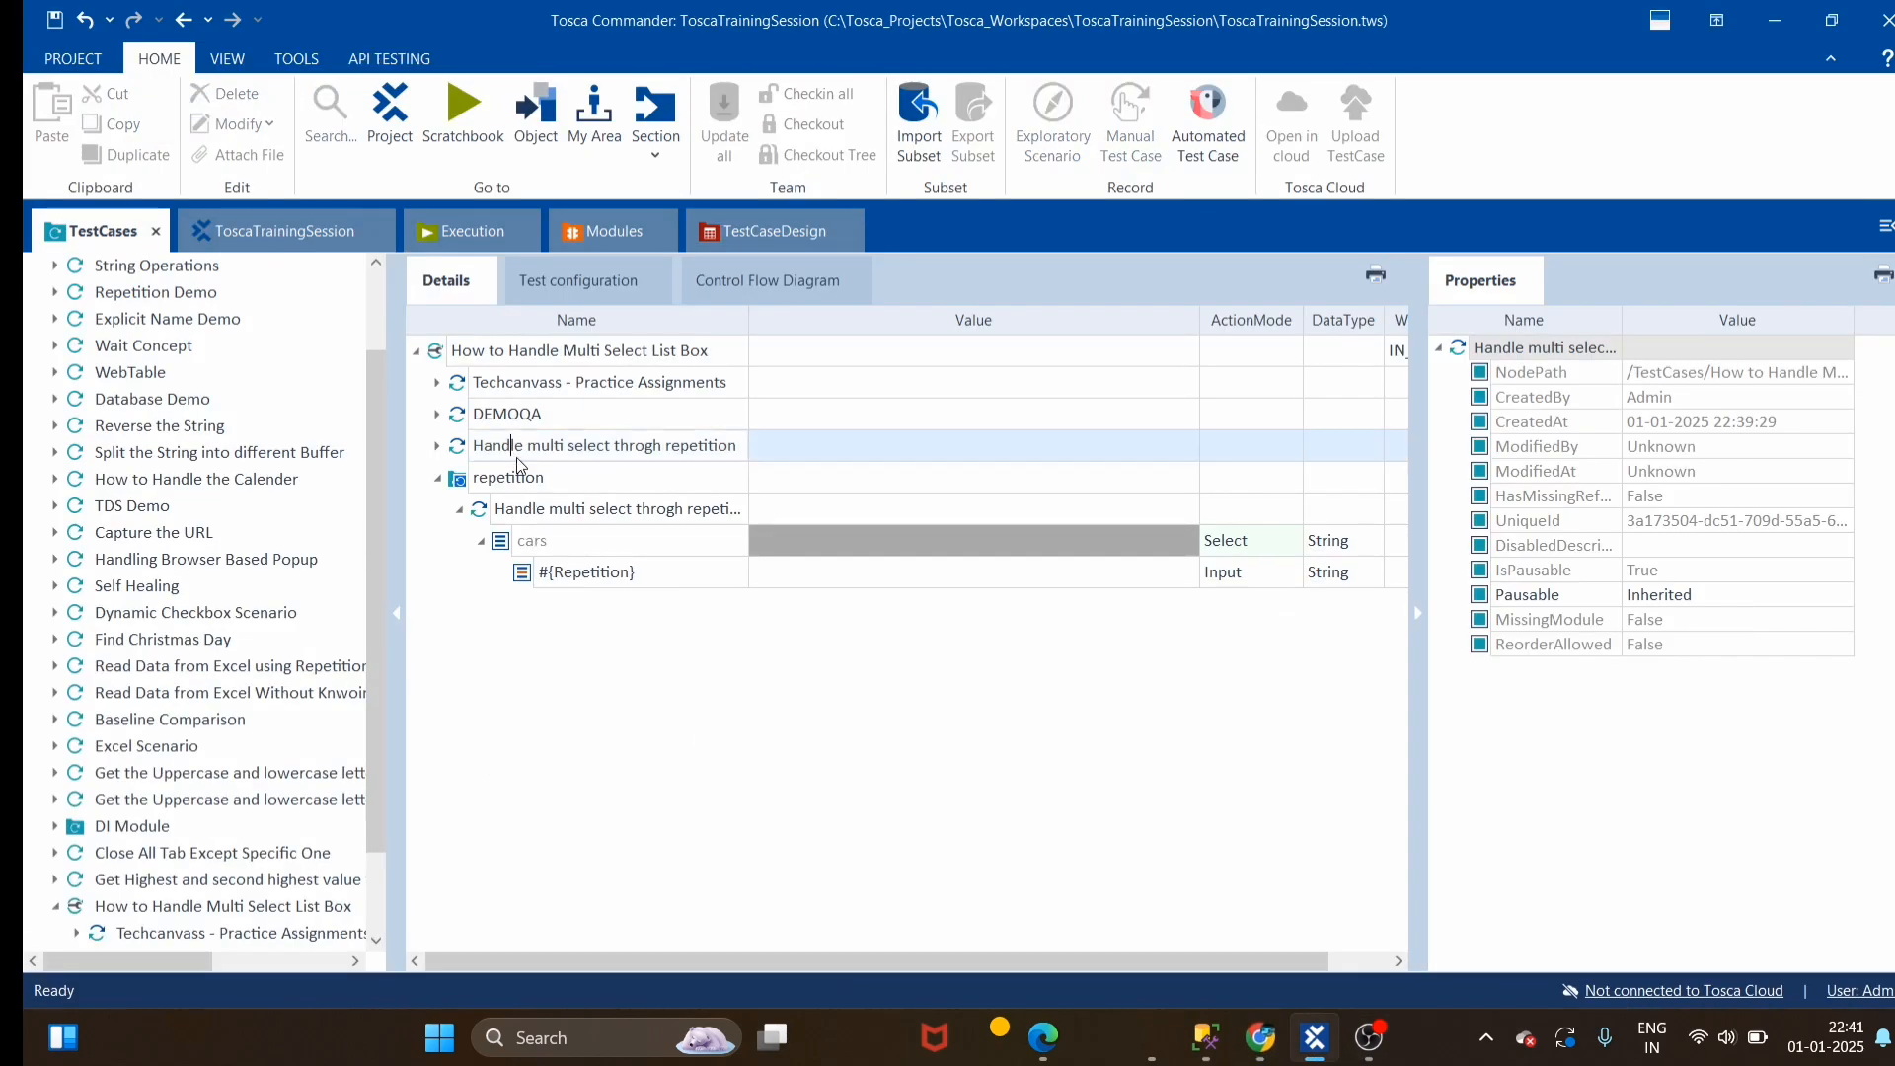
{"action": "left_click", "coordinate": [452, 454]}
{"action": "left_click", "coordinate": [499, 484], "text": "ctrl"}
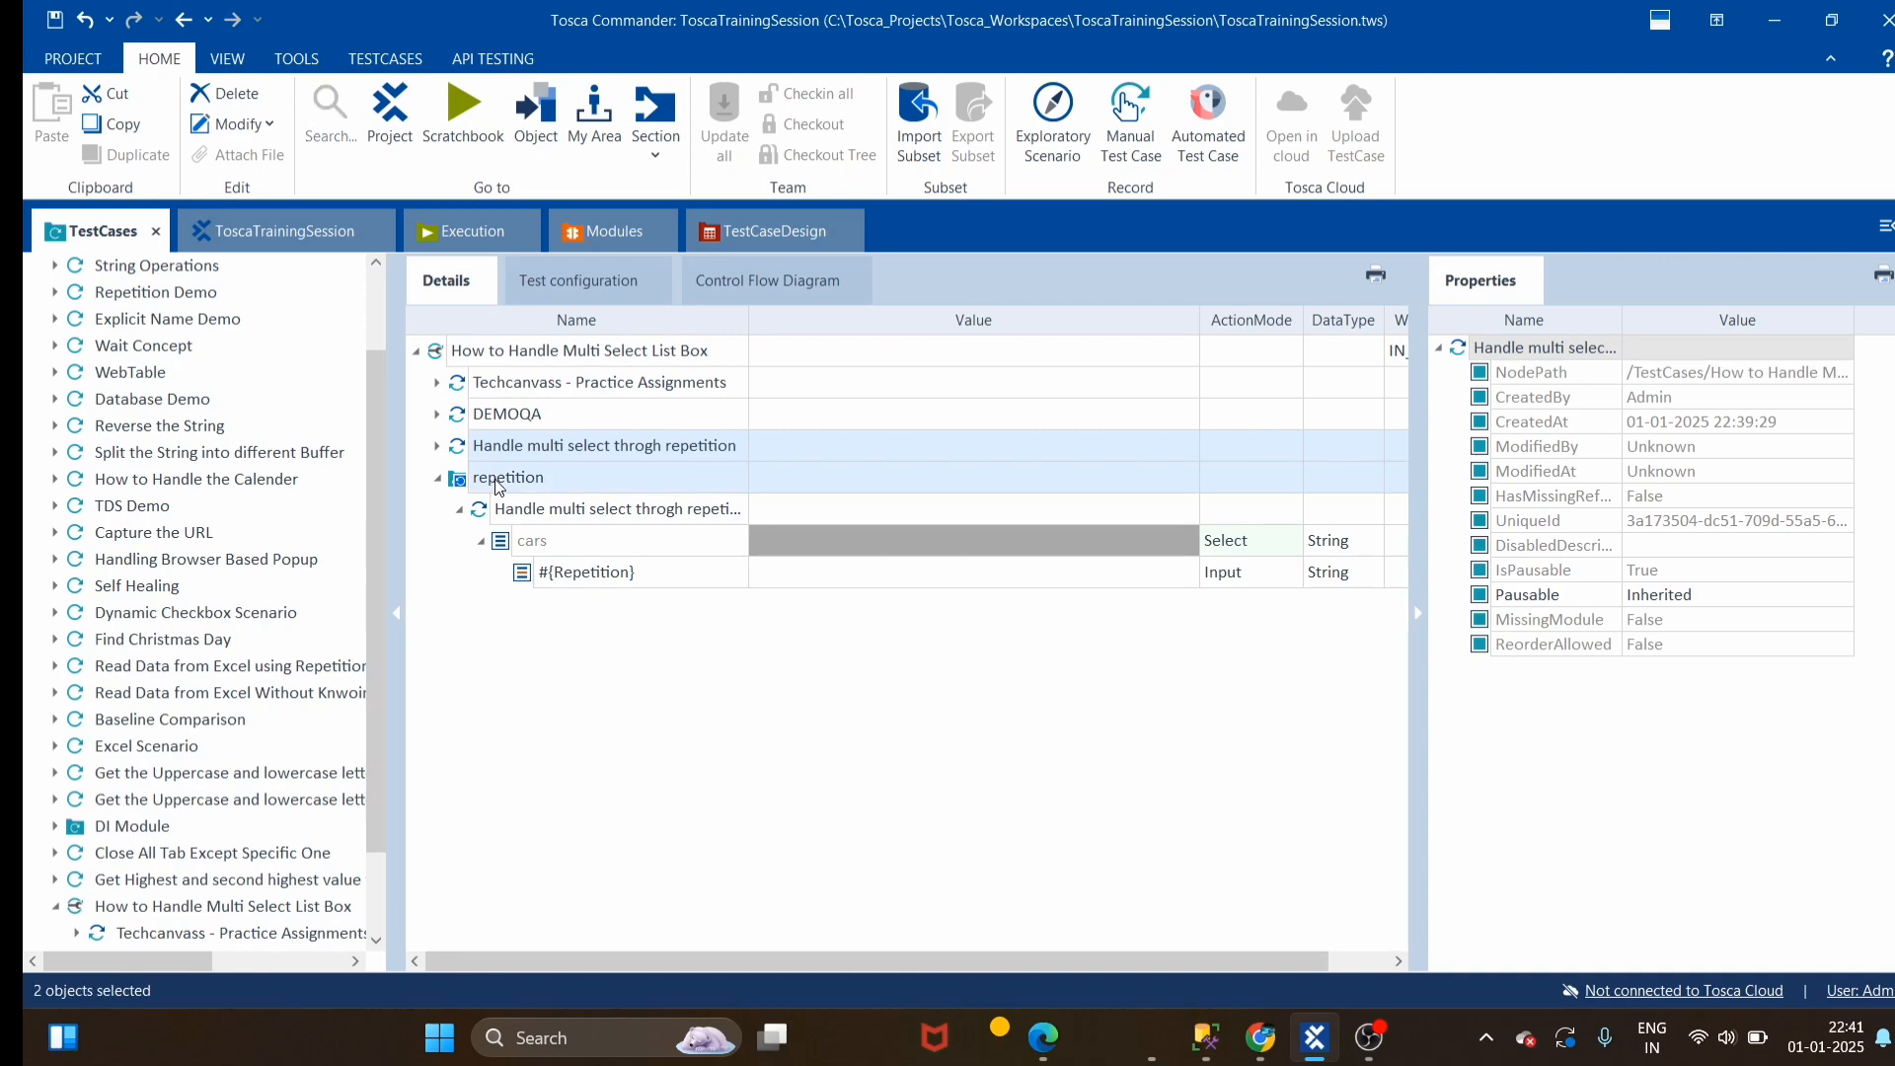
{"action": "key", "text": "F6"}
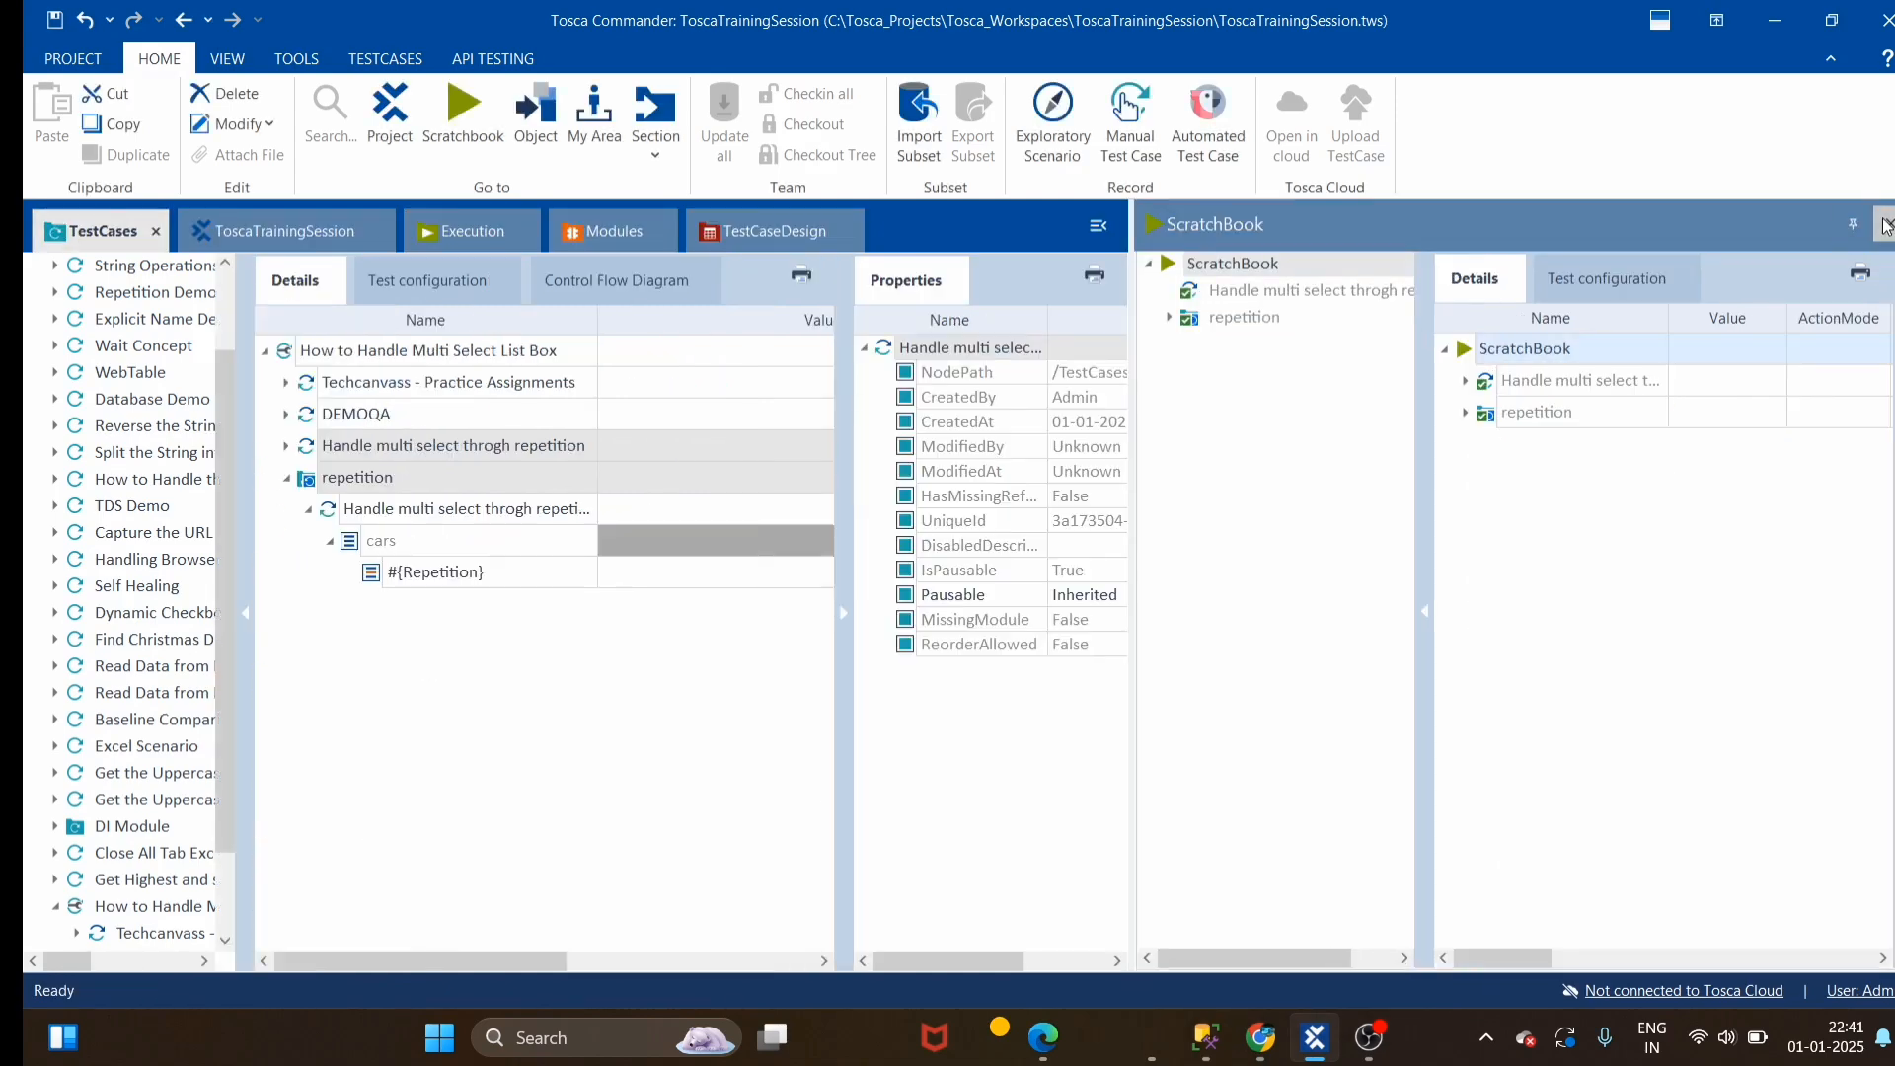
{"action": "left_click", "coordinate": [1888, 224]}
{"action": "left_click", "coordinate": [774, 688]}
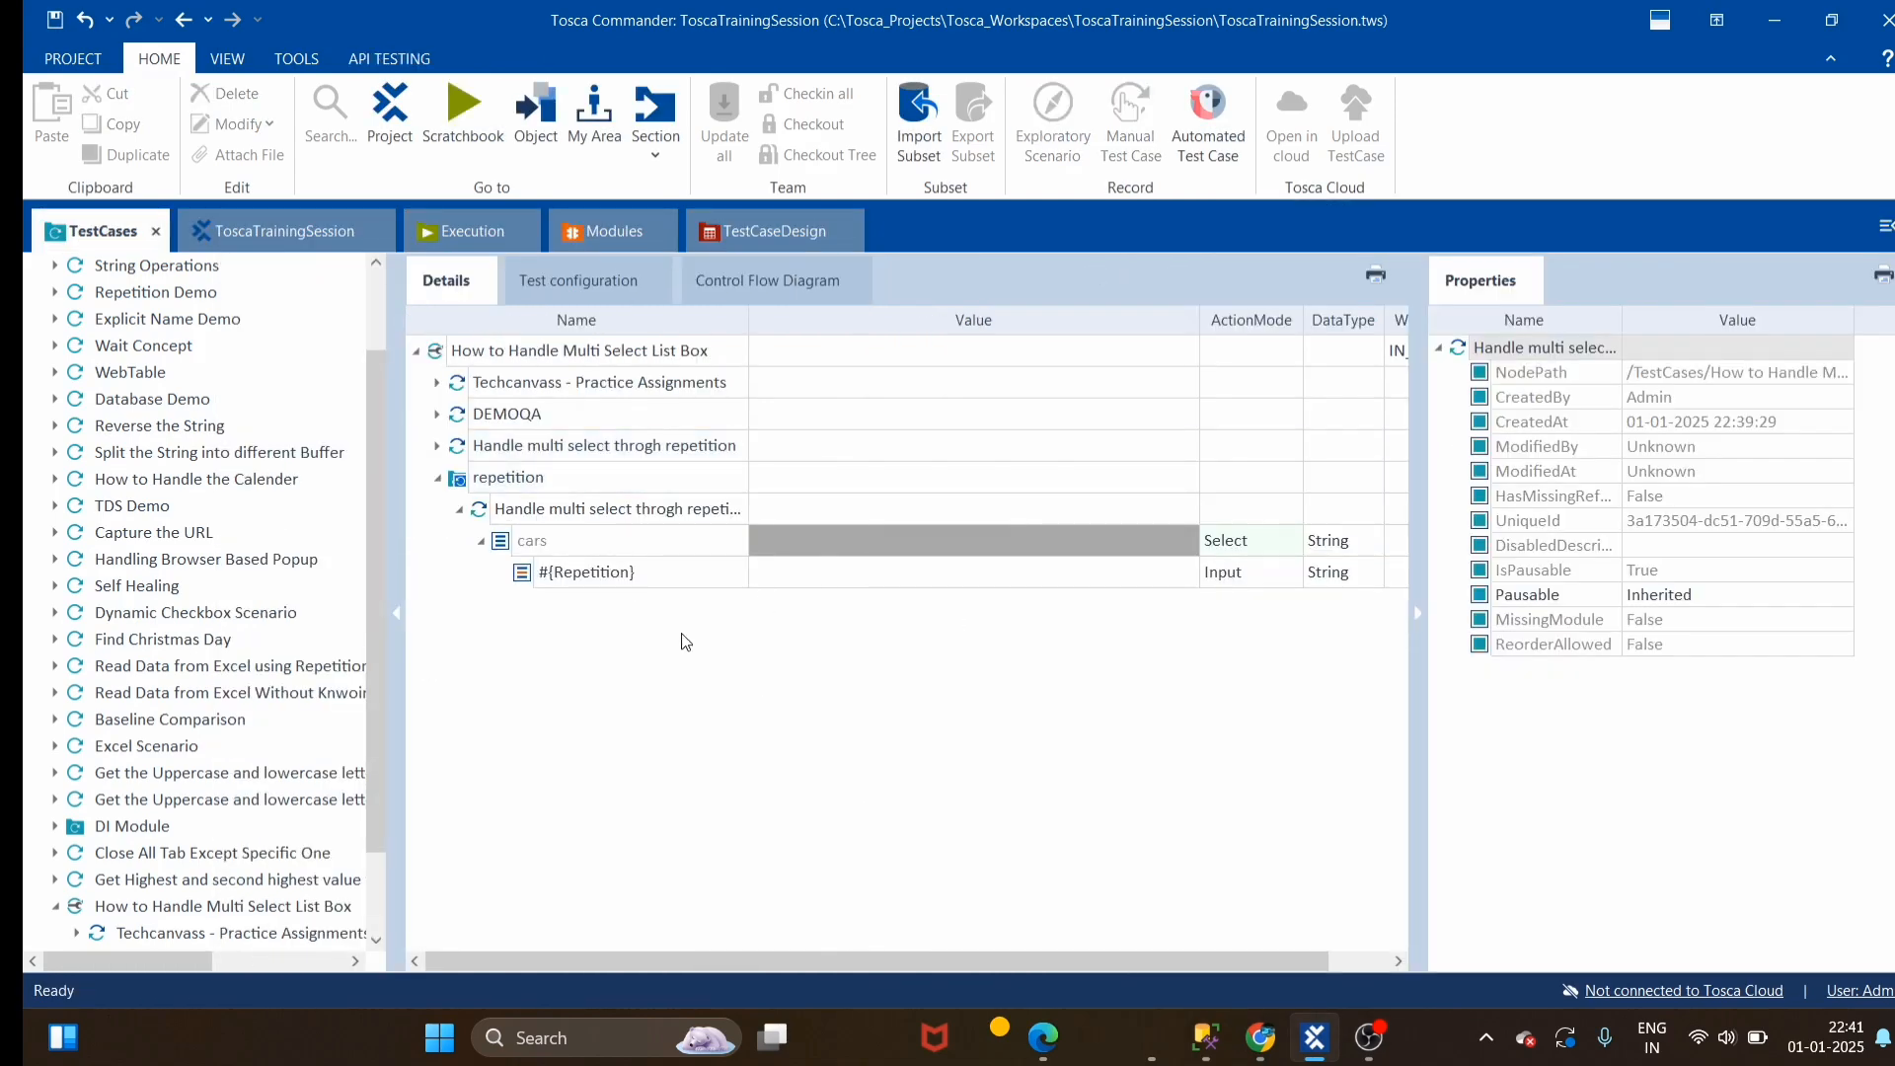
Switch to Chrome, check the Standard multi select list on DEMOQA, clear its selection, and return to Tosca Commander
{"action": "left_click", "coordinate": [1271, 1061]}
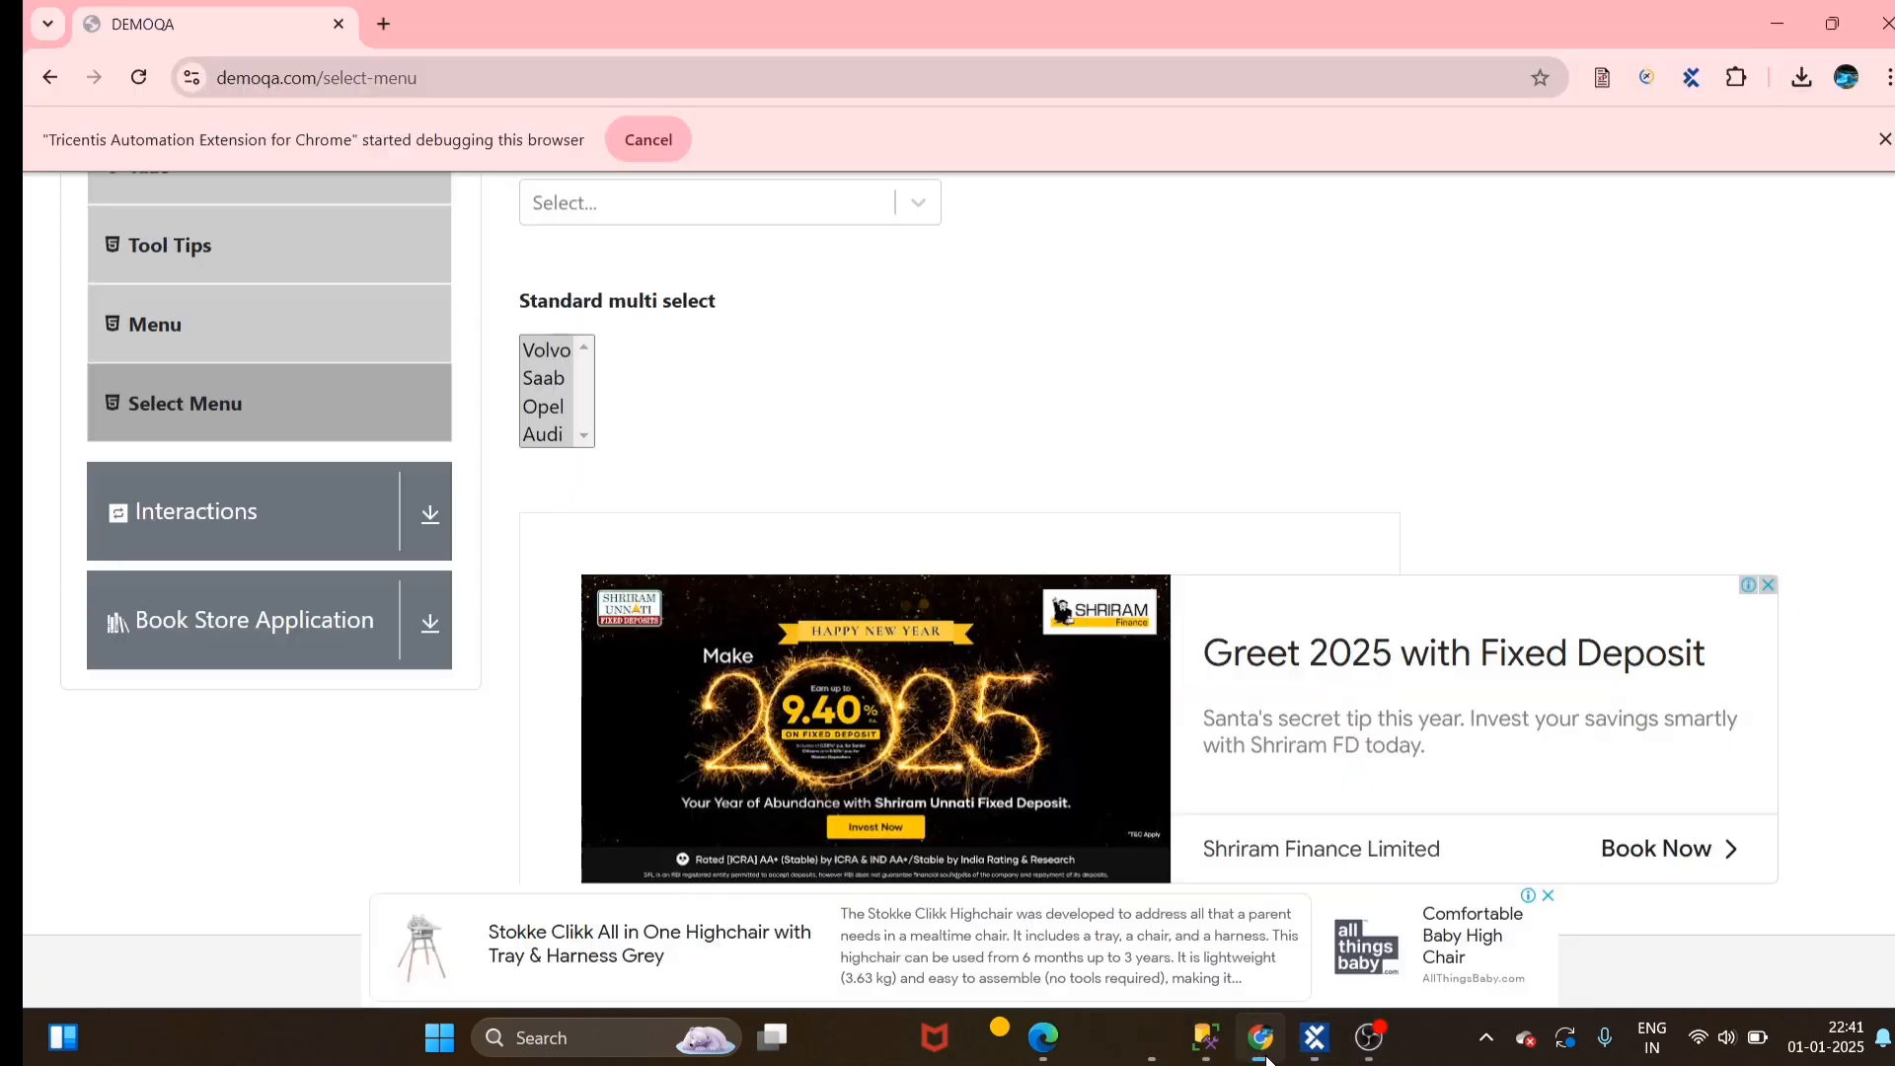
{"action": "left_click", "coordinate": [555, 354]}
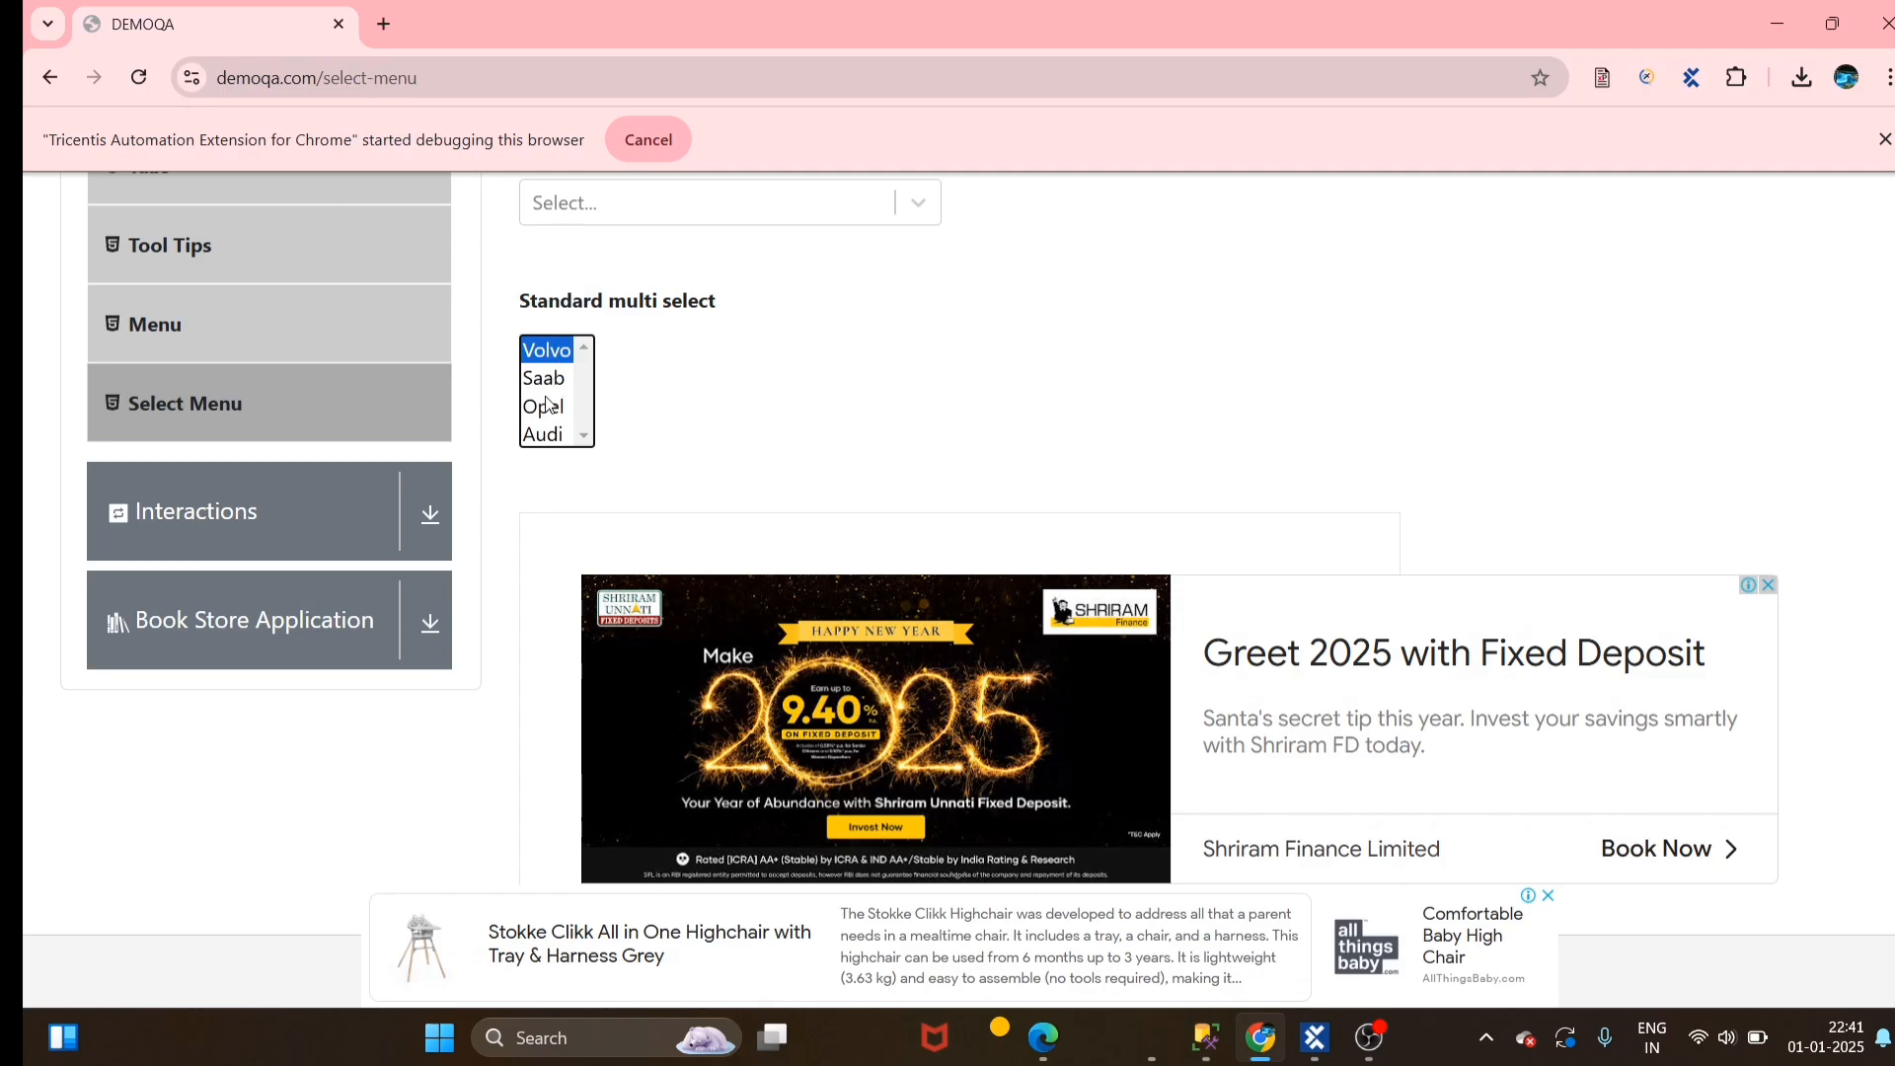
{"action": "left_click", "coordinate": [548, 353], "text": "ctrl"}
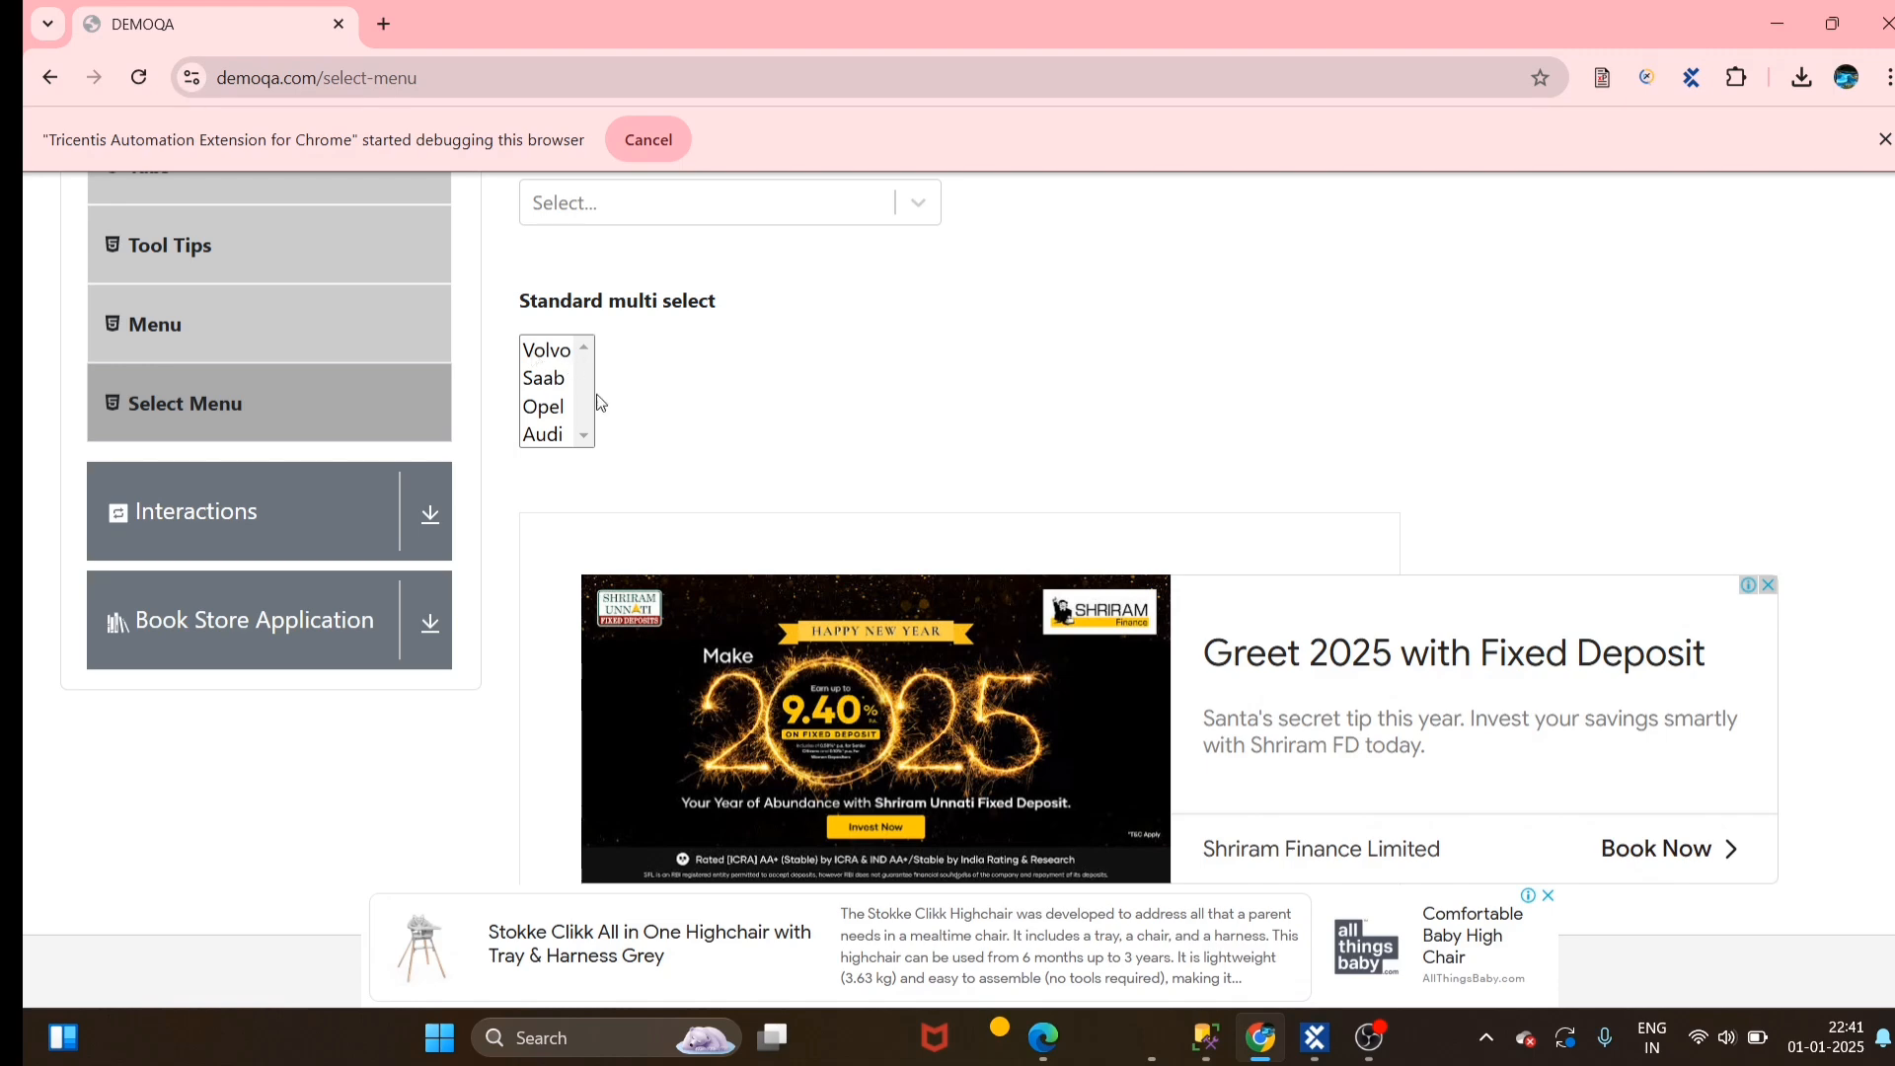
{"action": "key", "text": "alt+Tab"}
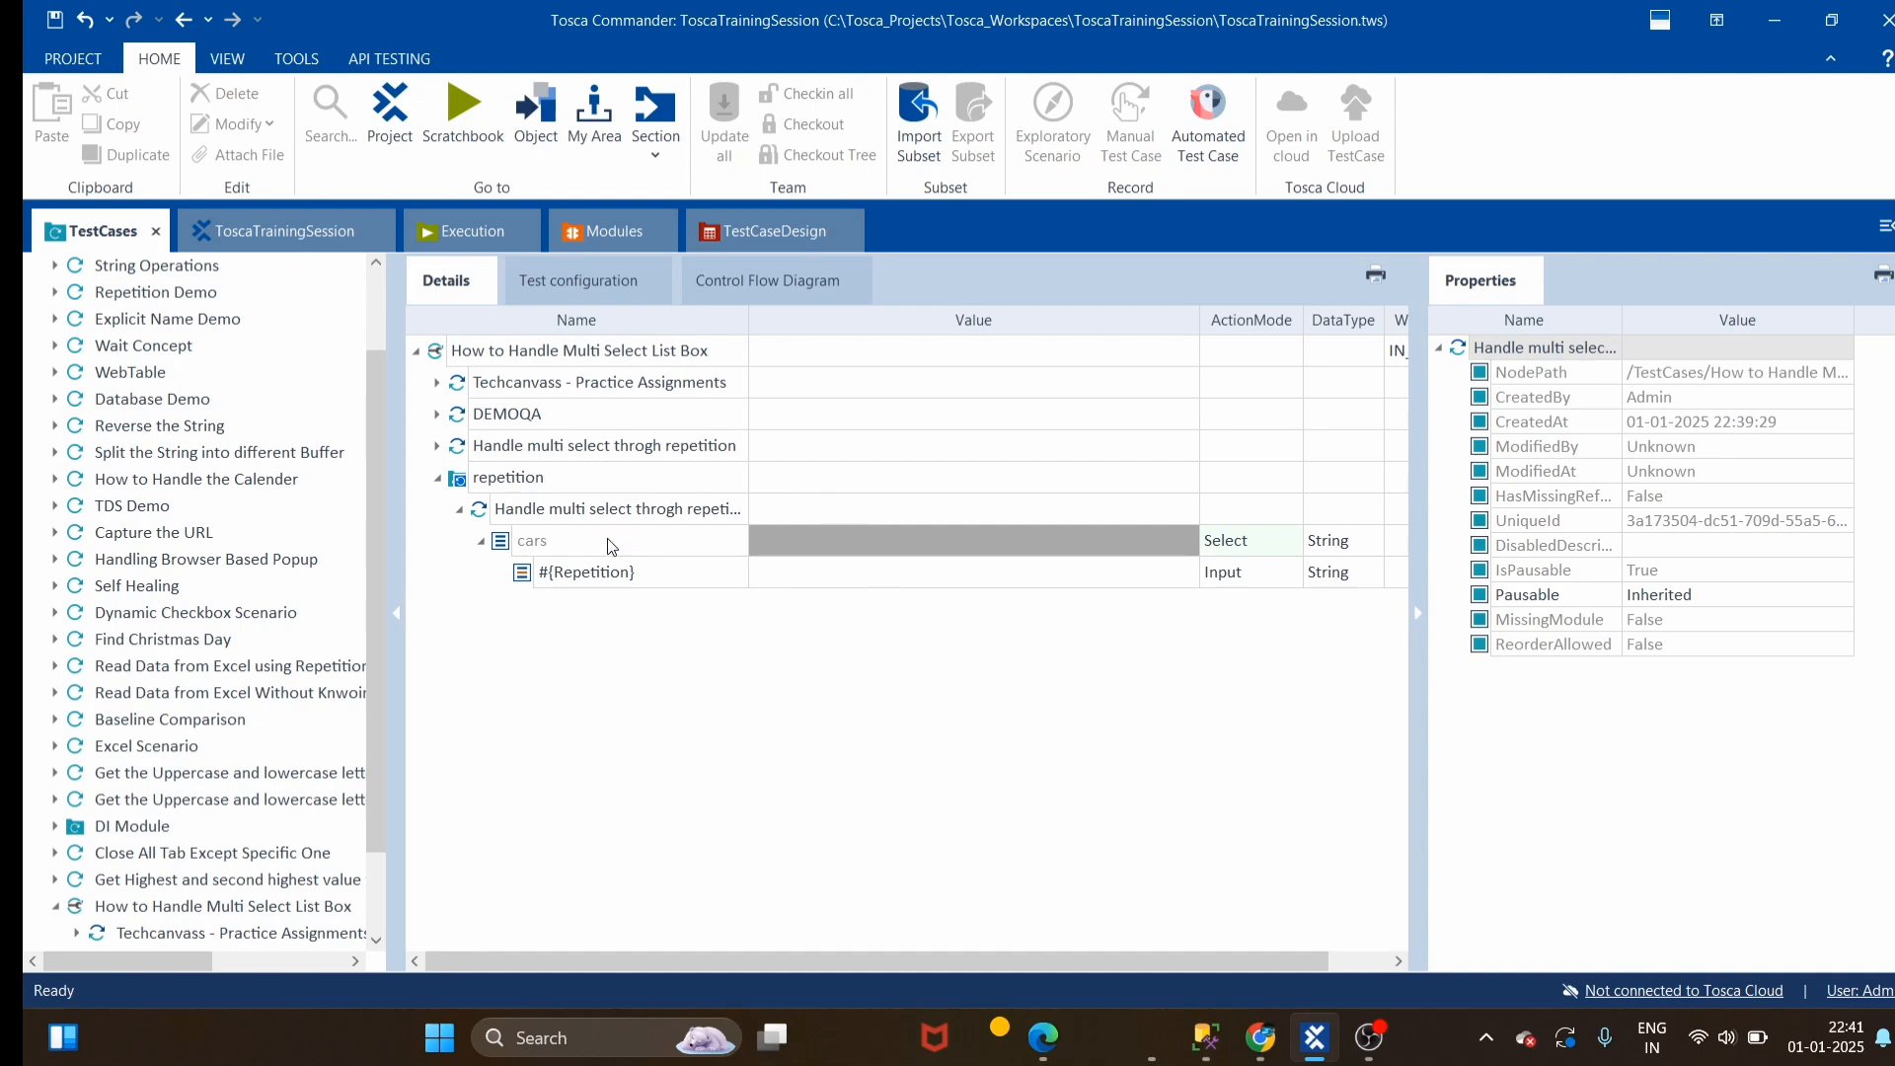
{"action": "key", "text": "alt+Tab"}
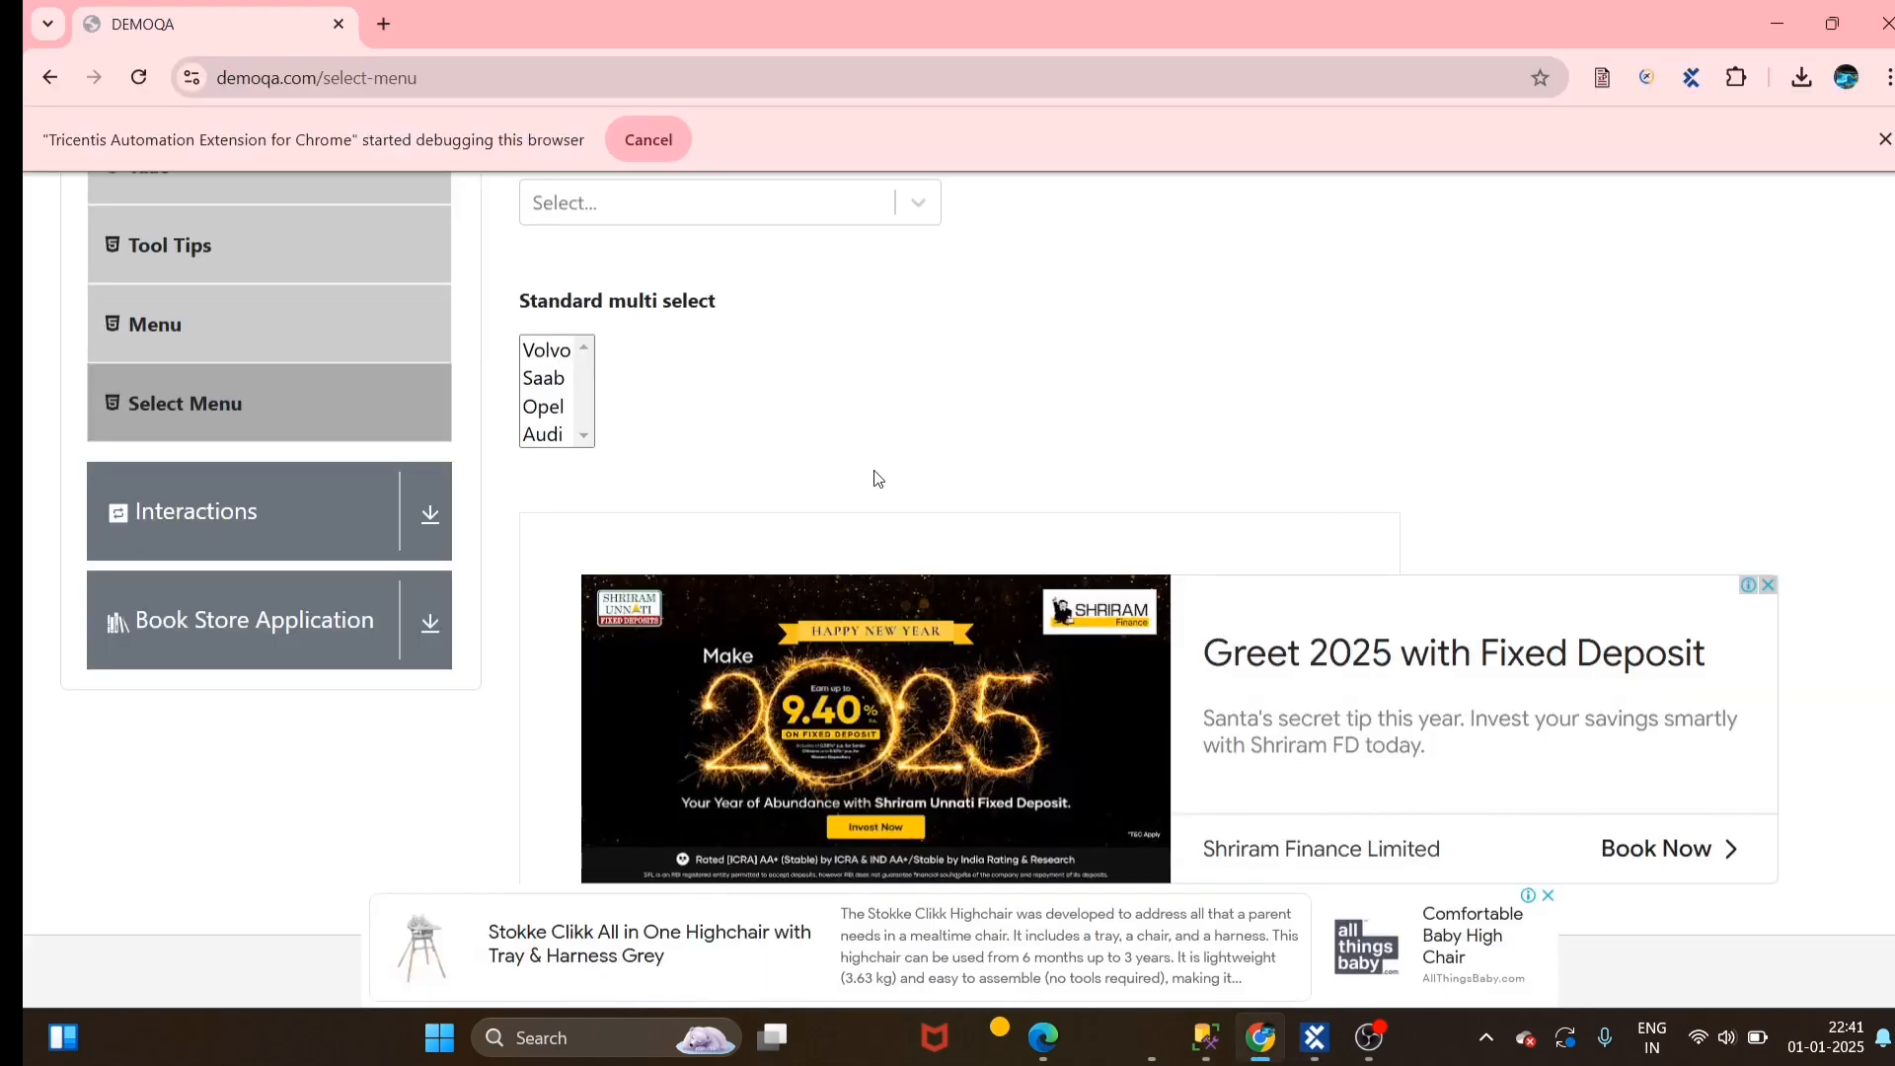
{"action": "key", "text": "alt+Tab"}
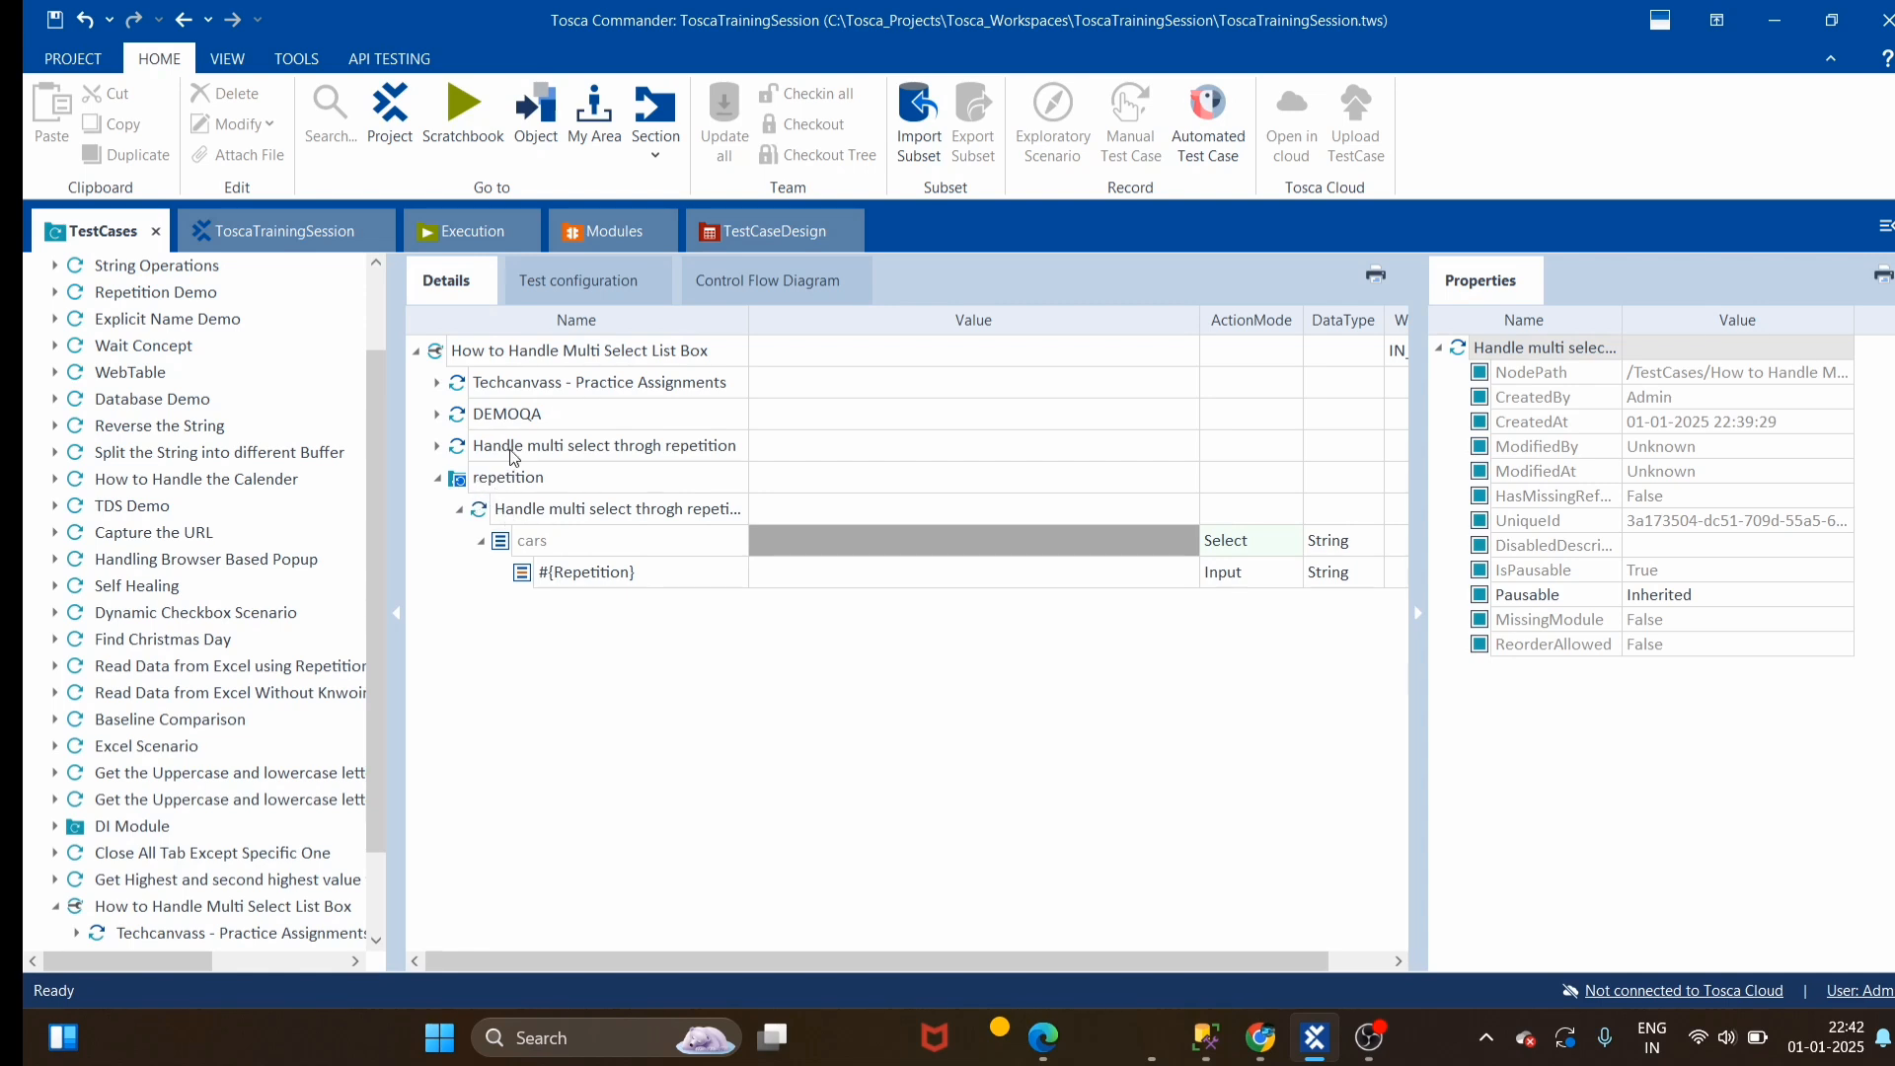
Expand the Techcanvass - Practice Assignments test step to review its multiselect items, and collapse it again
{"action": "left_click", "coordinate": [500, 484]}
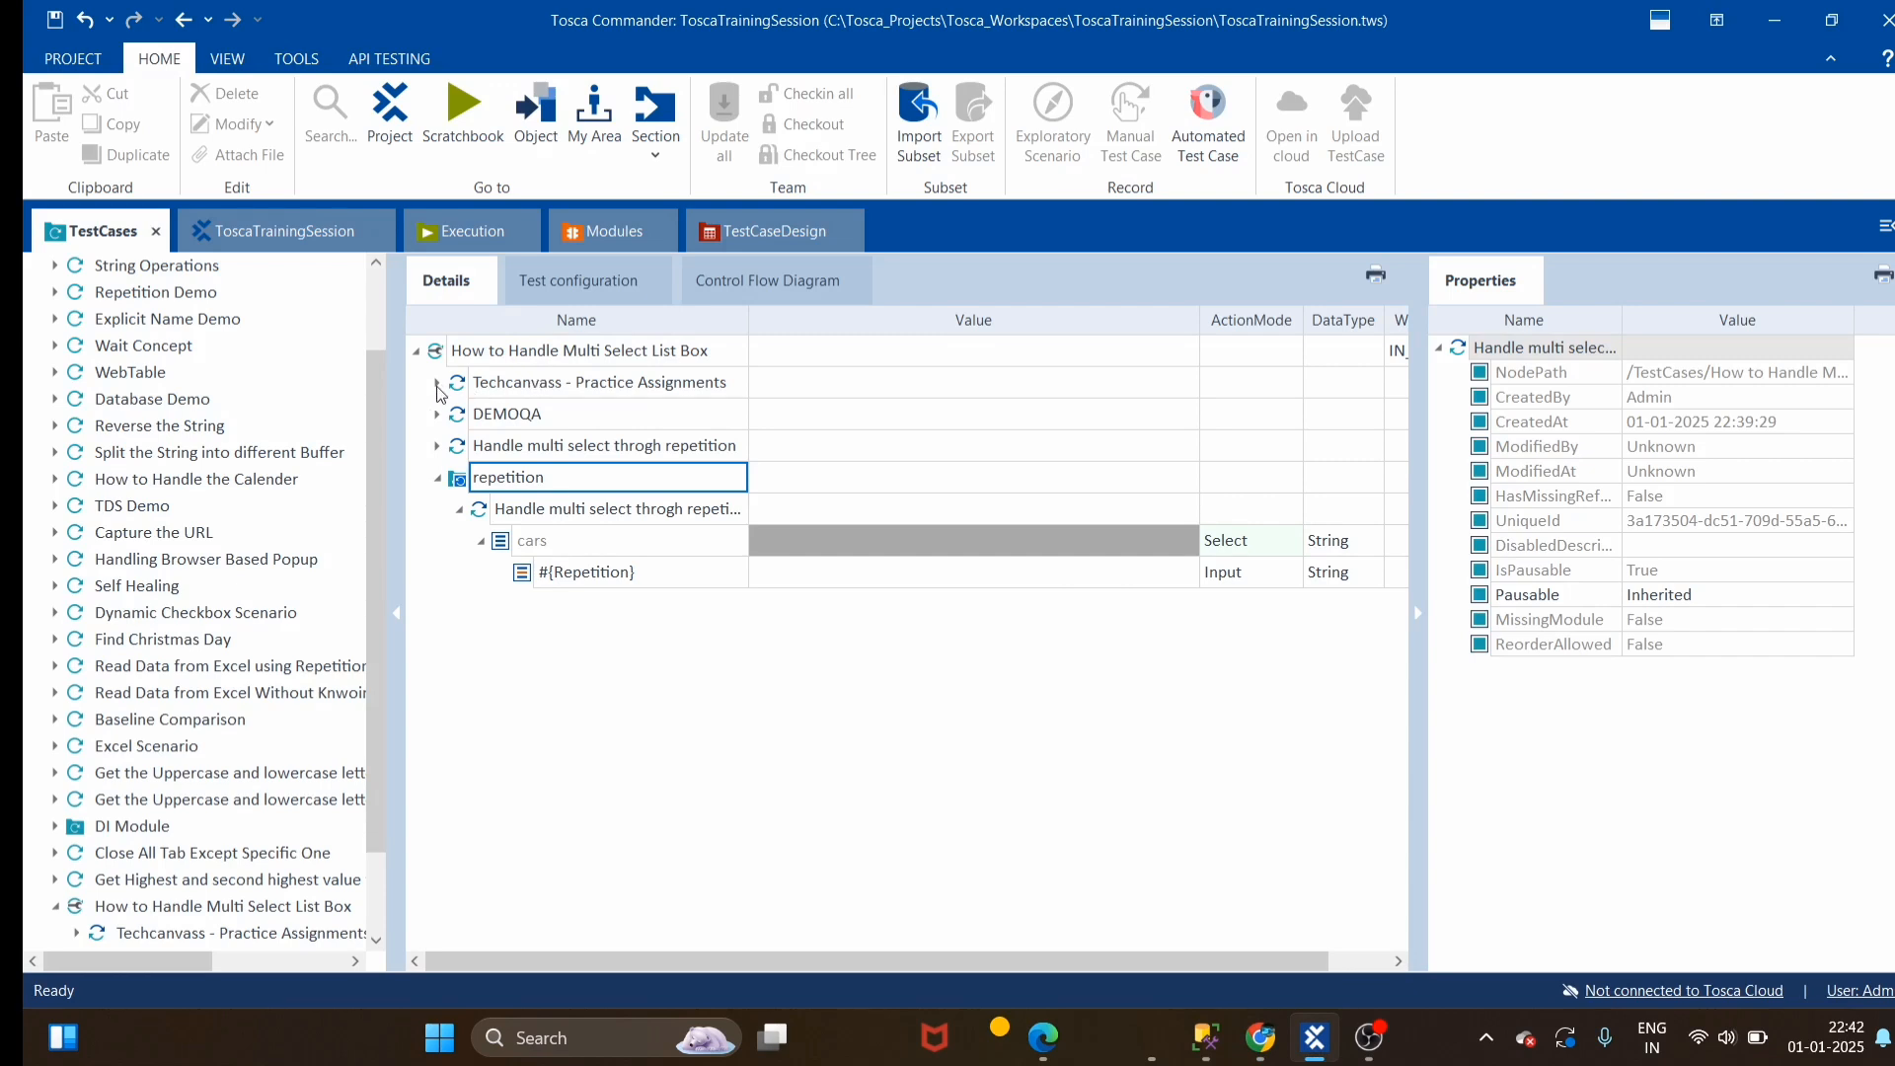
{"action": "left_click", "coordinate": [675, 809]}
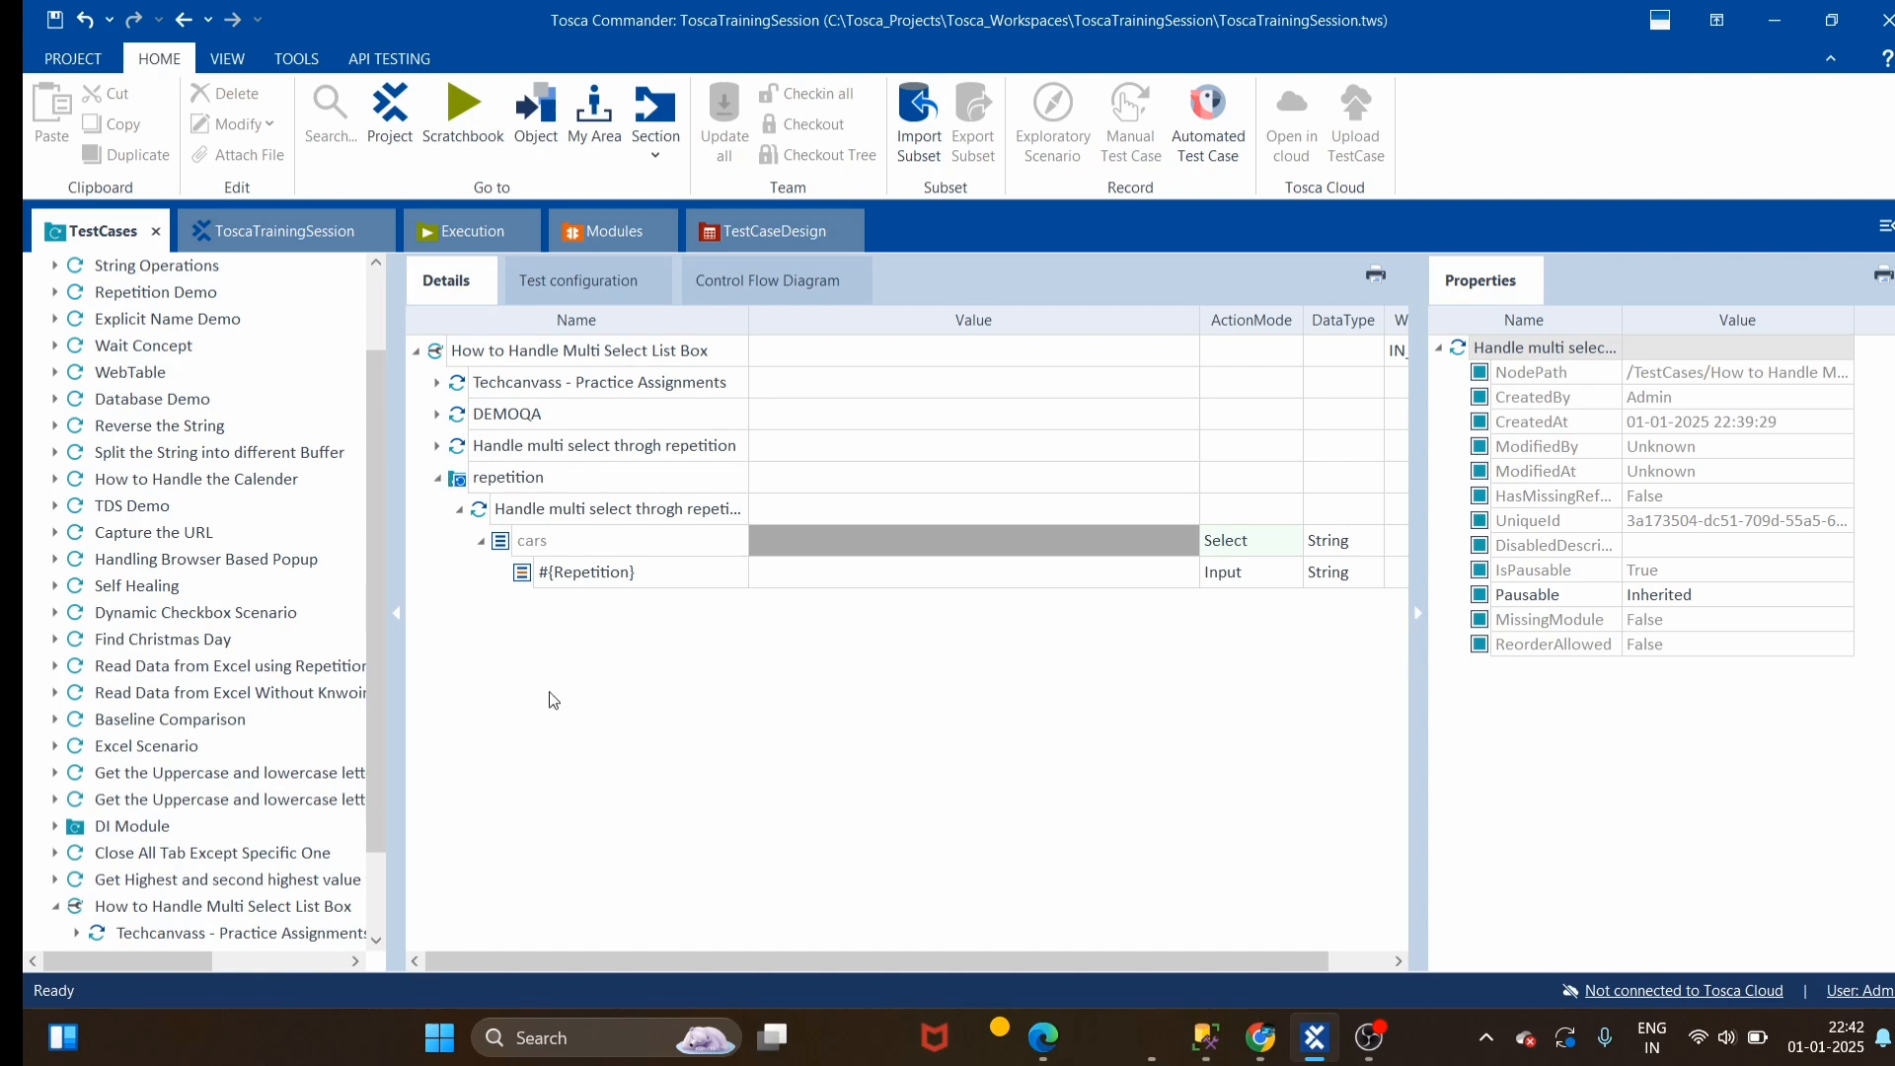
{"action": "left_click", "coordinate": [437, 383]}
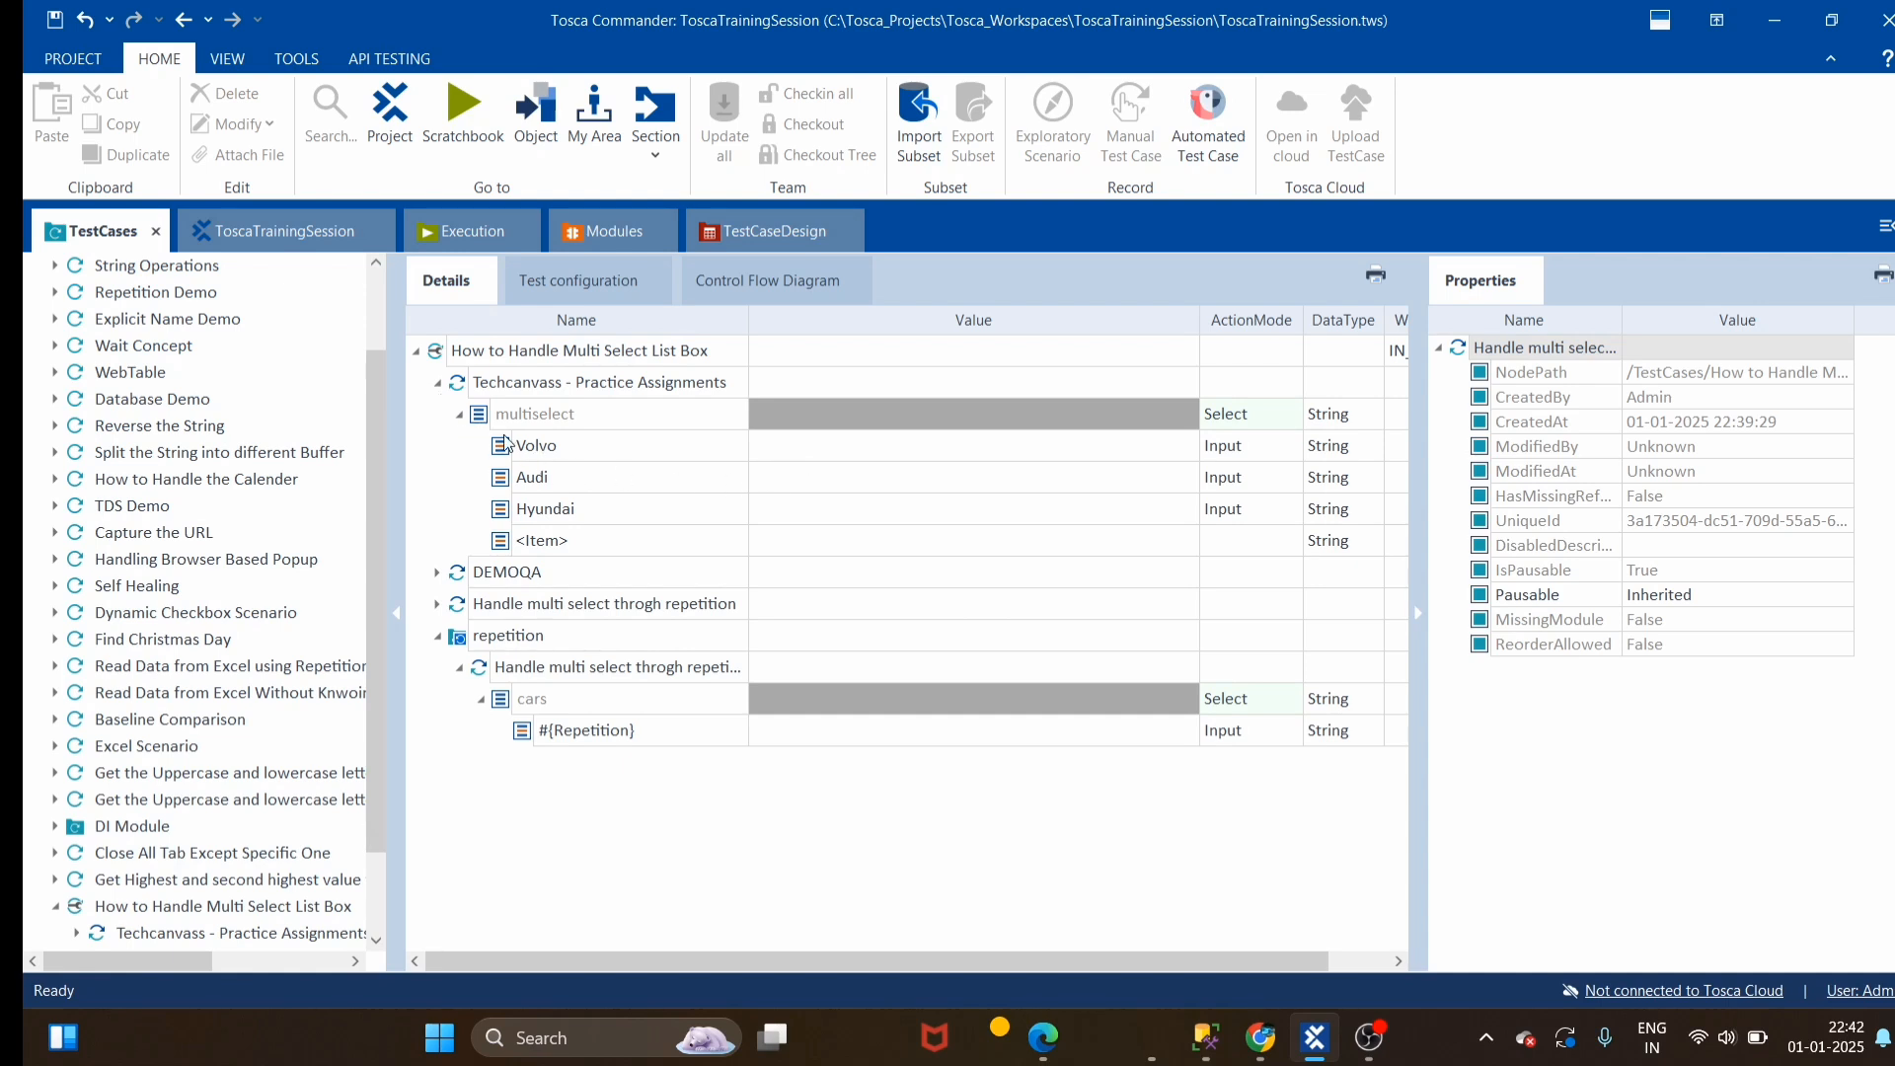
{"action": "left_click", "coordinate": [437, 382]}
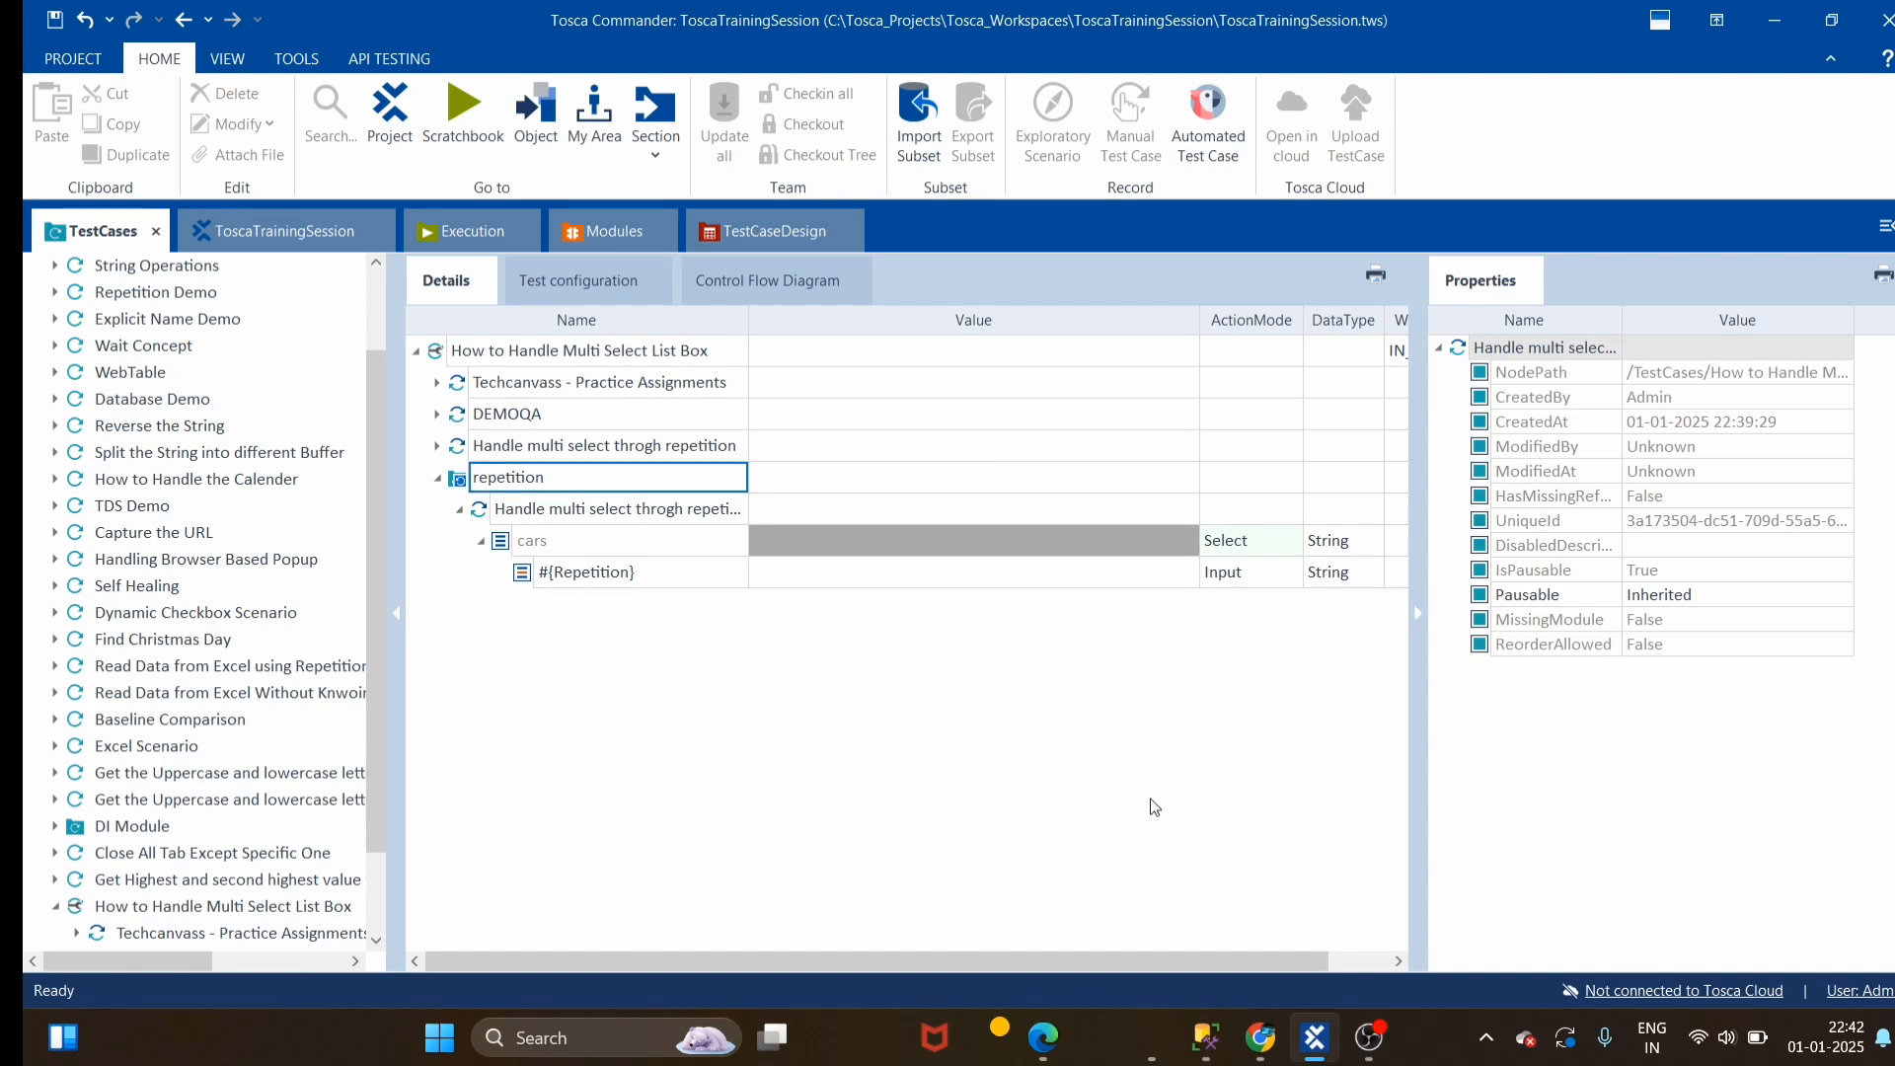
Review the cars items of the test step inside the repetition folder, and collapse that test step
{"action": "key", "text": "alt+Tab"}
{"action": "key", "text": "alt+Tab"}
{"action": "left_click", "coordinate": [799, 745]}
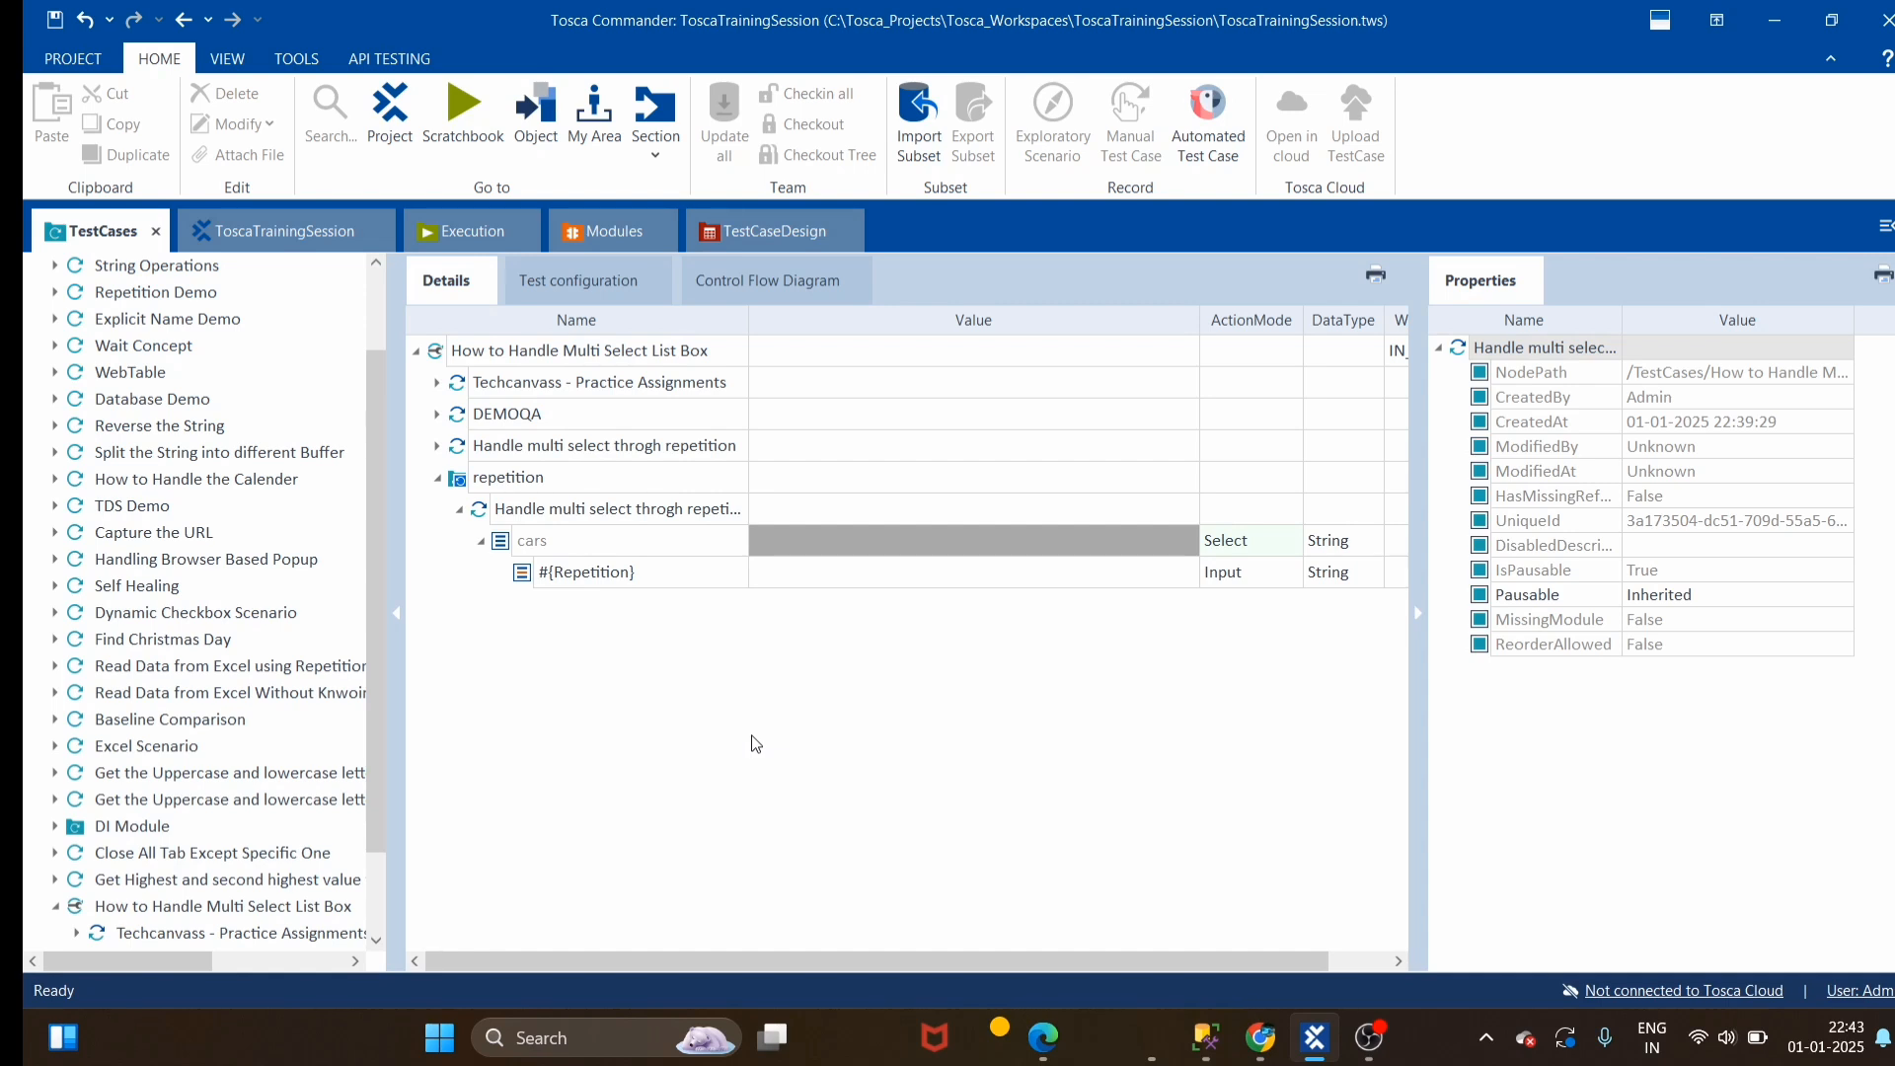
{"action": "left_click", "coordinate": [459, 510]}
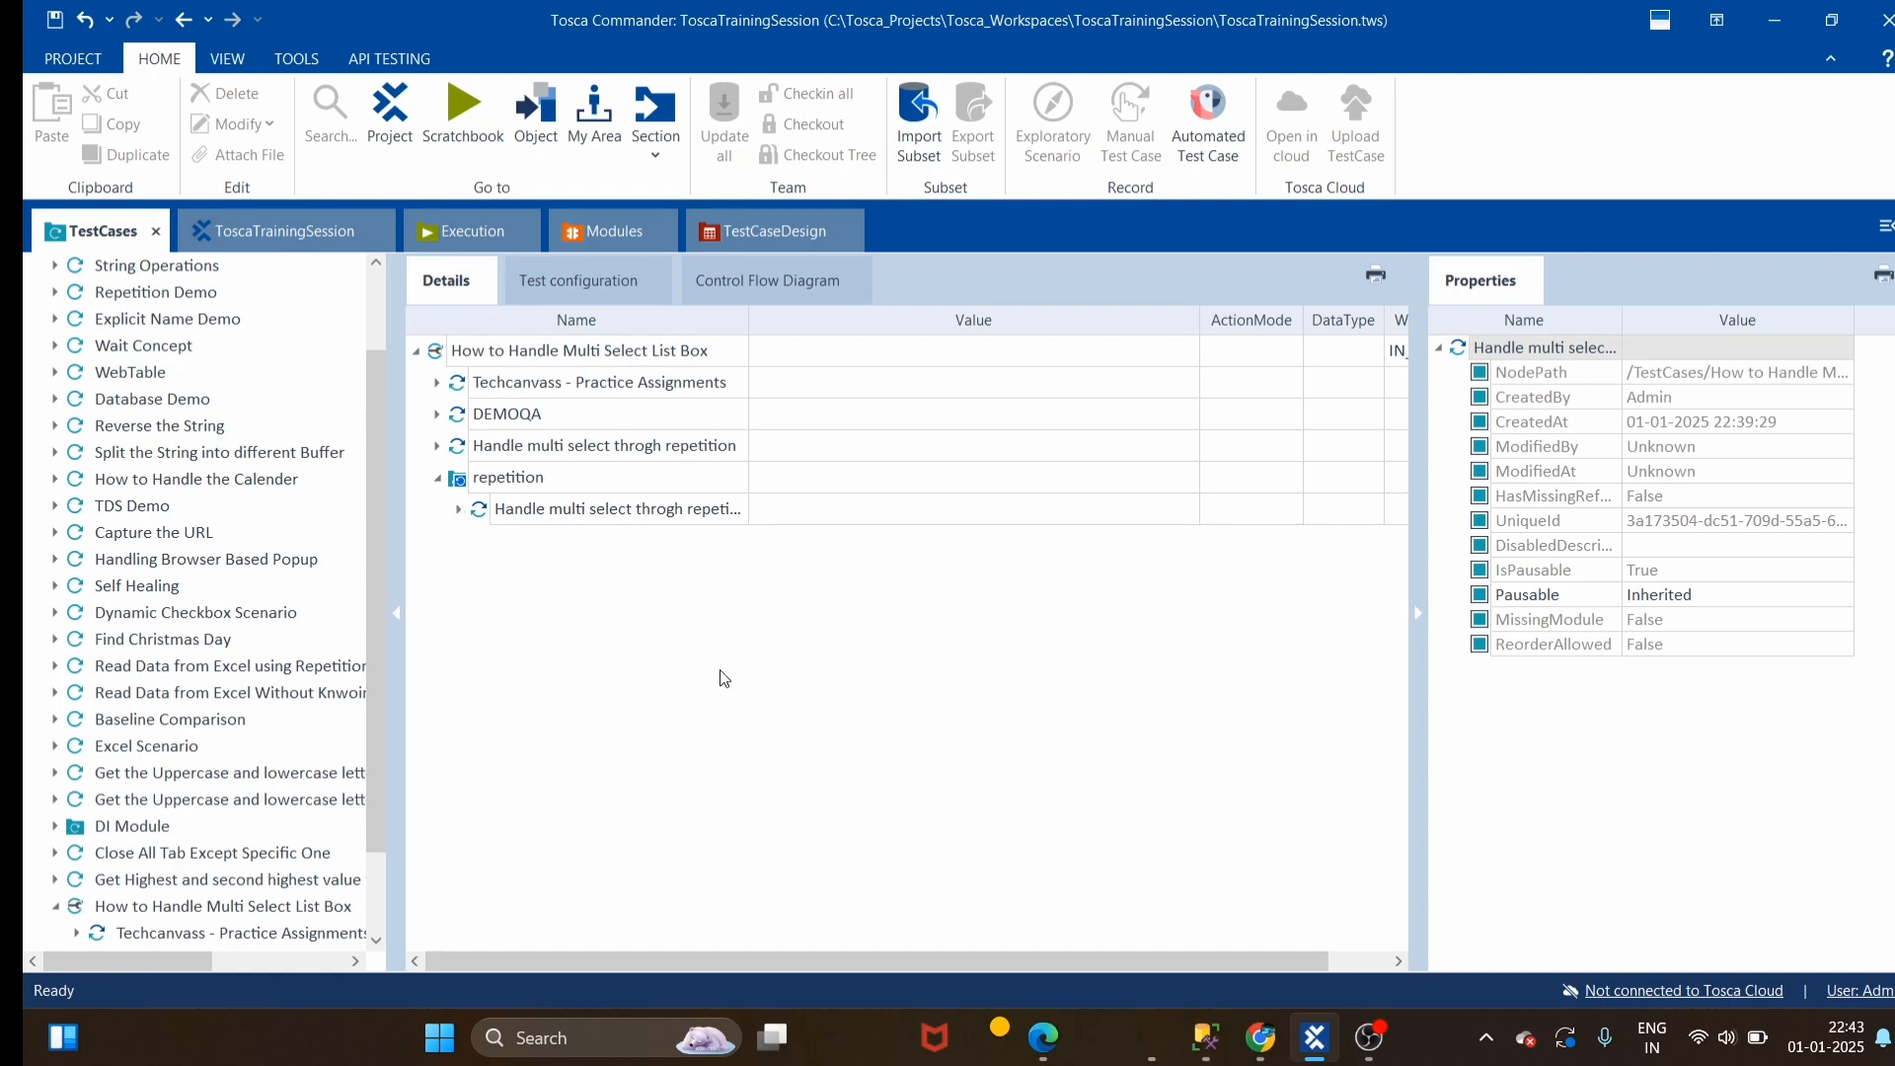
{"action": "left_click", "coordinate": [460, 513]}
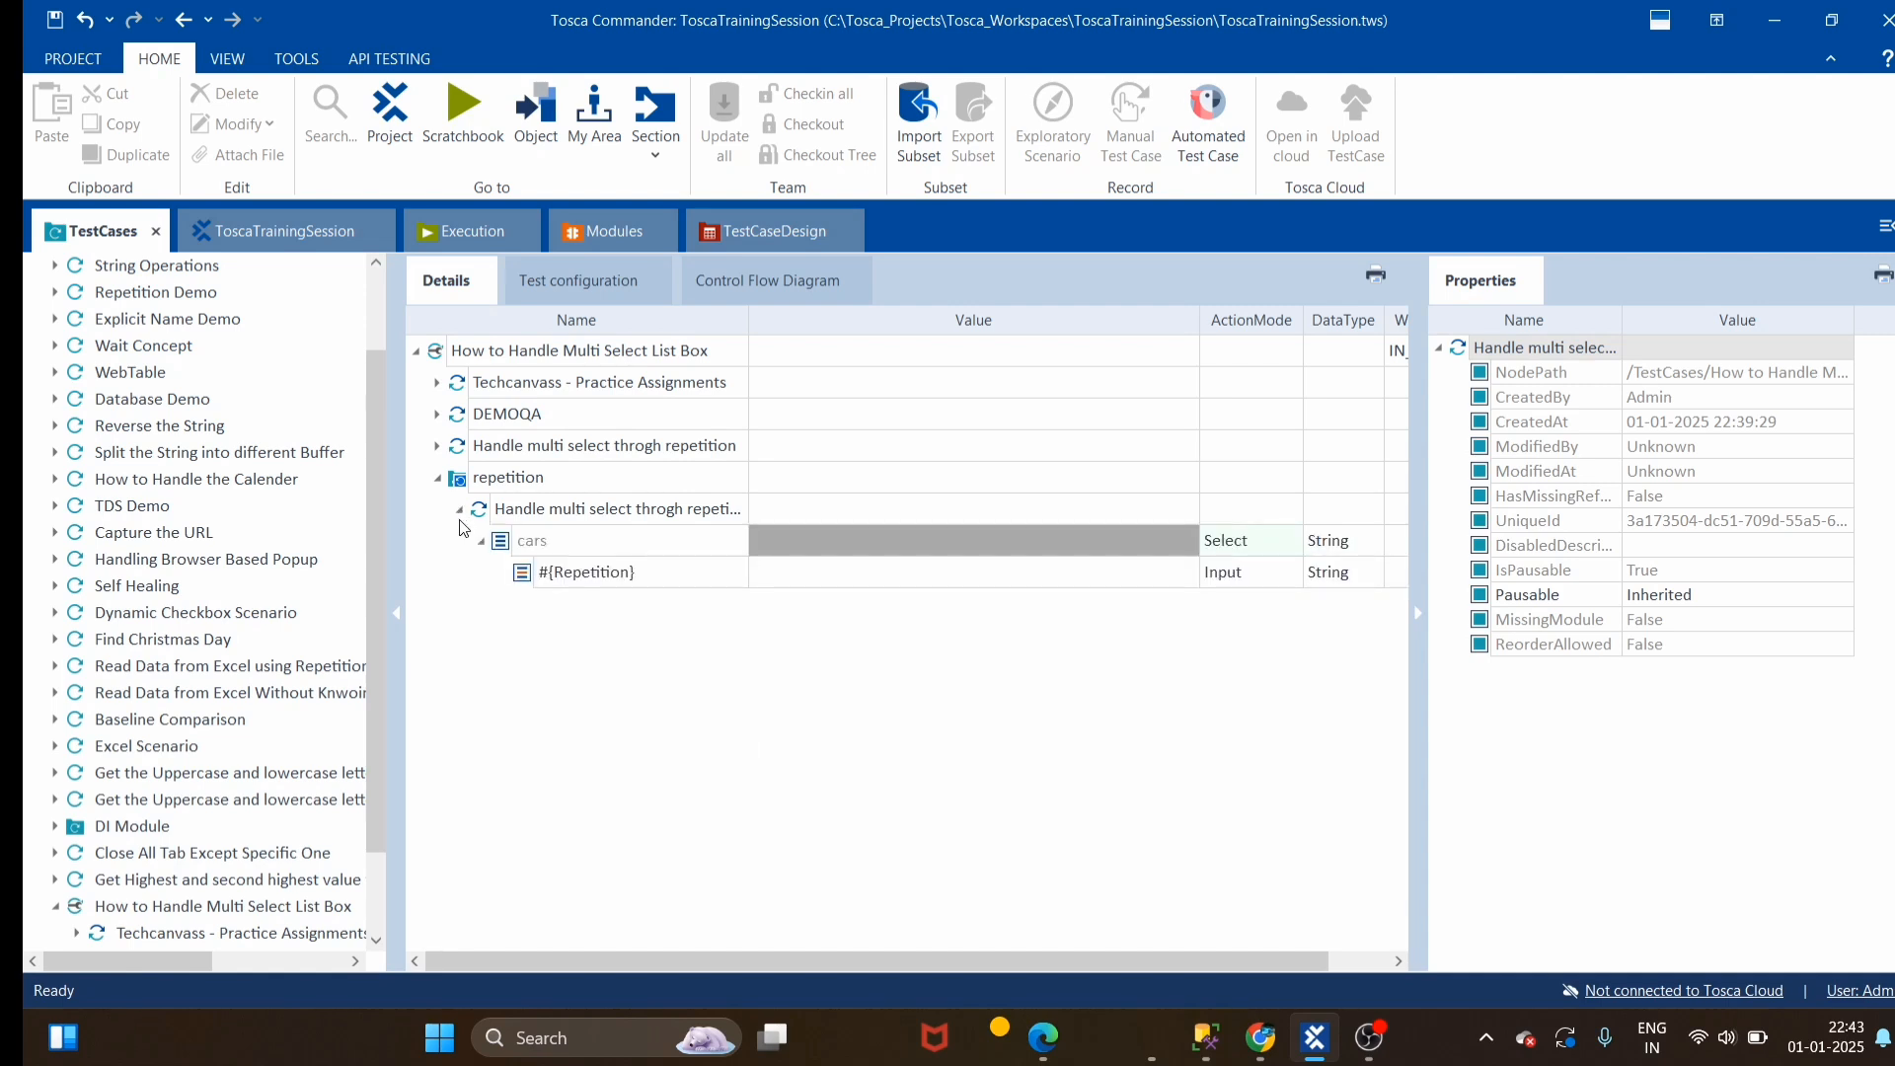
{"action": "left_click", "coordinate": [459, 511]}
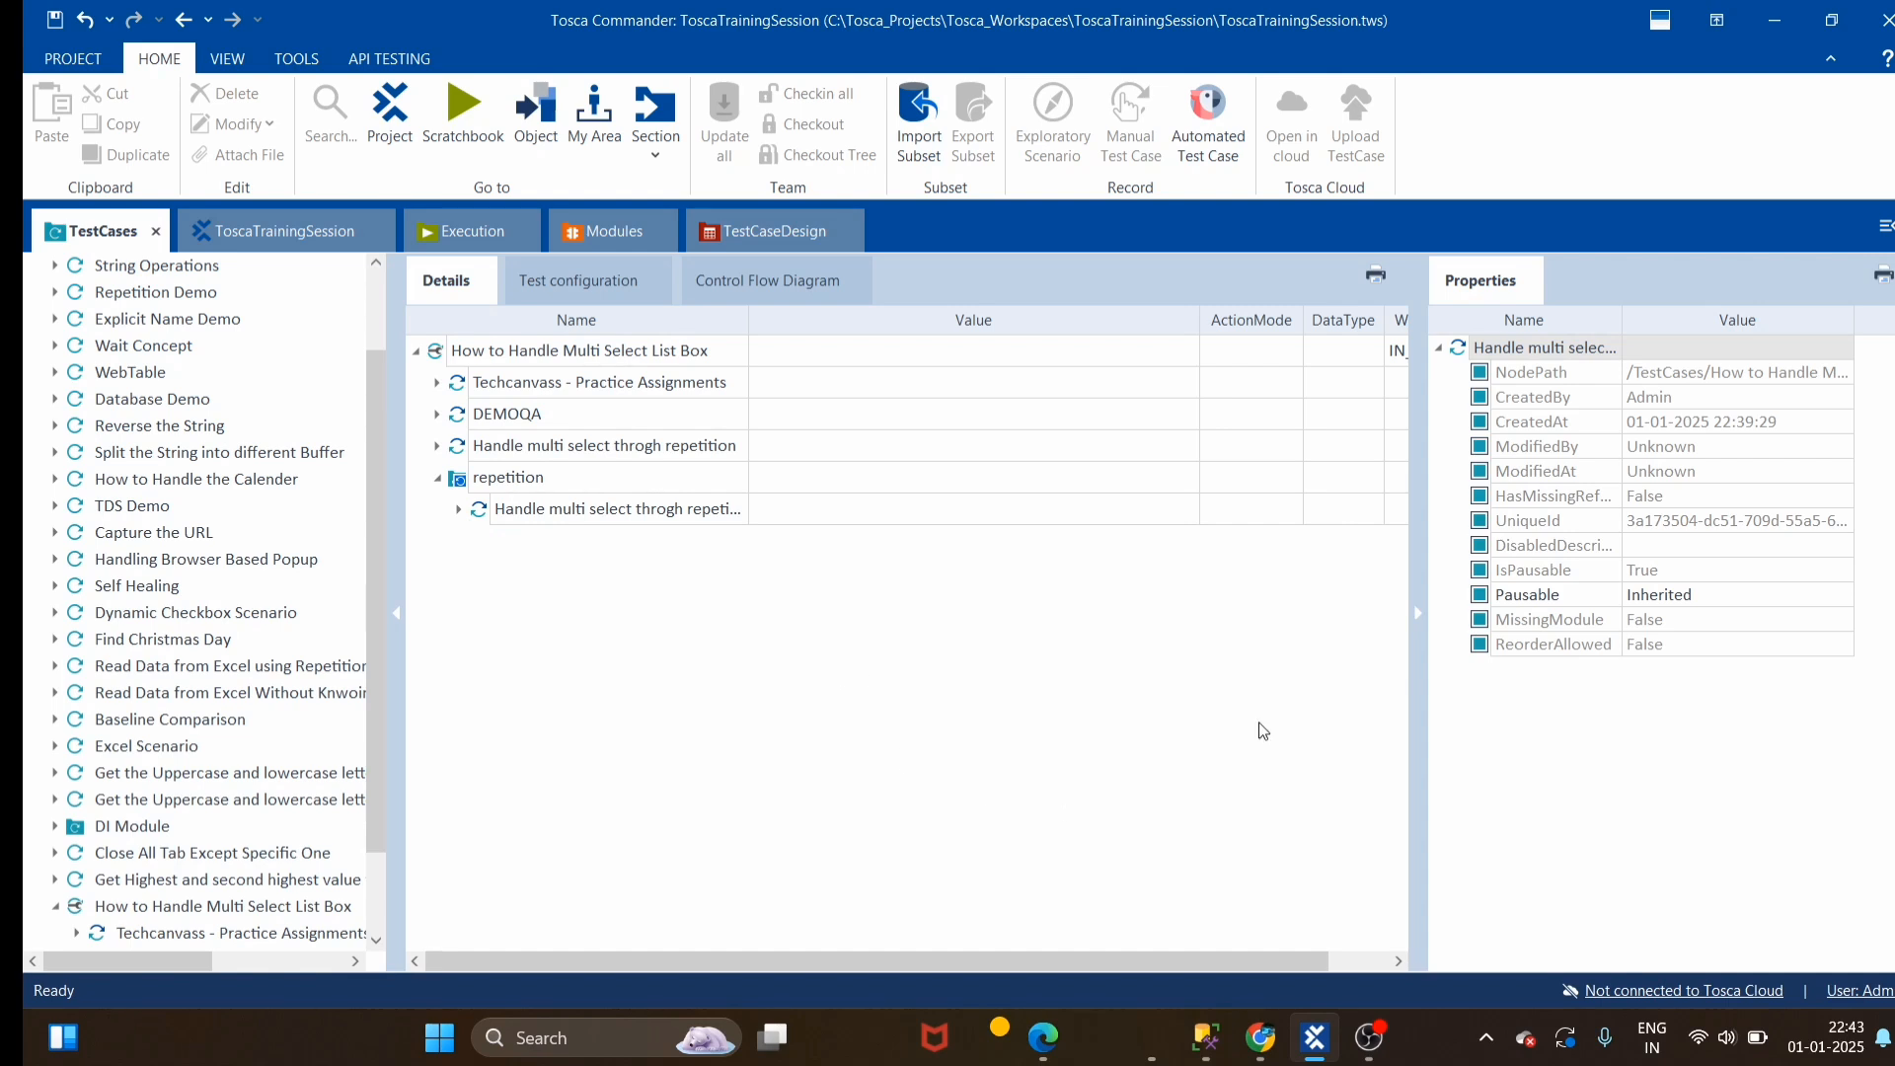
Hide the test case's Properties pane and widen the Name column to fit the full test step names
{"action": "left_click", "coordinate": [1418, 614]}
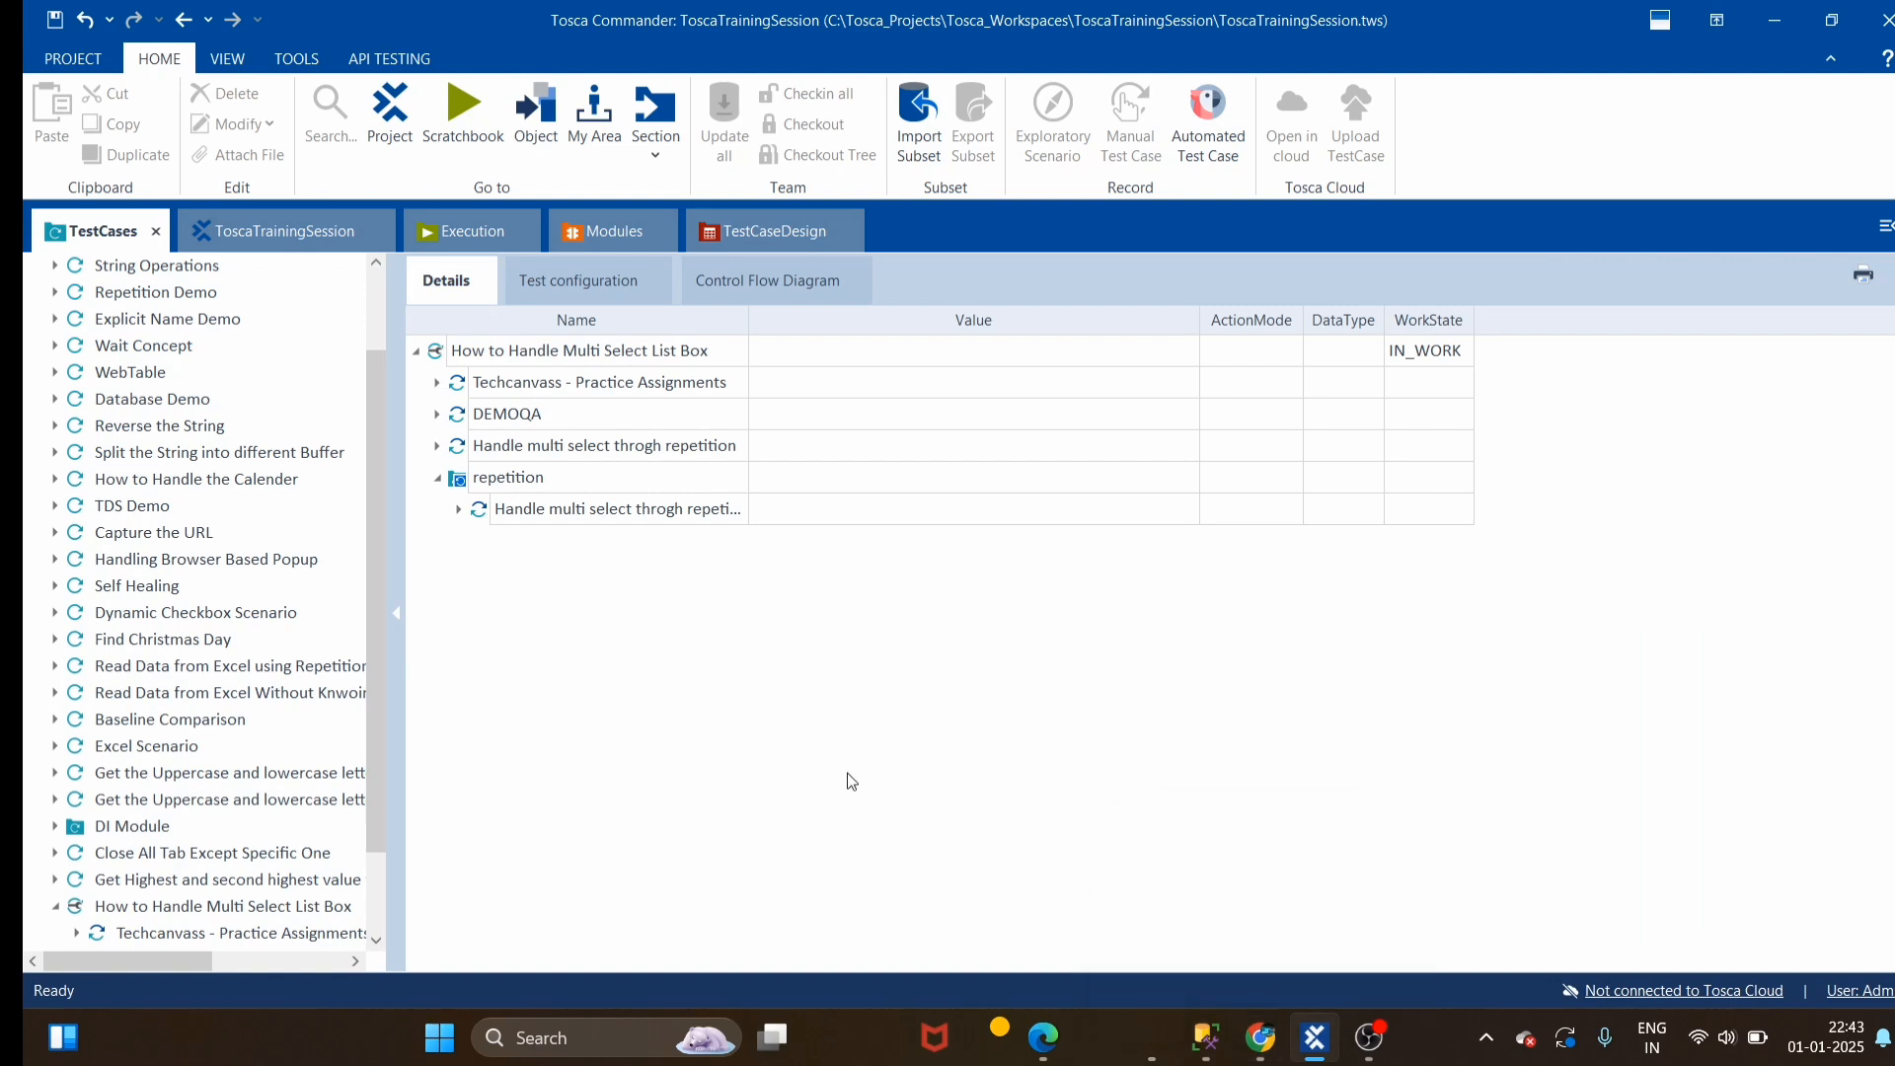
{"action": "mouse_move", "coordinate": [1266, 1055]}
{"action": "left_click_drag", "start_coordinate": [750, 320], "coordinate": [790, 323]}
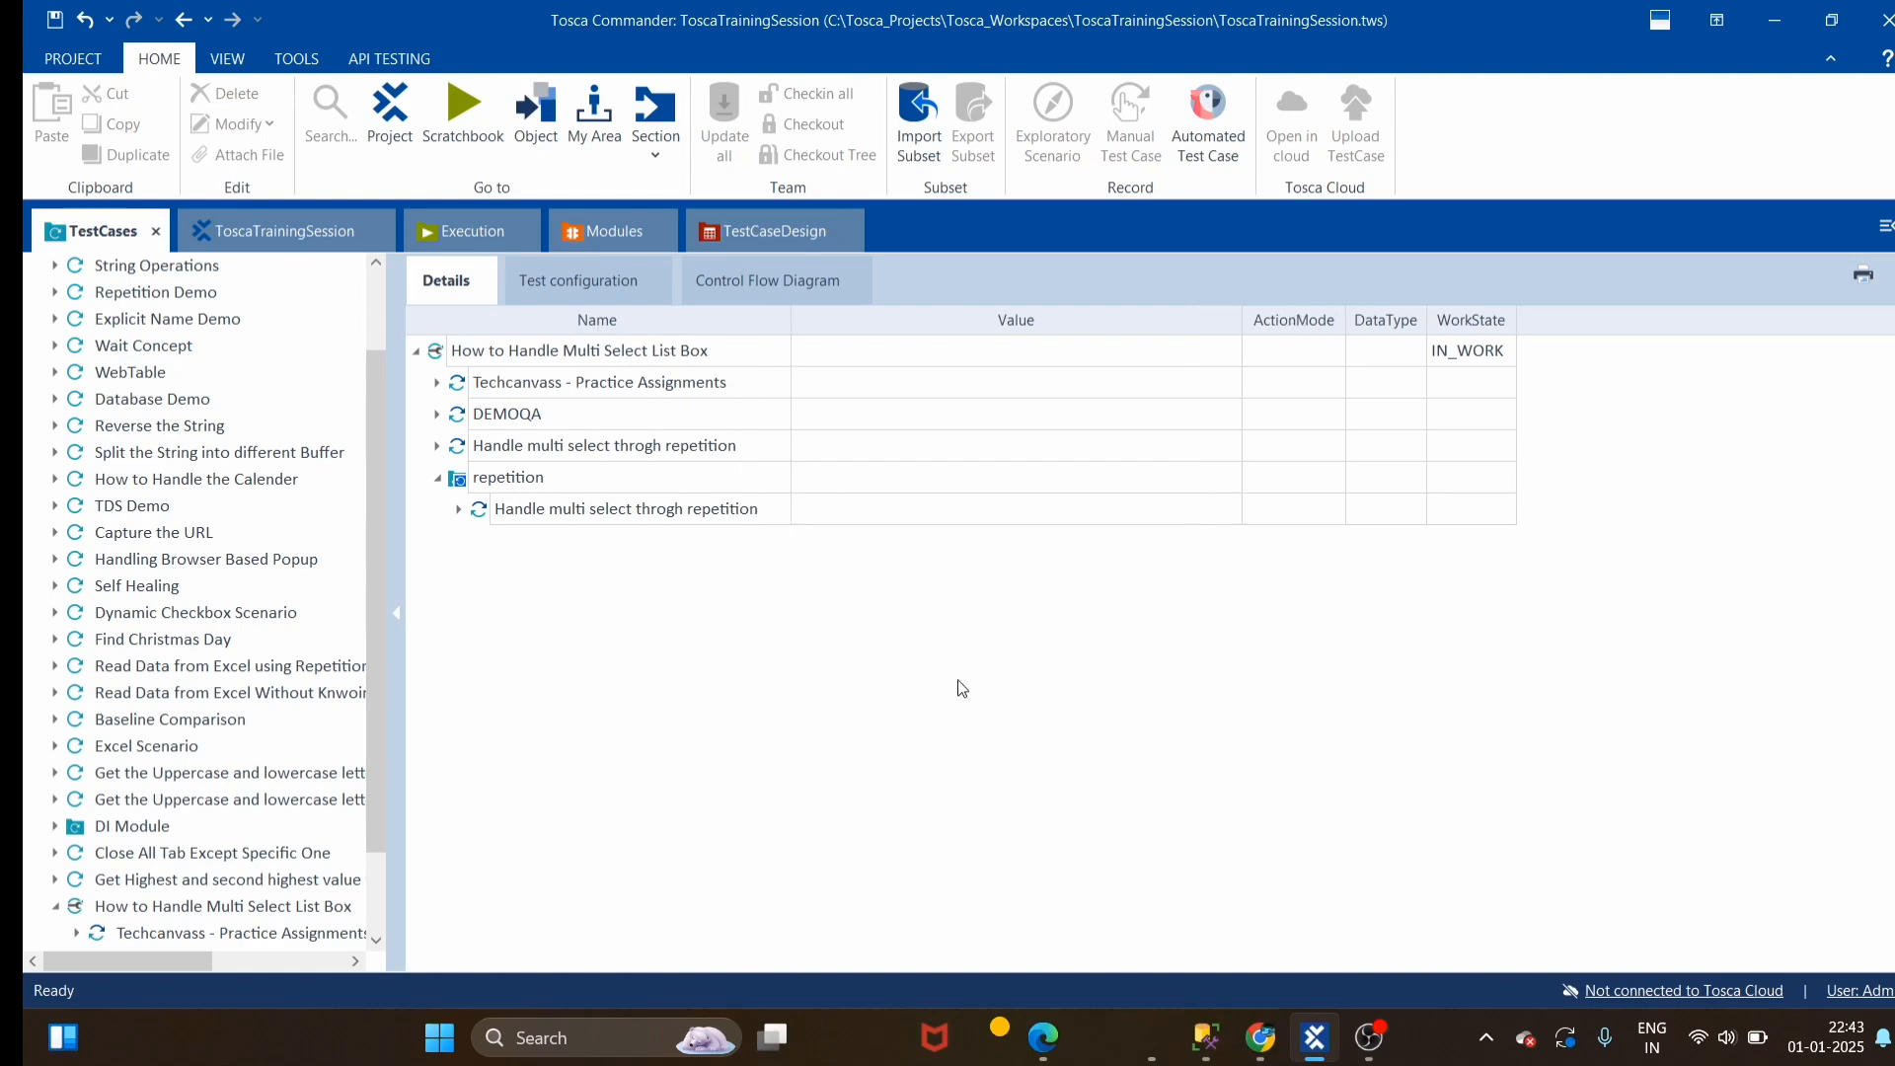
Switch to Chrome, select Green, Blue and Black in the Multiselect drop down on DEMOQA, and clear the selection
{"action": "left_click", "coordinate": [1260, 1049]}
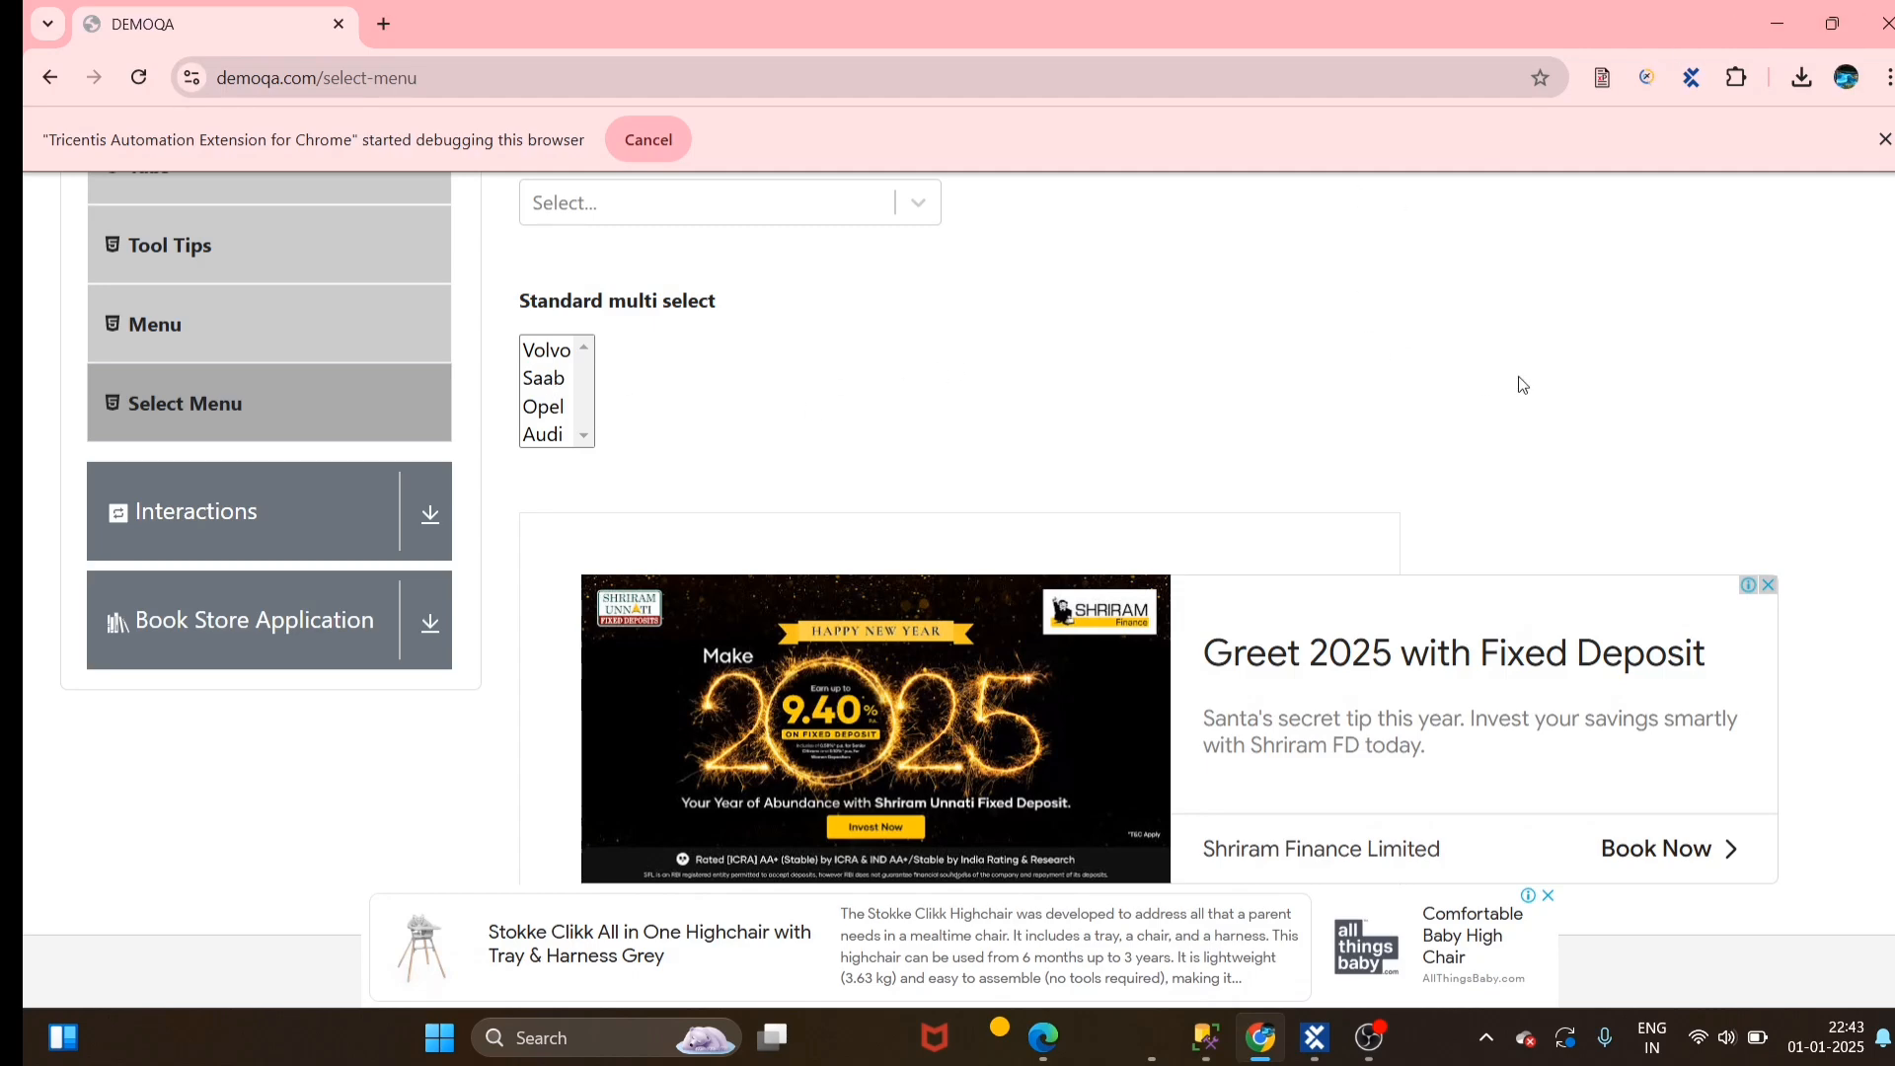
{"action": "left_click", "coordinate": [914, 213]}
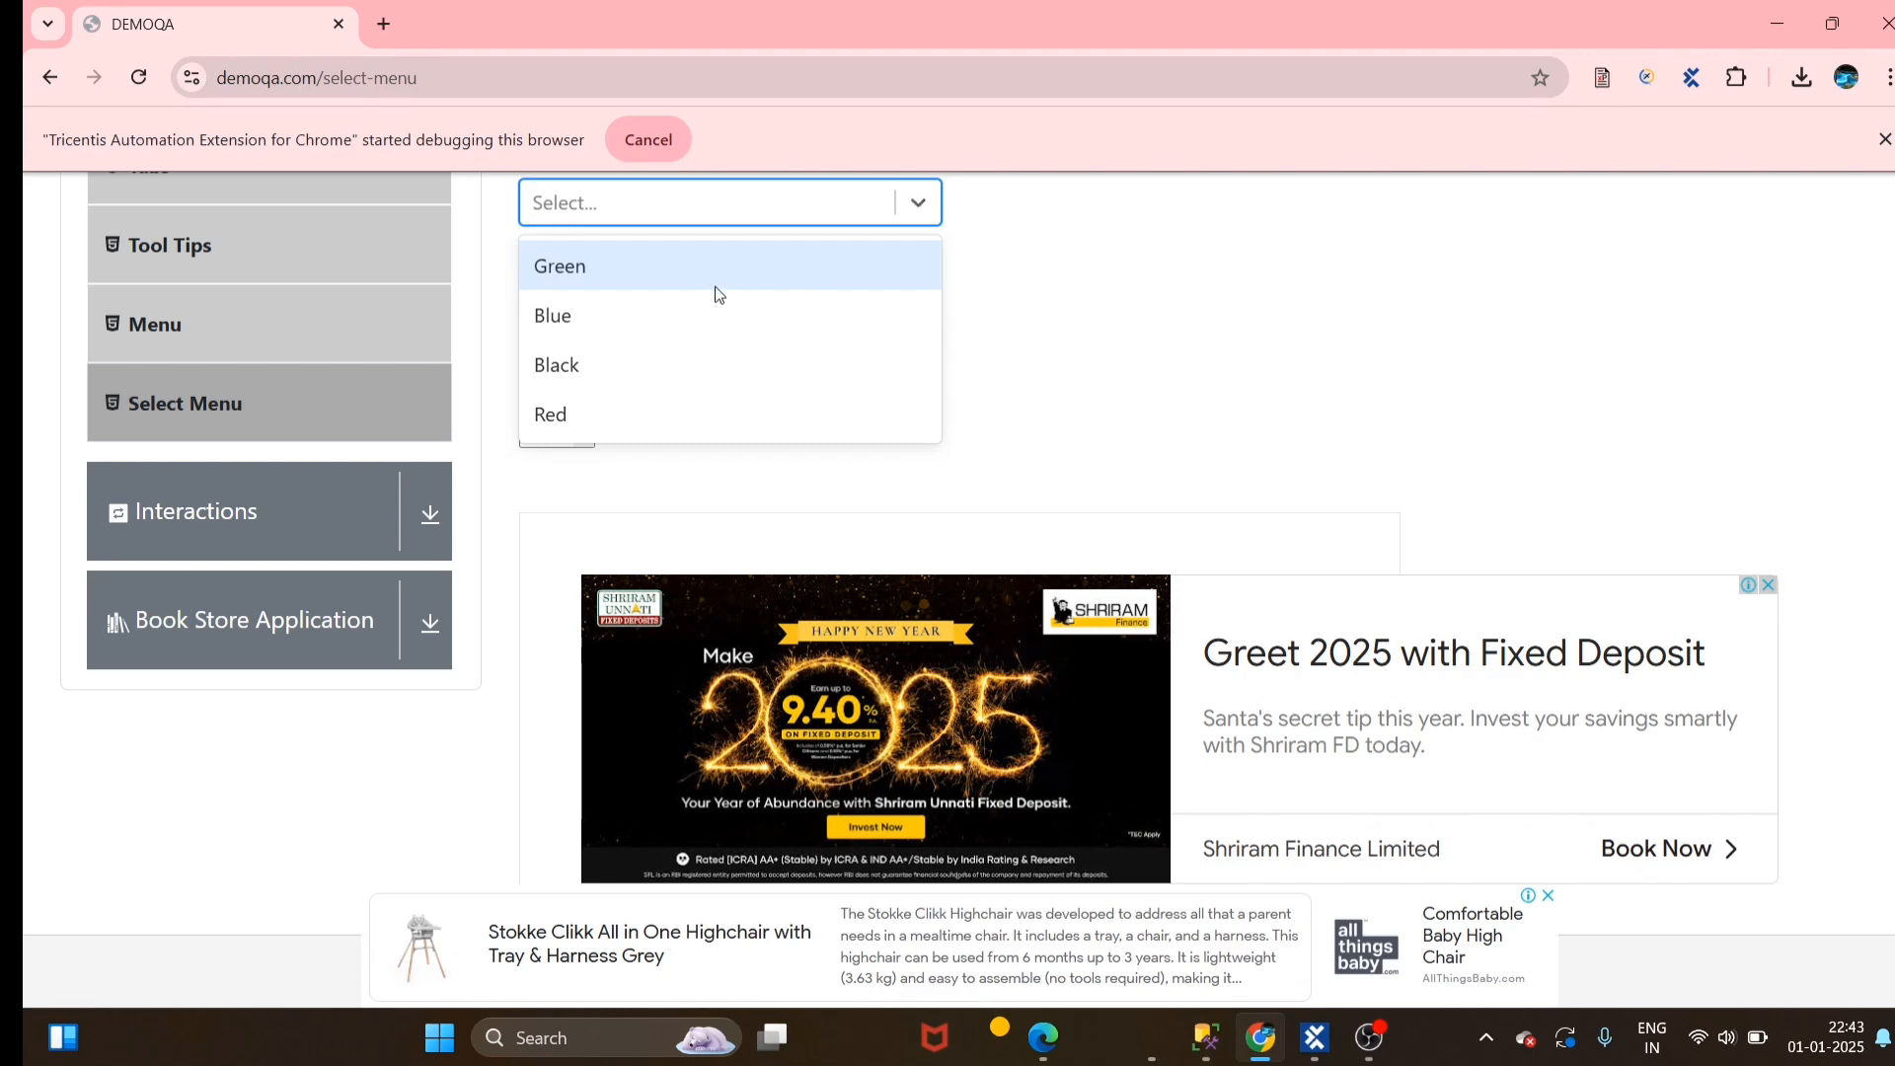
{"action": "left_click", "coordinate": [590, 275]}
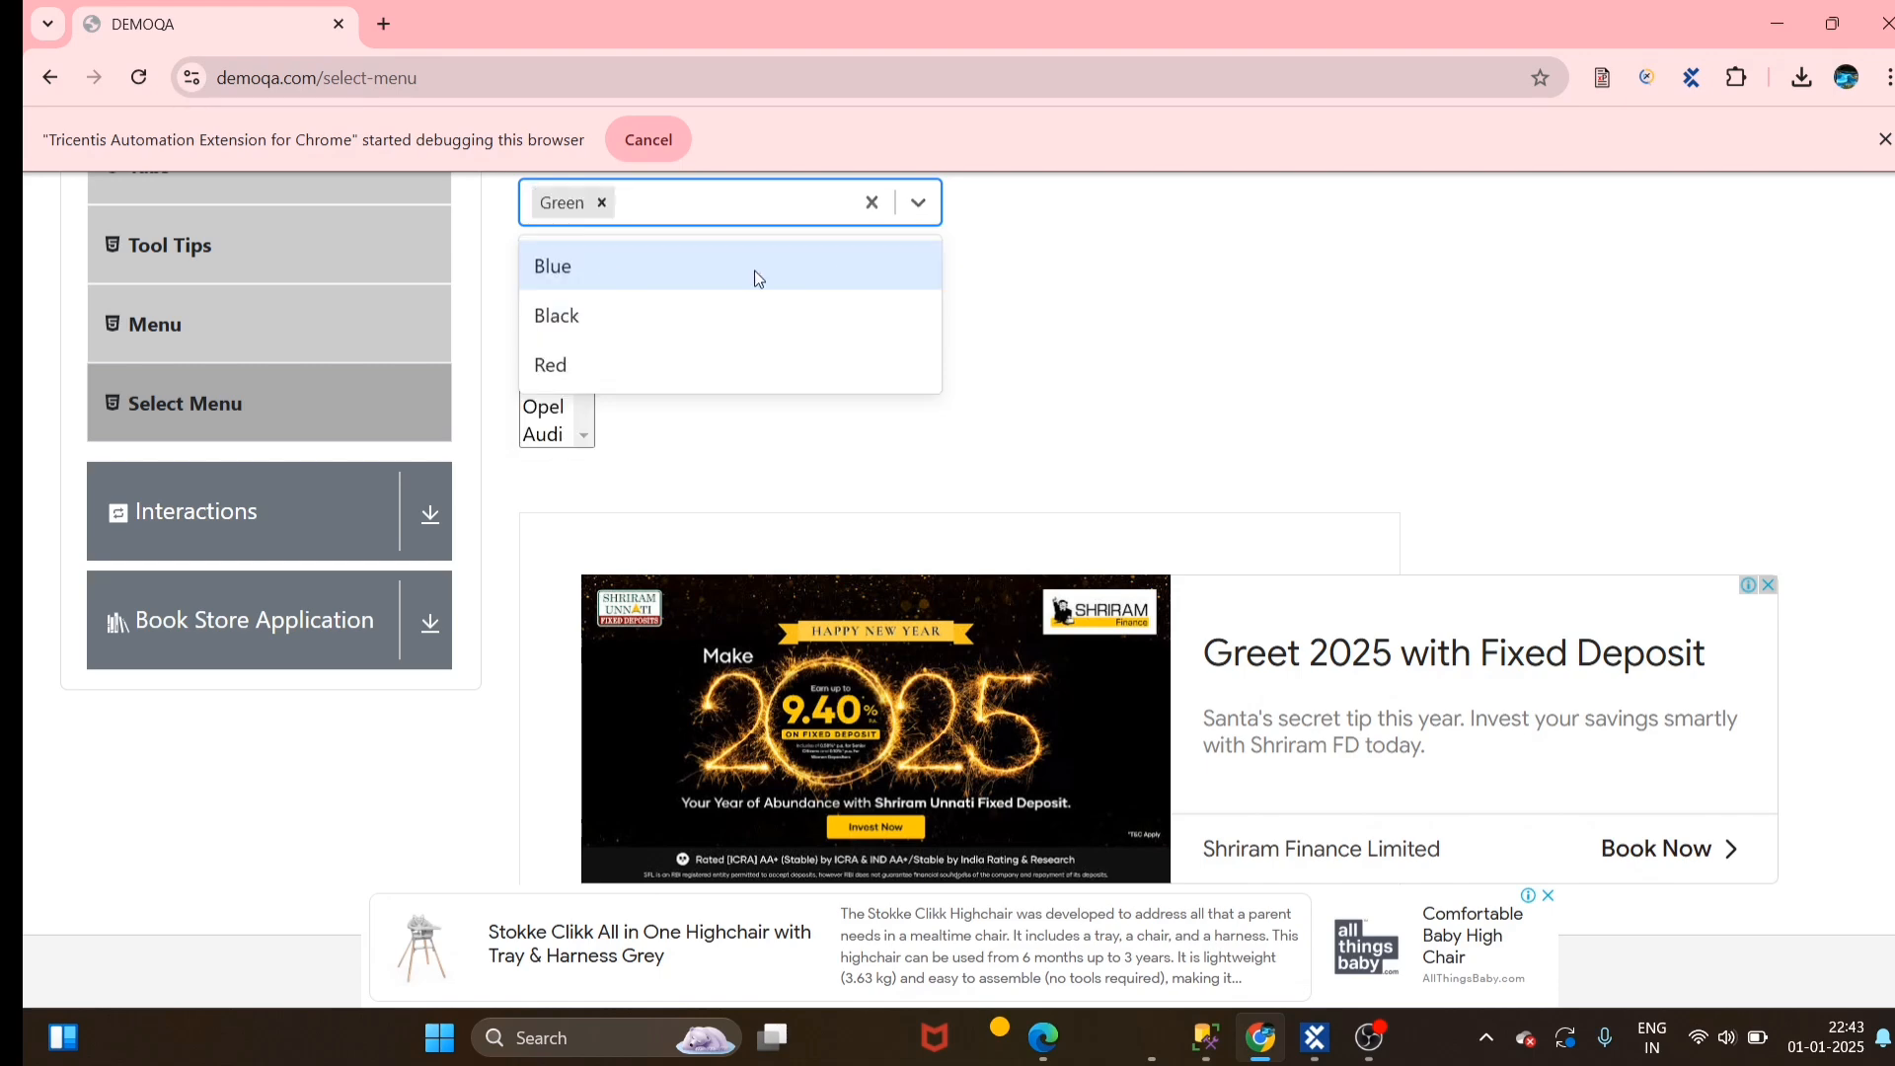
{"action": "left_click", "coordinate": [575, 276]}
{"action": "left_click", "coordinate": [595, 280]}
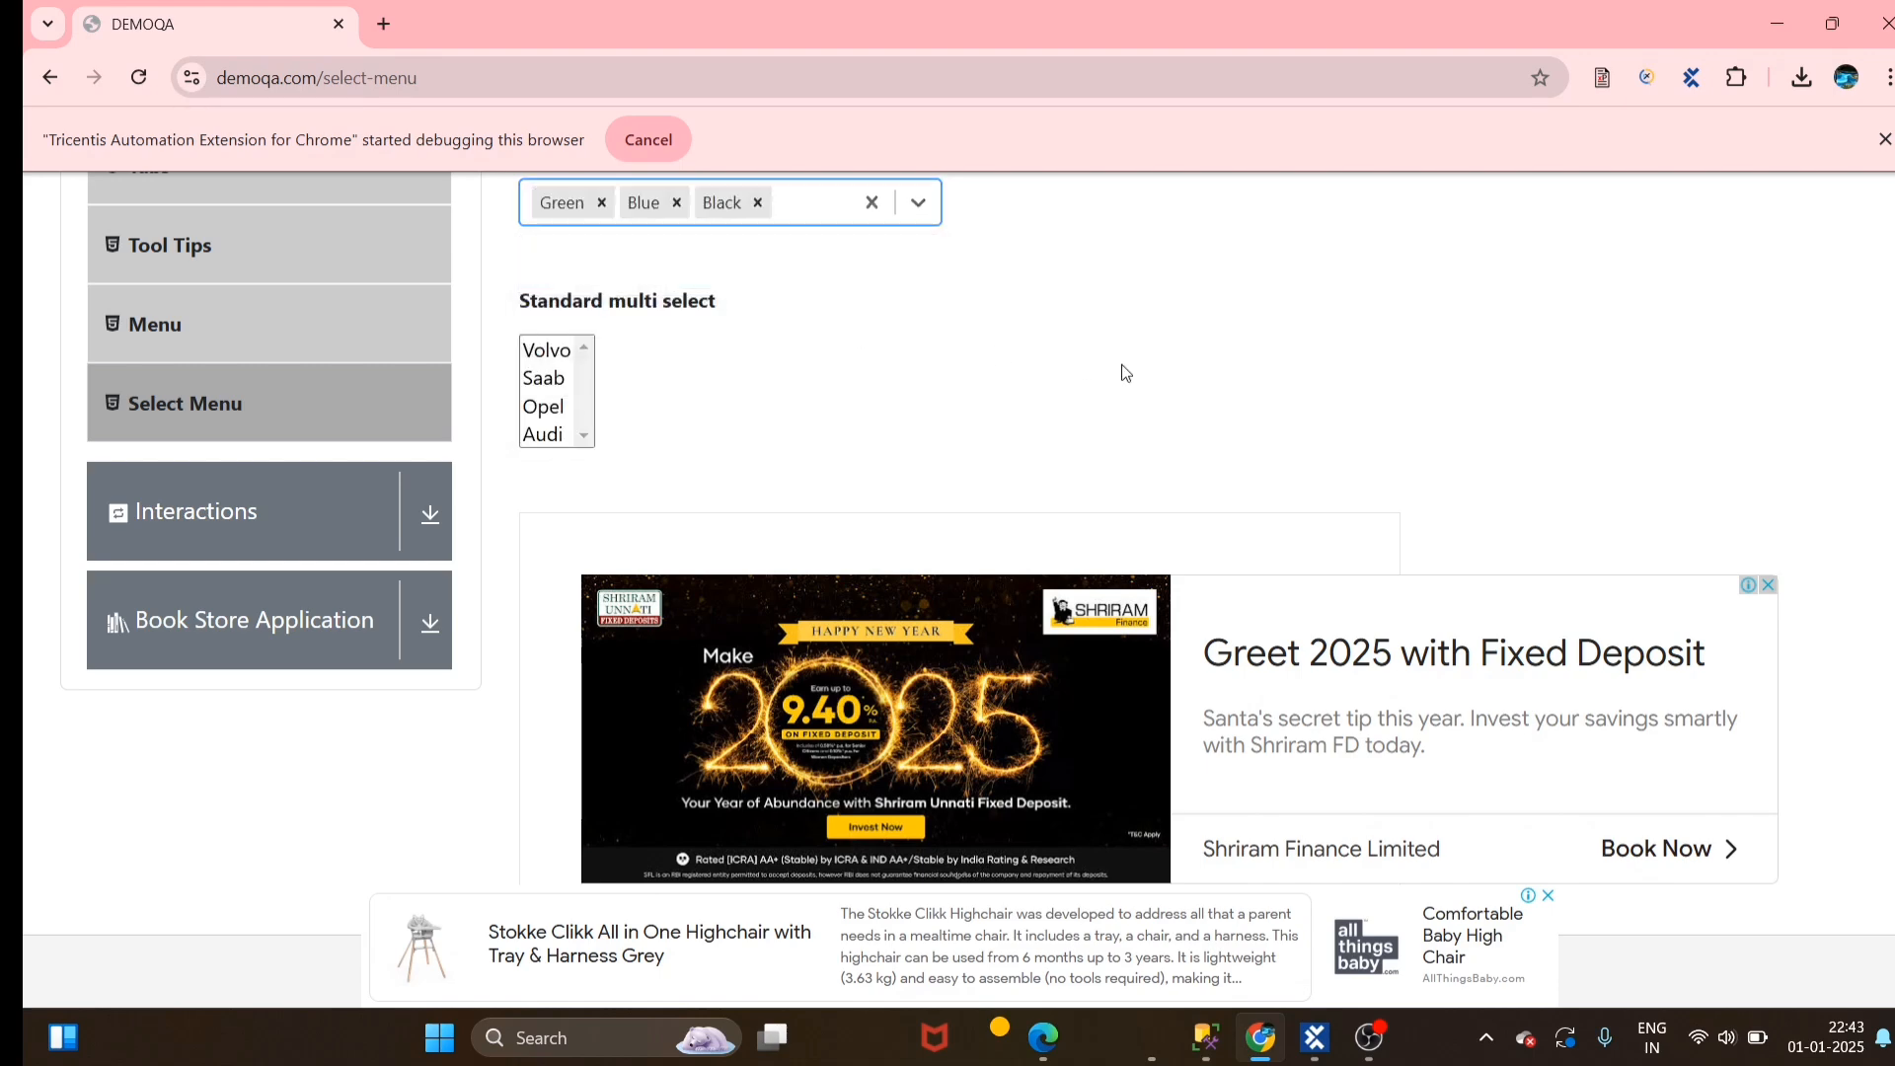
{"action": "left_click", "coordinate": [871, 202]}
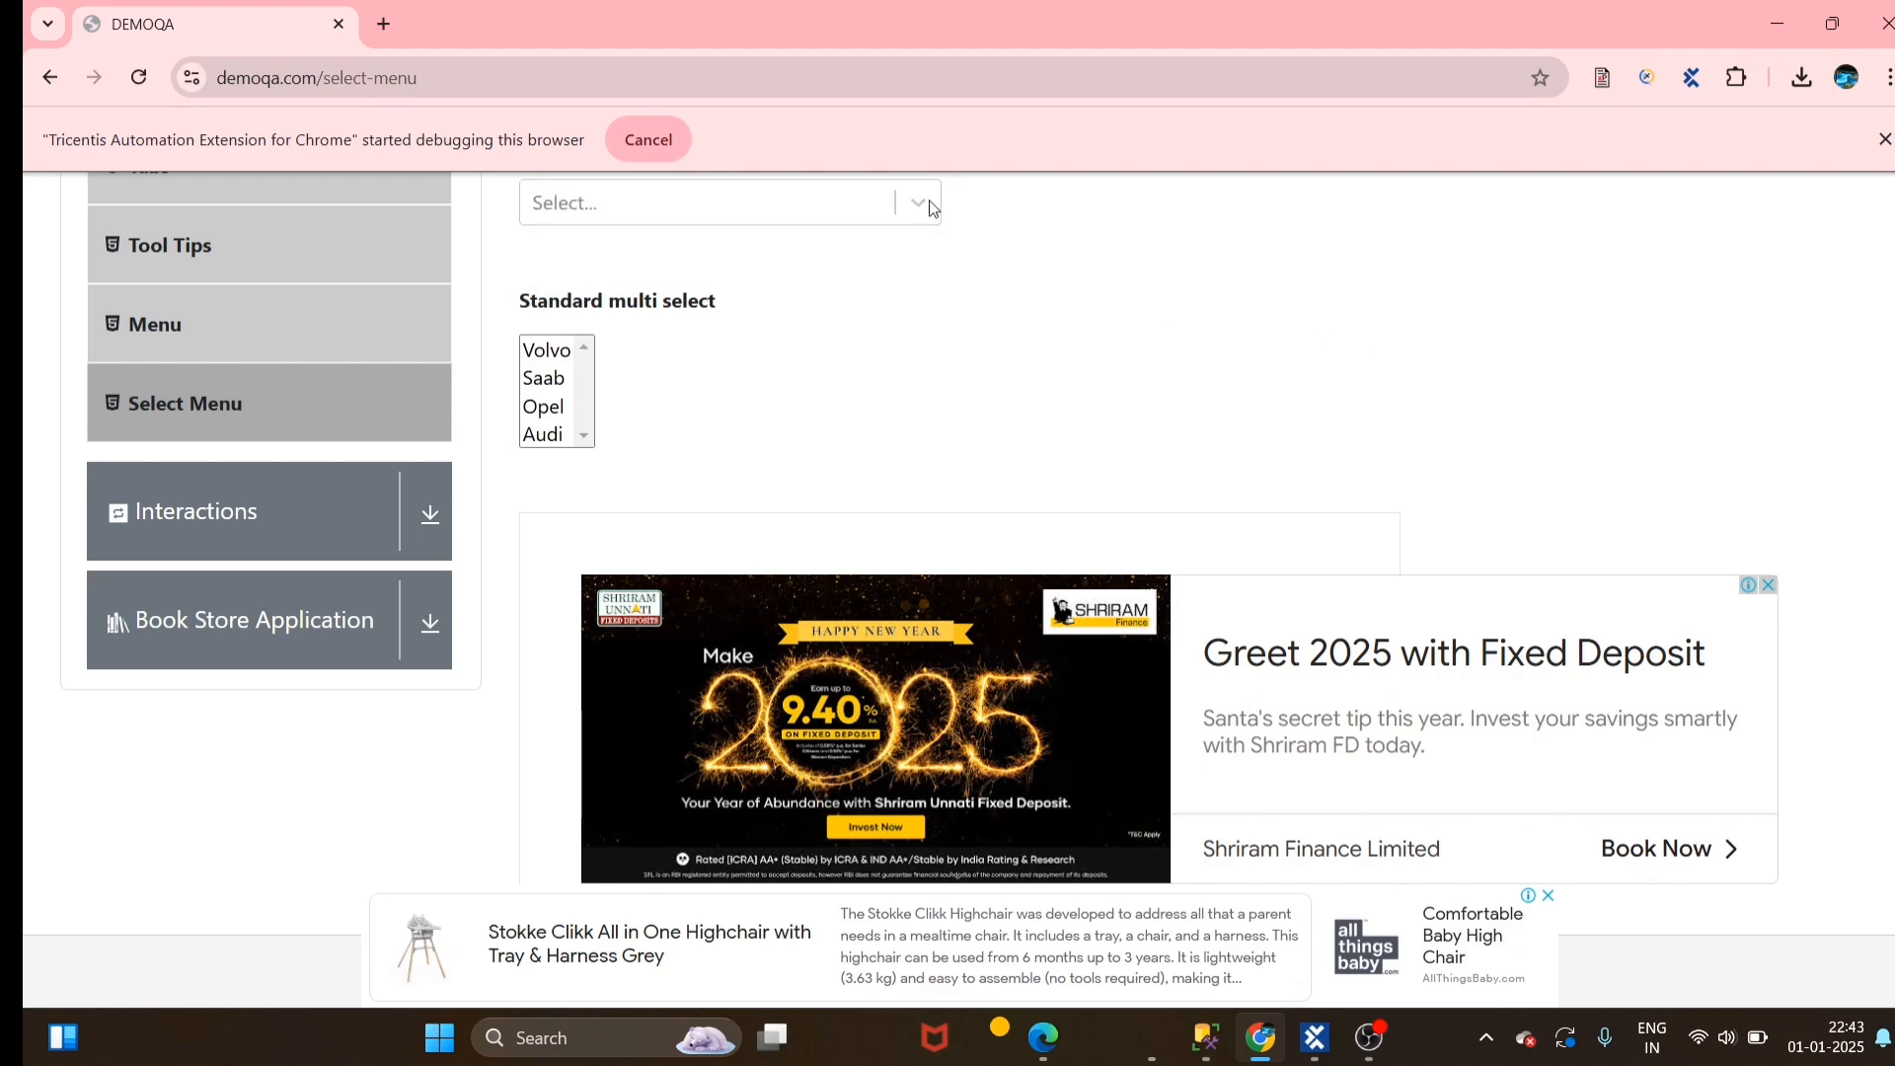
Review the colour options of the Multiselect drop down and close the list without selecting any
{"action": "scroll", "coordinate": [987, 380], "scroll_direction": "up", "scroll_amount": 1}
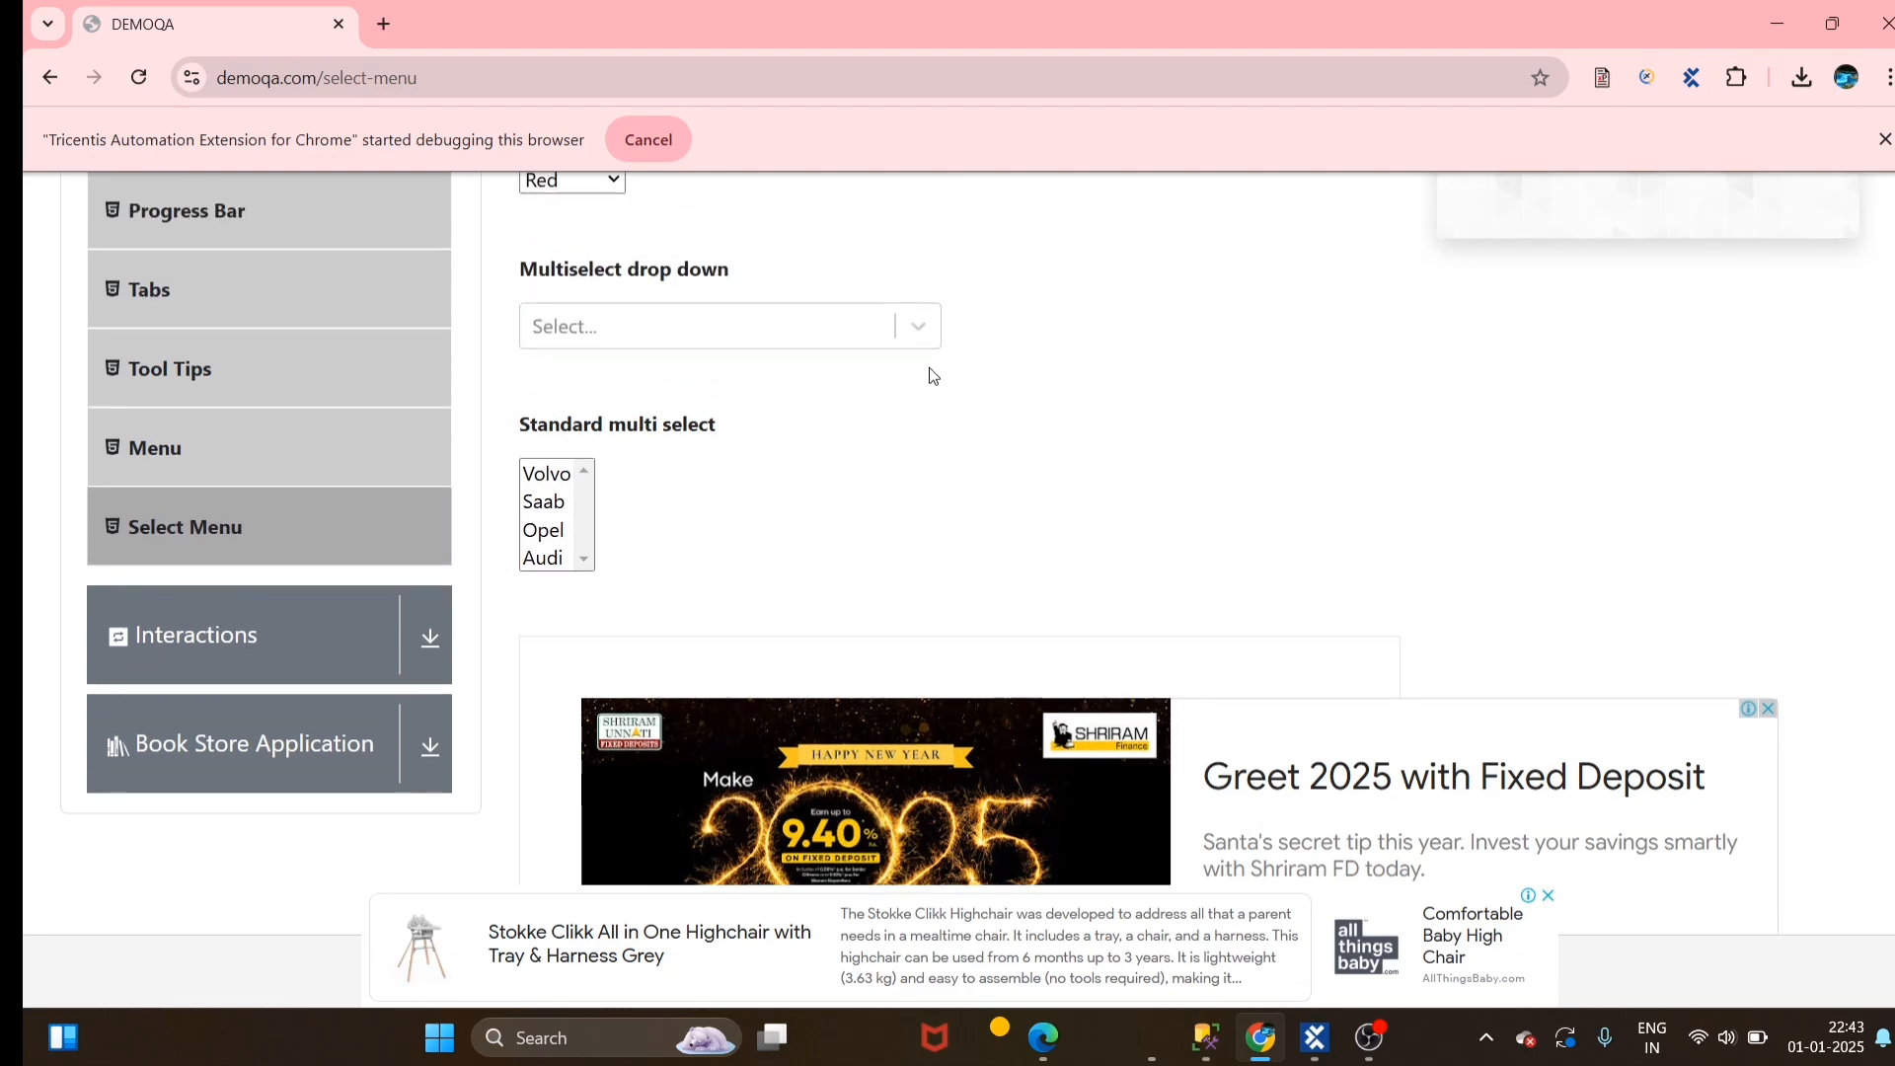
{"action": "left_click", "coordinate": [914, 329]}
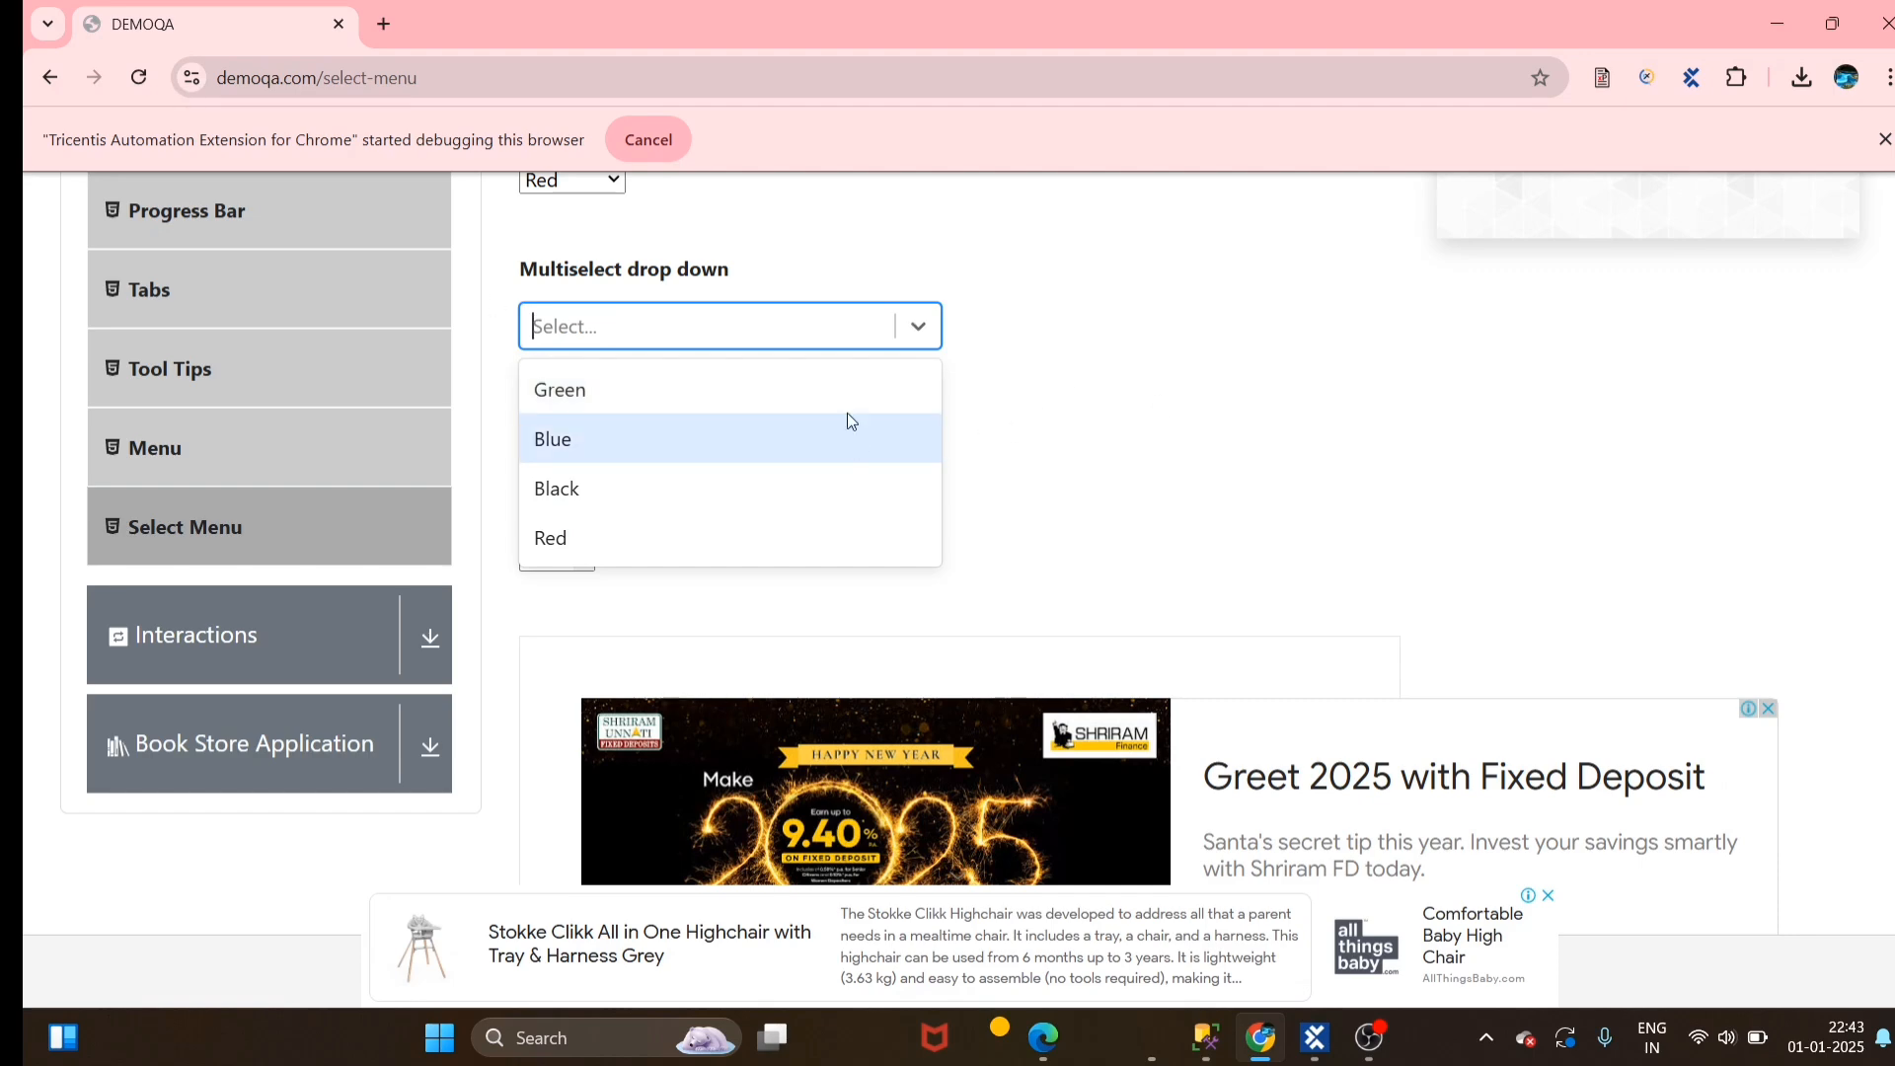
{"action": "left_click", "coordinate": [1450, 468]}
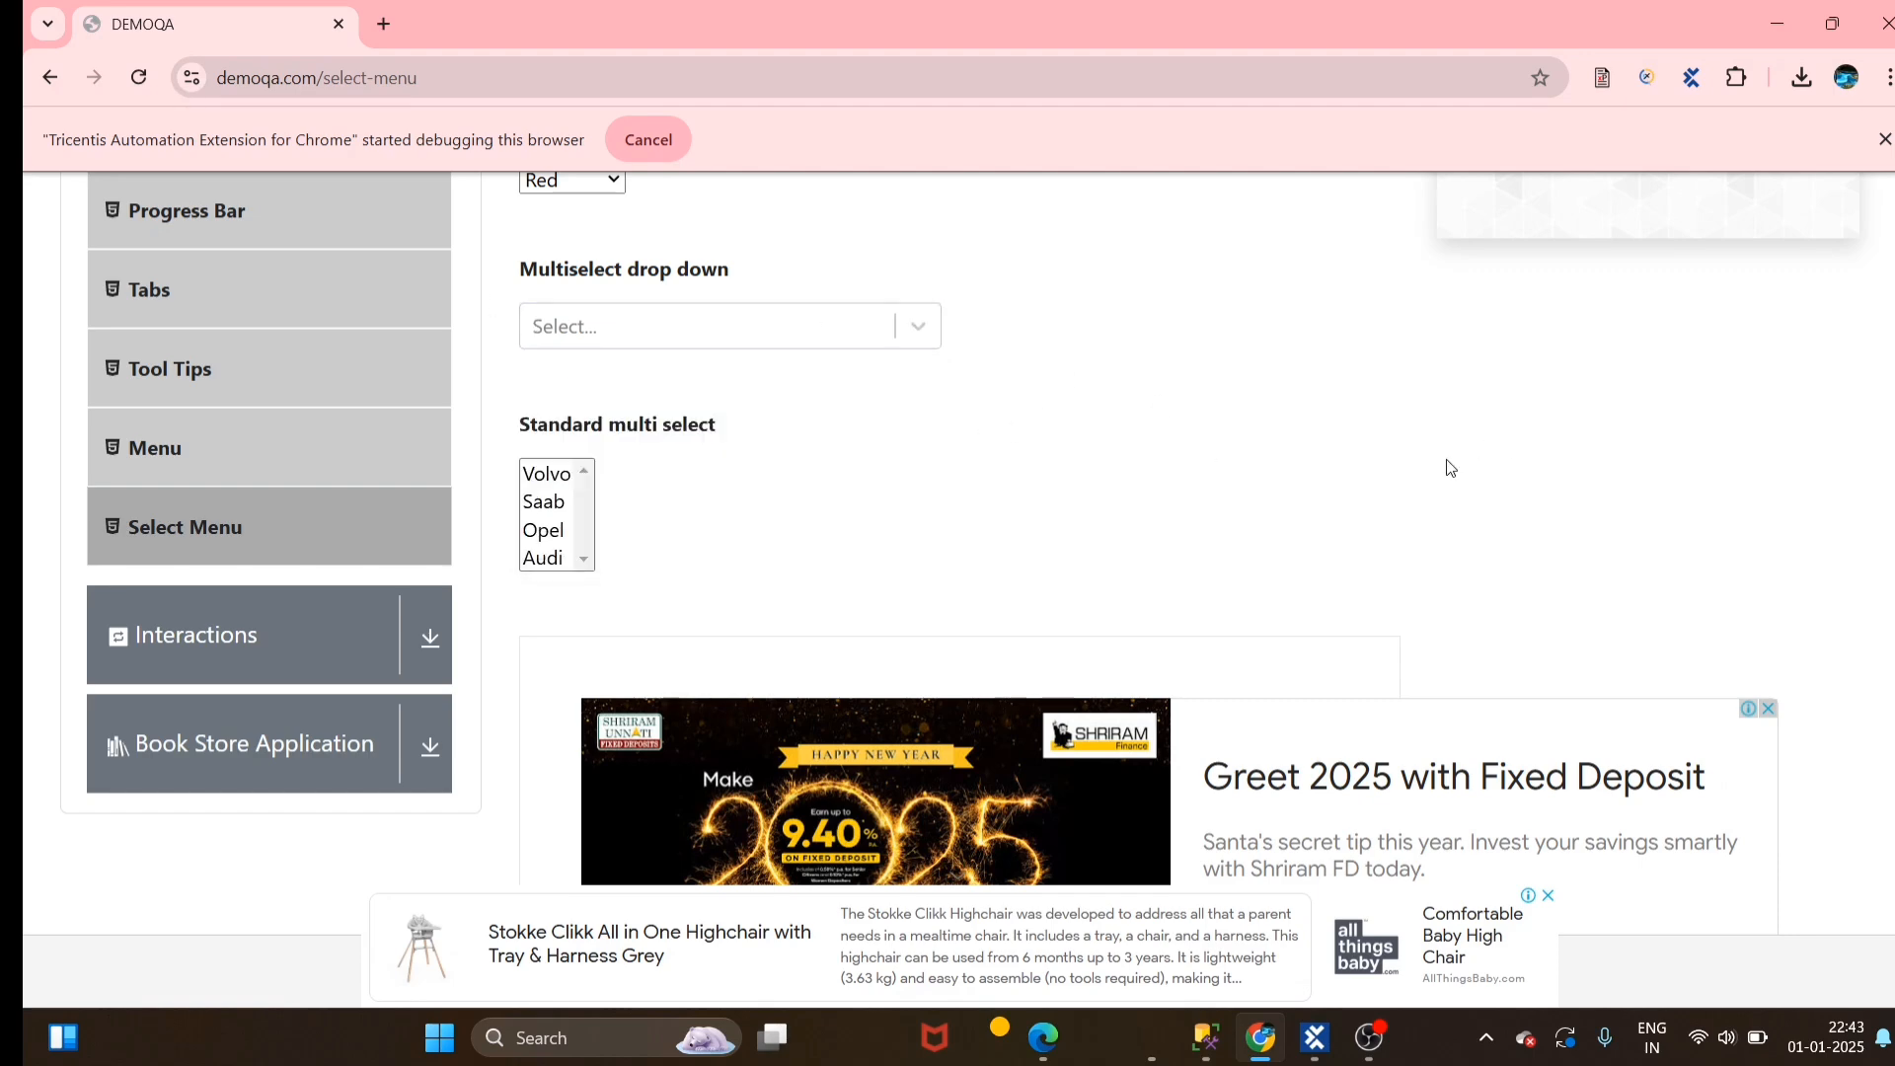
Dismiss the Tricentis extension's debugging notice, minimize Chrome, and return to Tosca Commander
{"action": "left_click", "coordinate": [1884, 139]}
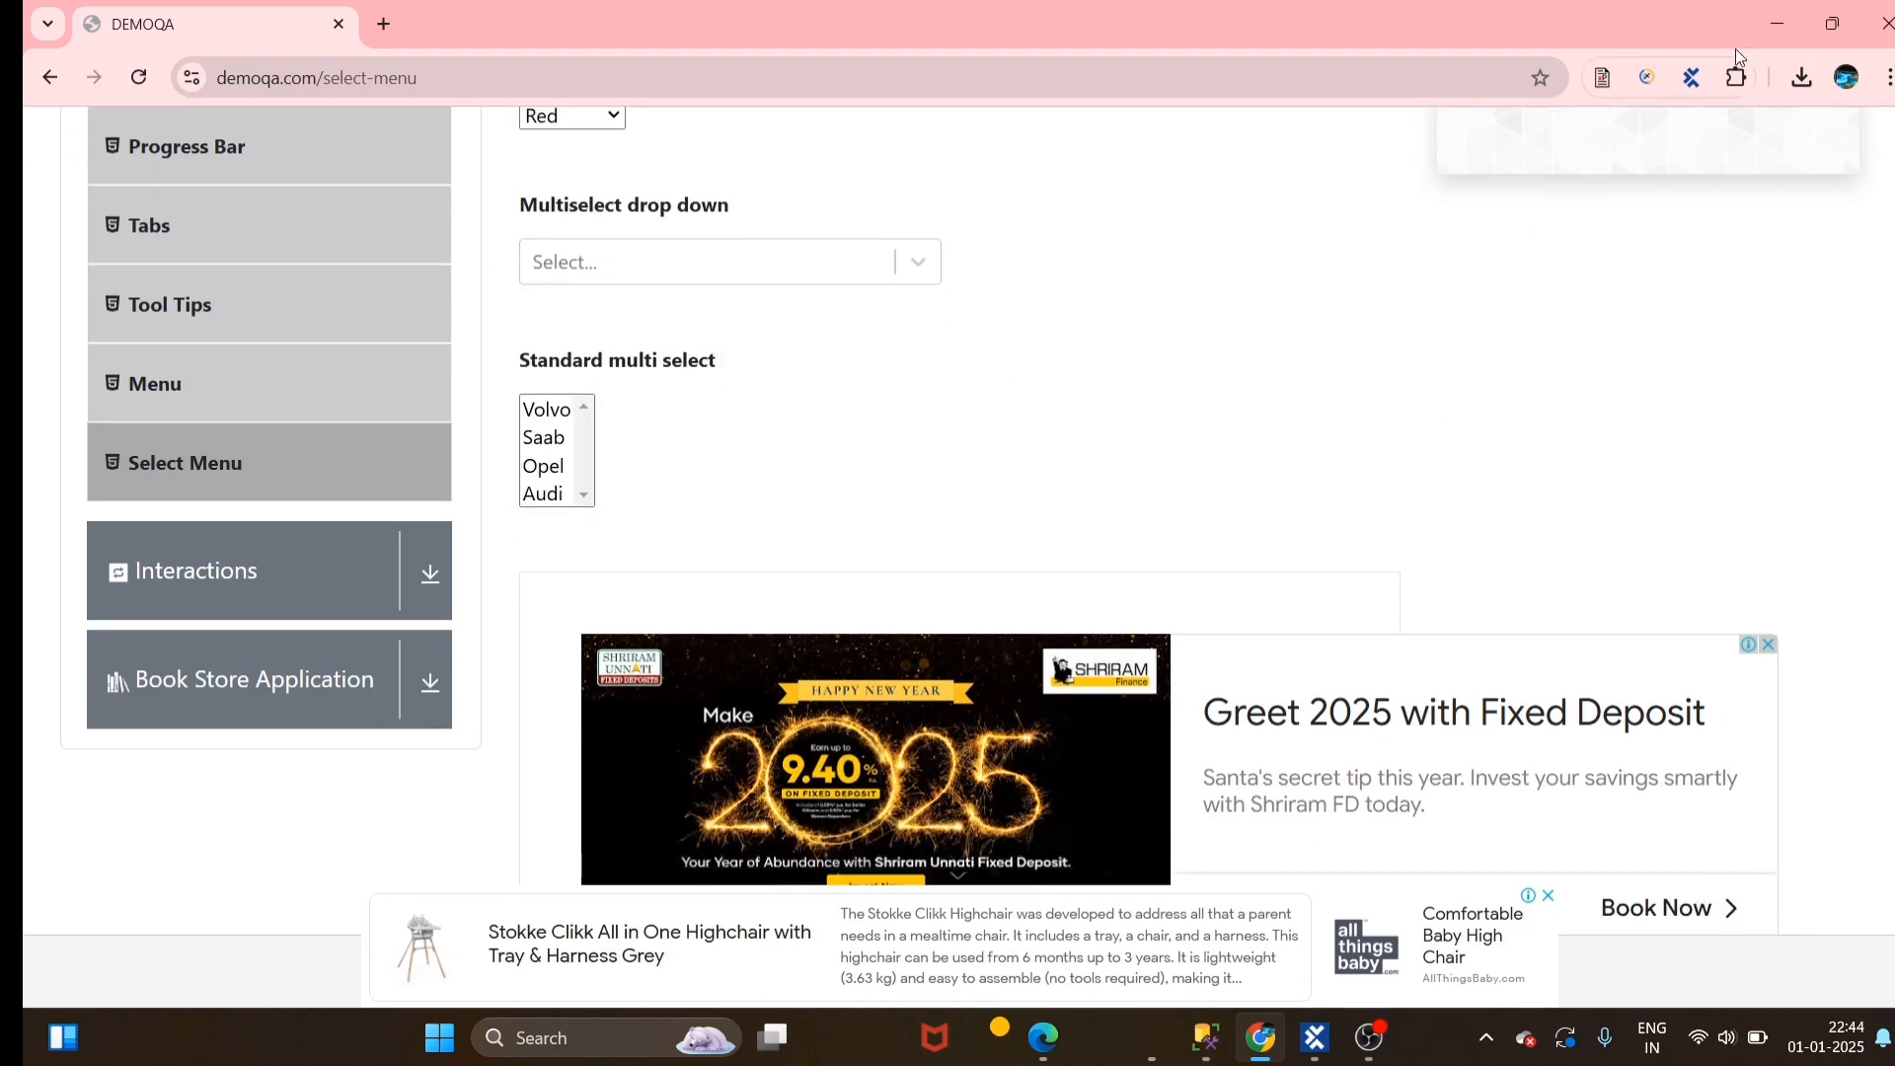
{"action": "left_click", "coordinate": [1777, 24]}
{"action": "key", "text": "alt+Tab"}
{"action": "key", "text": "alt+Tab"}
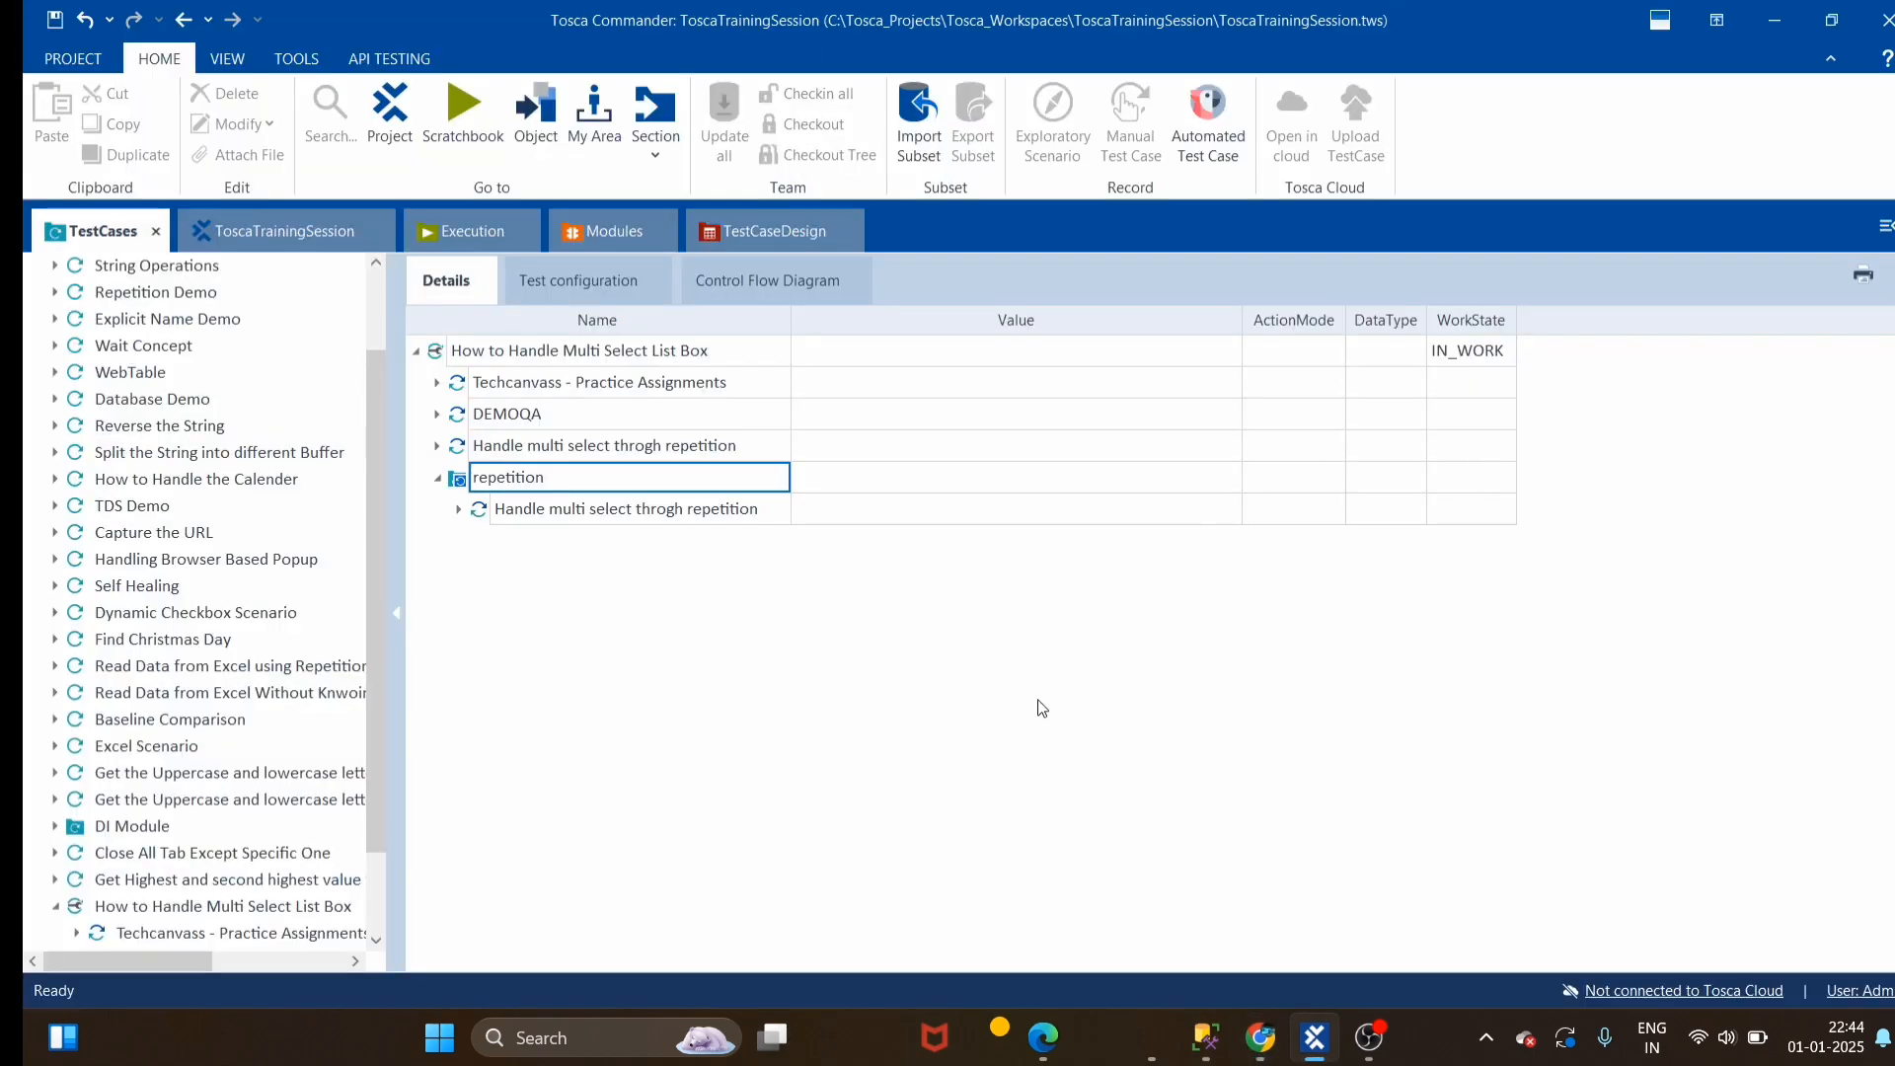